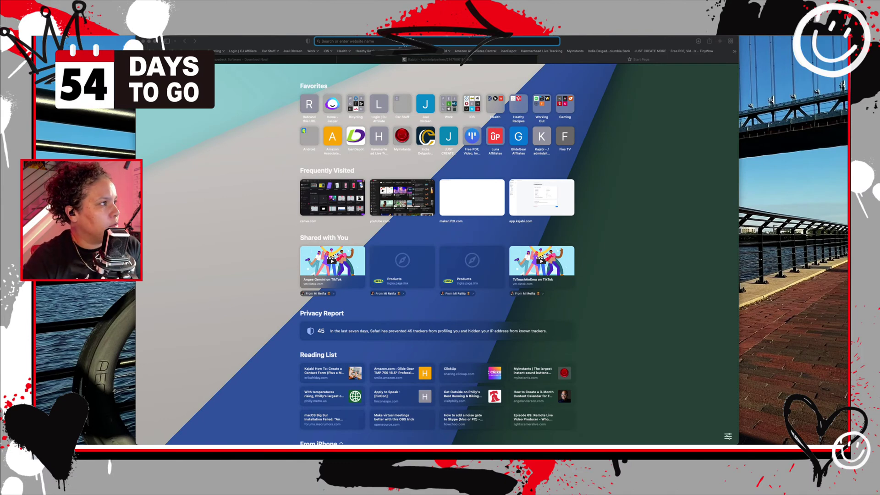
Open the website overlays.uno in the browser
{"action": "left_click", "coordinate": [426, 40]}
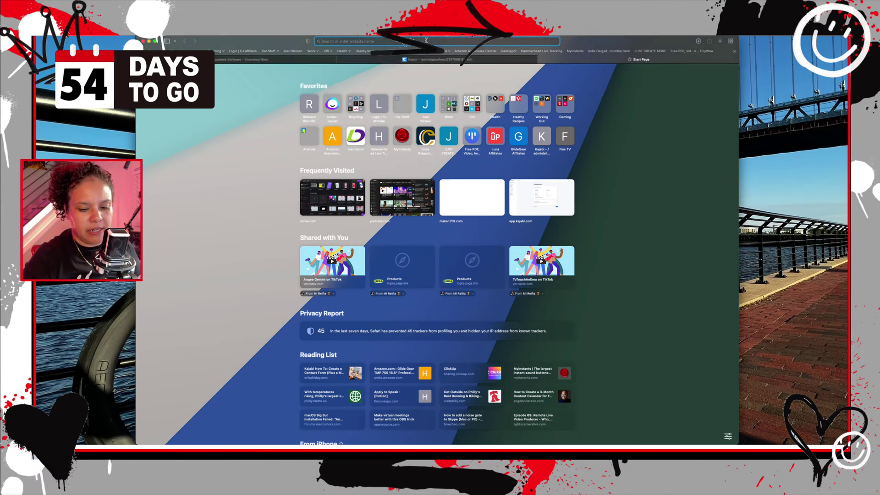
{"action": "type", "text": "ove"}
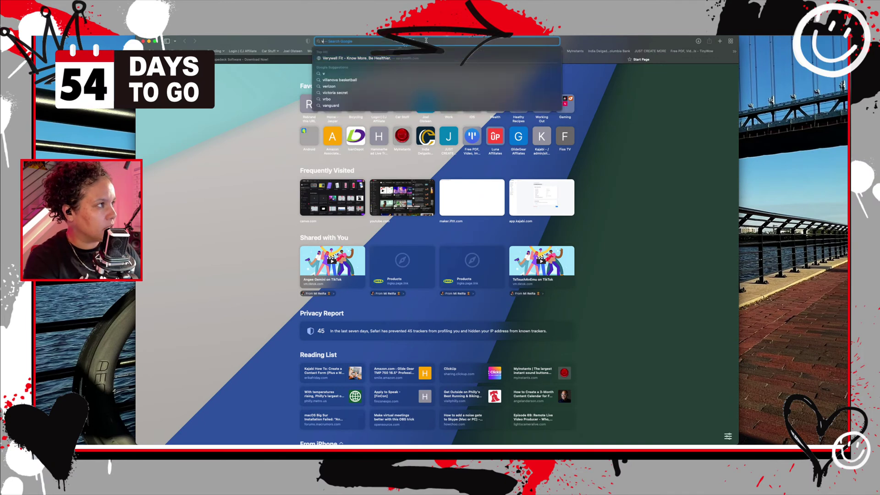
{"action": "type", "text": "rlays.uno"}
{"action": "key", "text": "Return"}
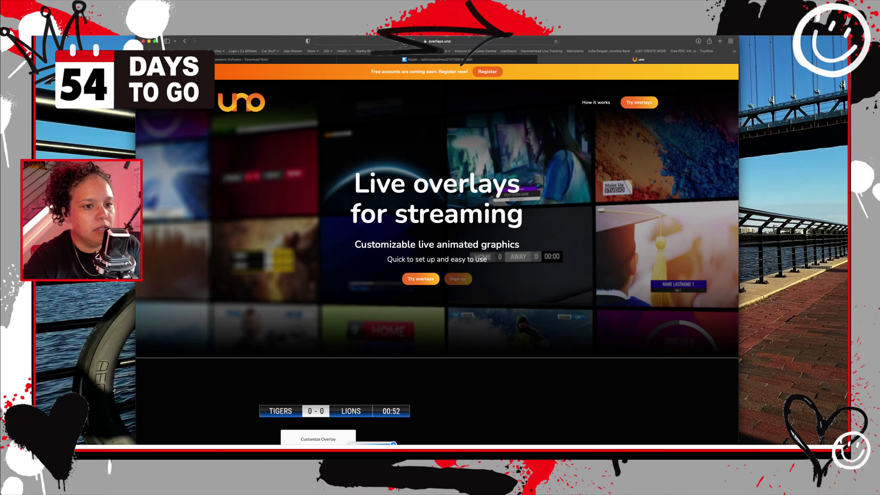
Widen the browser window showing the live overlays home page
{"action": "key", "text": "super+Tab"}
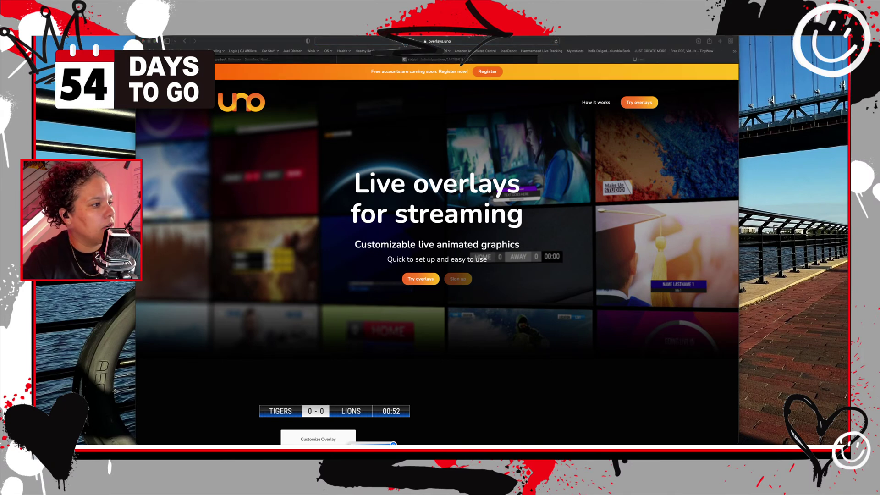
{"action": "key", "text": "super+Tab"}
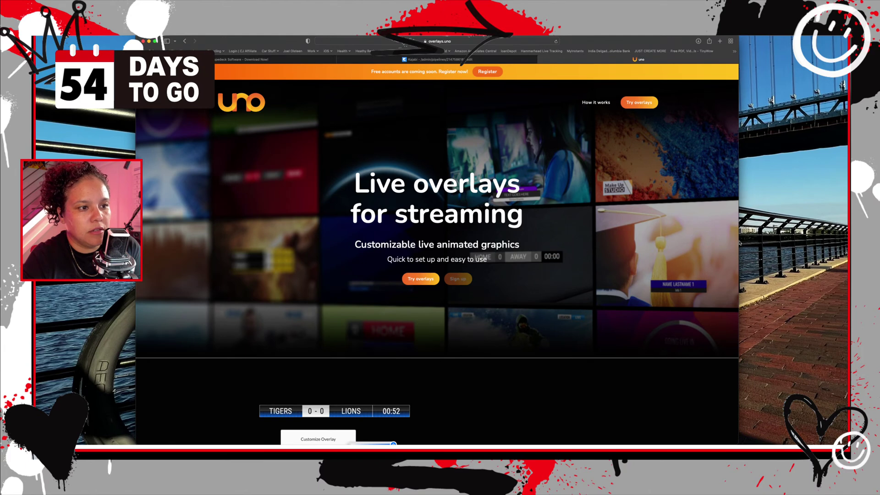
{"action": "left_click_drag", "start_coordinate": [739, 243], "coordinate": [784, 239]}
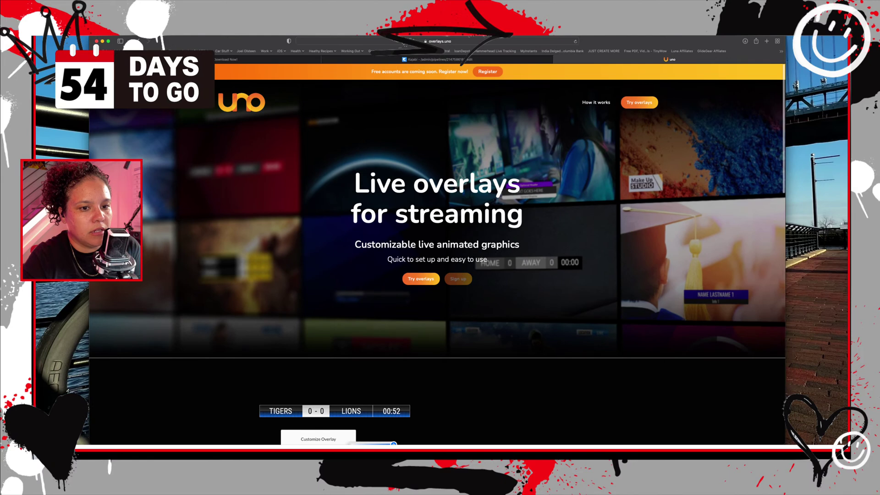
{"action": "key", "text": "super+Tab"}
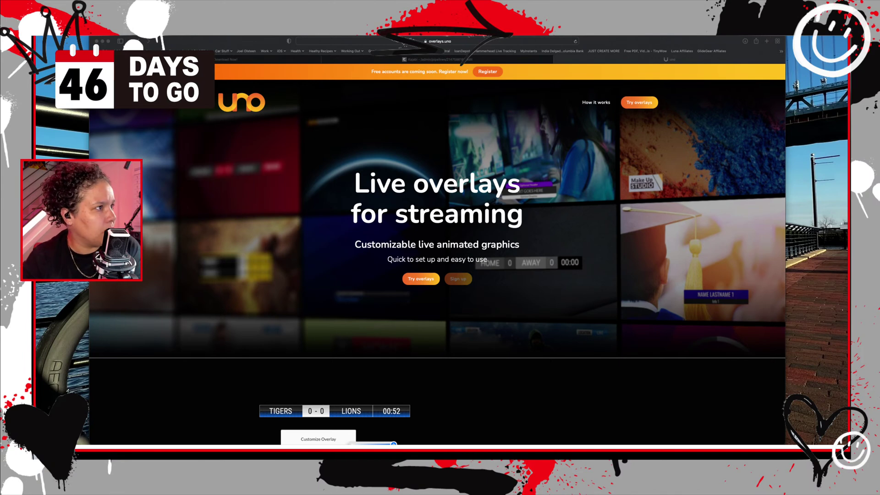
{"action": "left_click", "coordinate": [600, 38]}
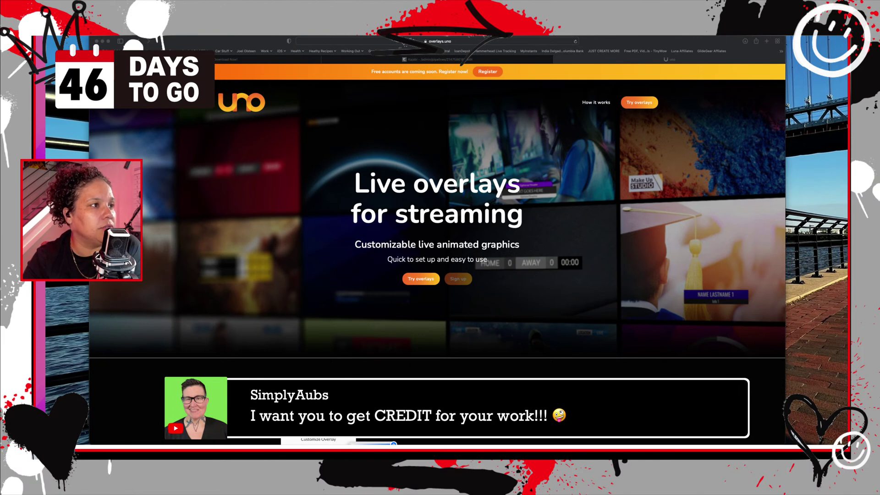
Open the overlay gallery to try overlays and browse the available designs
{"action": "left_click", "coordinate": [641, 102]}
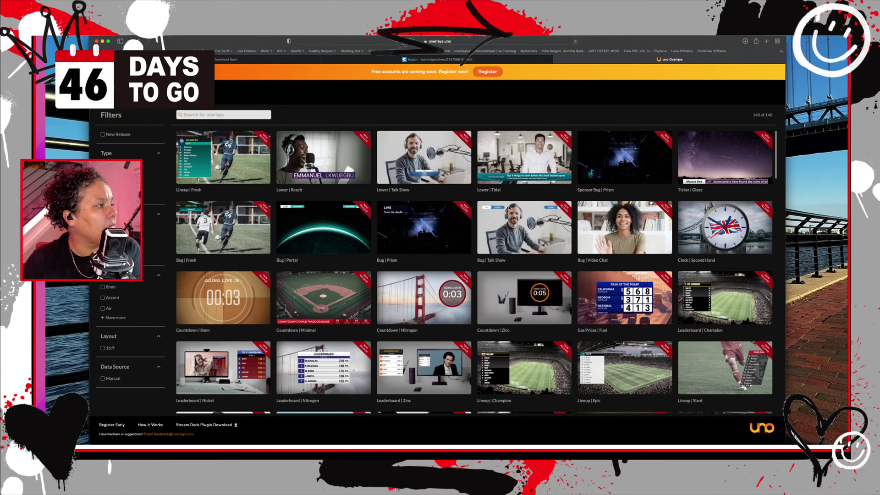
{"action": "scroll", "coordinate": [458, 216], "scroll_direction": "down", "scroll_amount": 2}
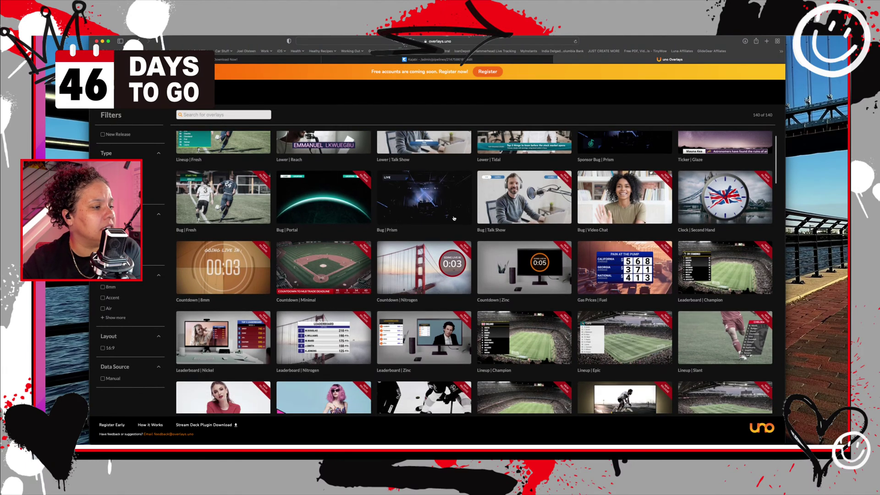
{"action": "scroll", "coordinate": [454, 218], "scroll_direction": "down", "scroll_amount": 3}
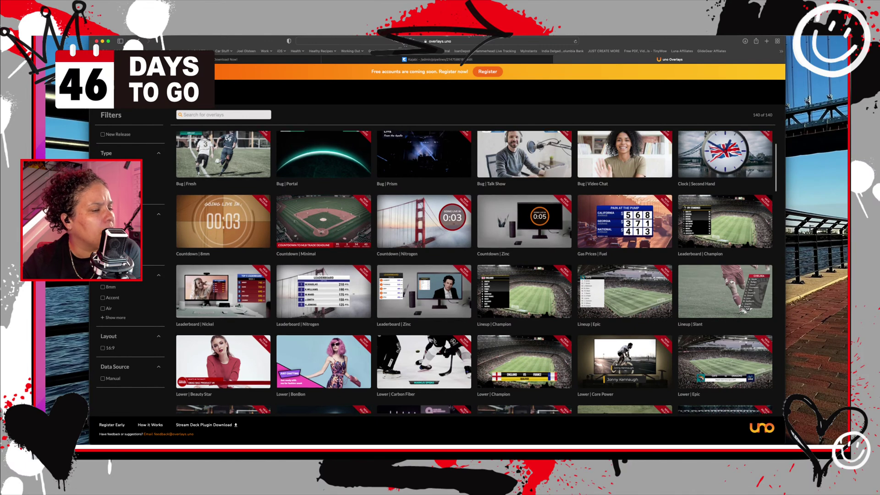
{"action": "scroll", "coordinate": [732, 280], "scroll_direction": "up", "scroll_amount": 1}
{"action": "scroll", "coordinate": [732, 280], "scroll_direction": "up", "scroll_amount": 2}
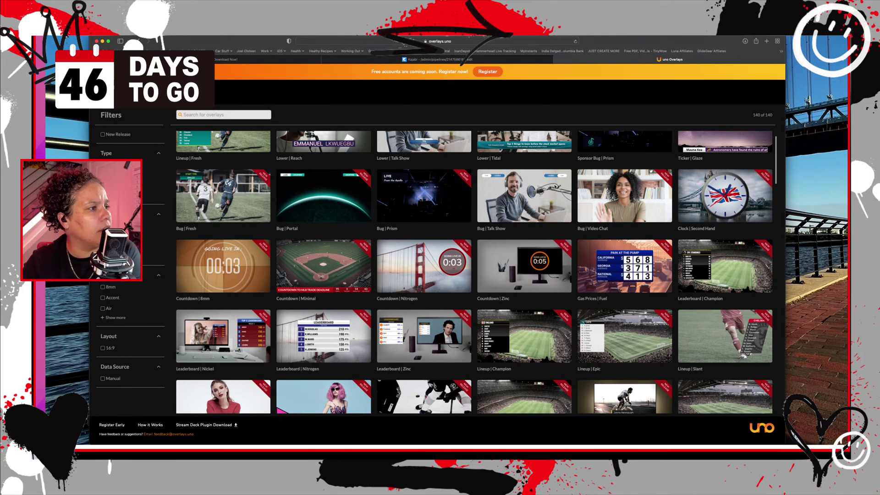
Try the Bug | Talk Show overlay and allow its blocked pop-up window to open the control app
{"action": "left_click", "coordinate": [523, 200]}
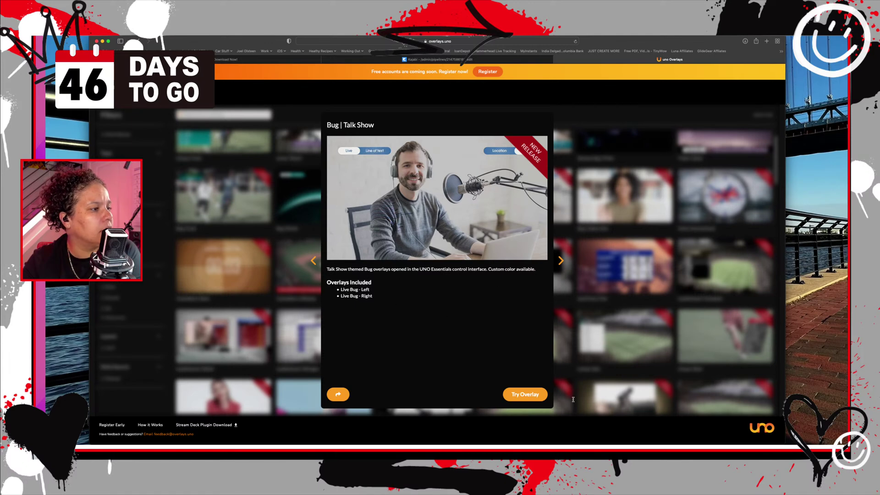
{"action": "left_click", "coordinate": [520, 395]}
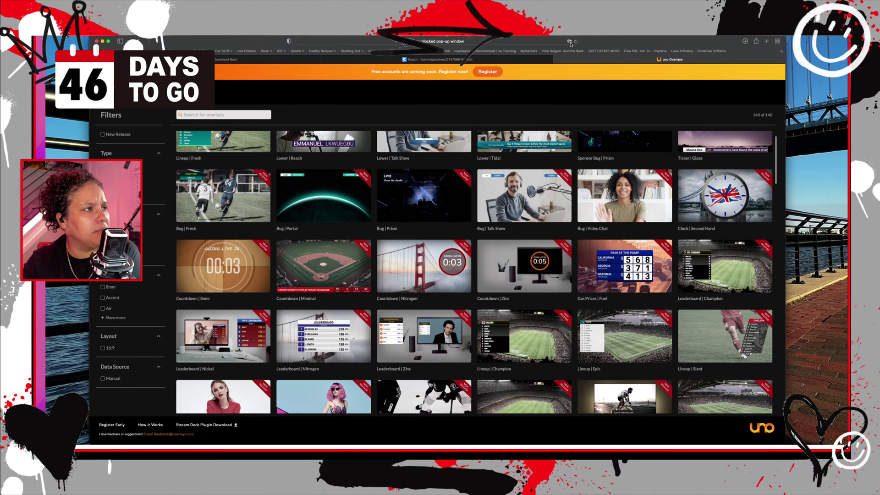
{"action": "left_click", "coordinate": [570, 42]}
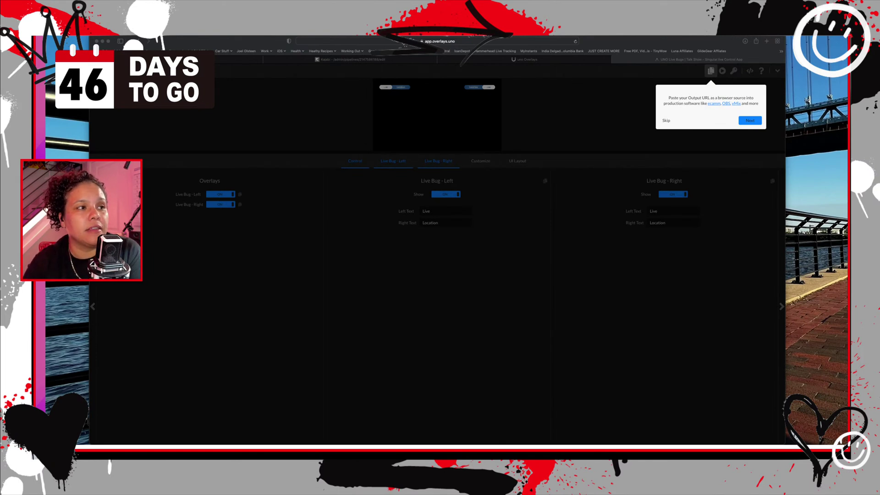
Advance through the control app's Output URL and Control URL tips to the Stream Deck API token tip
{"action": "left_click", "coordinate": [752, 121]}
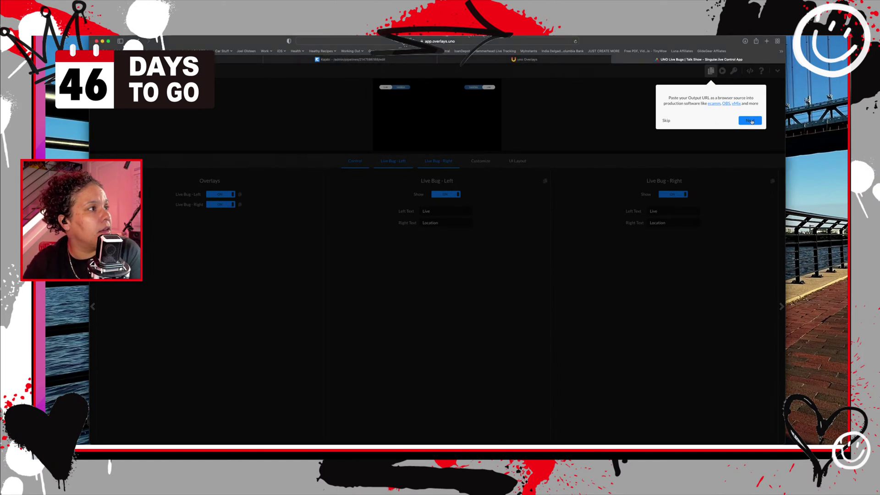
{"action": "left_click", "coordinate": [750, 121]}
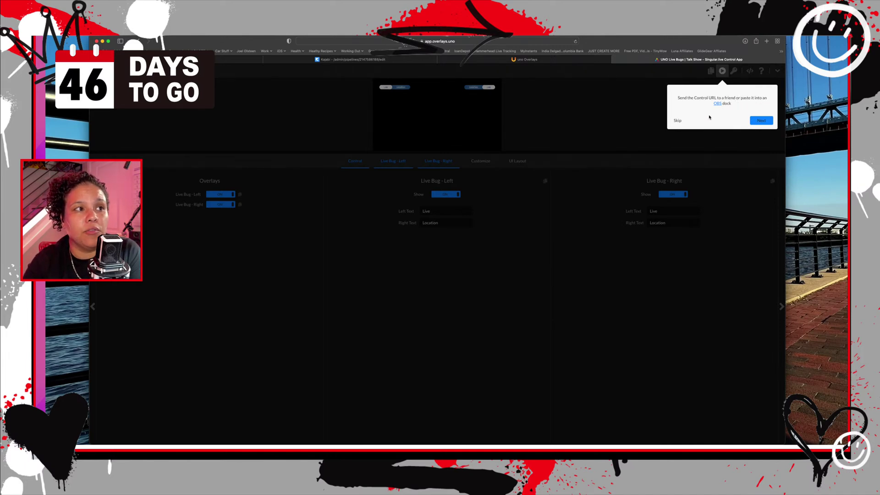
{"action": "left_click", "coordinate": [763, 121]}
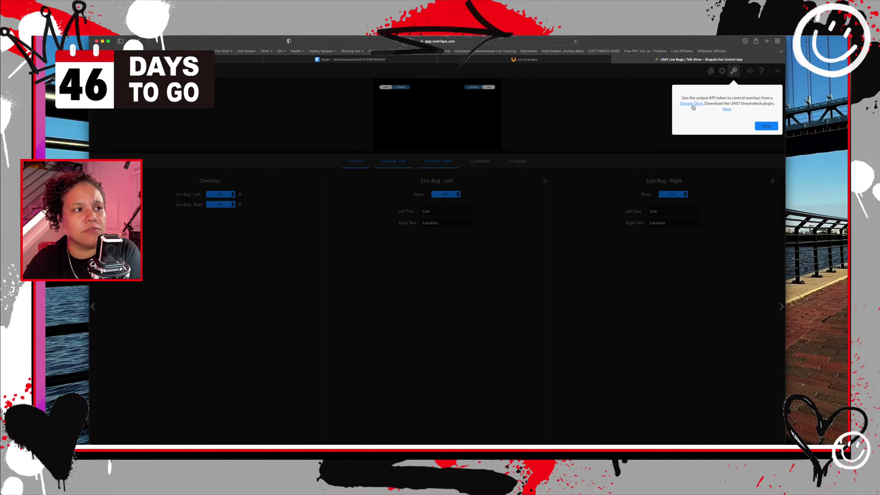
Download the UNO Stream Deck plugin, allowing downloads from app.overlays.uno, and install it in Stream Deck
{"action": "left_click", "coordinate": [728, 109]}
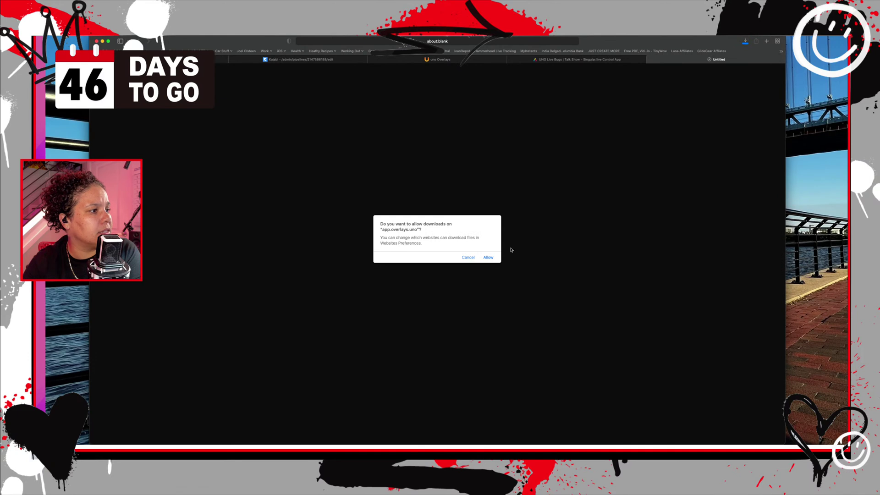
{"action": "left_click", "coordinate": [488, 258]}
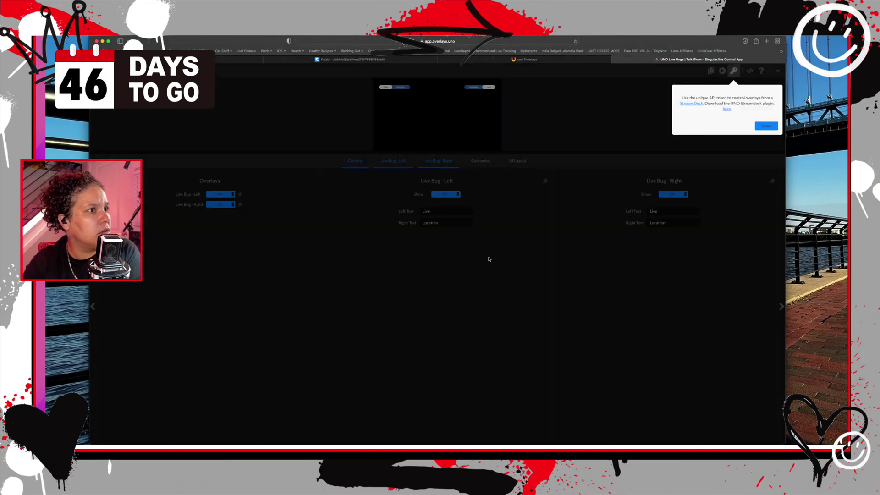
{"action": "left_click", "coordinate": [745, 41]}
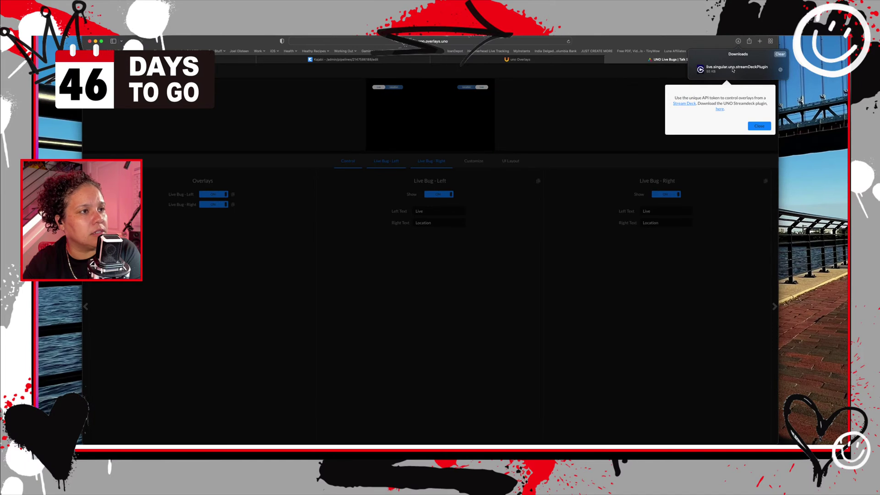
{"action": "double_click", "coordinate": [733, 70]}
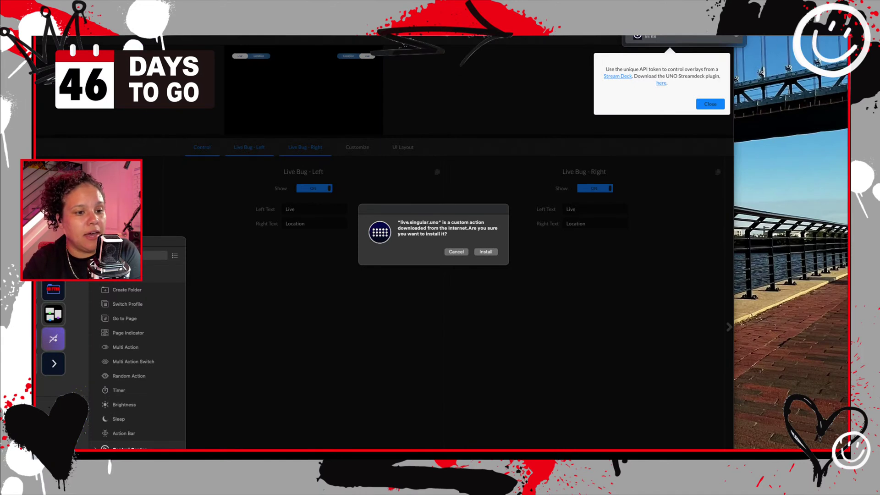
{"action": "left_click", "coordinate": [438, 228]}
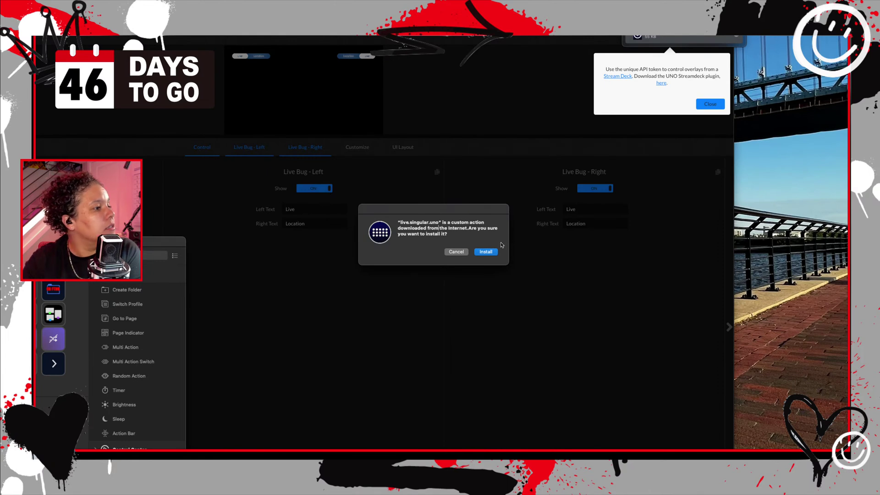
{"action": "left_click", "coordinate": [486, 252]}
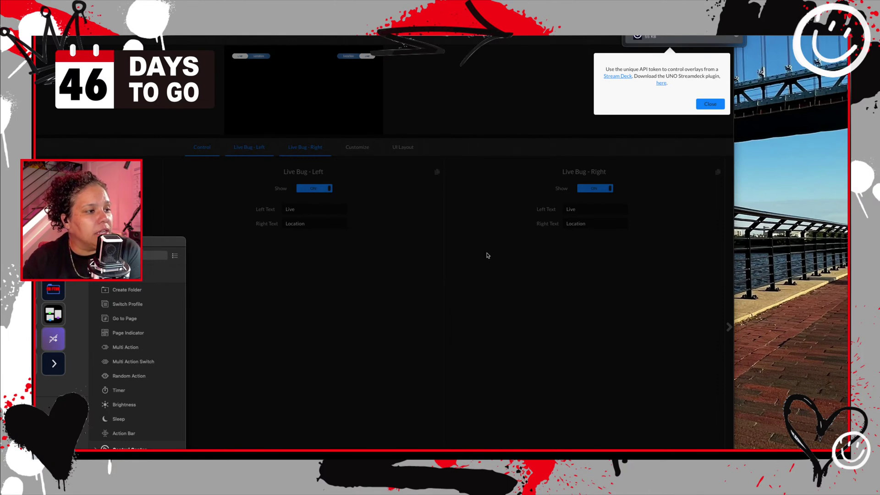
Bring the Stream Deck window fully into view and collapse the other action categories to reach Uno Control under Singular.live
{"action": "left_click_drag", "start_coordinate": [12, 239], "coordinate": [392, 81]}
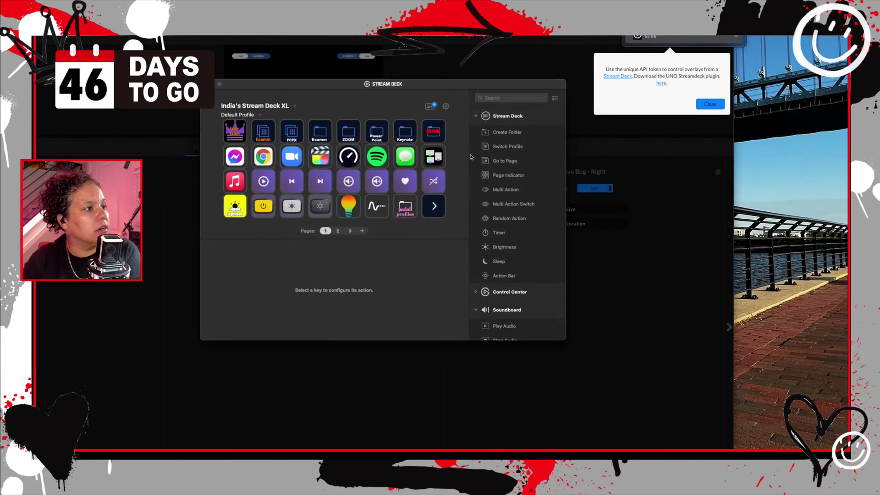
{"action": "left_click", "coordinate": [477, 117]}
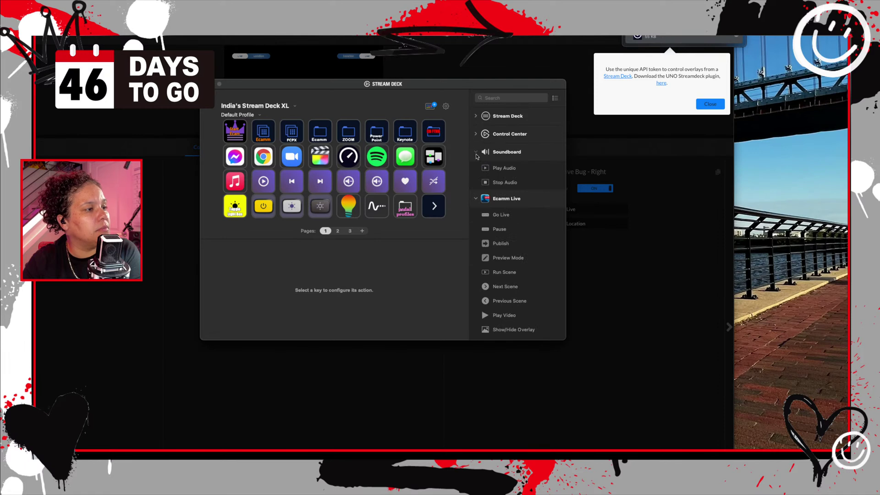
{"action": "left_click", "coordinate": [477, 153]}
{"action": "left_click", "coordinate": [477, 170]}
{"action": "scroll", "coordinate": [478, 177], "scroll_direction": "down", "scroll_amount": 5}
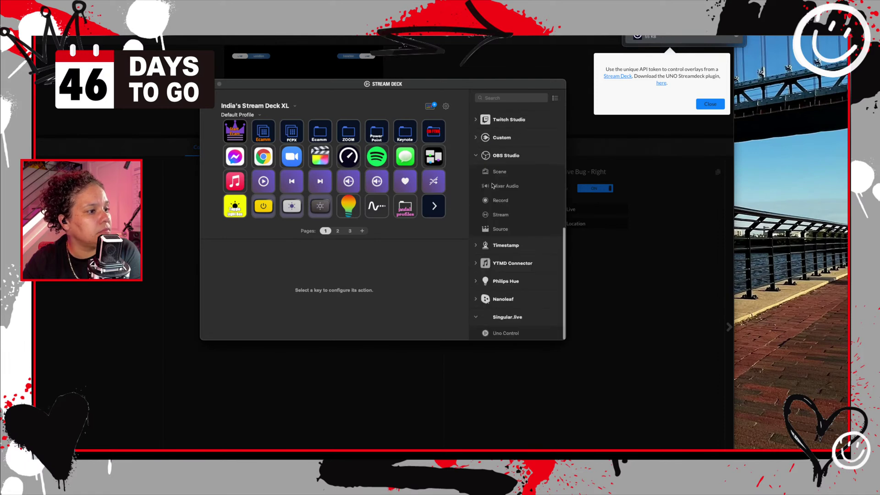
{"action": "left_click", "coordinate": [476, 155]}
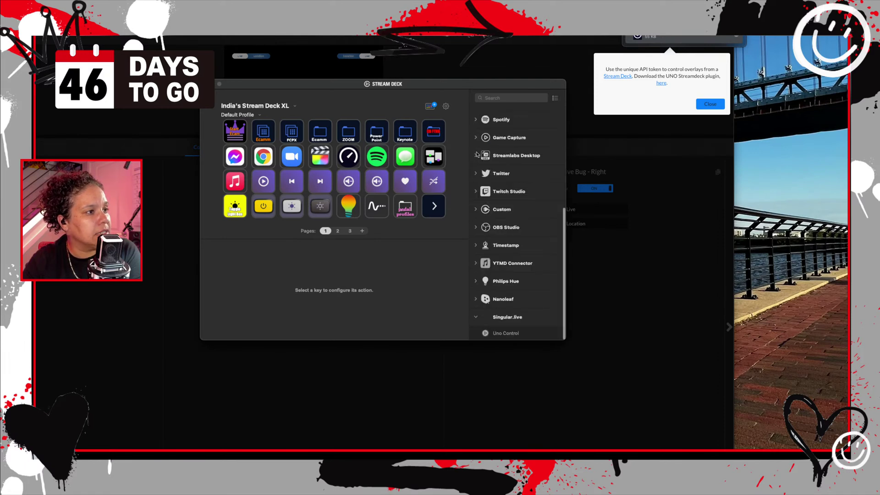
{"action": "left_click", "coordinate": [515, 318]}
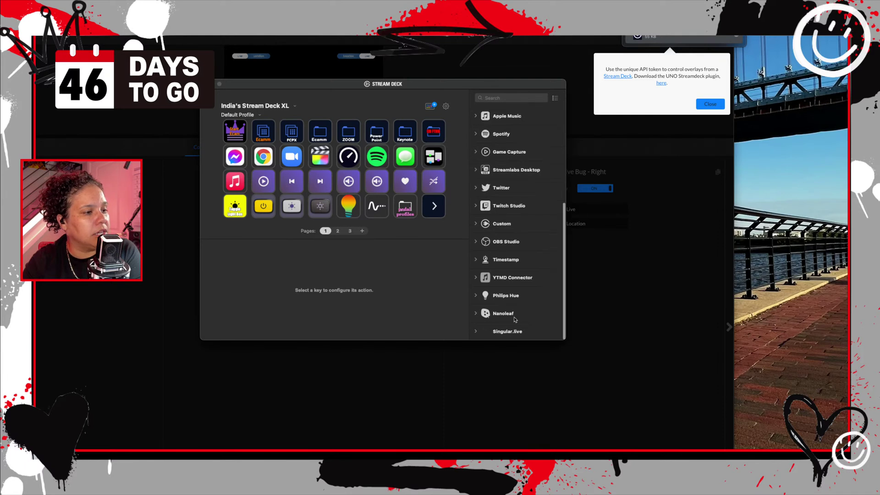
{"action": "left_click", "coordinate": [496, 336]}
{"action": "scroll", "coordinate": [496, 336], "scroll_direction": "down", "scroll_amount": 1}
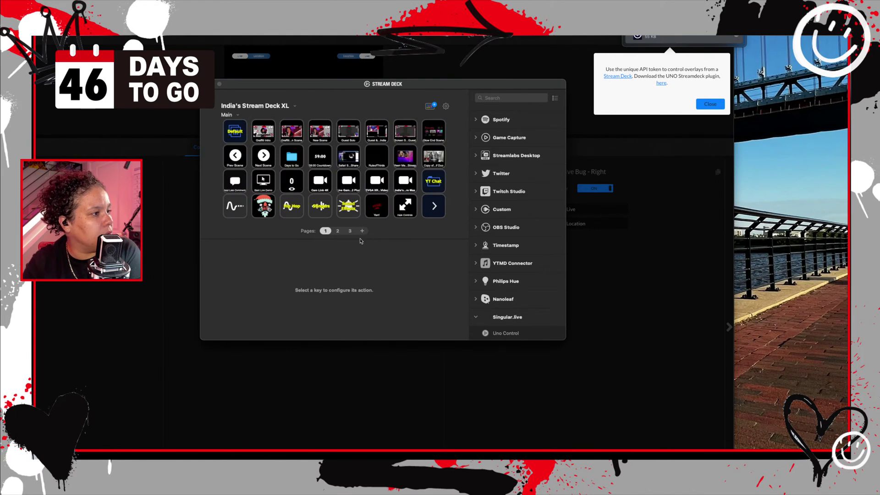
Place the Singular.live Uno Control action on the first key of page 3 in the Main profile
{"action": "left_click", "coordinate": [335, 232]}
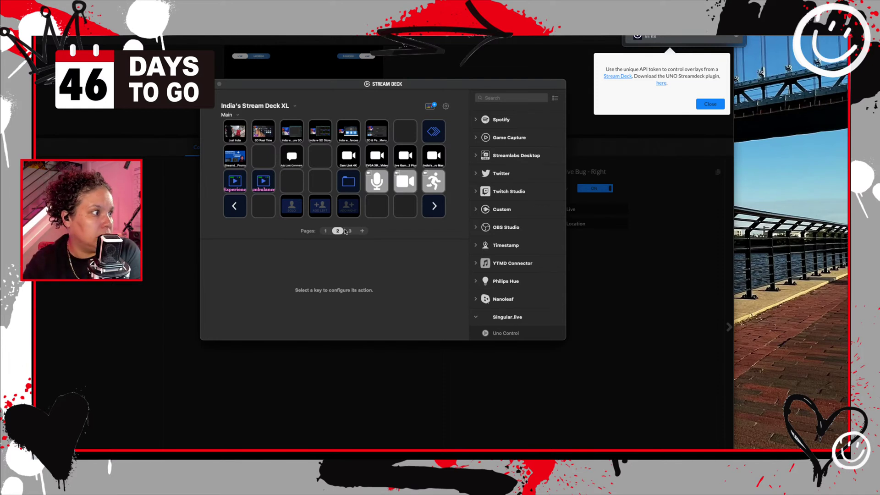
{"action": "left_click", "coordinate": [348, 231]}
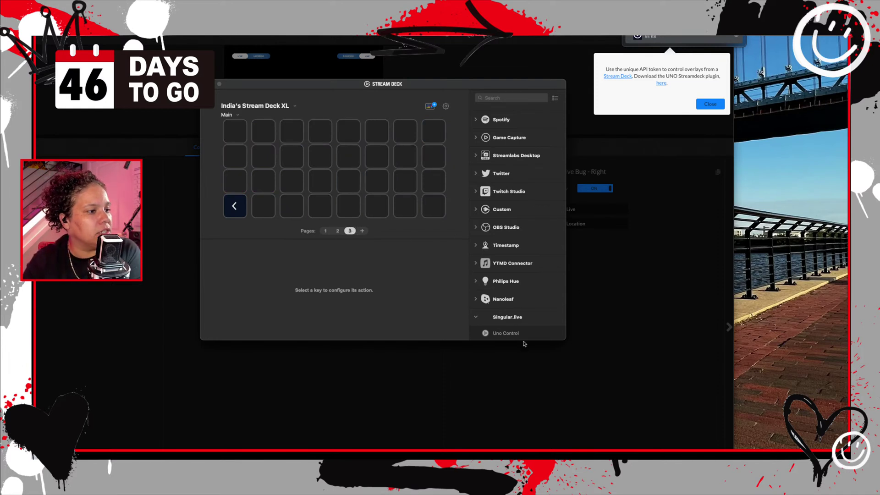
{"action": "left_click_drag", "start_coordinate": [507, 333], "coordinate": [244, 131]}
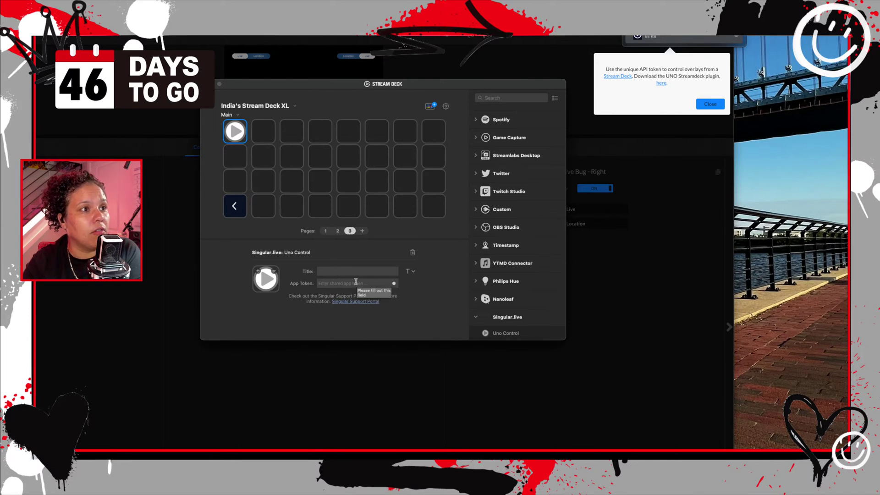
Return to the UNO control app in the browser and dismiss the Stream Deck API token tip
{"action": "key", "text": "super+Tab"}
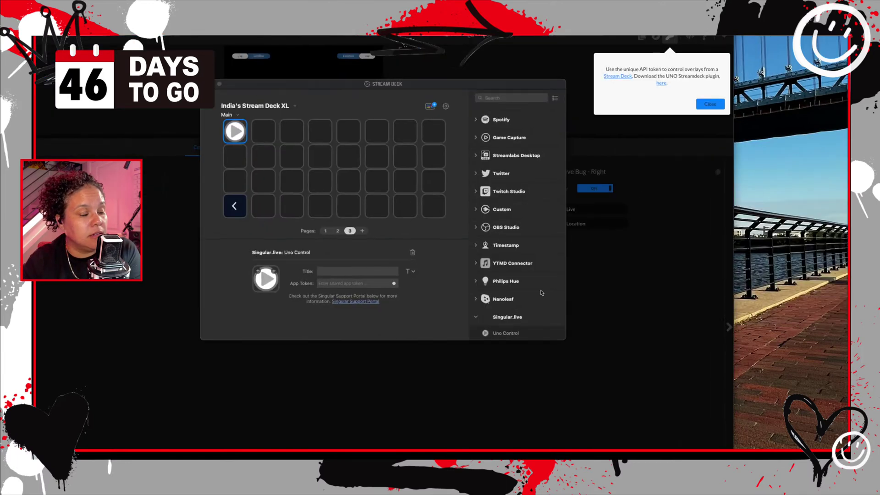
{"action": "left_click", "coordinate": [338, 283]}
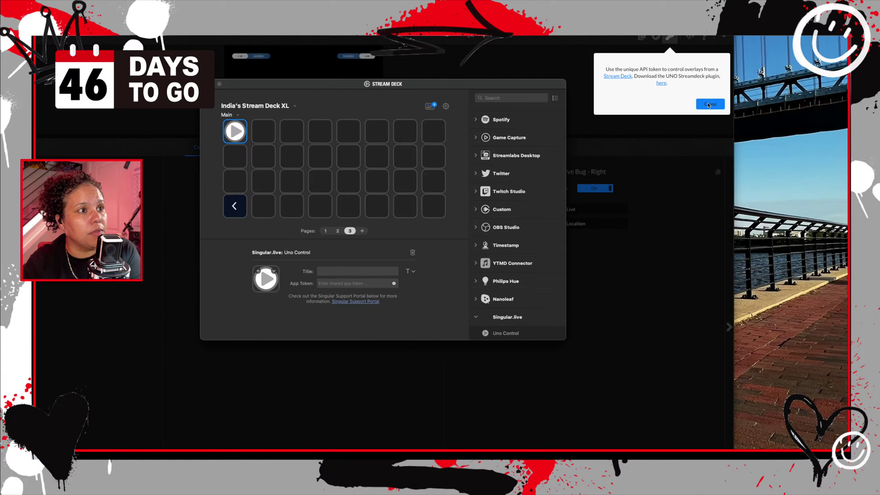
{"action": "left_click", "coordinate": [708, 105]}
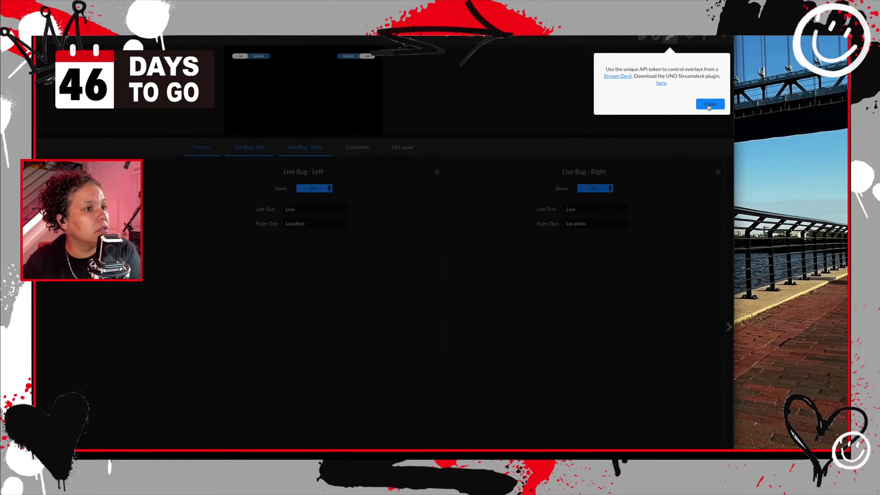
{"action": "left_click", "coordinate": [708, 104]}
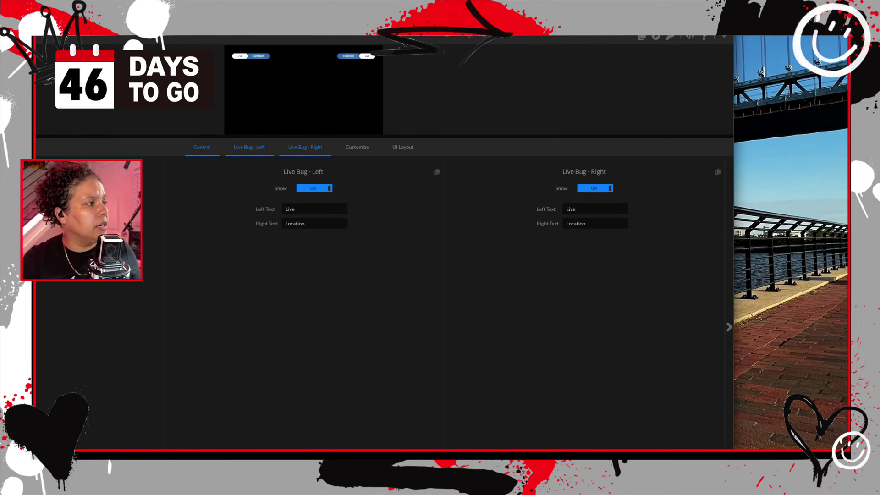
Test the Show toggles by turning Live Bug - Left and Live Bug - Right off and back on
{"action": "left_click", "coordinate": [314, 189]}
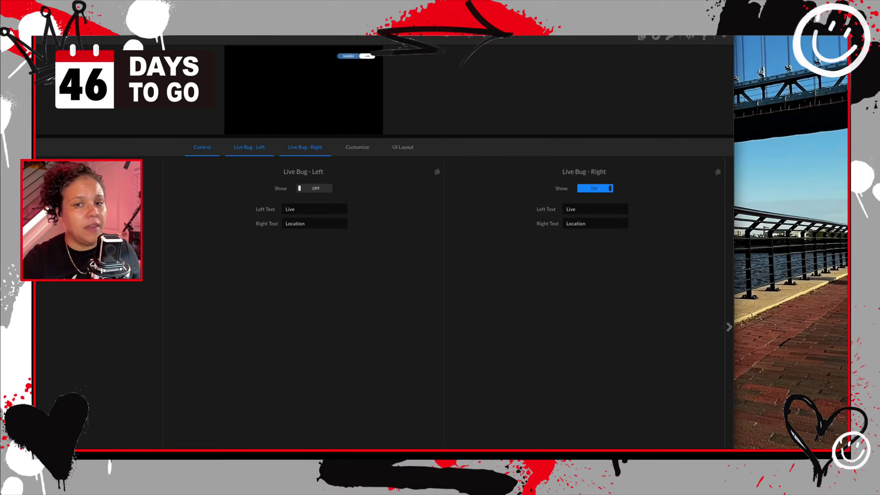
{"action": "left_click", "coordinate": [315, 188]}
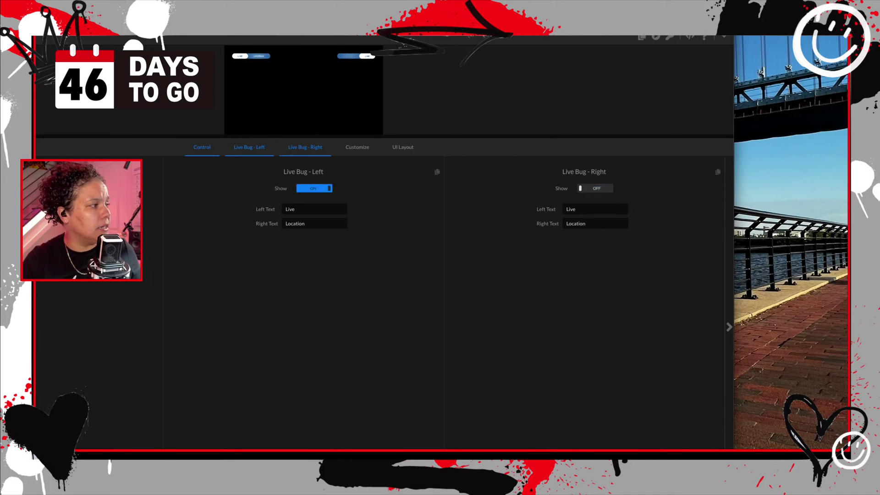
{"action": "left_click", "coordinate": [595, 188]}
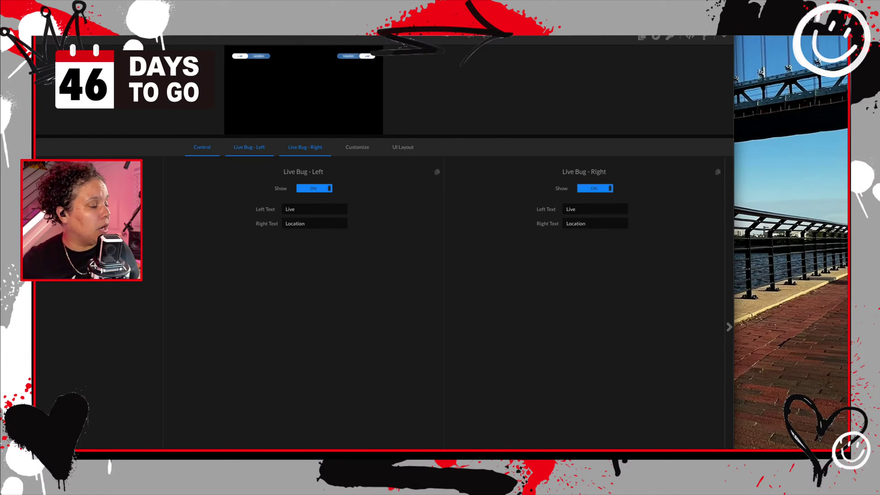
{"action": "left_click", "coordinate": [325, 190]}
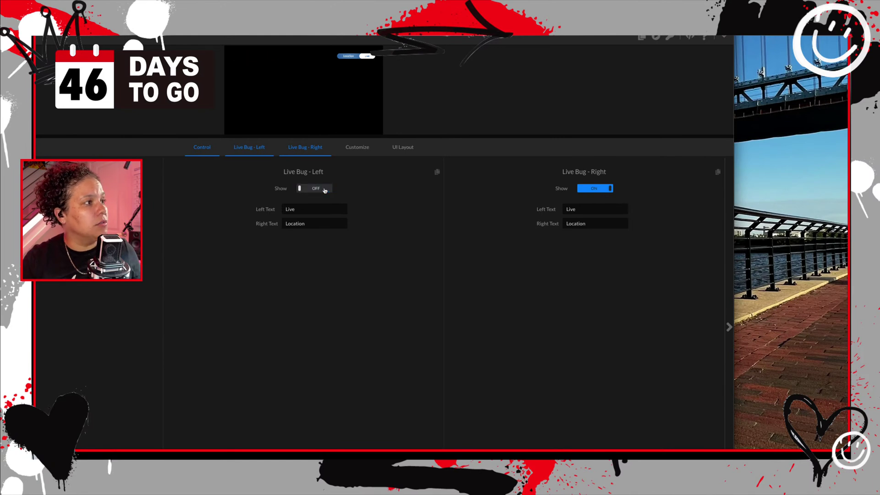
{"action": "left_click", "coordinate": [324, 190]}
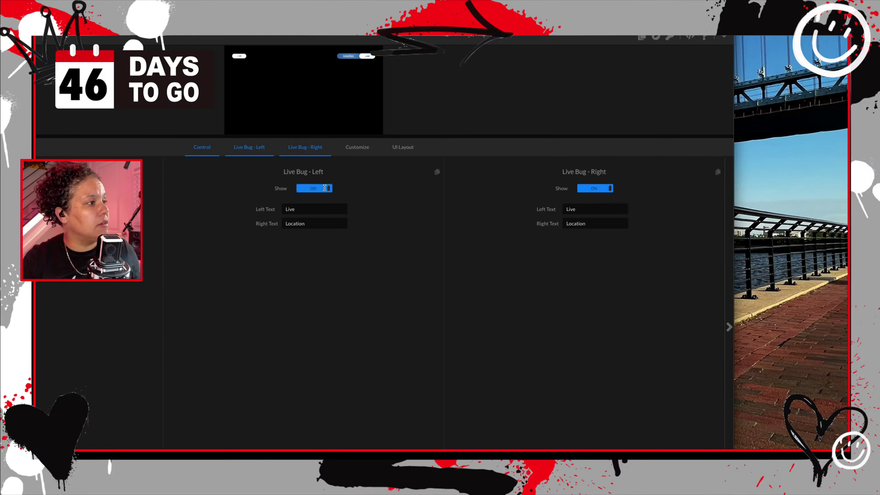
{"action": "left_click", "coordinate": [593, 194]}
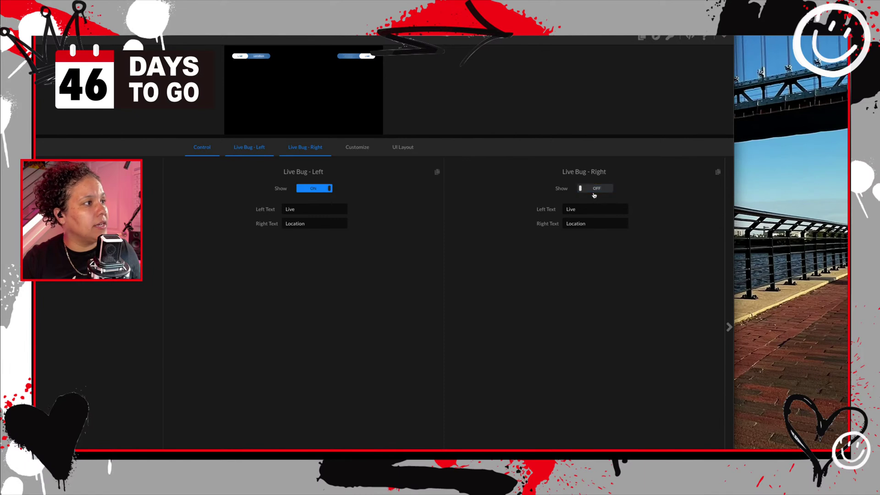
{"action": "left_click", "coordinate": [594, 194]}
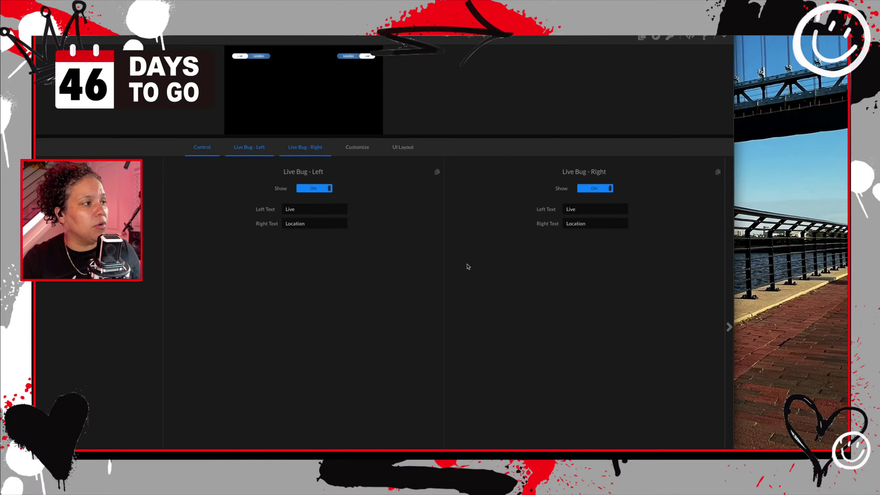
Set the Right Text of Live Bug - Left to "Philadelphia"
{"action": "double_click", "coordinate": [304, 210]}
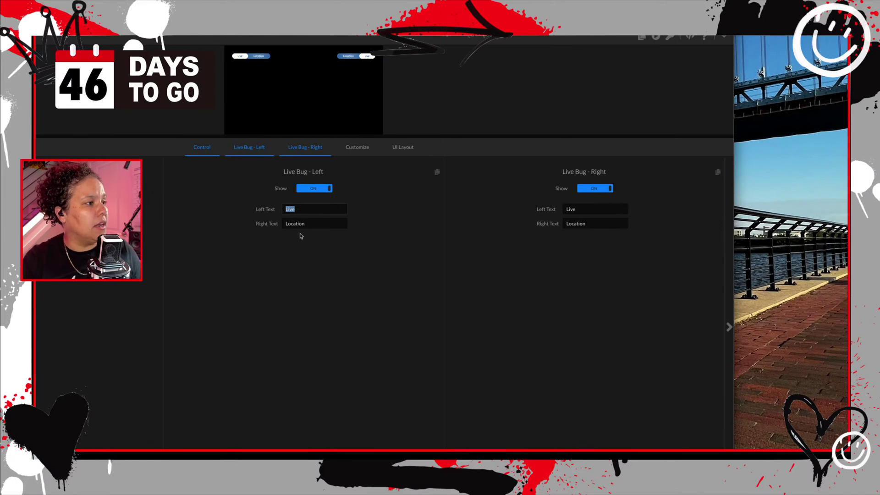
{"action": "double_click", "coordinate": [307, 224]}
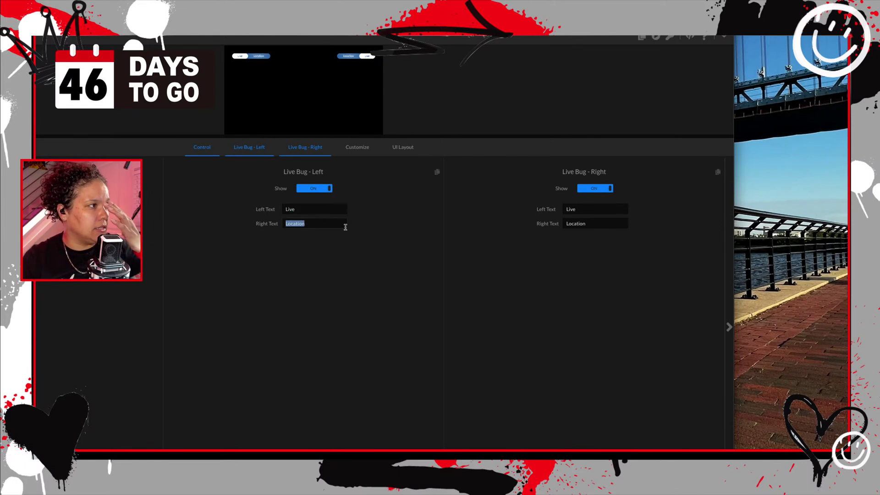
{"action": "type", "text": "Ph"}
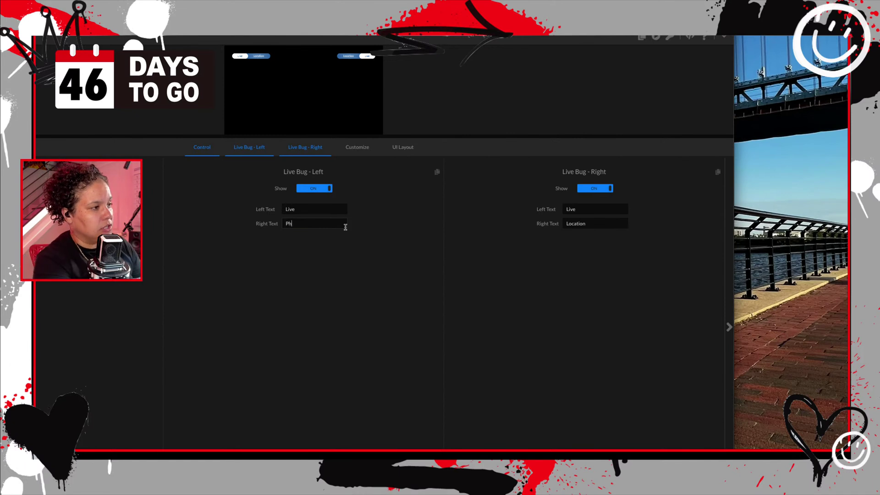
{"action": "type", "text": "iladelphia"}
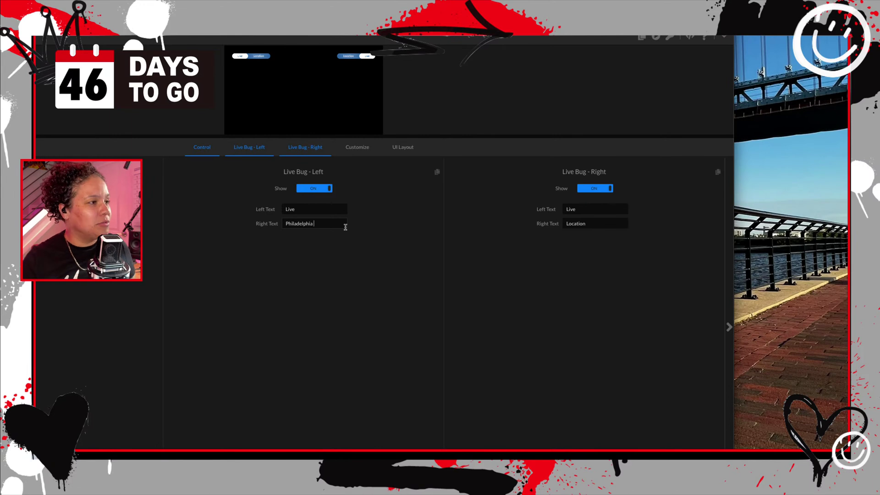
{"action": "left_click", "coordinate": [346, 227]}
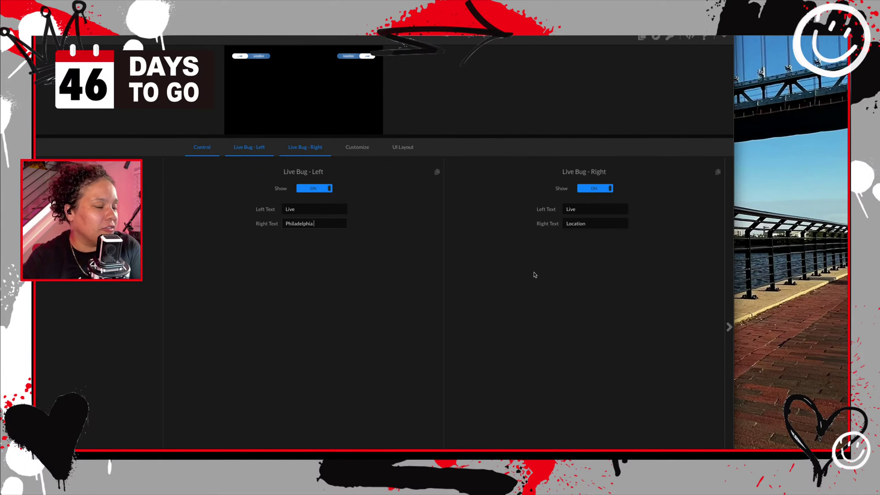
Set Live Bug - Right's Left Text to "Yeerrrr" and its Right Text to "Whats Poppin!"
{"action": "double_click", "coordinate": [581, 210]}
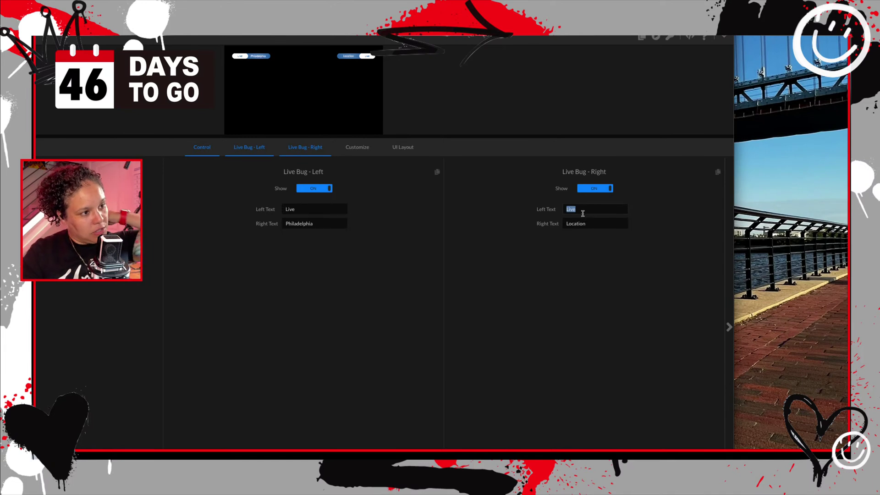
{"action": "type", "text": "Yeerrrr"}
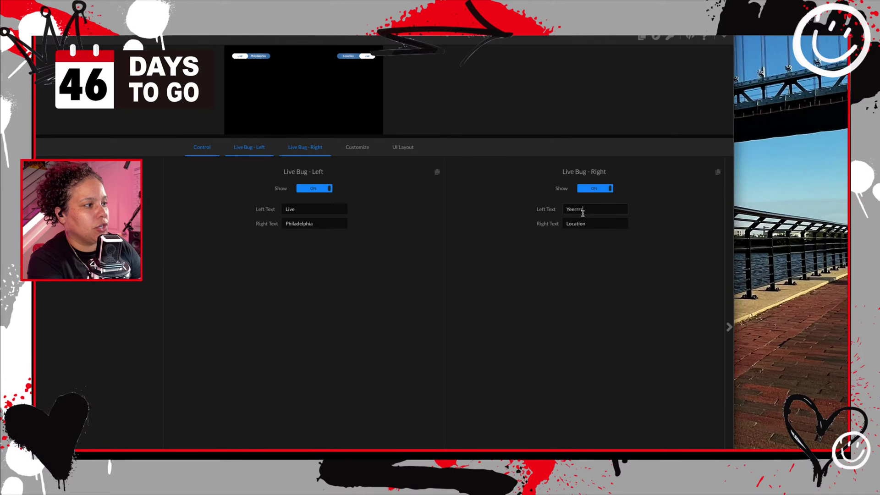
{"action": "key", "text": "Tab"}
{"action": "type", "text": "Whats"}
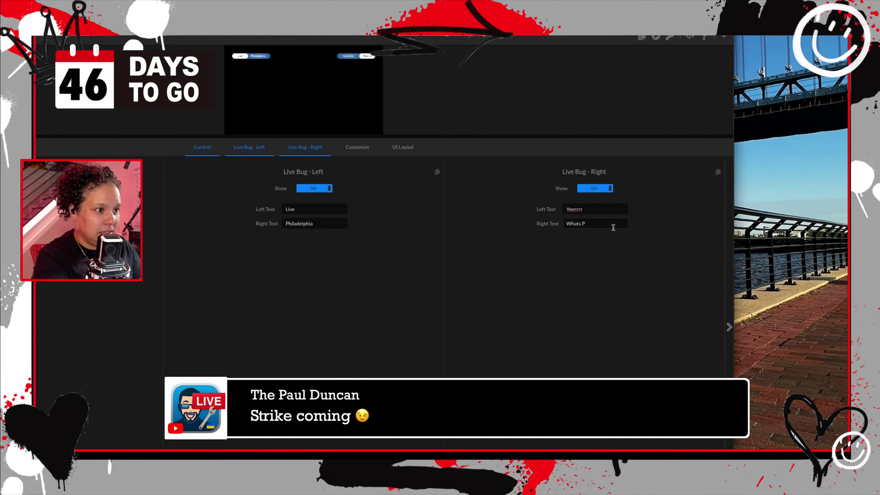
{"action": "type", "text": "oppi"}
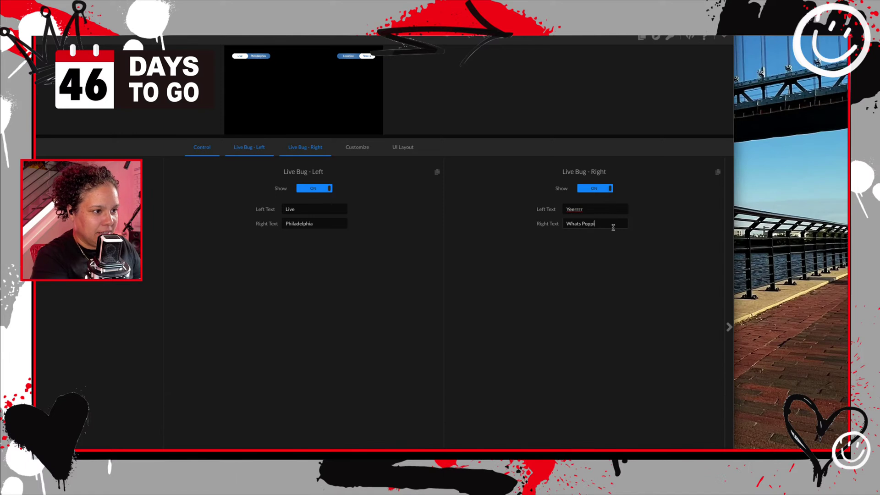
{"action": "type", "text": "n!"}
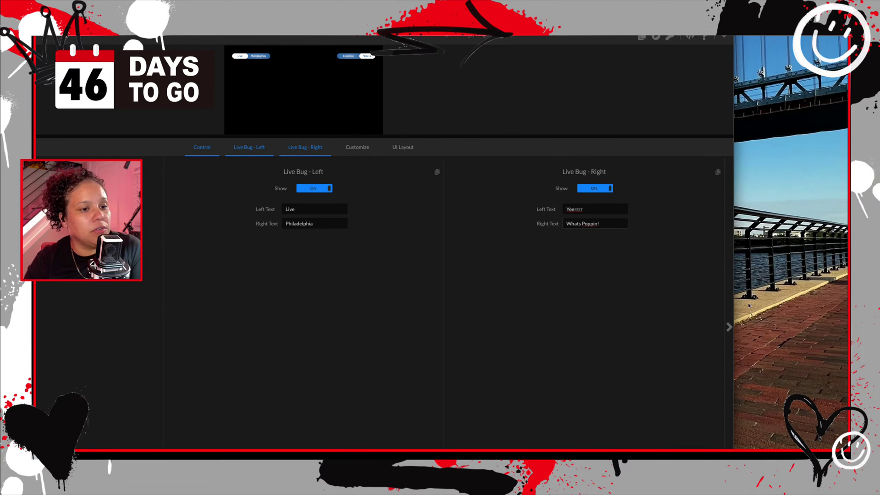
{"action": "left_click", "coordinate": [771, 326]}
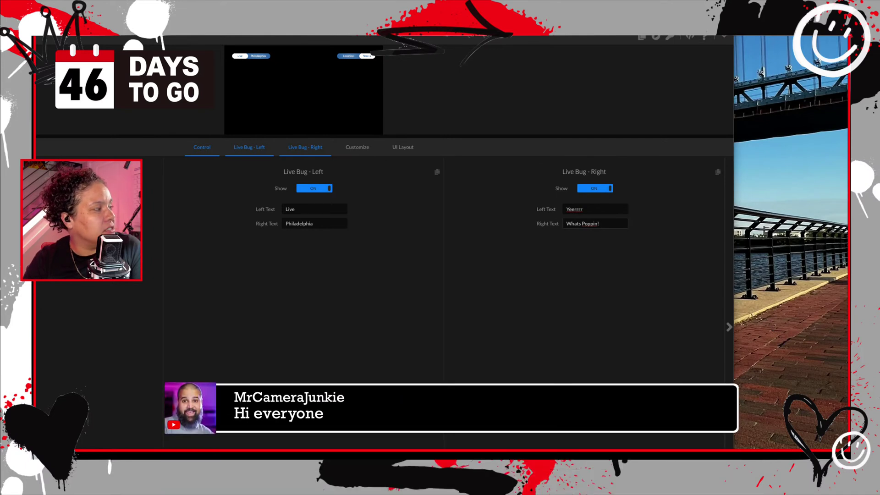
{"action": "left_click", "coordinate": [599, 224]}
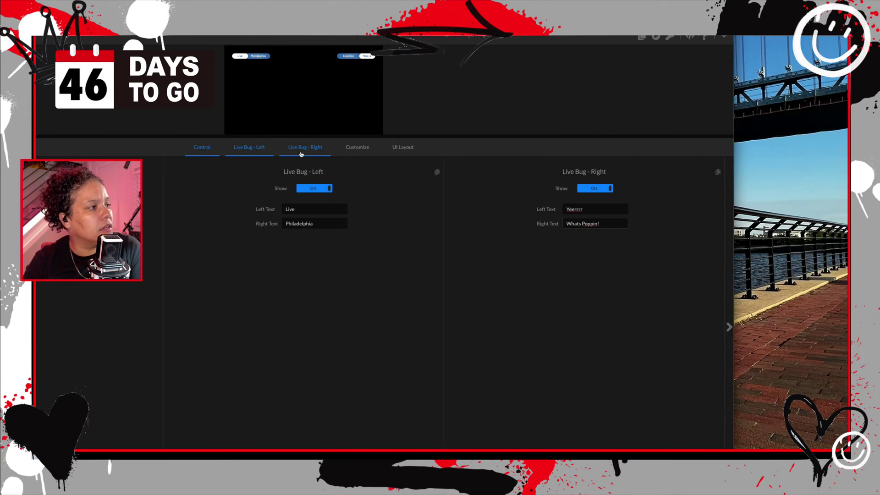
Bring up the Customize Overlay panel alongside the UI Layout settings
{"action": "left_click", "coordinate": [352, 151]}
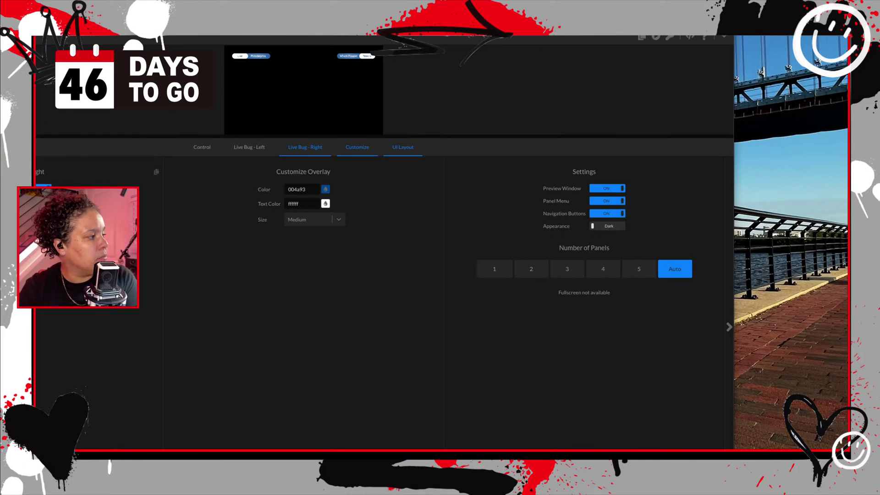
{"action": "key", "text": "Left"}
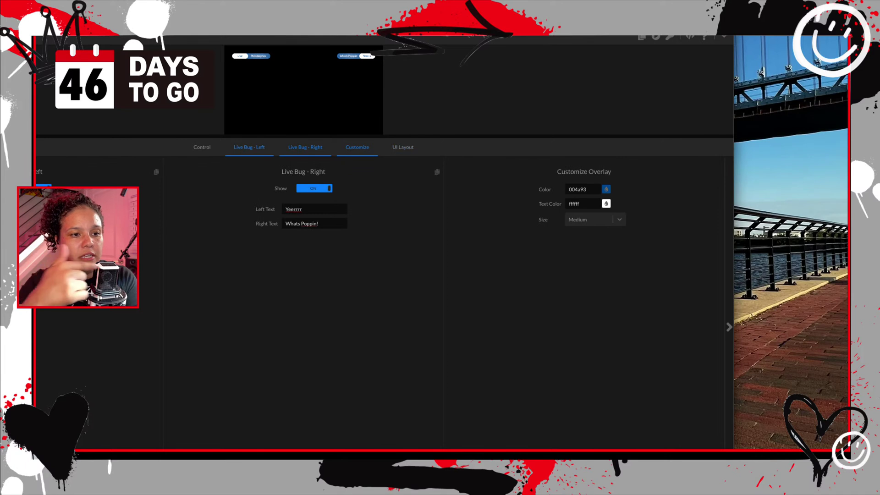
{"action": "left_click", "coordinate": [729, 327]}
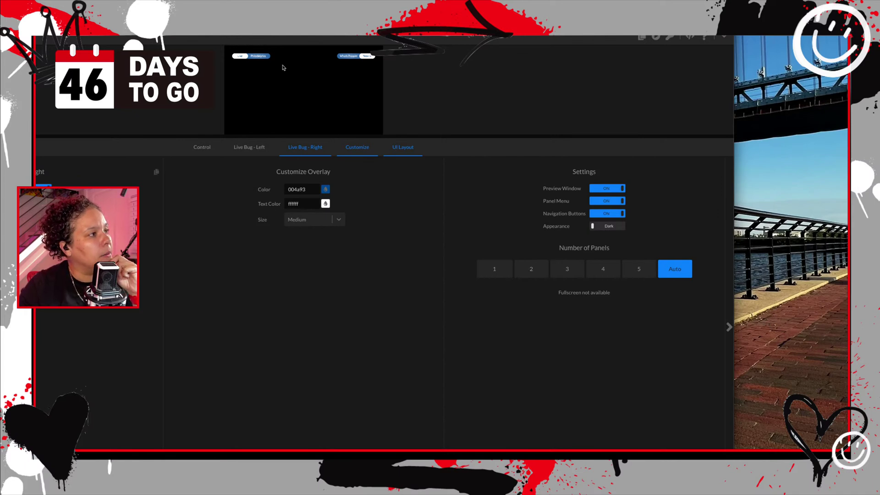
Set the overlay's Color to orange ffa80a and its Size to Large
{"action": "left_click", "coordinate": [325, 190]}
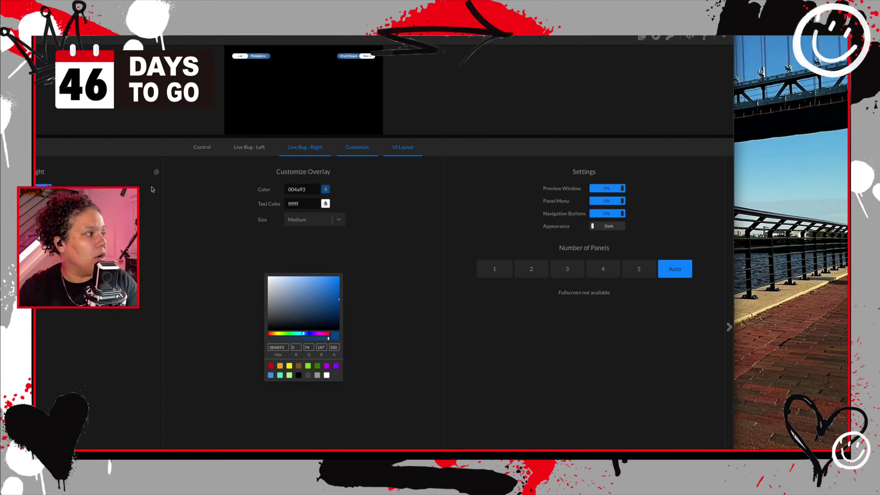
{"action": "key", "text": "Escape"}
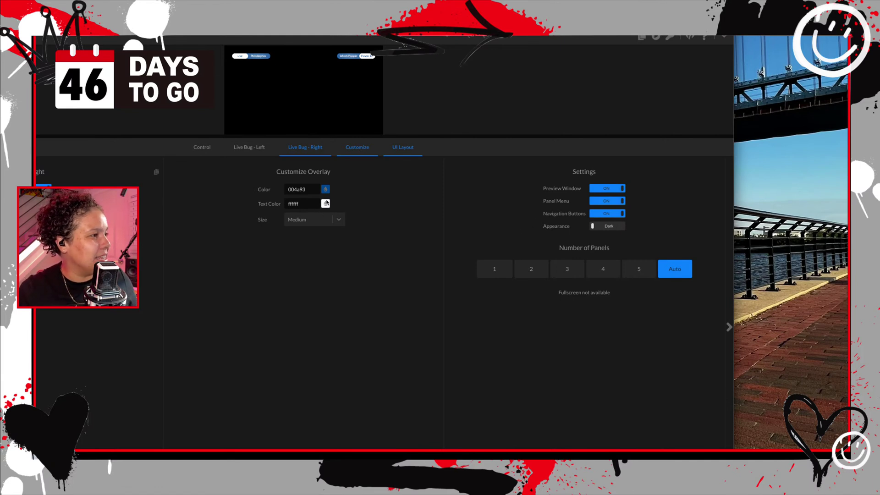
{"action": "left_click", "coordinate": [326, 190]}
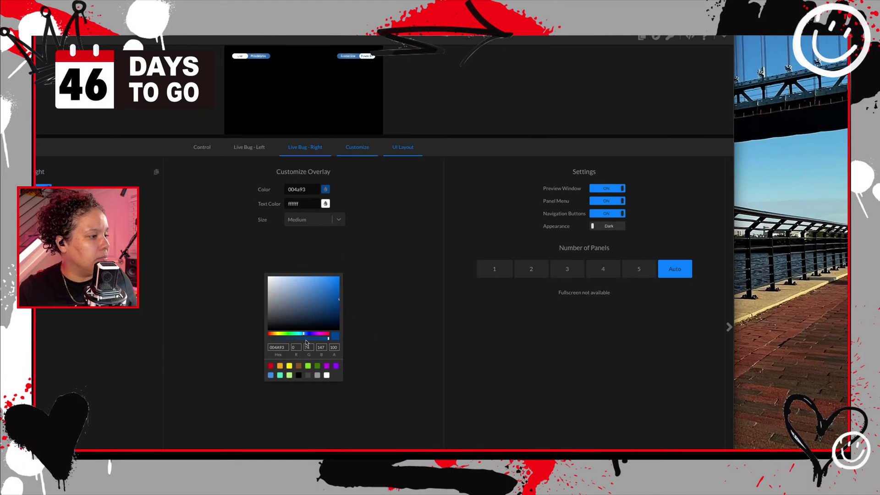
{"action": "left_click_drag", "start_coordinate": [304, 337], "coordinate": [274, 333]}
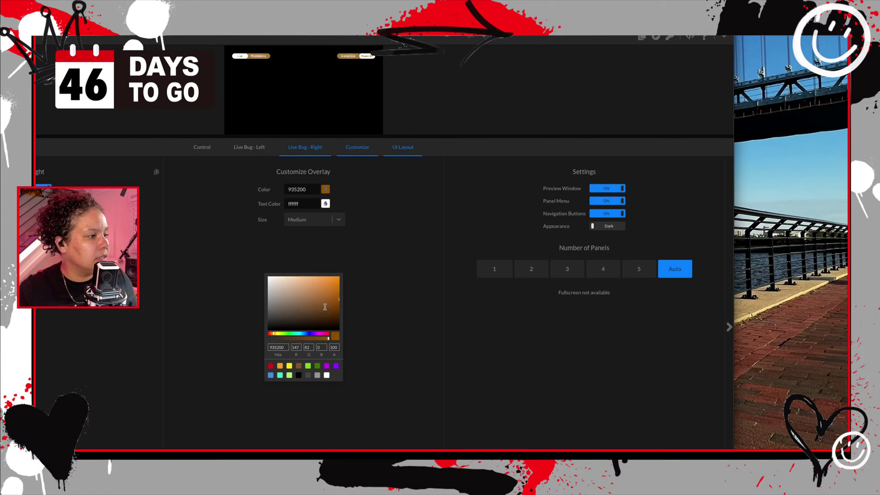
{"action": "mouse_move", "coordinate": [341, 302]}
{"action": "left_mouse_down"}
{"action": "mouse_move", "coordinate": [338, 277]}
{"action": "mouse_move", "coordinate": [328, 296]}
{"action": "mouse_move", "coordinate": [335, 279]}
{"action": "left_mouse_up"}
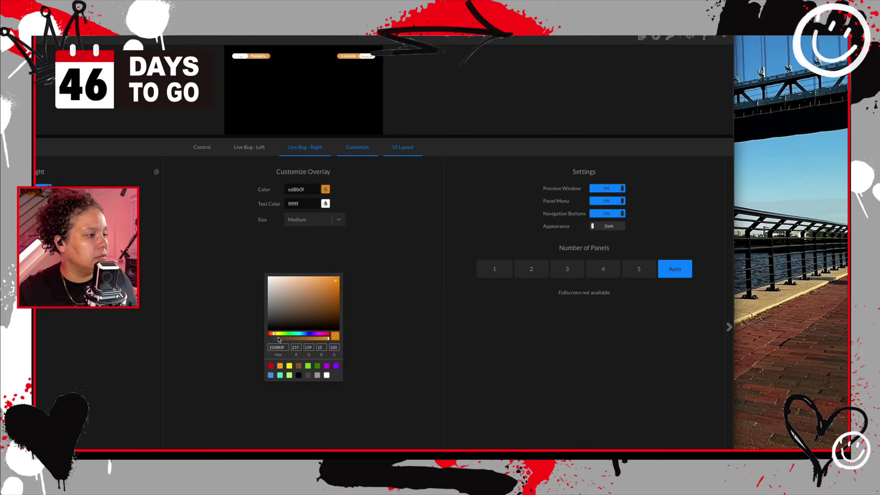
{"action": "left_click", "coordinate": [280, 366]}
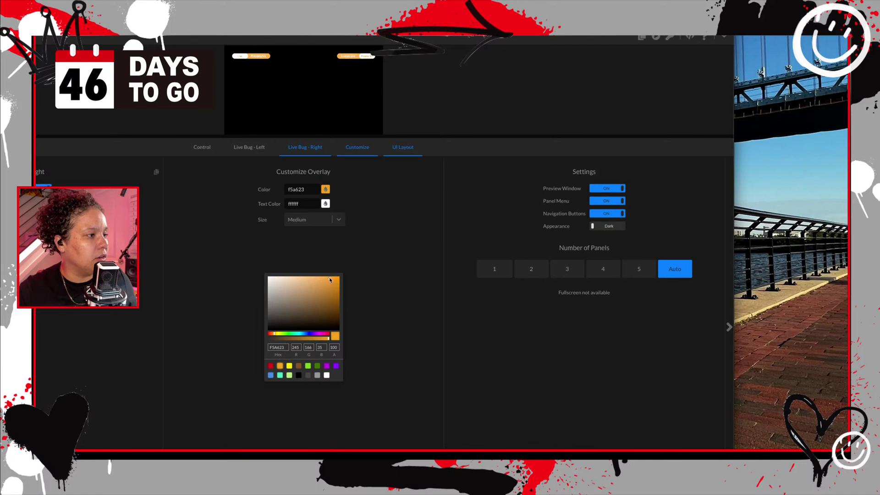
{"action": "mouse_move", "coordinate": [329, 280]}
{"action": "left_mouse_down"}
{"action": "mouse_move", "coordinate": [334, 290]}
{"action": "mouse_move", "coordinate": [337, 275]}
{"action": "left_mouse_up"}
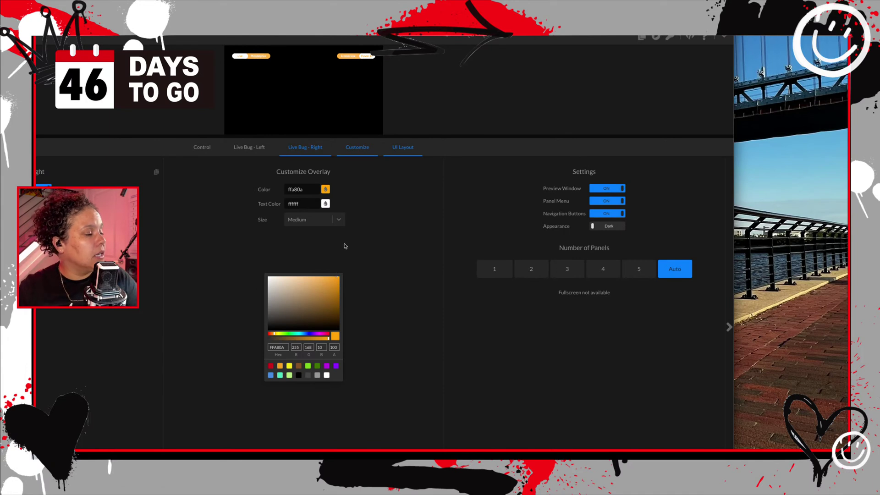
{"action": "left_click", "coordinate": [341, 222]}
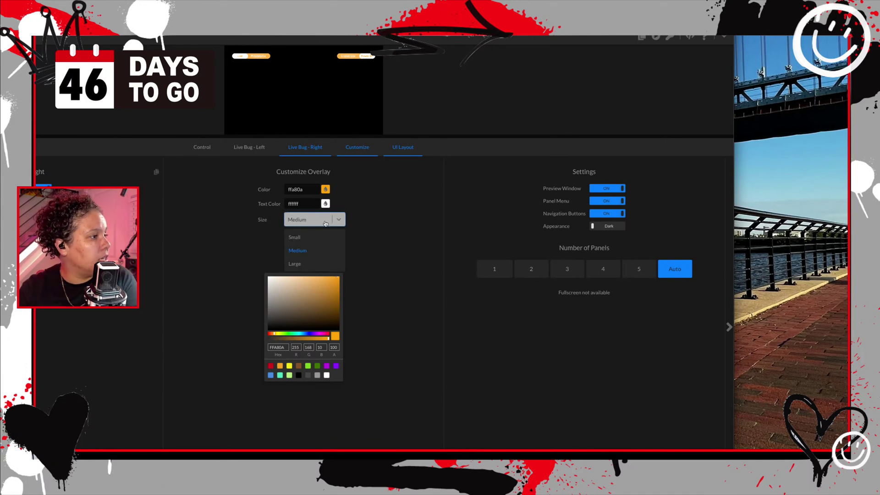
{"action": "left_click", "coordinate": [298, 264]}
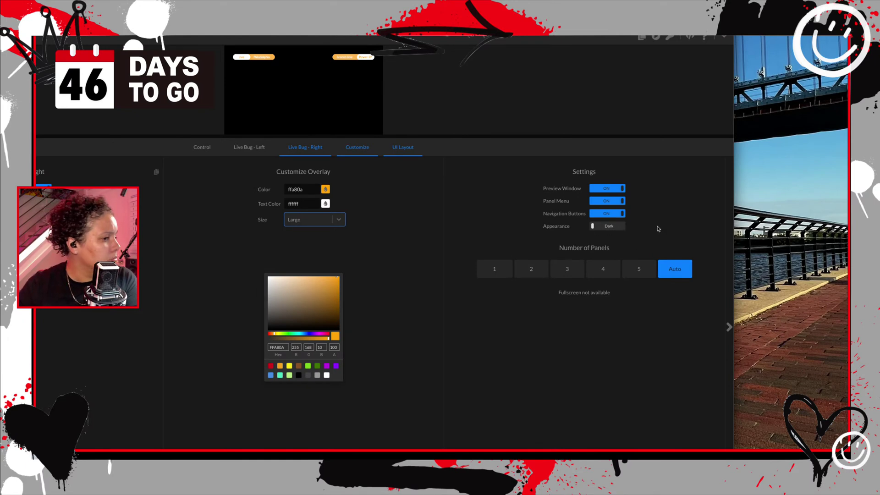
Try the Light appearance, return it to Dark, and set the number of panels to 5
{"action": "left_click", "coordinate": [607, 227]}
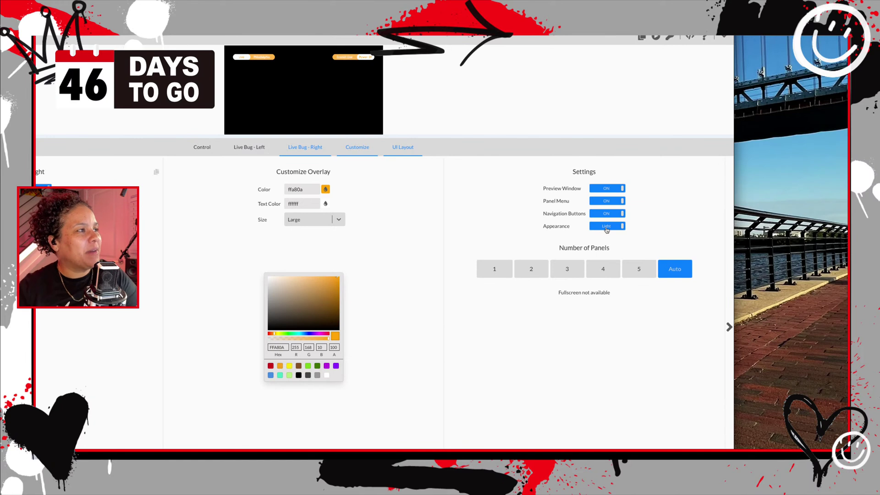
{"action": "left_click", "coordinate": [606, 227]}
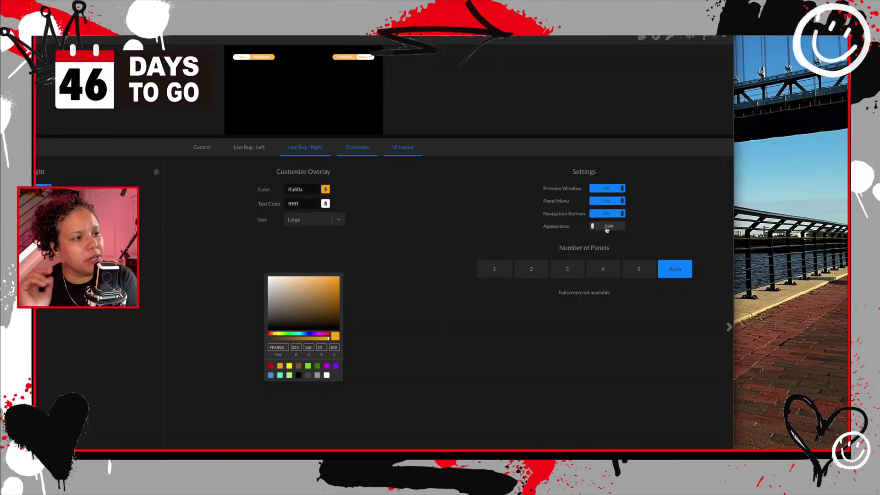
{"action": "left_click", "coordinate": [643, 271]}
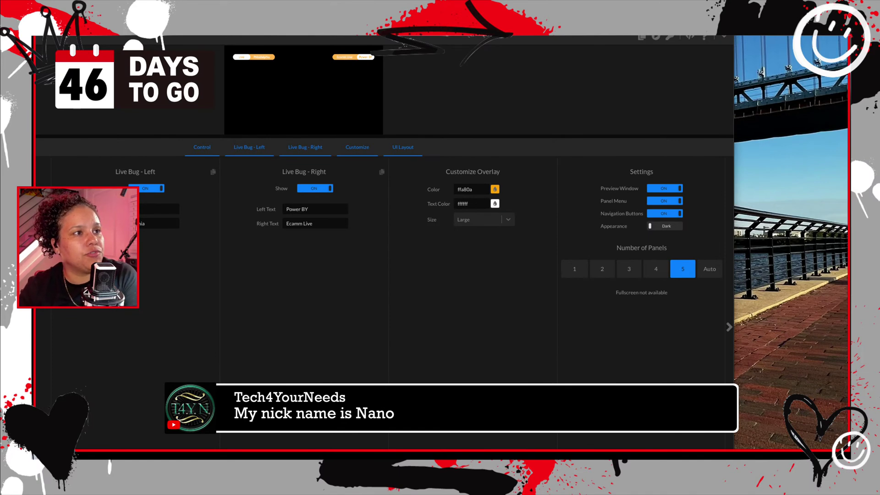
Copy the overlay's access token and paste it into the App Token of the Uno Control action in Stream Deck
{"action": "left_click", "coordinate": [669, 37]}
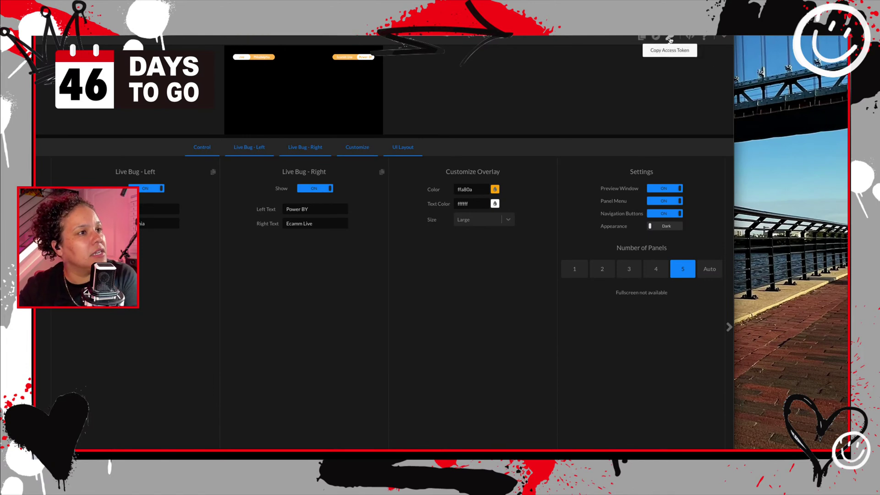
{"action": "left_click", "coordinate": [669, 39]}
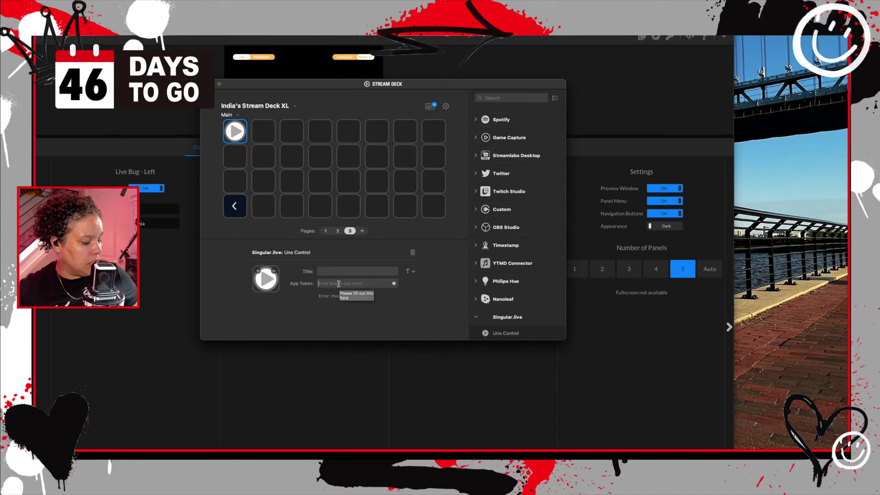
{"action": "key", "text": "super+v"}
Title the Uno Control key "Live Philly" with "BUG" on a second line
{"action": "left_click", "coordinate": [346, 271]}
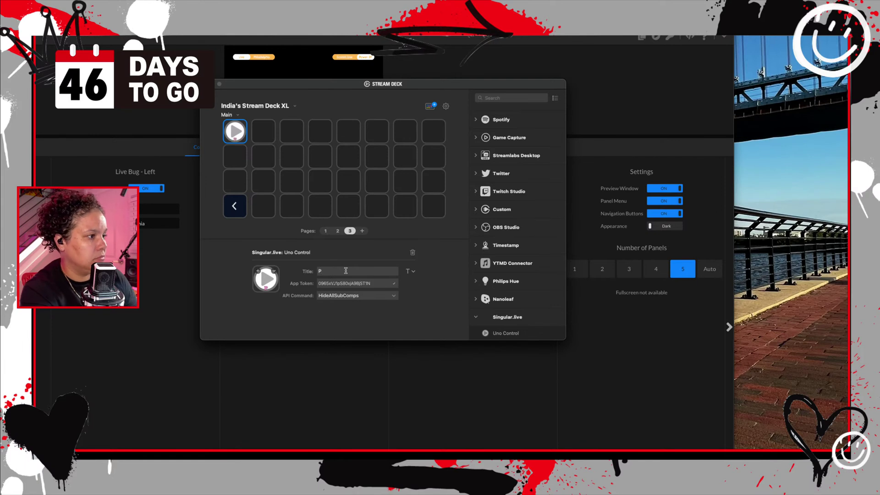
{"action": "type", "text": "LL"}
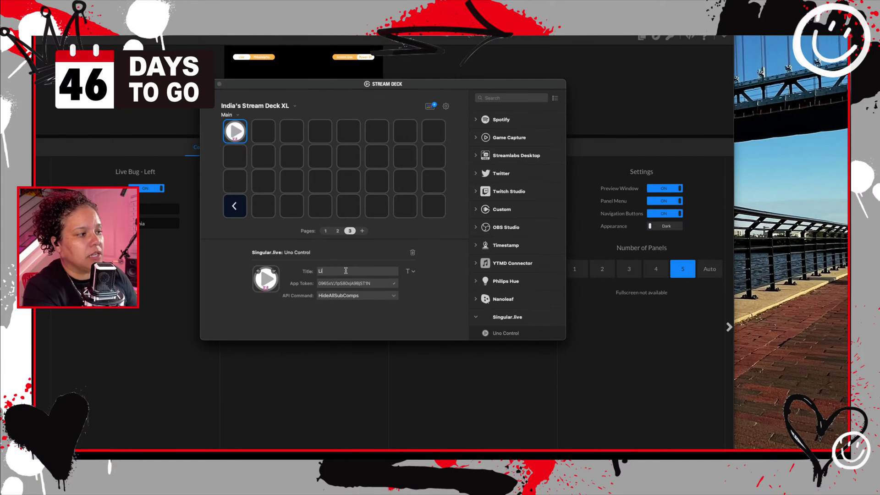
{"action": "type", "text": "ve Philly"}
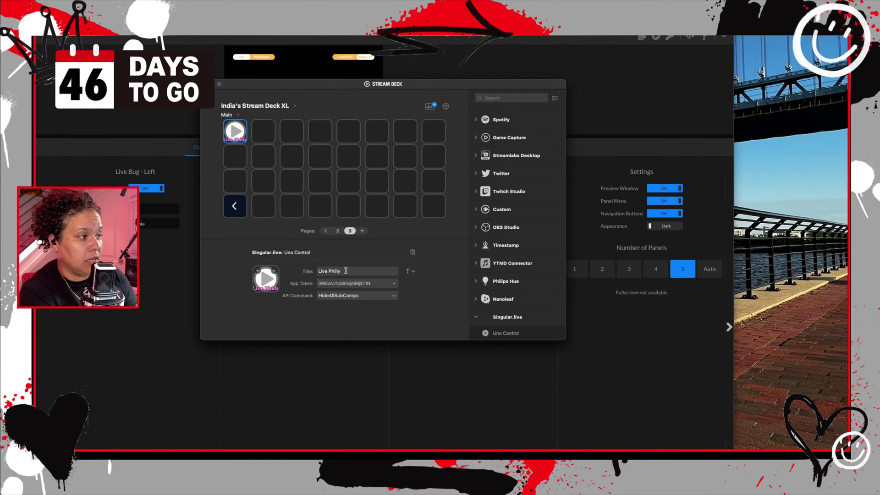
{"action": "key", "text": "Return"}
{"action": "type", "text": "p"}
{"action": "type", "text": "BUG"}
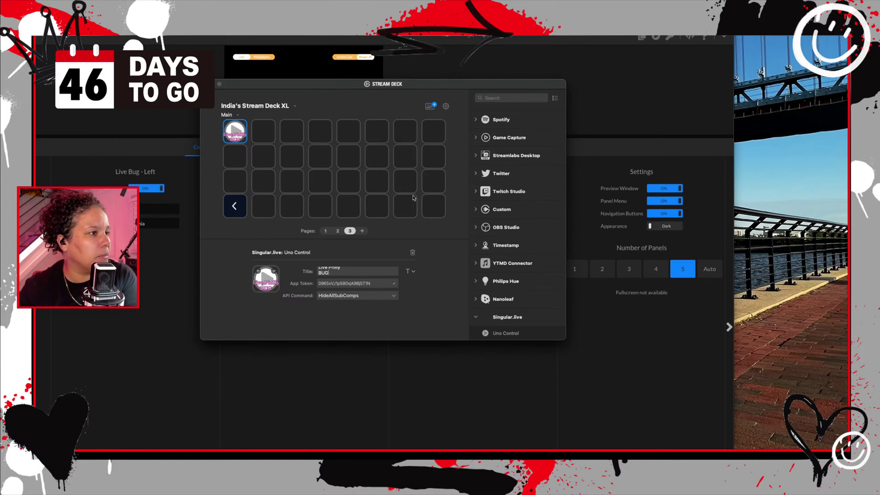
Minimize the overlay control browser window and put the Stream Deck window away to clear the desktop
{"action": "left_click", "coordinate": [623, 58]}
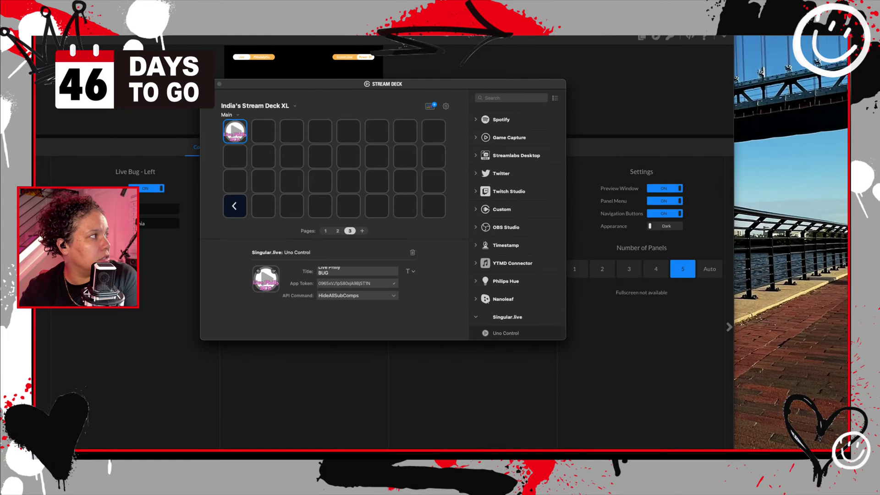
{"action": "key", "text": "super+m"}
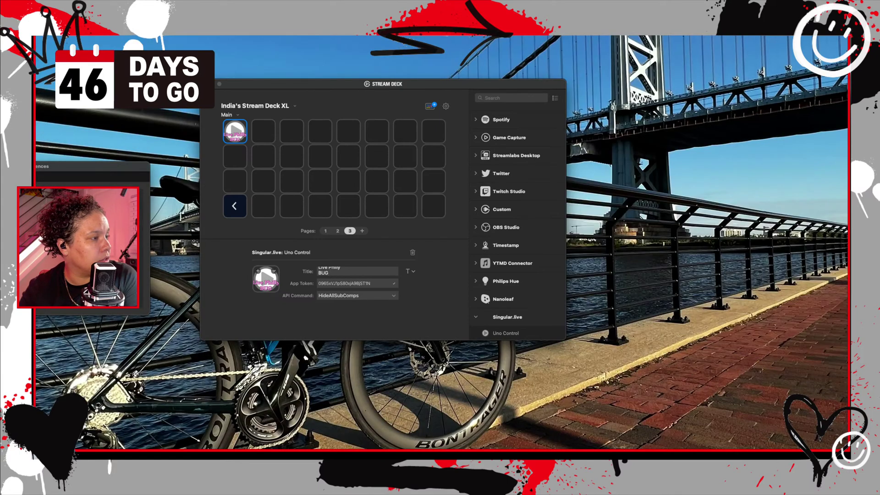
{"action": "left_click", "coordinate": [217, 85]}
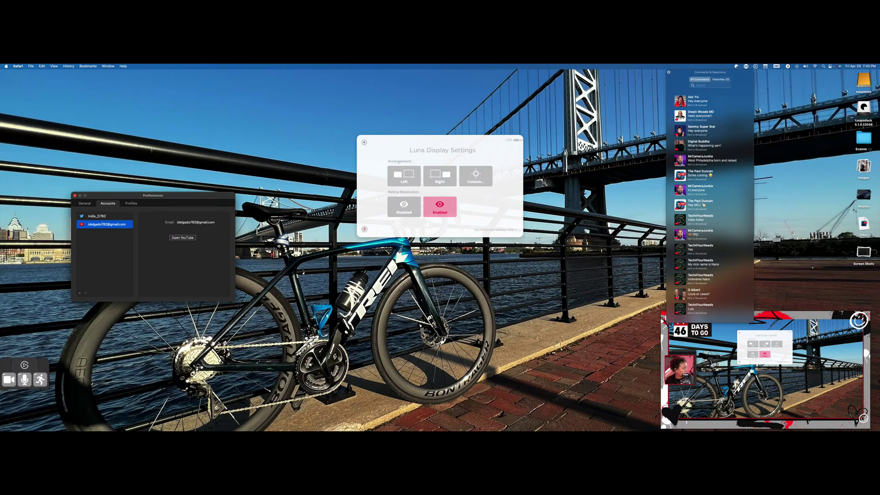
Bring the Scenes window onto this display and close the Luna Display Settings and Preferences windows
{"action": "left_click_drag", "start_coordinate": [0, 259], "coordinate": [567, 108]}
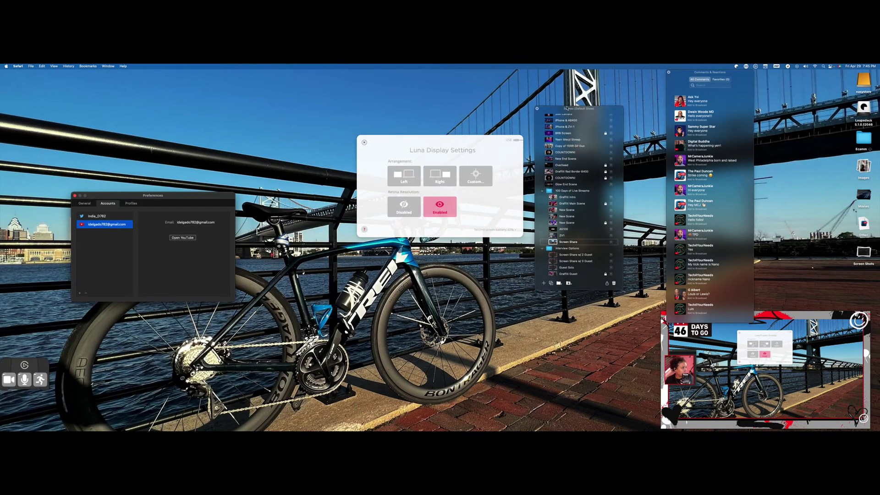
{"action": "left_click", "coordinate": [424, 158]}
{"action": "left_click", "coordinate": [365, 143]}
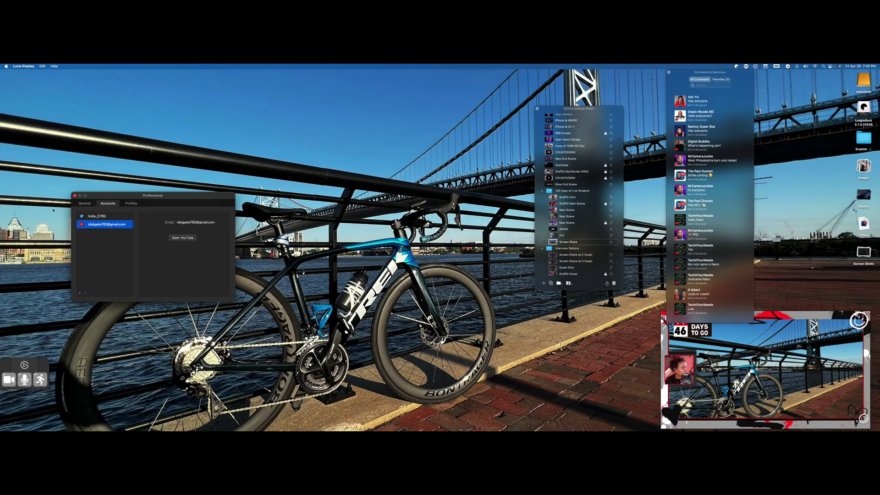
{"action": "left_click", "coordinate": [75, 195]}
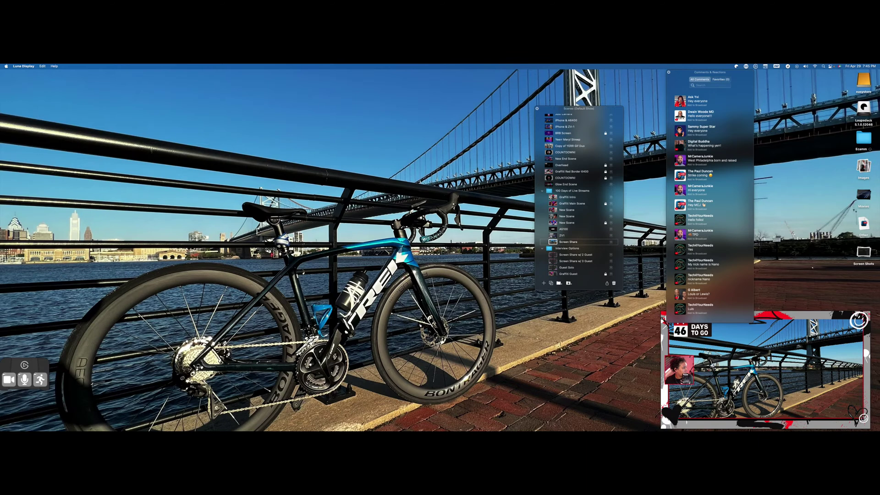
Bring the Overlays, Sound Effects and Sound Levels windows onto this display, placing Overlays beside Scenes with a gap
{"action": "left_click_drag", "start_coordinate": [449, 123], "coordinate": [497, 116]}
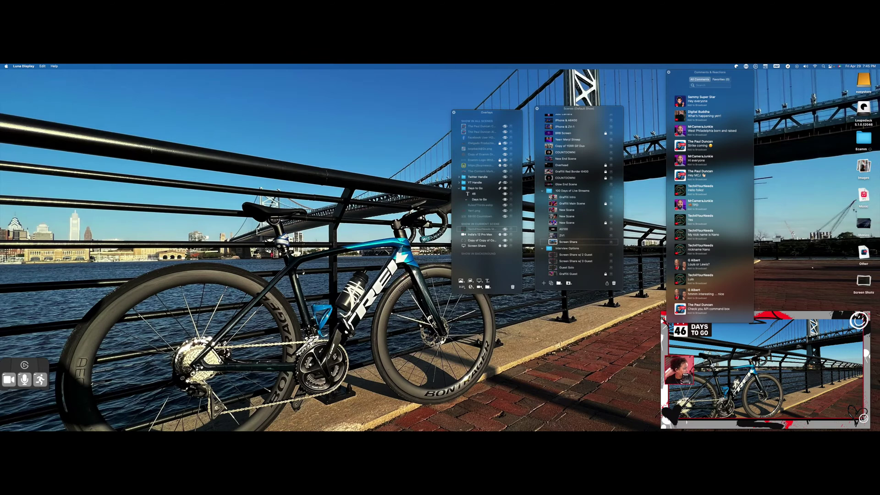
{"action": "left_click_drag", "start_coordinate": [211, 430], "coordinate": [242, 276]}
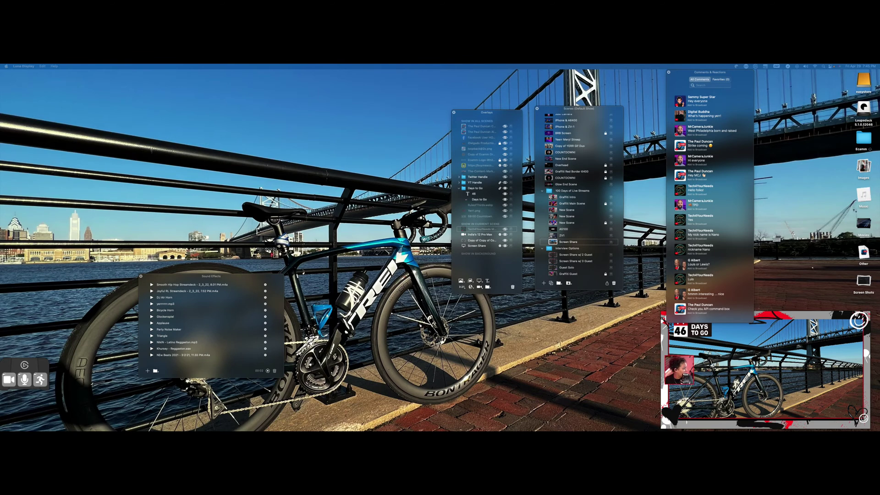
{"action": "left_click_drag", "start_coordinate": [367, 429], "coordinate": [154, 251]}
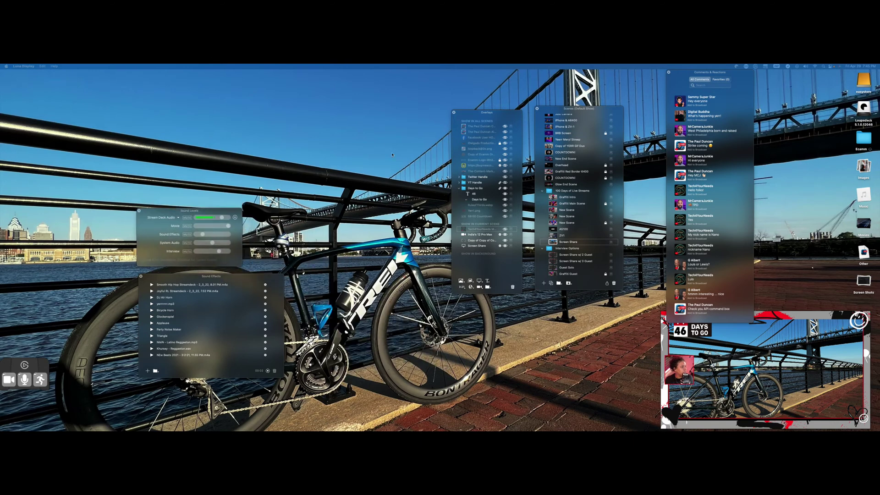
{"action": "left_click_drag", "start_coordinate": [477, 110], "coordinate": [432, 96]}
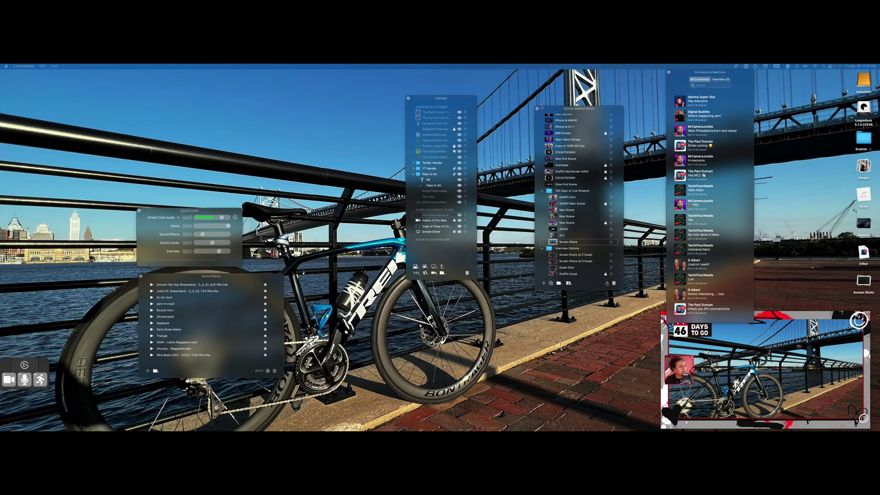
Move the Scenes window up, collapse its expanded folders, and extend the window's height
{"action": "left_click_drag", "start_coordinate": [565, 109], "coordinate": [555, 77]}
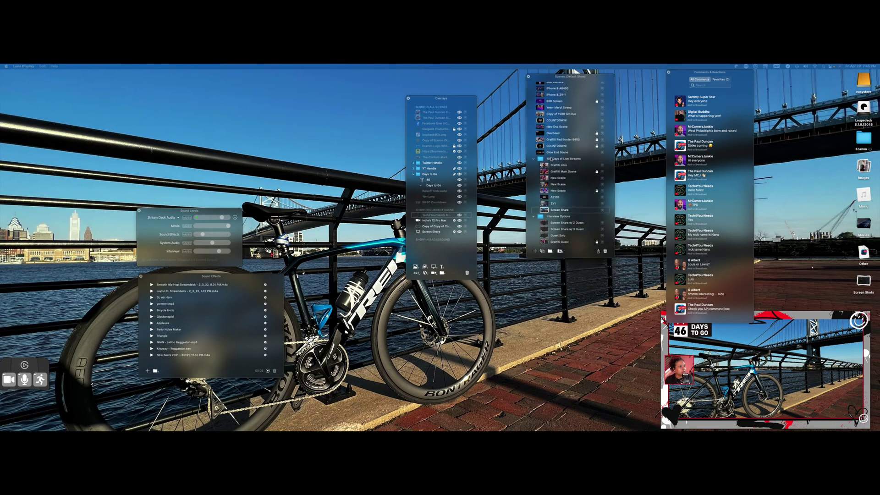
{"action": "left_click", "coordinate": [535, 217]}
{"action": "left_click", "coordinate": [534, 158]}
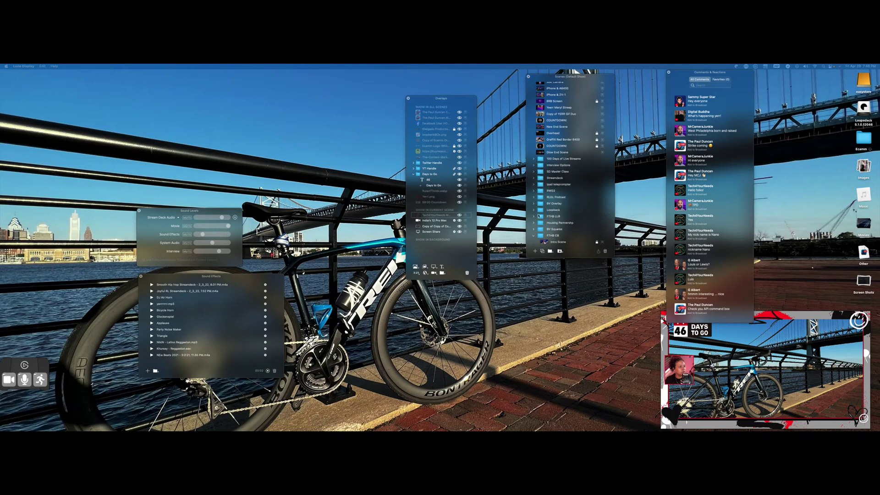
{"action": "left_click", "coordinate": [533, 236]}
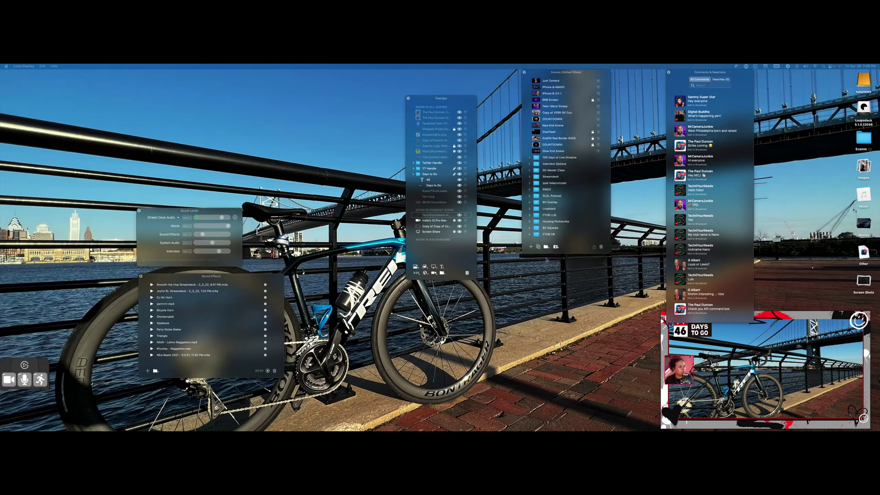
{"action": "left_click_drag", "start_coordinate": [557, 253], "coordinate": [551, 327]}
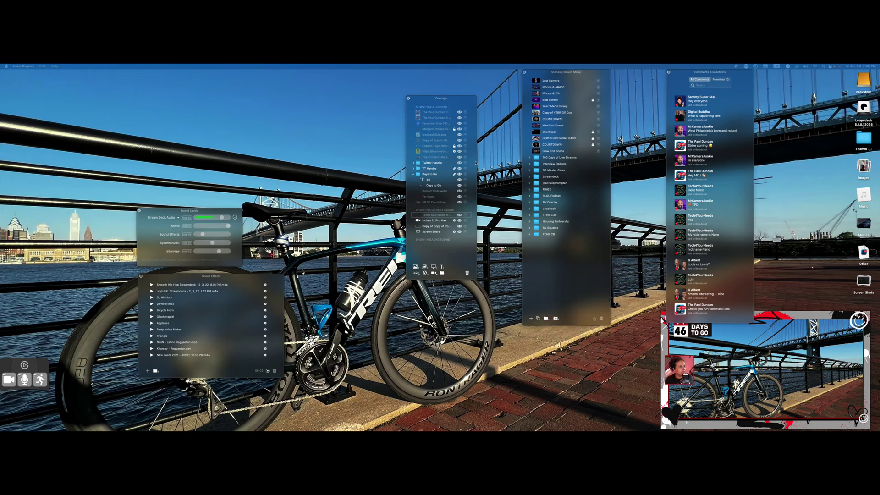
Align the Overlays window just below the menu bar and widen it so the overlay names fit
{"action": "left_click_drag", "start_coordinate": [451, 104], "coordinate": [457, 66]}
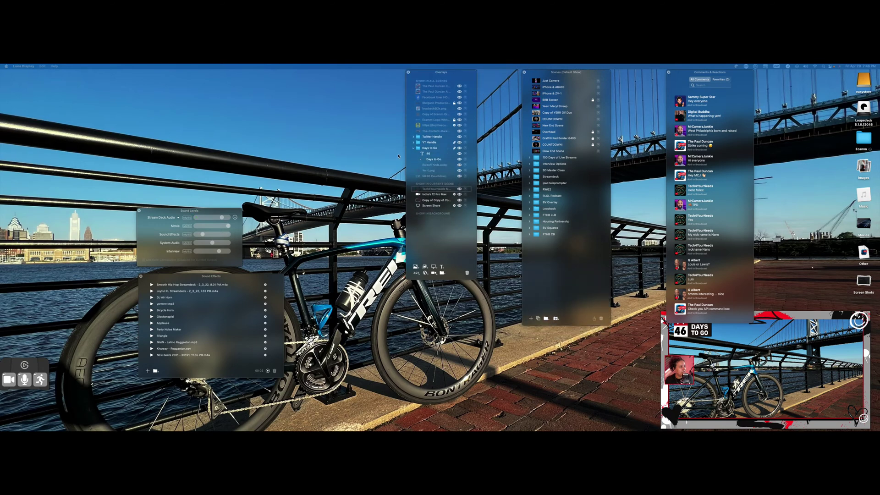
{"action": "left_click_drag", "start_coordinate": [407, 151], "coordinate": [367, 148]}
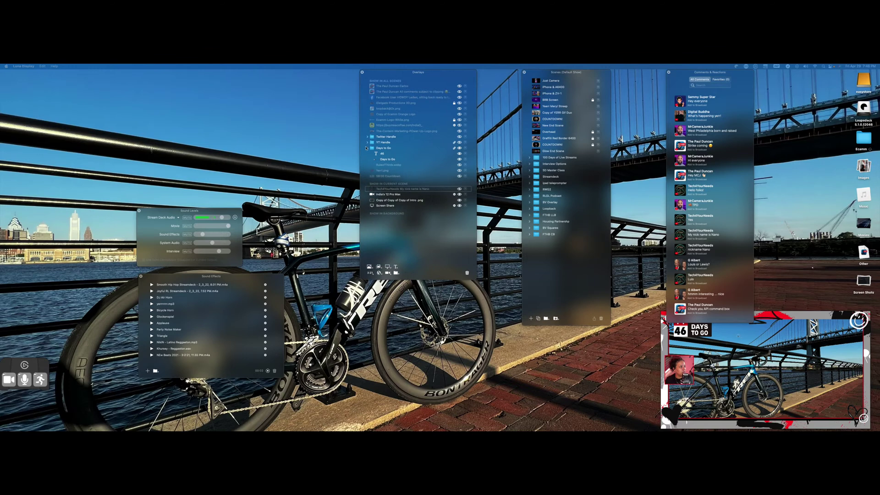
Move the comments window closer to the desktop icons and show the "Check you API command box" comment on the broadcast
{"action": "left_click_drag", "start_coordinate": [697, 72], "coordinate": [774, 69]}
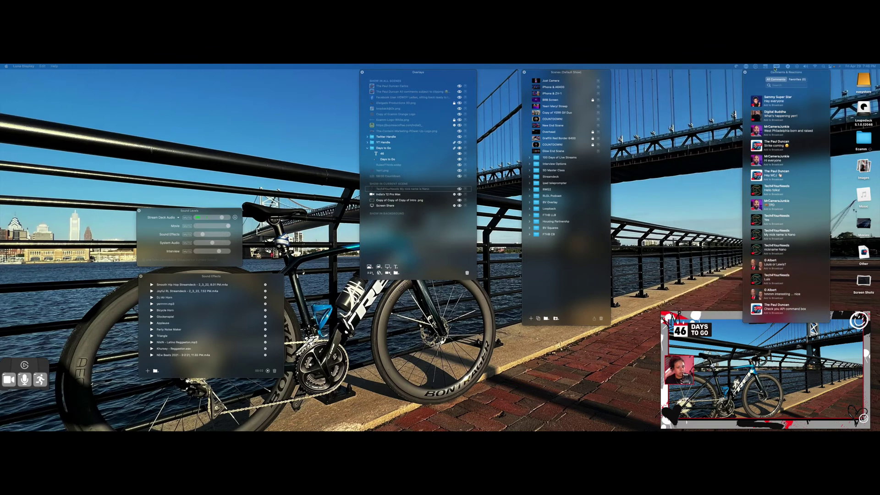
{"action": "left_click", "coordinate": [757, 309]}
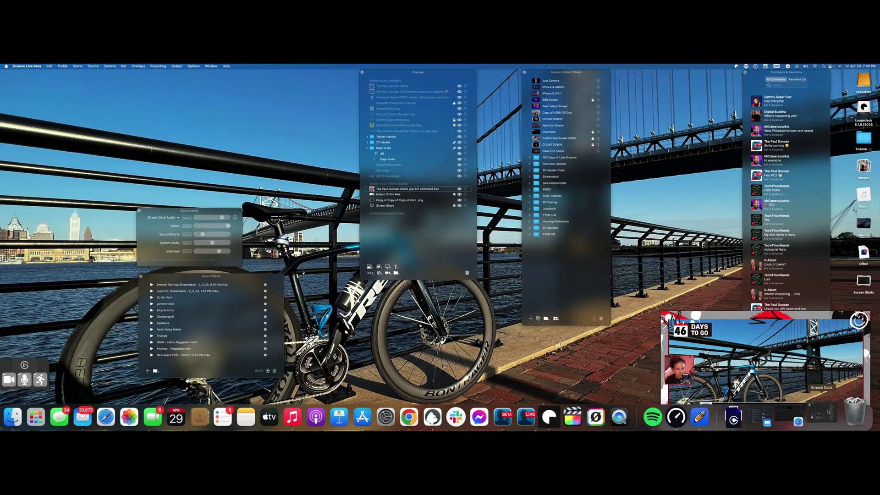
Restore the Stream Deck window and open the settings of the Live Philly BUG key on page 3
{"action": "left_click", "coordinate": [802, 414]}
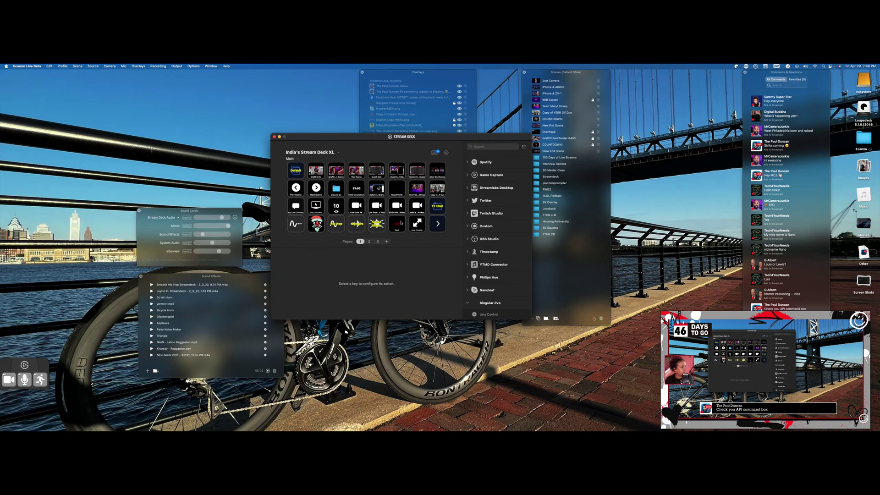
{"action": "left_click", "coordinate": [438, 227]}
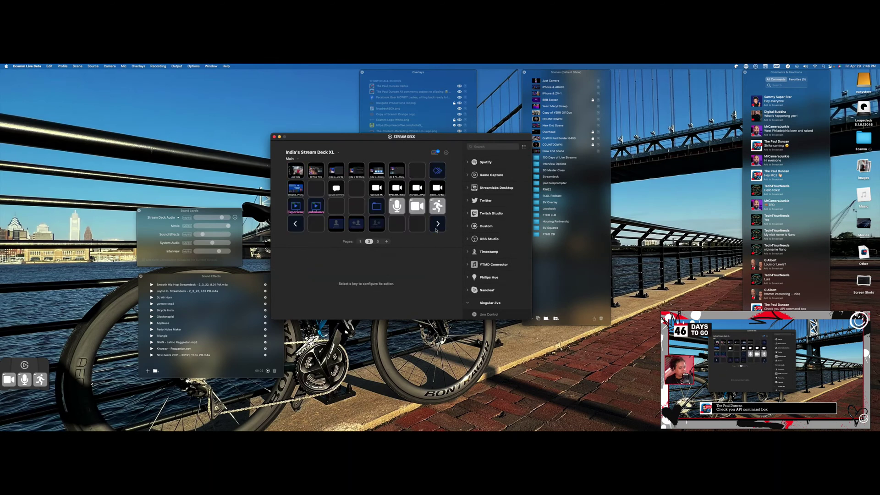
{"action": "left_click", "coordinate": [436, 229]}
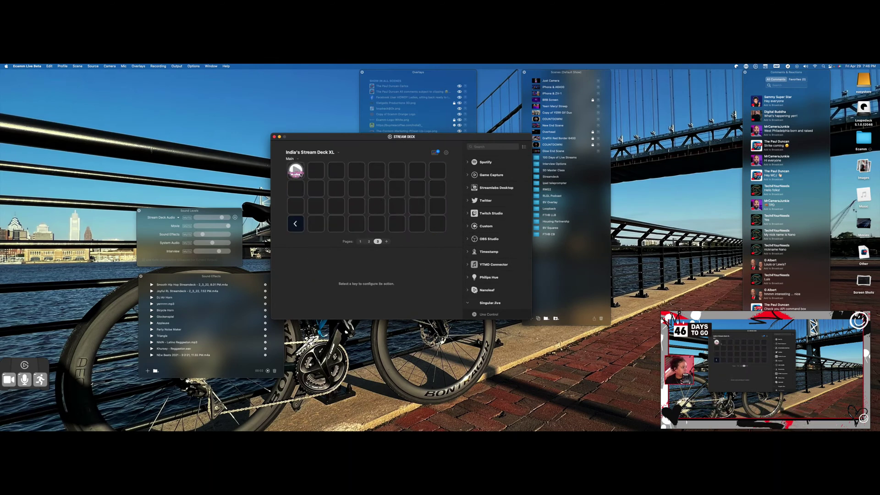
{"action": "left_click", "coordinate": [296, 170]}
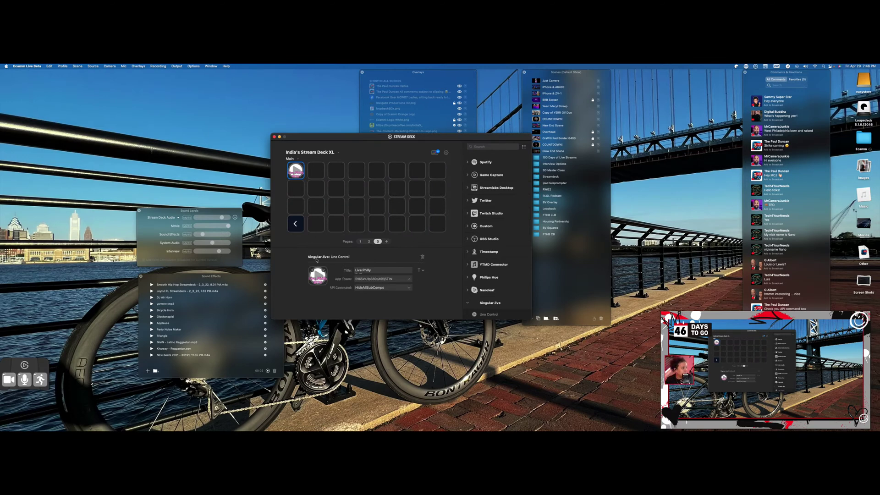
Examine the API Command options available for the Live Philly BUG key
{"action": "left_click", "coordinate": [408, 288]}
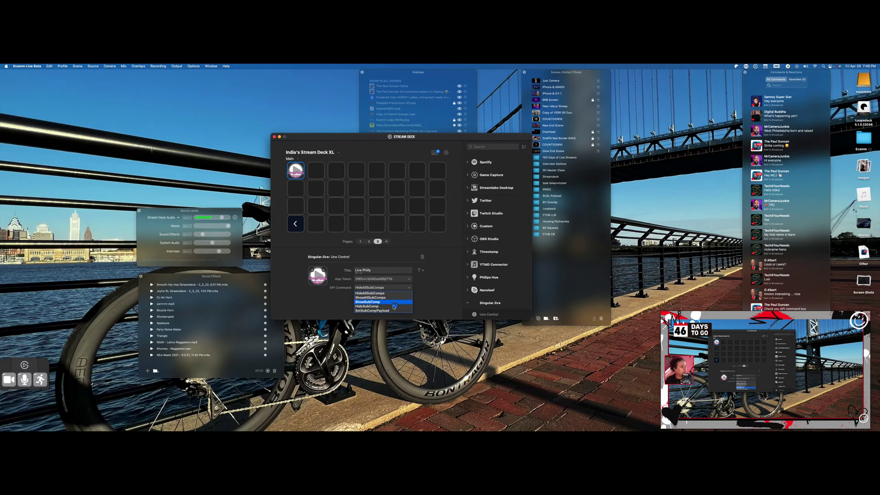
{"action": "key", "text": "Escape"}
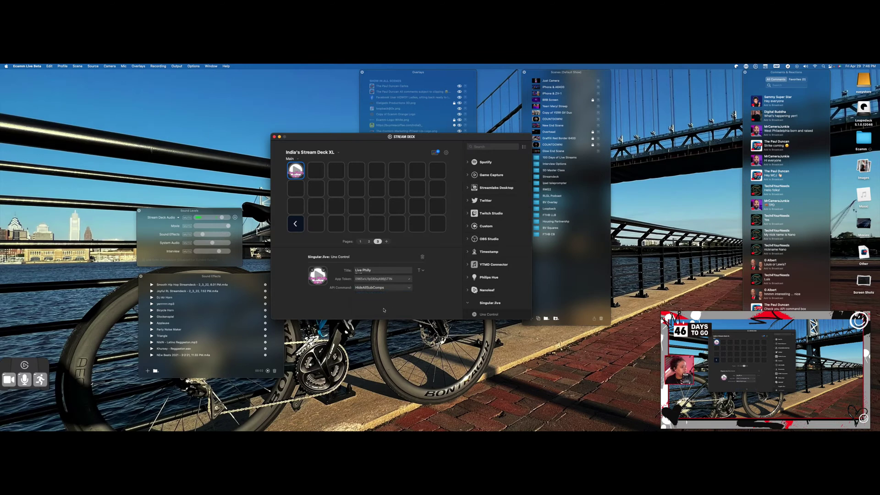
{"action": "left_click", "coordinate": [405, 289]}
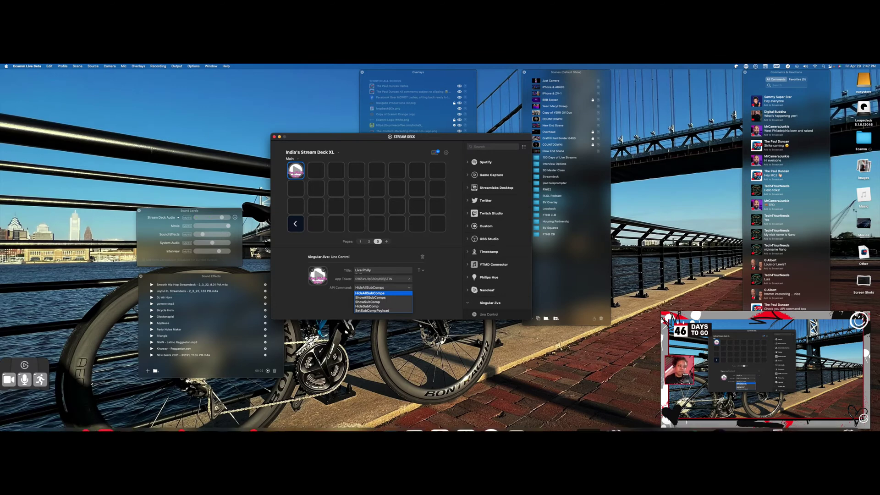
{"action": "mouse_move", "coordinate": [509, 429]}
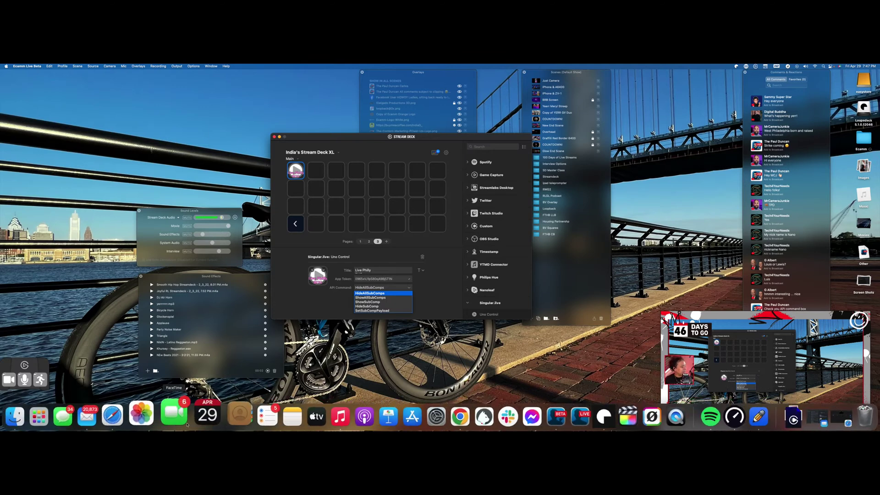
Switch to Safari and read the UNO Live Bugs help tour on the Output URL, Control URL and API token
{"action": "left_click", "coordinate": [136, 414]}
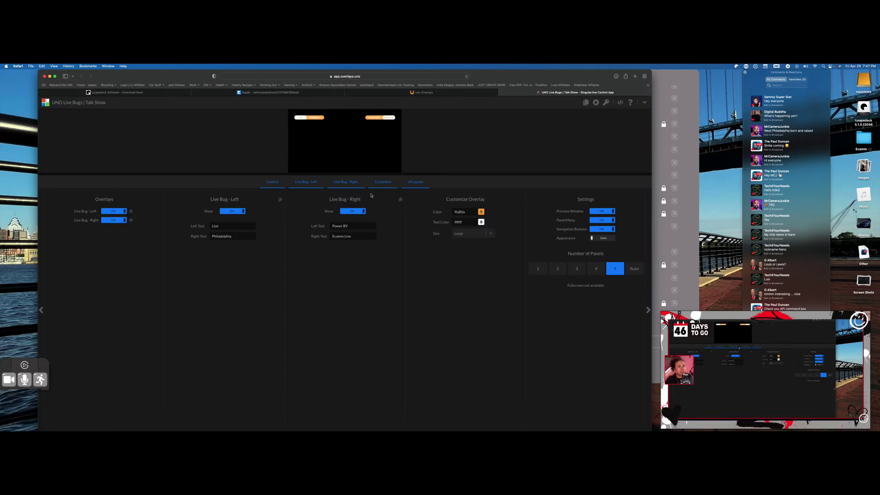
{"action": "left_click", "coordinate": [631, 103]}
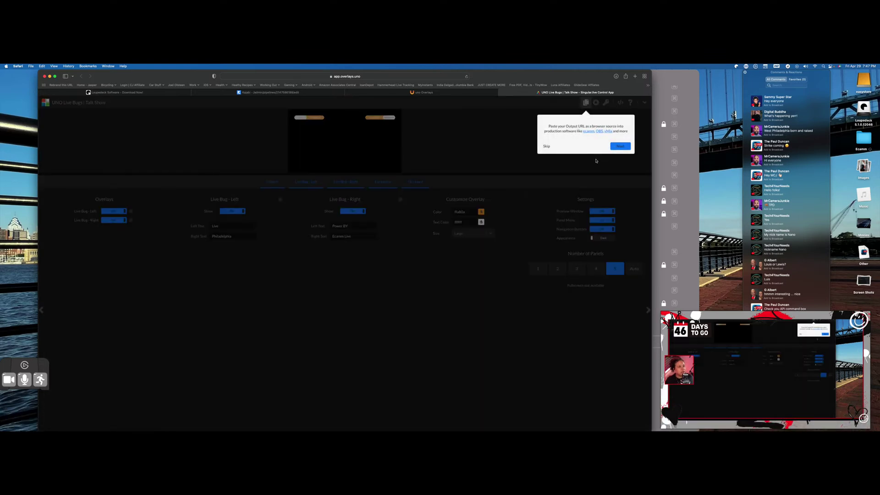
{"action": "left_click", "coordinate": [621, 146]}
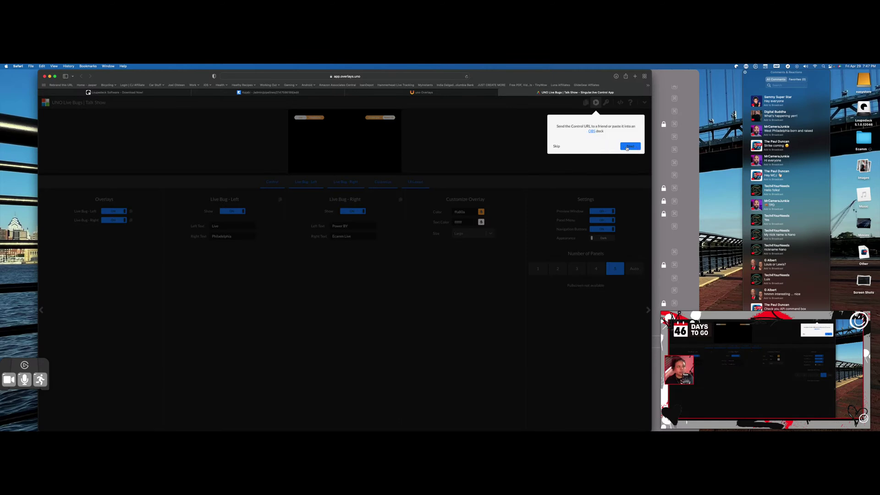
{"action": "left_click", "coordinate": [626, 147]}
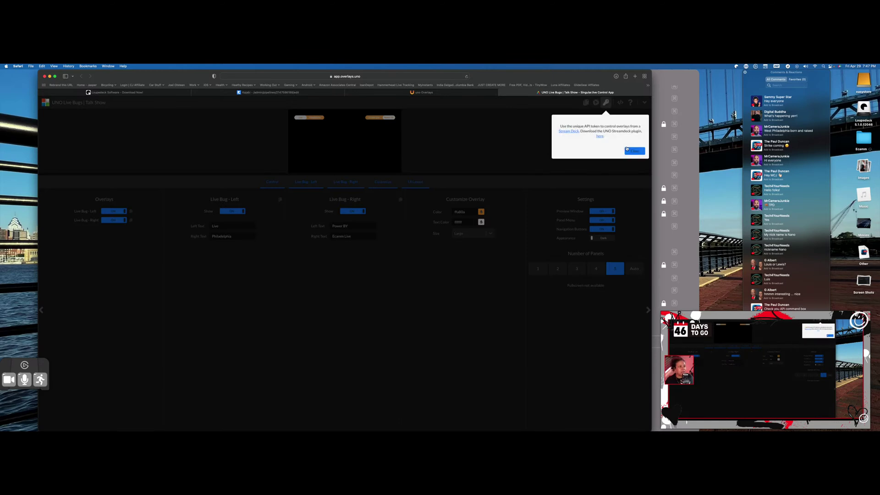
{"action": "left_click", "coordinate": [634, 151]}
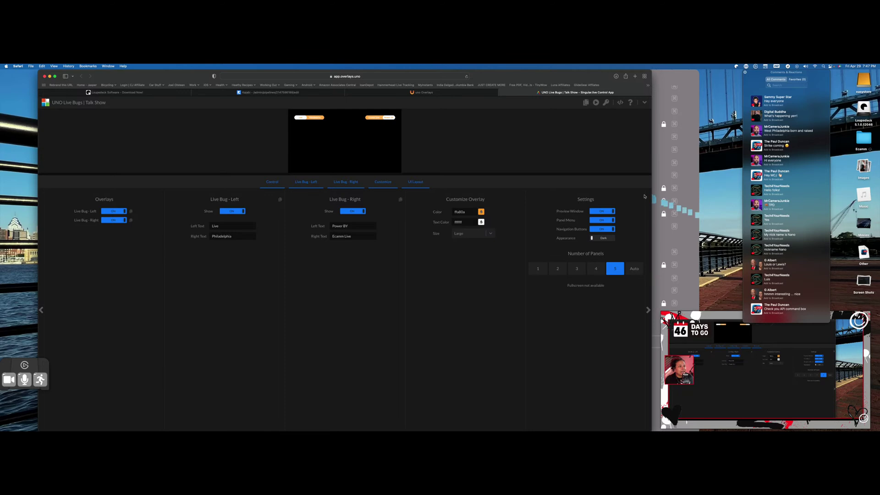
Reopen the UNO help tour, then switch to Stream Deck and review the Live Philly key's API Command options
{"action": "left_click", "coordinate": [630, 103]}
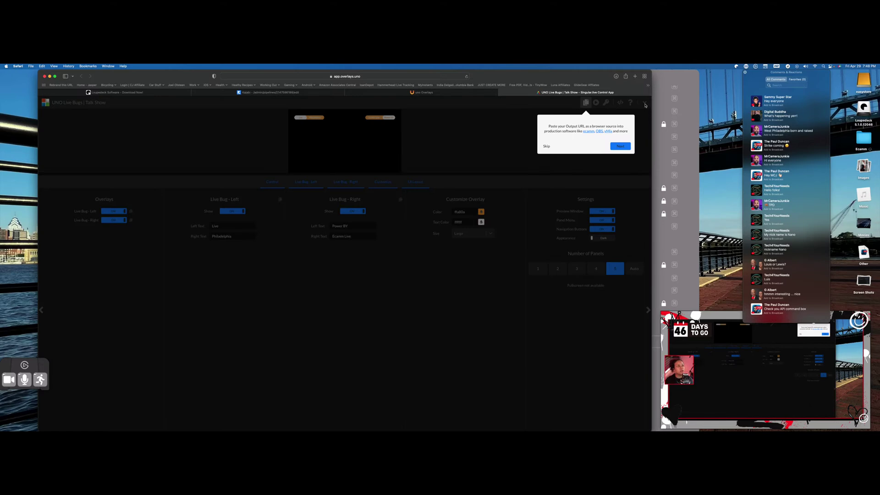
{"action": "key", "text": "ctrl+Up"}
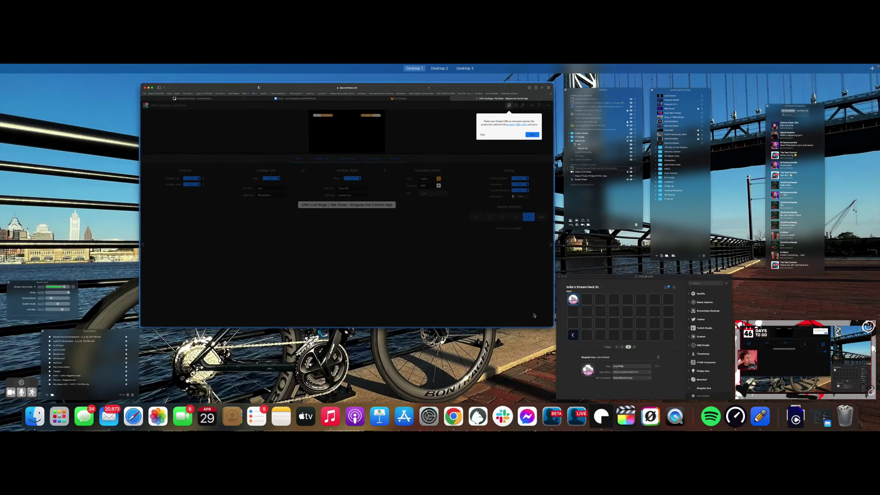
{"action": "left_click", "coordinate": [610, 330]}
{"action": "left_click", "coordinate": [399, 288]}
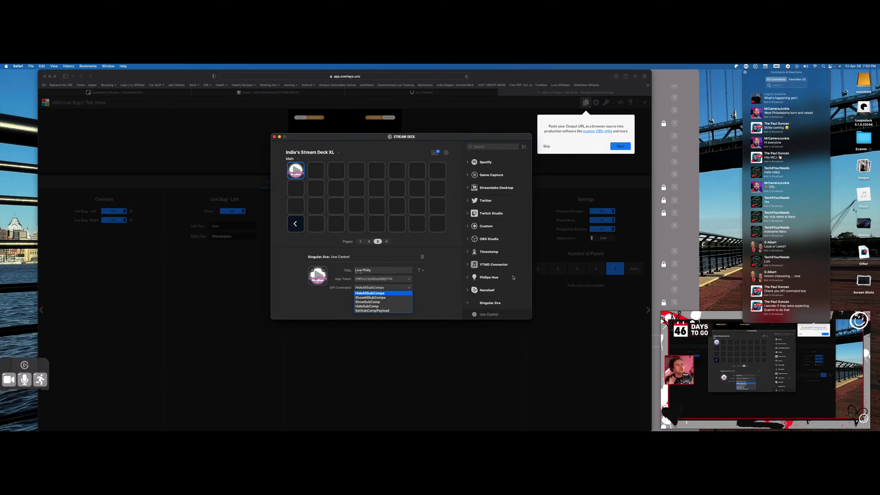
Minimize the Stream Deck and Safari windows, then restore the UNO Live Bugs control page
{"action": "left_click", "coordinate": [279, 137]}
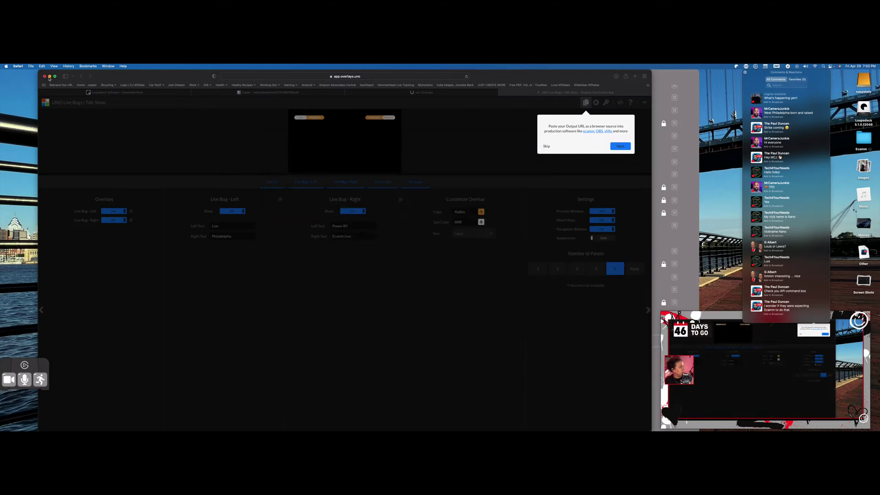
{"action": "left_click", "coordinate": [50, 77]}
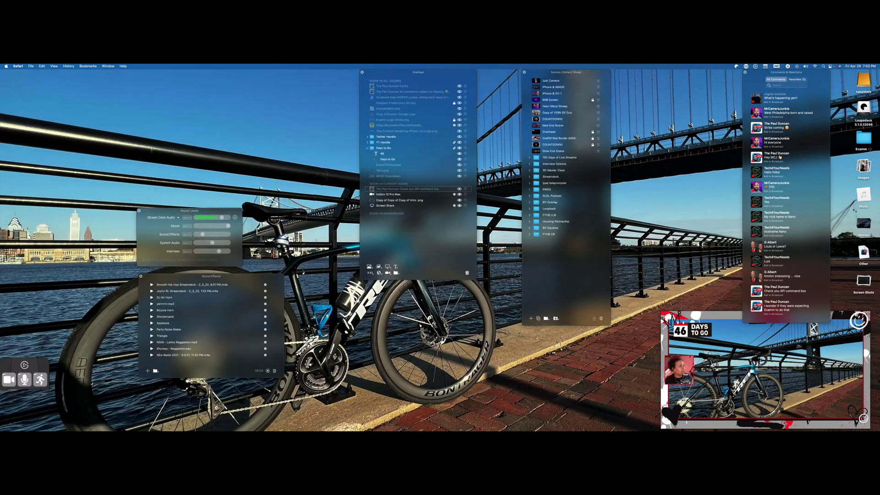
{"action": "mouse_move", "coordinate": [262, 417]}
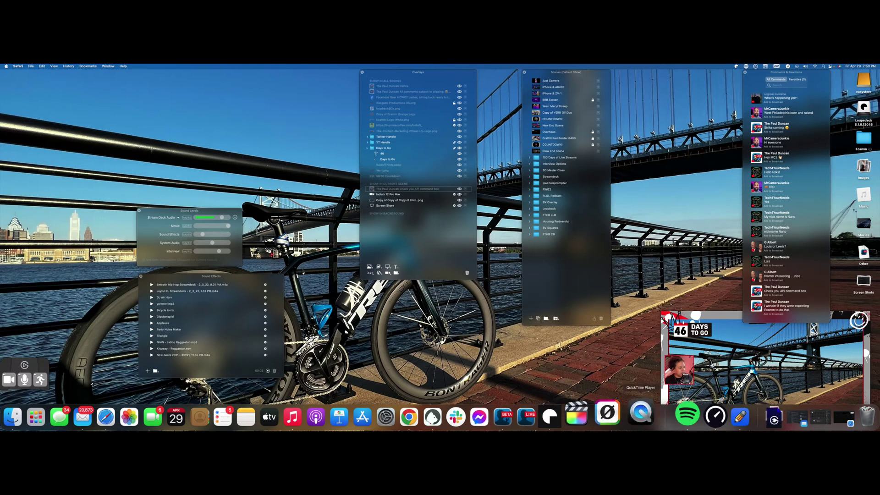
{"action": "left_click", "coordinate": [816, 421]}
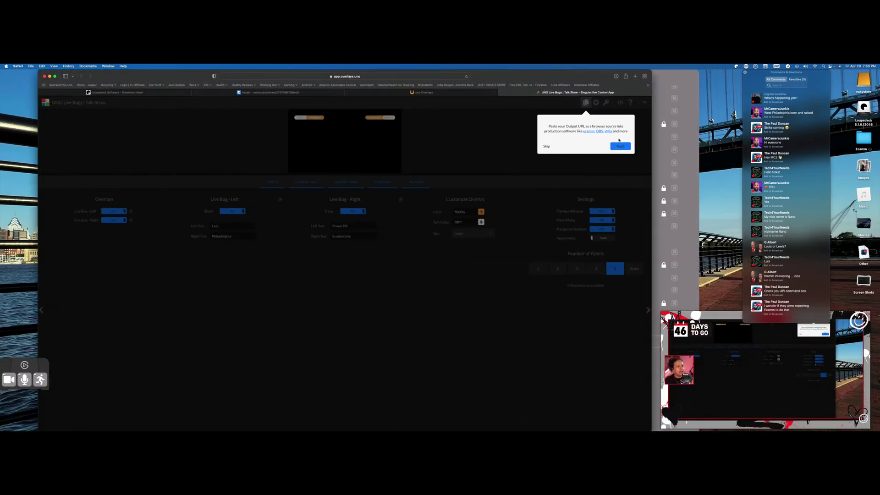
Finish the help tour, then reopen it at the Control URL tip and highlight "Send the Control URL to a friend"
{"action": "left_click", "coordinate": [616, 145]}
{"action": "left_click", "coordinate": [628, 150]}
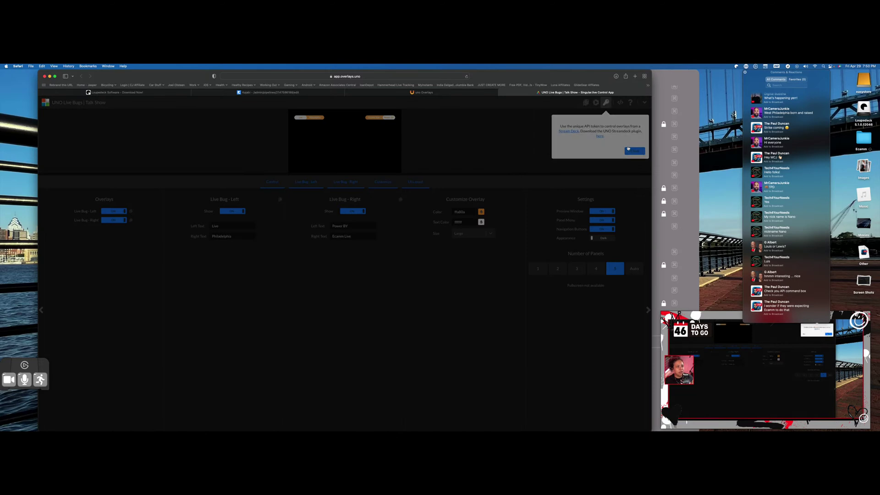
{"action": "left_click", "coordinate": [637, 152]}
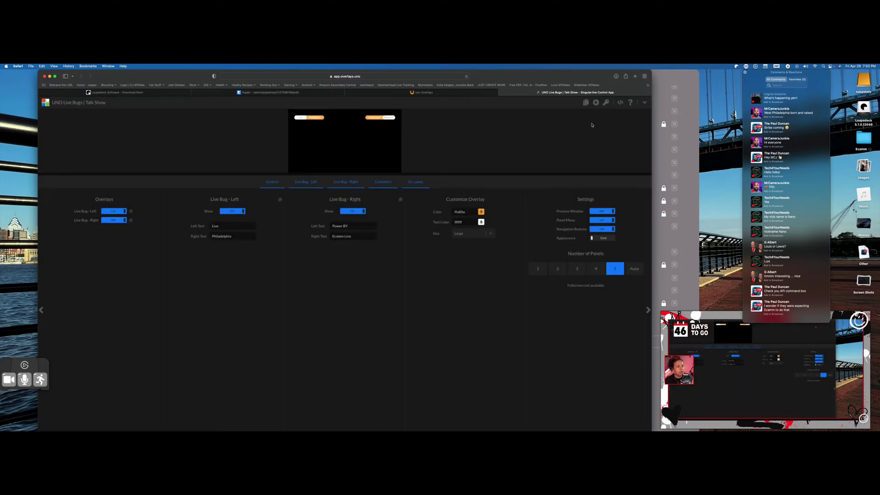
{"action": "mouse_move", "coordinate": [586, 103]}
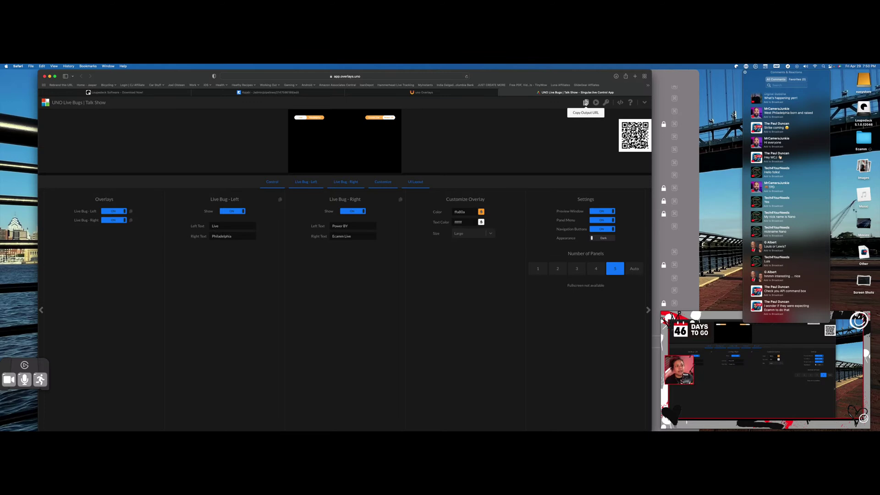
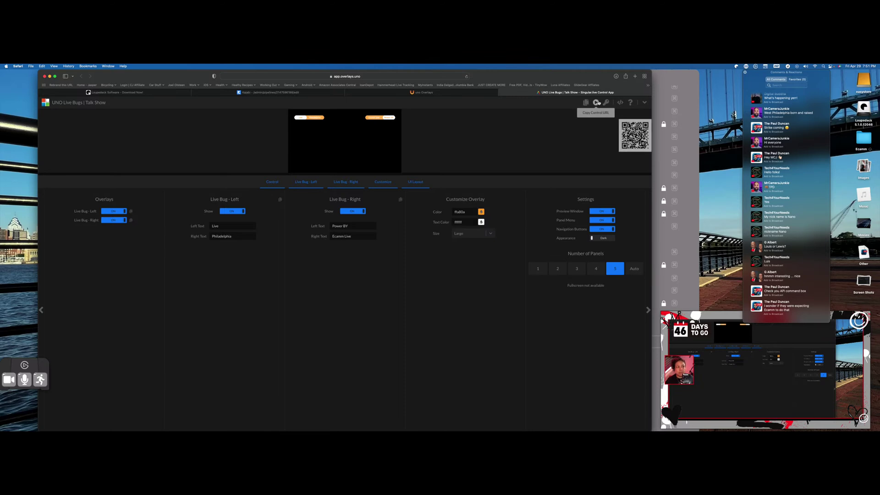
{"action": "left_click", "coordinate": [595, 104]}
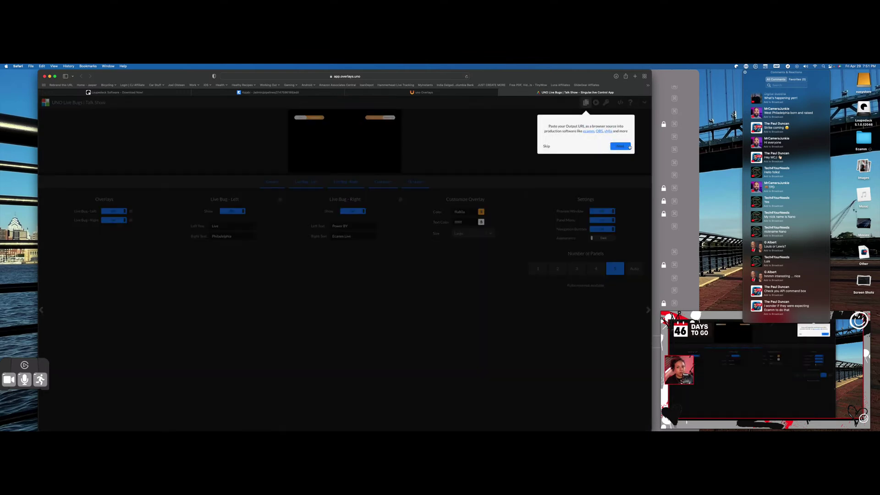
{"action": "left_click", "coordinate": [626, 146]}
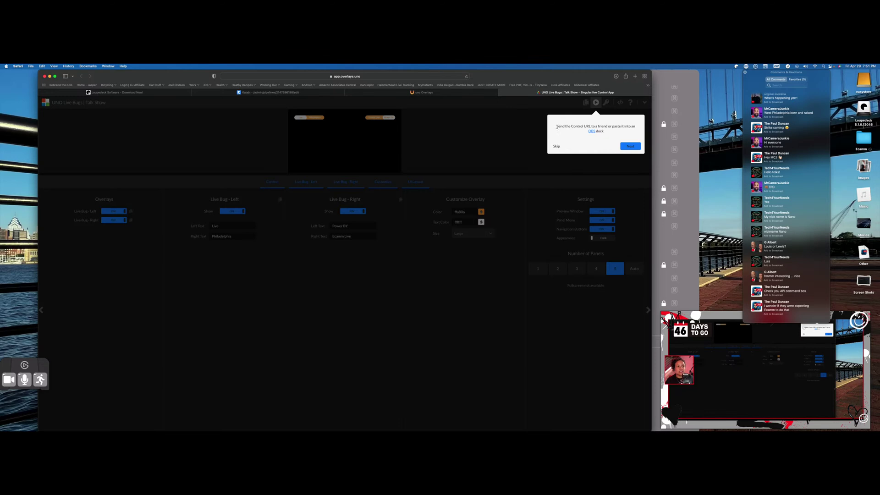
{"action": "left_click_drag", "start_coordinate": [557, 127], "coordinate": [608, 126]}
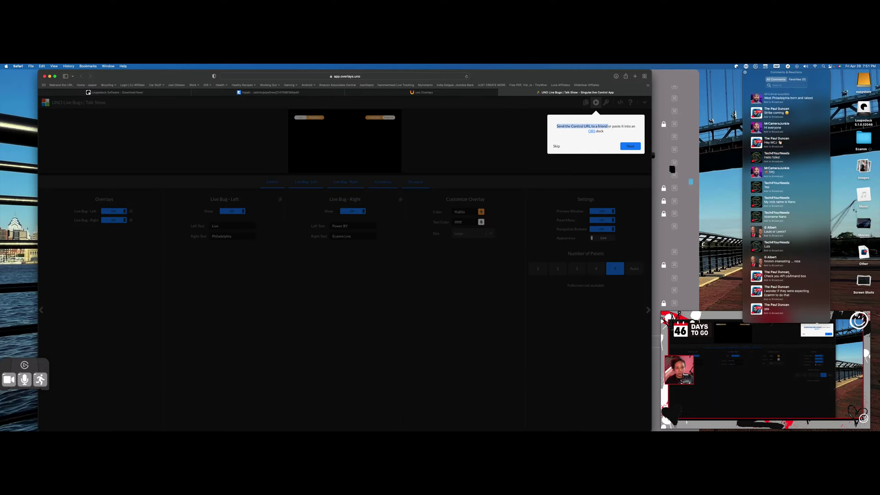
Show the "yes" comment and the comment about needing a friend first on the broadcast, returning to the UNO page after each
{"action": "left_click", "coordinate": [758, 309]}
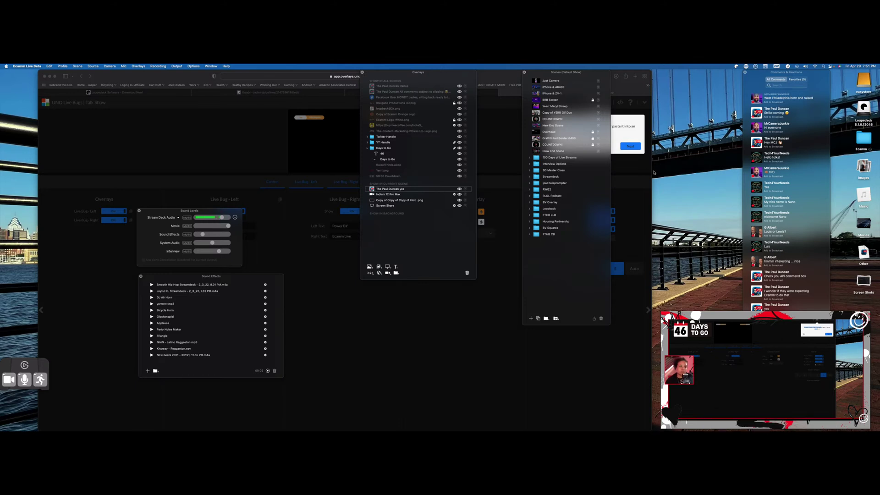
{"action": "left_click", "coordinate": [661, 171]}
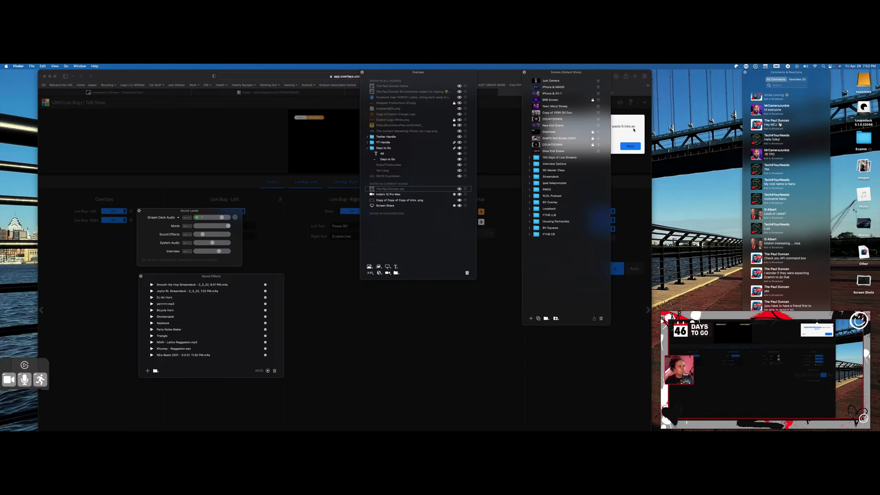
{"action": "left_click", "coordinate": [631, 134]}
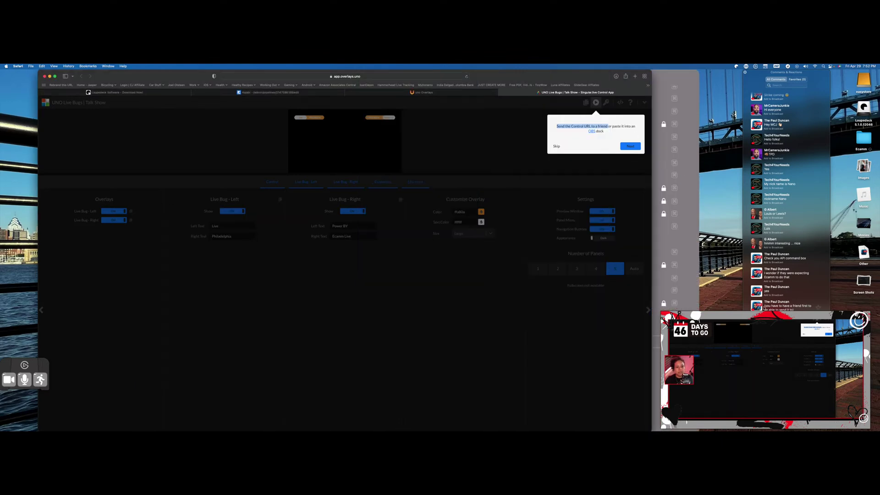
{"action": "left_click", "coordinate": [807, 303]}
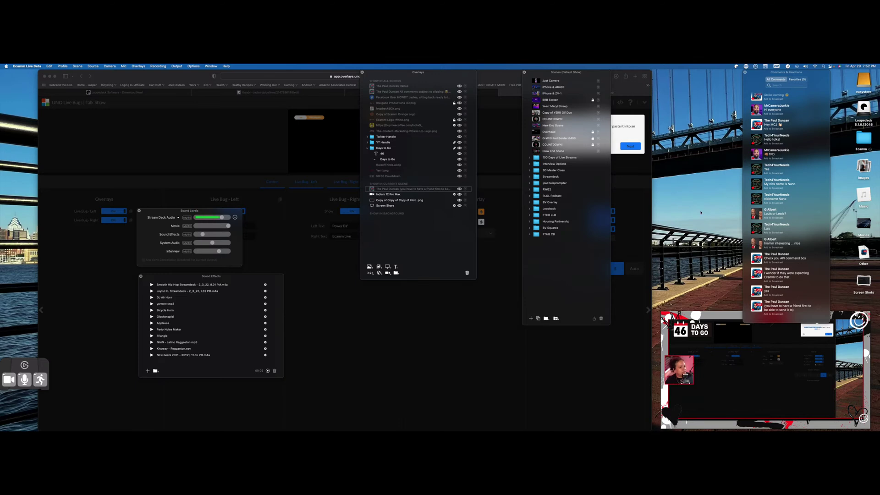
{"action": "left_click", "coordinate": [618, 119]}
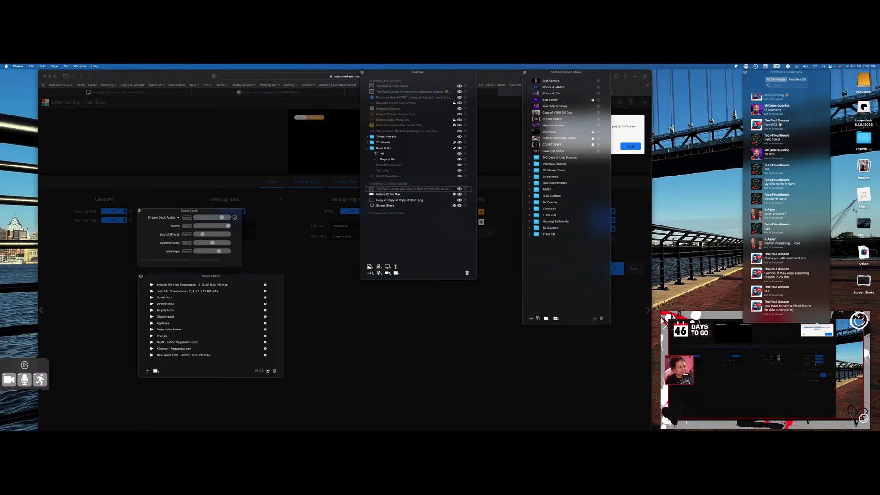
{"action": "left_click", "coordinate": [646, 126]}
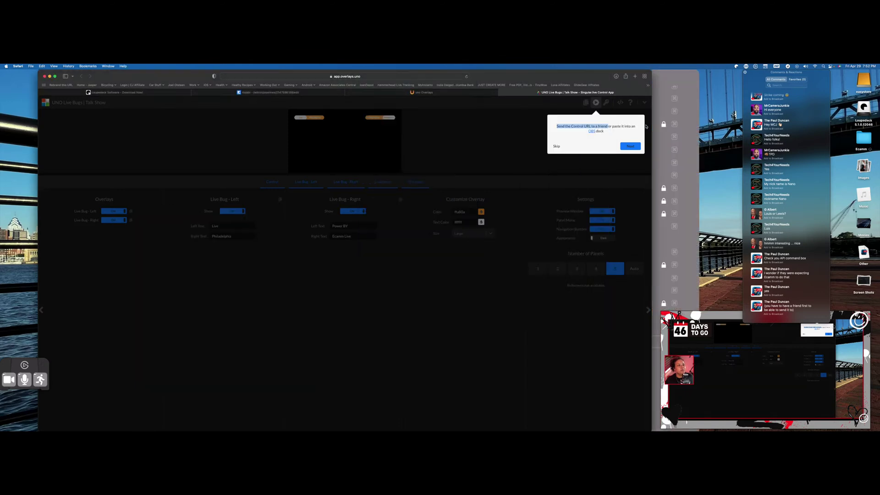
Complete the help tour and copy the overlay's Output URL
{"action": "left_click", "coordinate": [632, 147]}
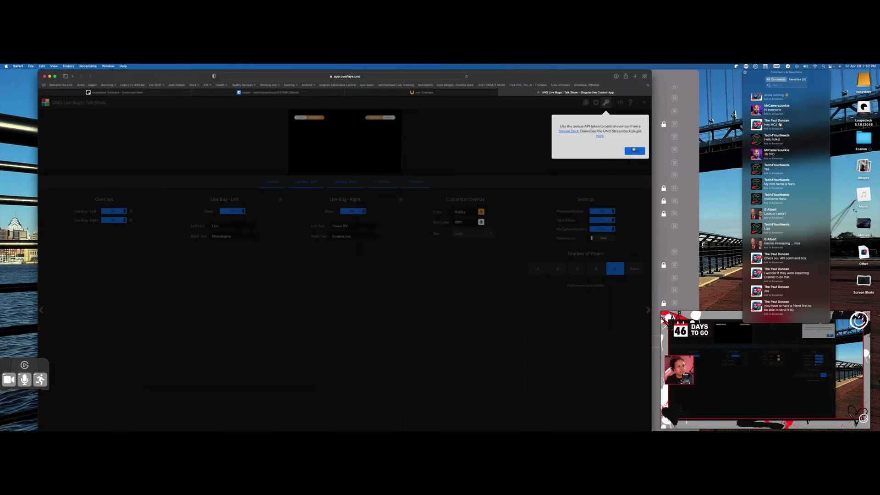
{"action": "left_click", "coordinate": [633, 152]}
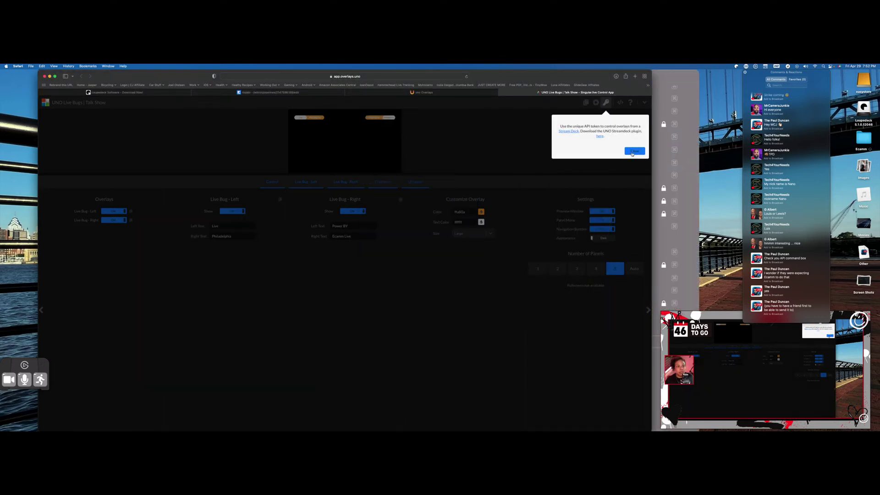
{"action": "left_click", "coordinate": [586, 104]}
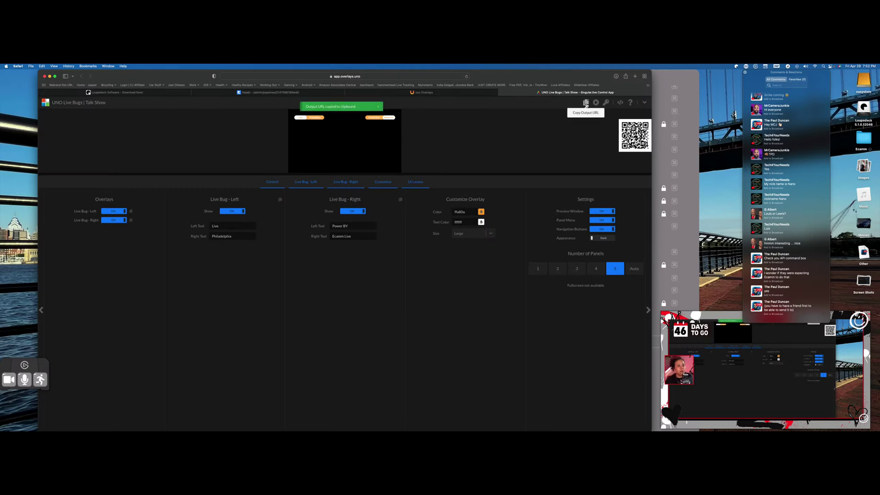
Minimize the Safari window and expand the 100 Days of Live Streams folder in Ecamm Live's scene list
{"action": "left_click", "coordinate": [49, 76]}
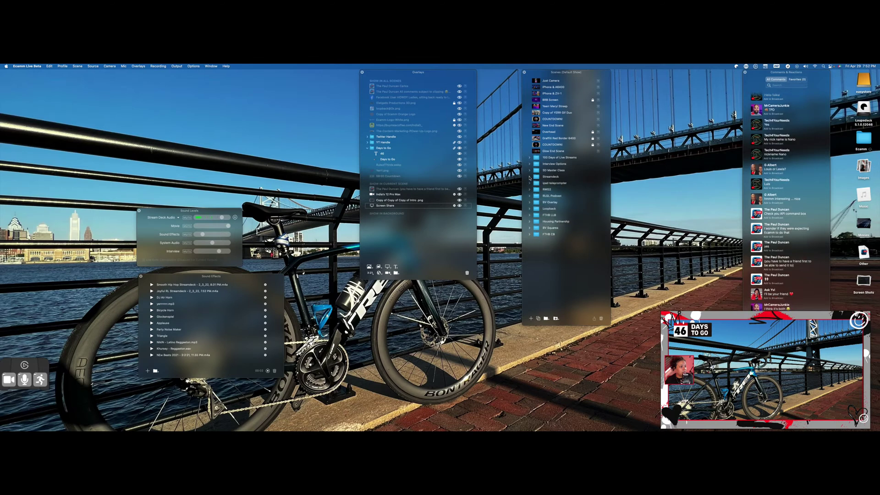
{"action": "left_click", "coordinate": [530, 163]}
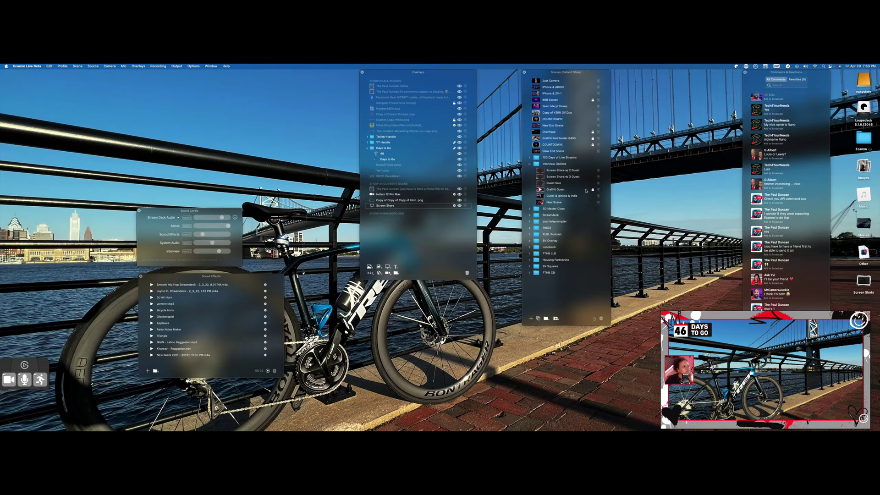
{"action": "left_click", "coordinate": [530, 165]}
{"action": "left_click", "coordinate": [530, 164]}
{"action": "left_click", "coordinate": [530, 158]}
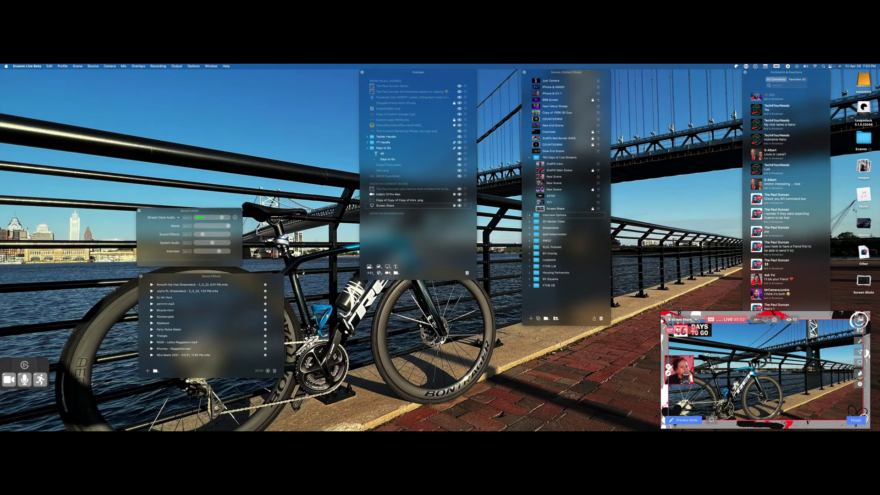
Move the broadcast preview to the middle of the desktop and show the "I think it's both" and "I'll be your friend" comments in turn
{"action": "left_click_drag", "start_coordinate": [806, 389], "coordinate": [502, 239]}
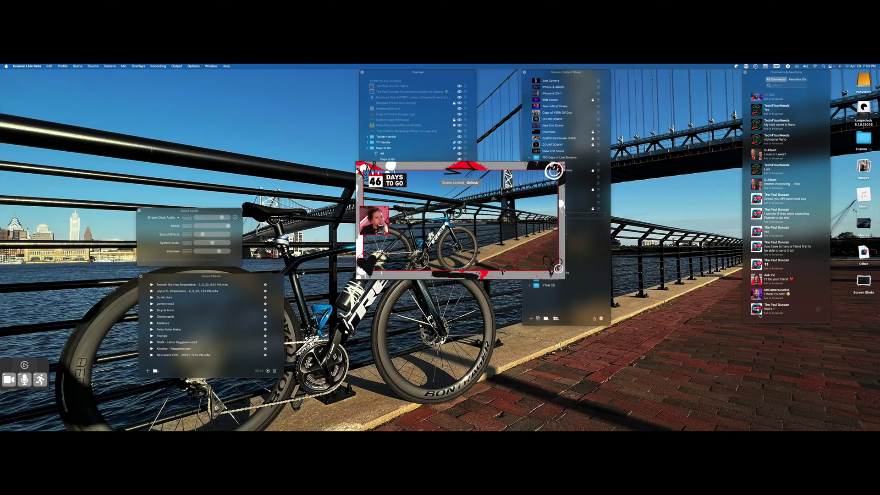
{"action": "left_click", "coordinate": [756, 294]}
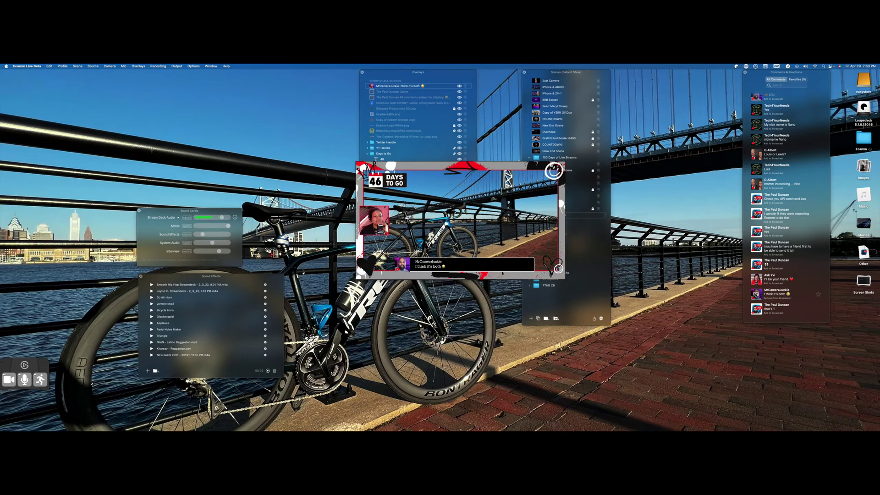
{"action": "left_click", "coordinate": [756, 279]}
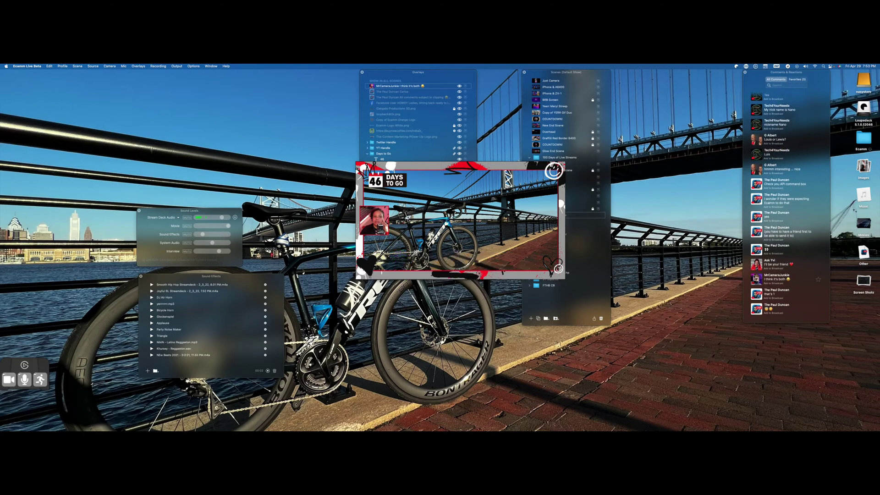
{"action": "left_click", "coordinate": [756, 264]}
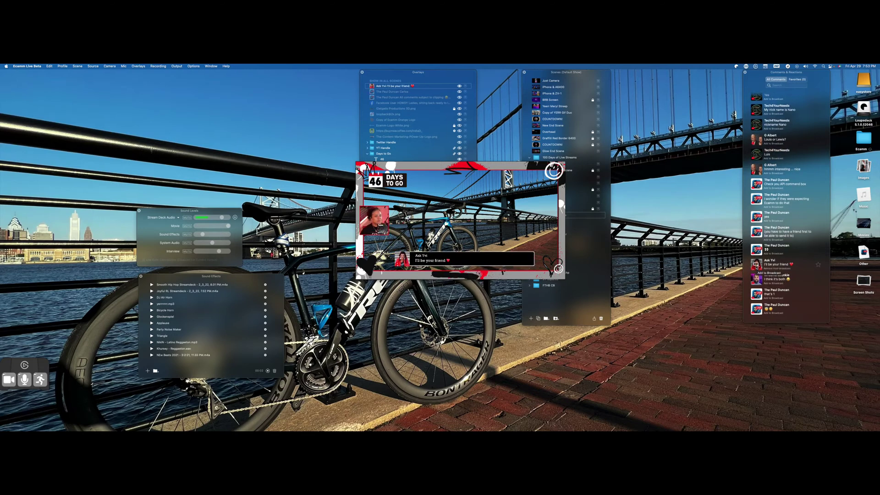
Show "I think it's both" and the short comment before "I'll be your friend", and move the broadcast preview over the scene list
{"action": "left_click", "coordinate": [756, 278]}
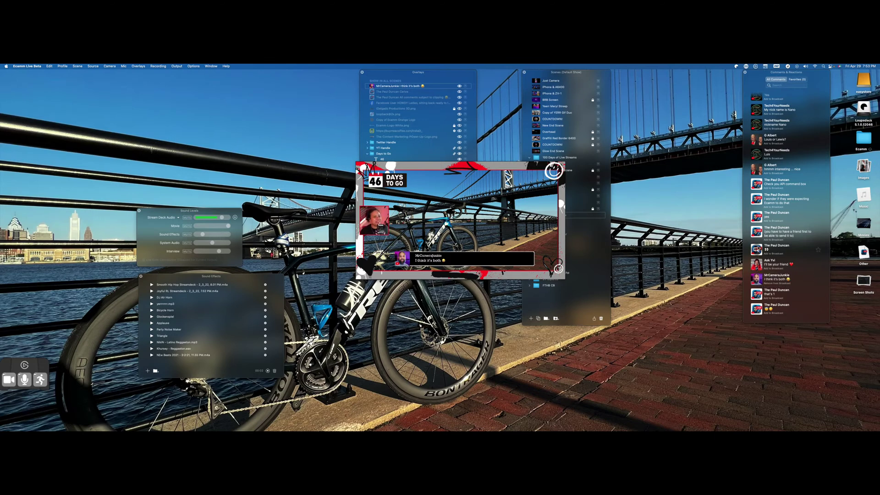
{"action": "left_click", "coordinate": [779, 249]}
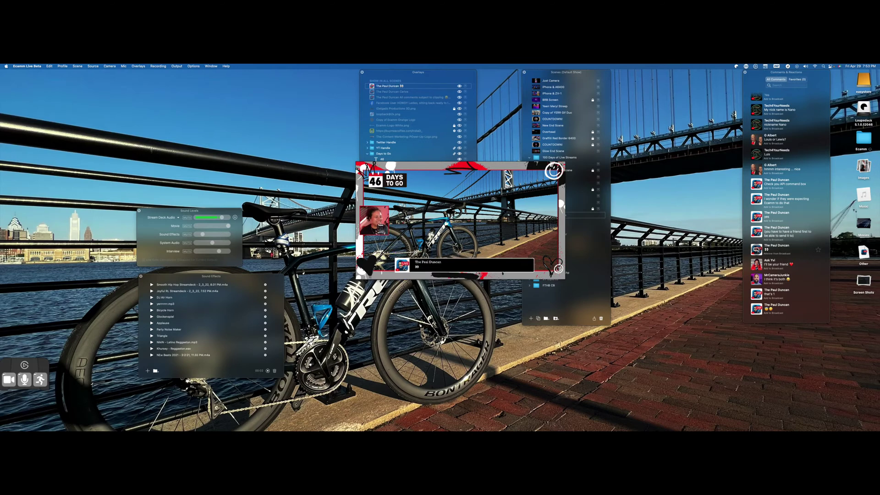
{"action": "mouse_move", "coordinate": [478, 203]}
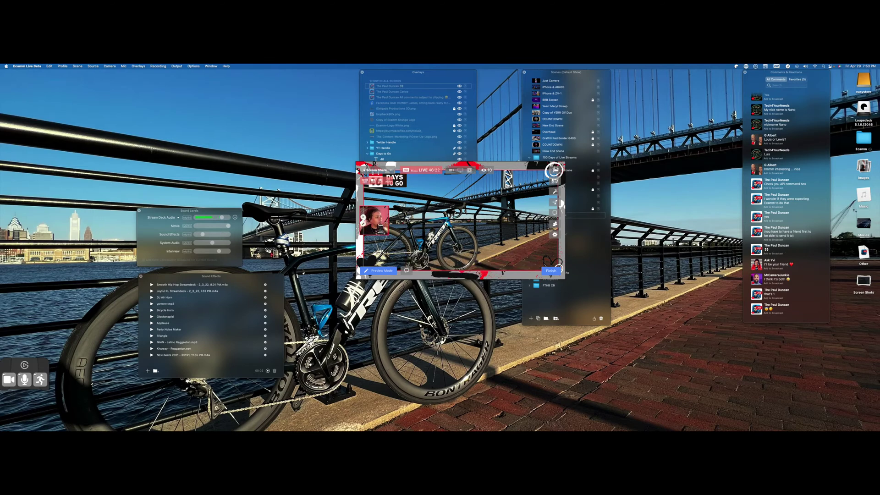
{"action": "left_click_drag", "start_coordinate": [478, 202], "coordinate": [554, 242]}
{"action": "left_click_drag", "start_coordinate": [504, 205], "coordinate": [589, 148]}
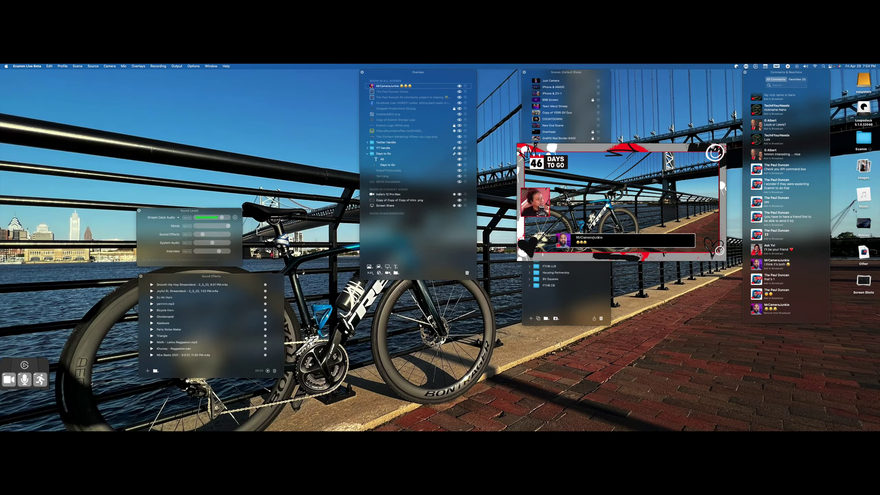
Start a new widget overlay and replace the prefilled Widget URL with the copied UNO Output URL
{"action": "left_click", "coordinate": [379, 273]}
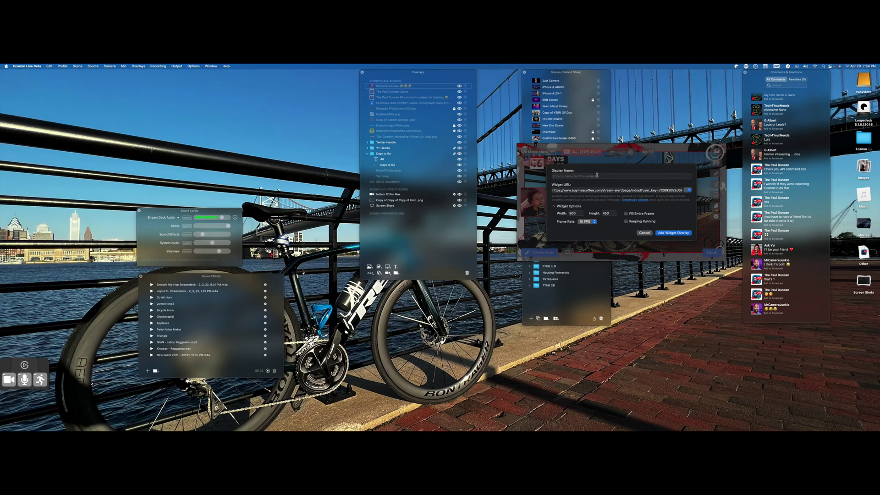
{"action": "triple_click", "coordinate": [591, 190]}
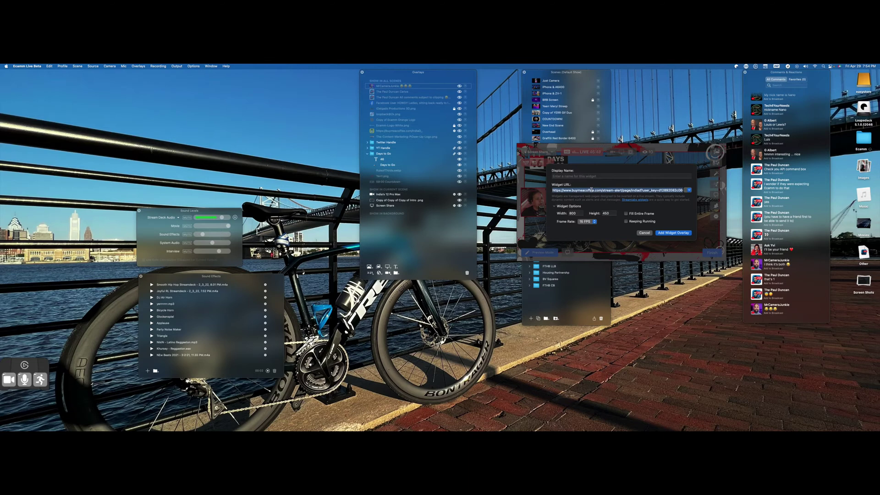
{"action": "key", "text": "BackSpace"}
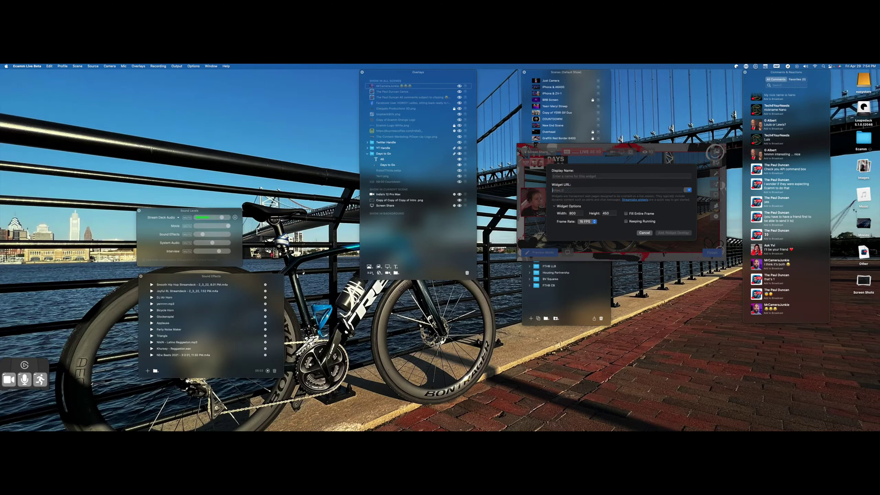
{"action": "key", "text": "super+v"}
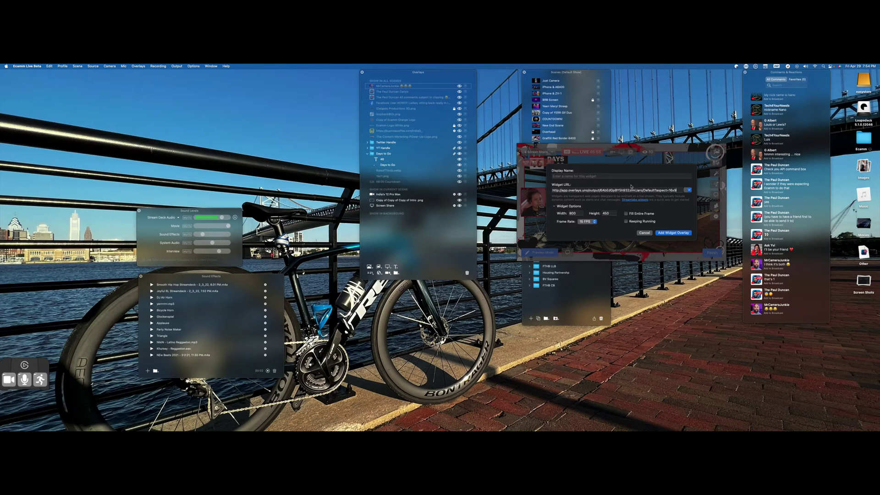
Name the widget "Live Philly Bug" and add it to the broadcast as an overlay
{"action": "left_click", "coordinate": [630, 175]}
{"action": "type", "text": "Live"}
{"action": "key", "text": "BackSpace"}
{"action": "key", "text": "BackSpace"}
{"action": "key", "text": "BackSpace"}
{"action": "type", "text": "ive PH"}
{"action": "key", "text": "BackSpace"}
{"action": "type", "text": "hilly Bug"}
{"action": "left_click", "coordinate": [672, 233]}
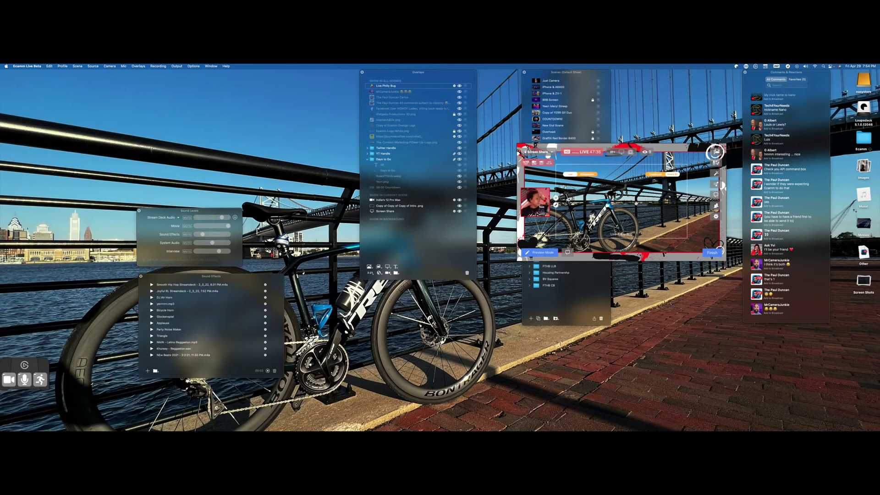
Reposition the Live Philly Bug overlay, crop its empty lower area, and briefly show the newest comment on the broadcast
{"action": "left_click_drag", "start_coordinate": [636, 203], "coordinate": [641, 199]}
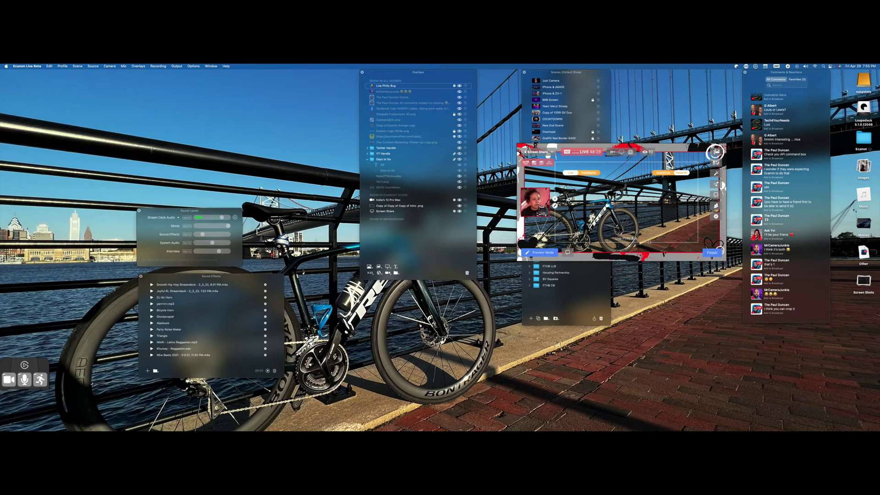
{"action": "left_click_drag", "start_coordinate": [649, 242], "coordinate": [649, 181]}
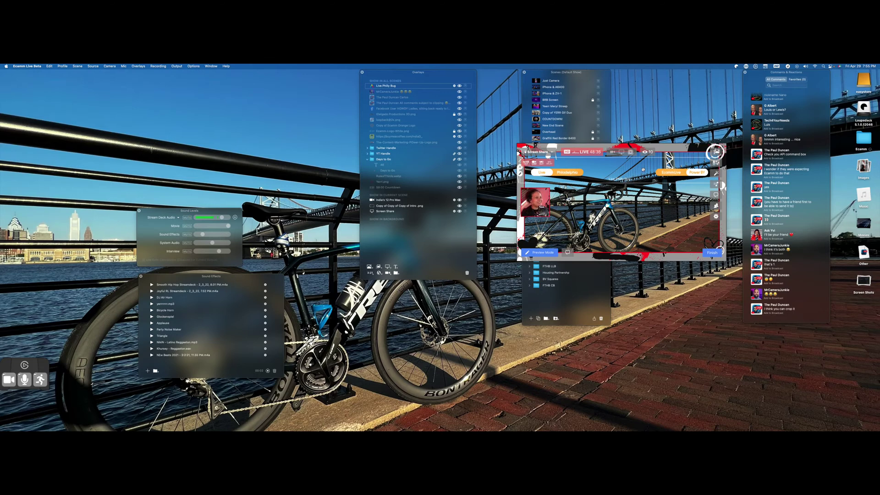
{"action": "left_click_drag", "start_coordinate": [643, 169], "coordinate": [644, 174]}
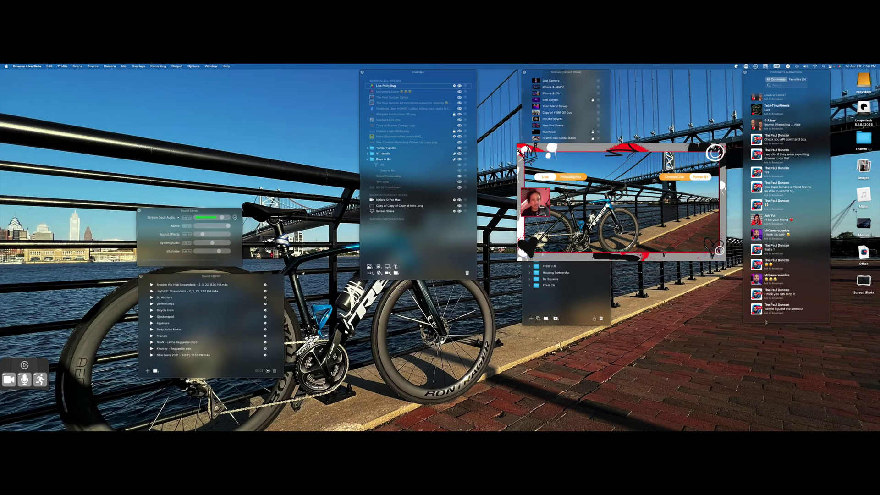
{"action": "left_click", "coordinate": [757, 310]}
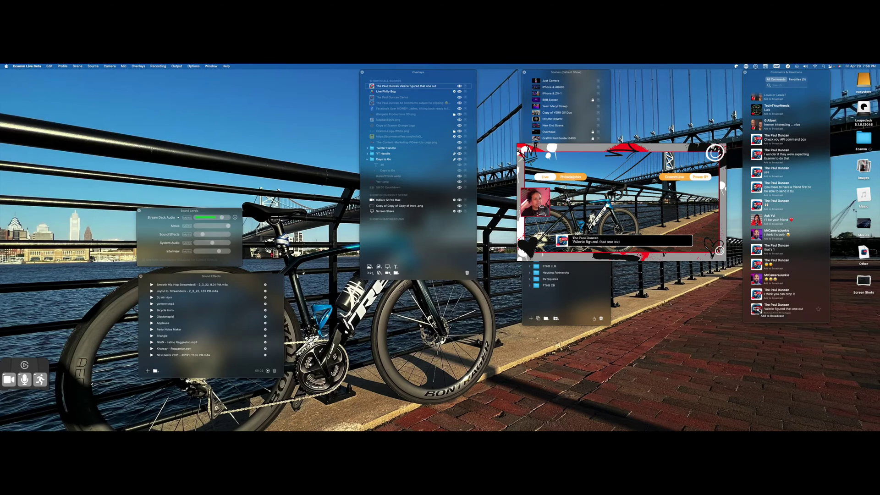
{"action": "mouse_move", "coordinate": [659, 181]}
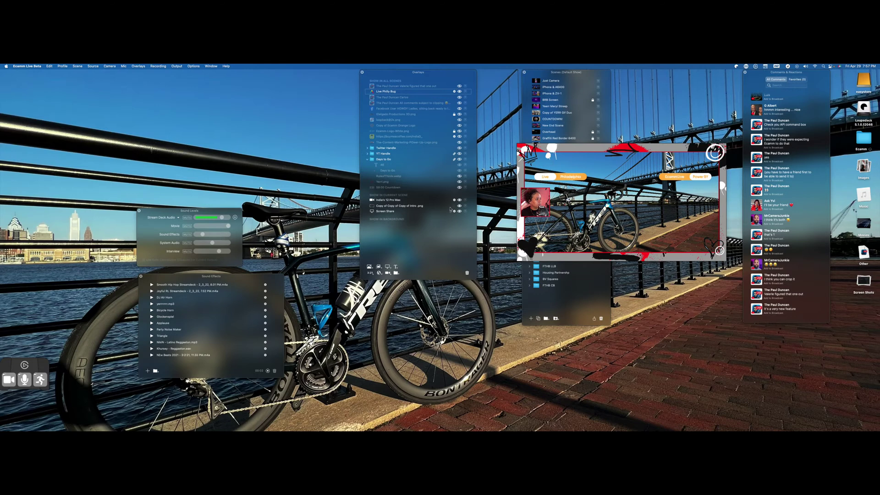
Move the broadcast preview lower to uncover the 100 Days of Live Streams scenes and unlock the Screen Share scene
{"action": "left_click", "coordinate": [460, 206]}
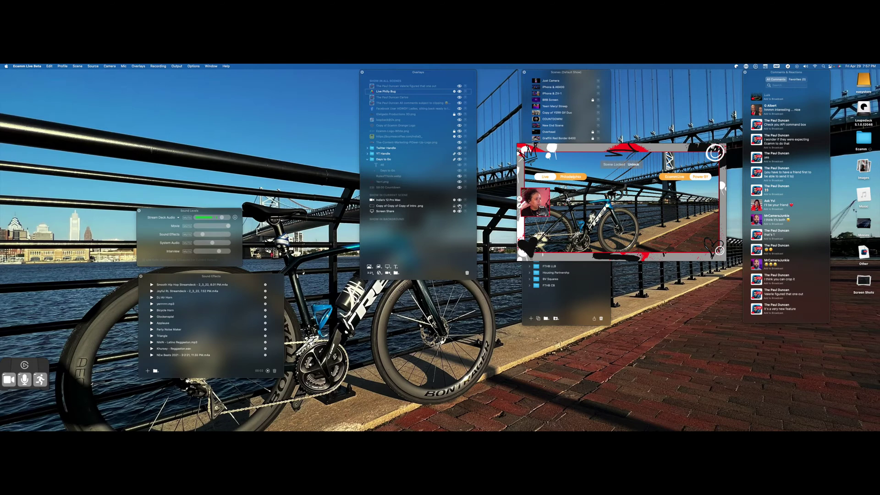
{"action": "mouse_move", "coordinate": [583, 159]}
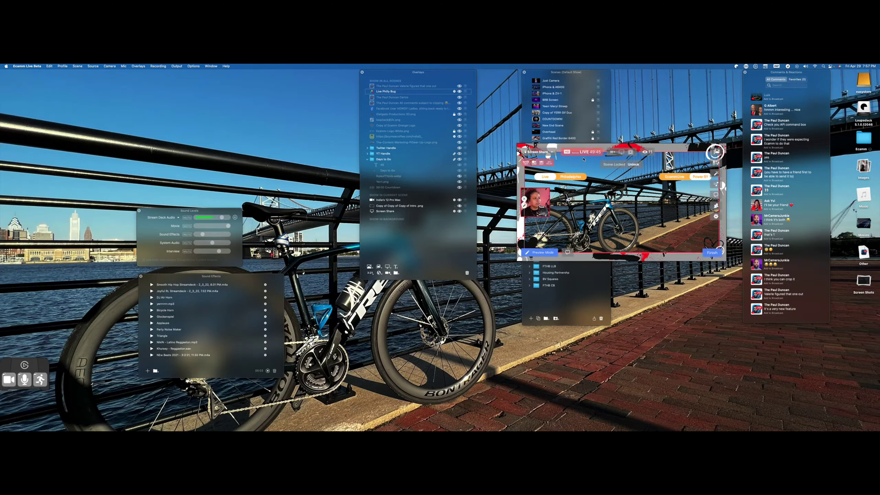
{"action": "left_click_drag", "start_coordinate": [584, 159], "coordinate": [591, 207]}
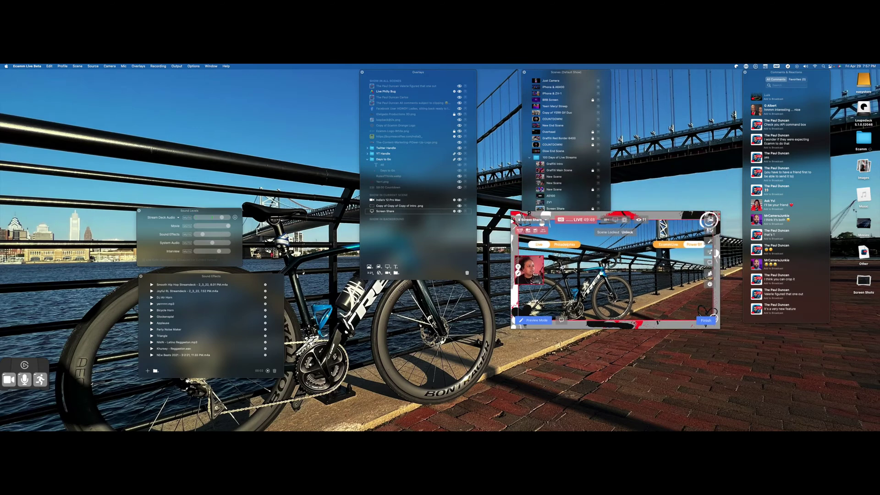
{"action": "left_click", "coordinate": [591, 207]}
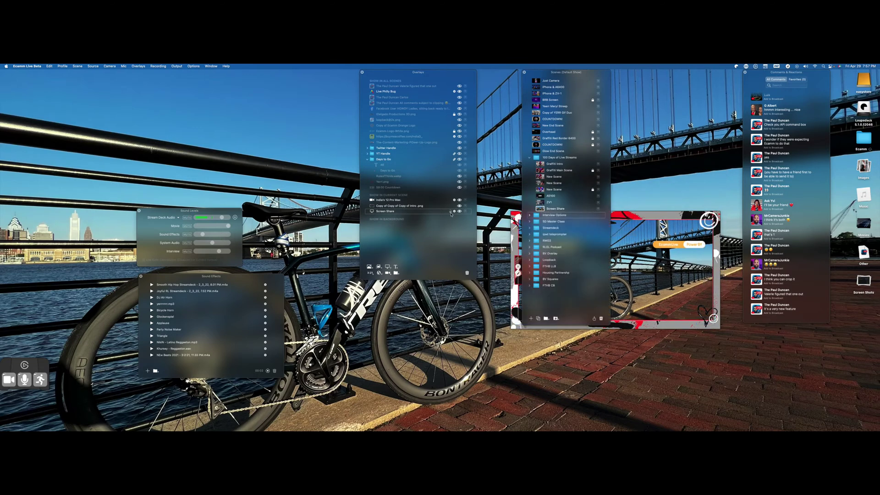
Hide the scene's Screen Share overlay and its "Copy of Copy of Copy of Intro .png" frame image
{"action": "left_click", "coordinate": [459, 212]}
{"action": "left_click", "coordinate": [635, 277]}
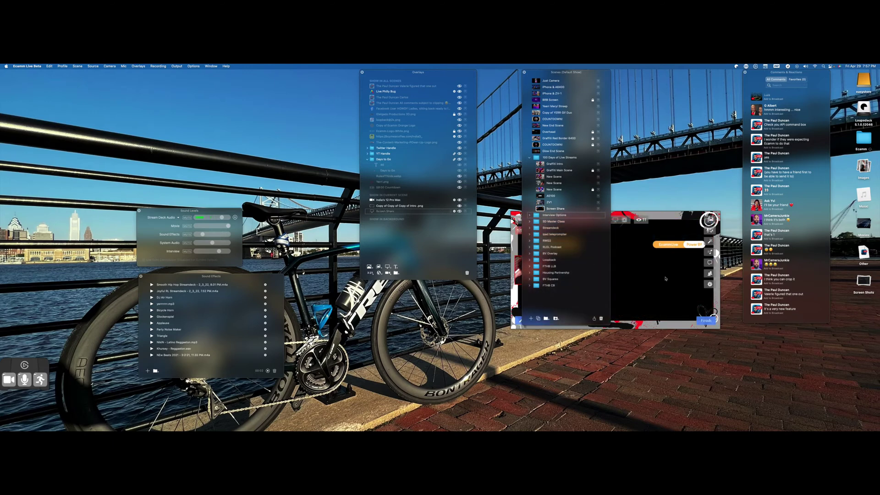
{"action": "mouse_move", "coordinate": [528, 243]}
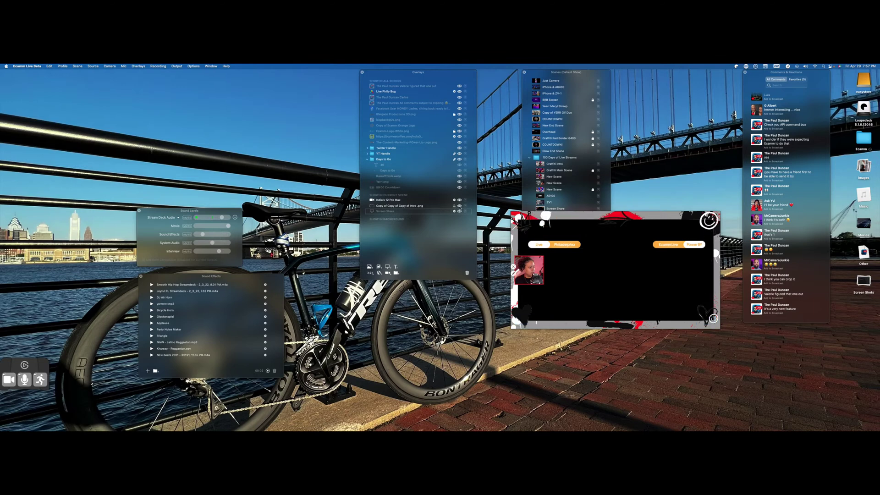
{"action": "left_click", "coordinate": [460, 211]}
{"action": "left_click", "coordinate": [460, 211]}
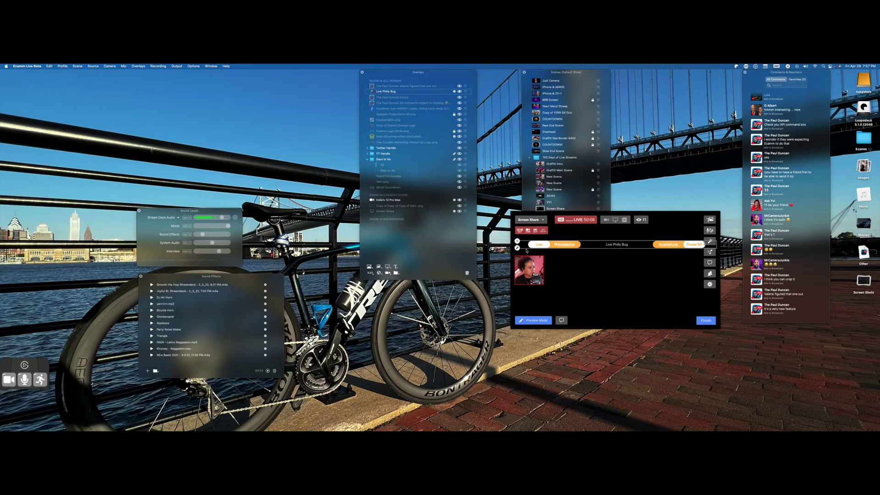
Resize, crop and reposition the Live Philly Bug overlay so its two labels span nearly the full width near the broadcast's upper edge
{"action": "left_click_drag", "start_coordinate": [526, 248], "coordinate": [527, 246]}
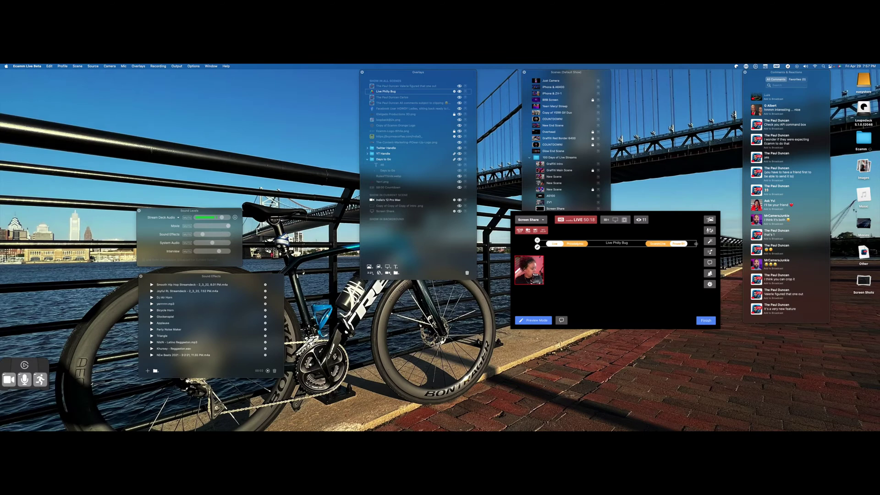
{"action": "left_click_drag", "start_coordinate": [696, 244], "coordinate": [687, 245]}
{"action": "mouse_move", "coordinate": [547, 247]}
{"action": "left_mouse_down"}
{"action": "mouse_move", "coordinate": [511, 252]}
{"action": "mouse_move", "coordinate": [542, 247]}
{"action": "left_mouse_up"}
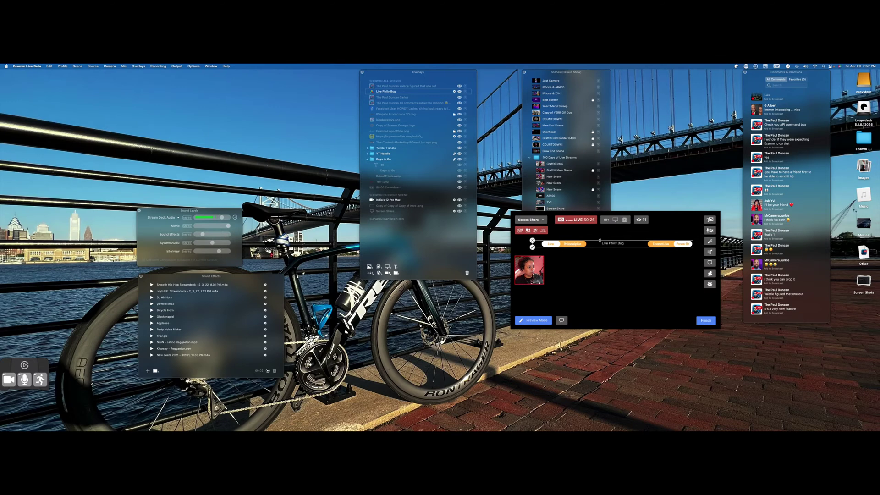
{"action": "mouse_move", "coordinate": [606, 246]}
{"action": "left_mouse_down"}
{"action": "mouse_move", "coordinate": [567, 259]}
{"action": "mouse_move", "coordinate": [606, 249]}
{"action": "left_mouse_up"}
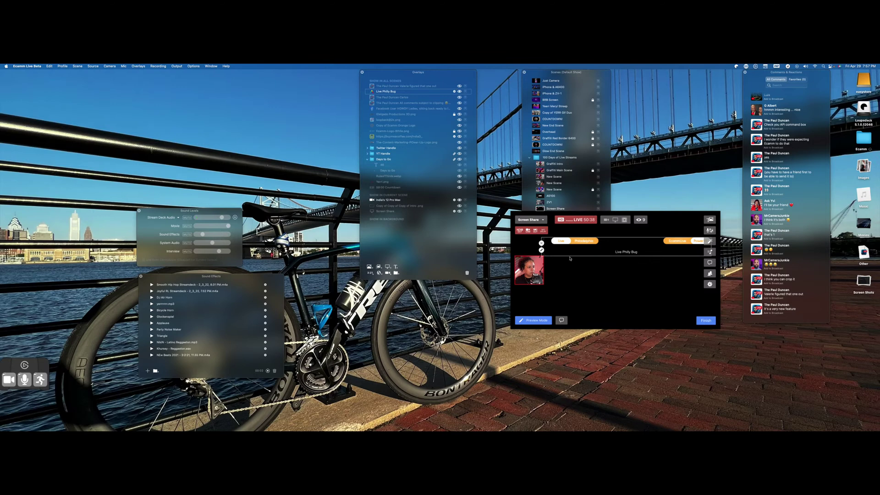
{"action": "left_click_drag", "start_coordinate": [571, 255], "coordinate": [559, 256]}
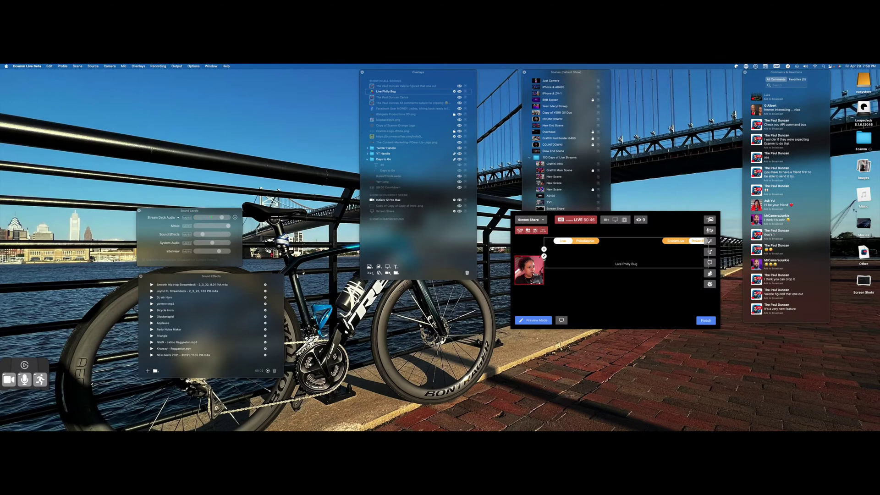
{"action": "left_click_drag", "start_coordinate": [544, 262], "coordinate": [556, 250]}
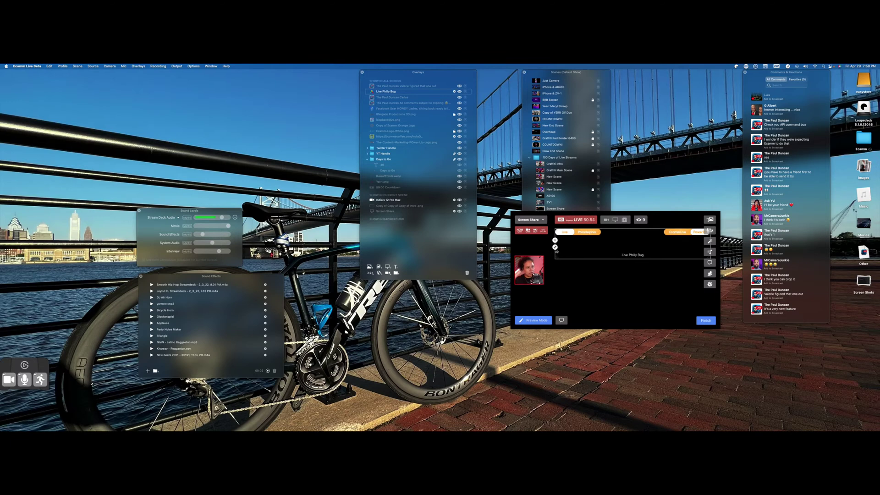
{"action": "left_click_drag", "start_coordinate": [608, 259], "coordinate": [607, 235]}
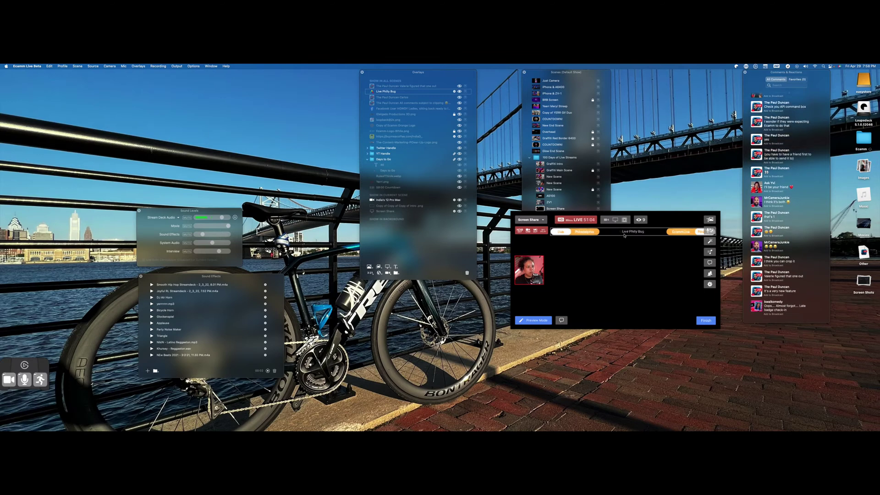
{"action": "left_click_drag", "start_coordinate": [616, 236], "coordinate": [607, 234]}
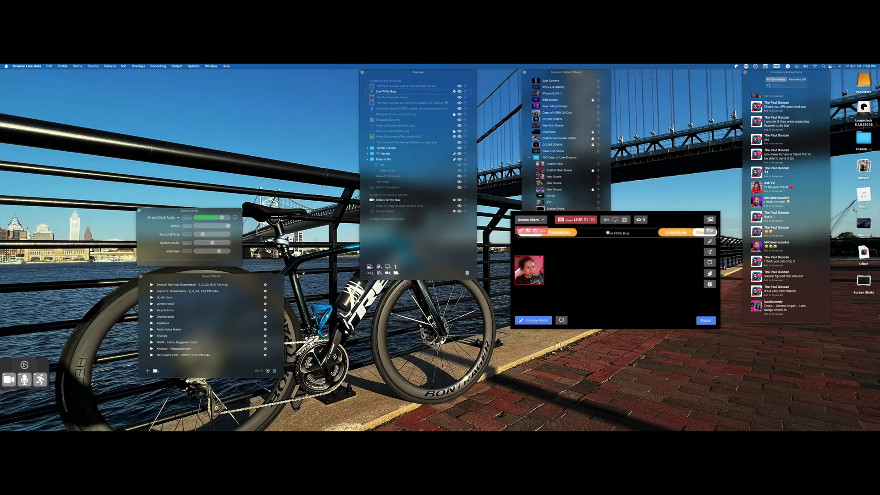
{"action": "mouse_move", "coordinate": [607, 232]}
{"action": "left_mouse_down"}
{"action": "mouse_move", "coordinate": [613, 259]}
{"action": "mouse_move", "coordinate": [609, 237]}
{"action": "left_mouse_up"}
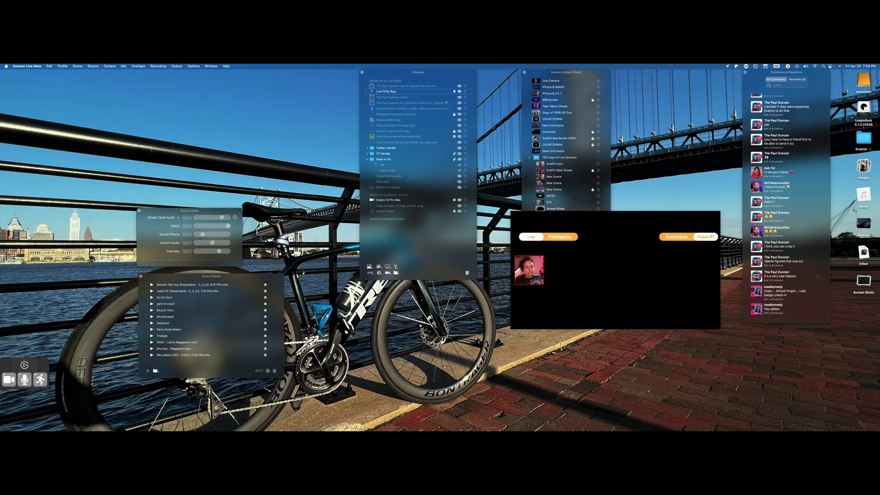
Show the "It's a very new feature", "Hey peeps" and late badge check-in comments in turn, and nudge the Live Philly Bug slightly left
{"action": "left_click", "coordinate": [773, 280]}
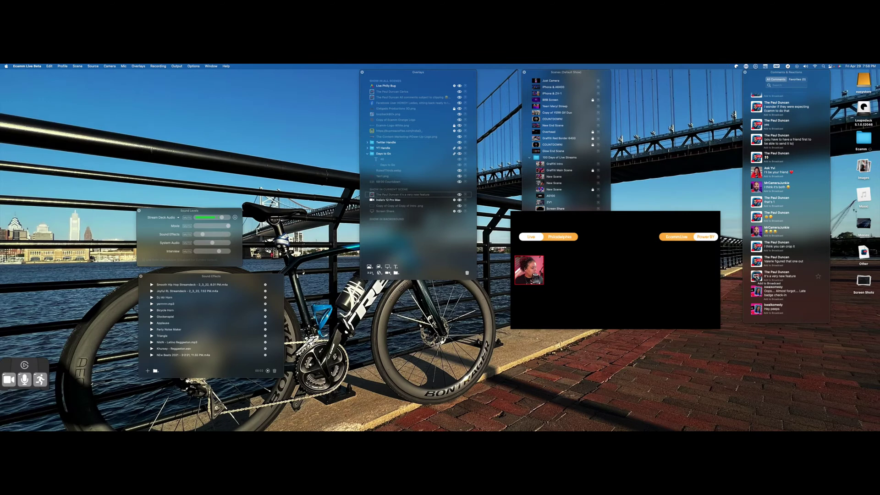
{"action": "left_click", "coordinate": [773, 313]}
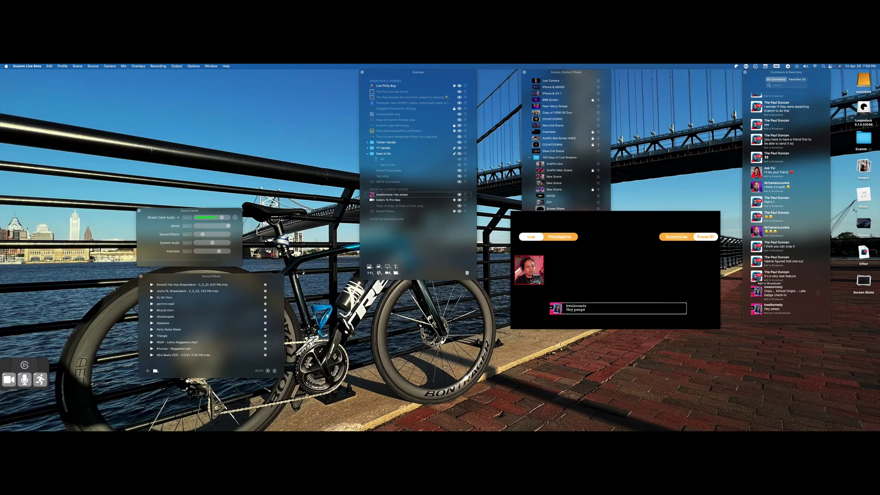
{"action": "left_click", "coordinate": [756, 290]}
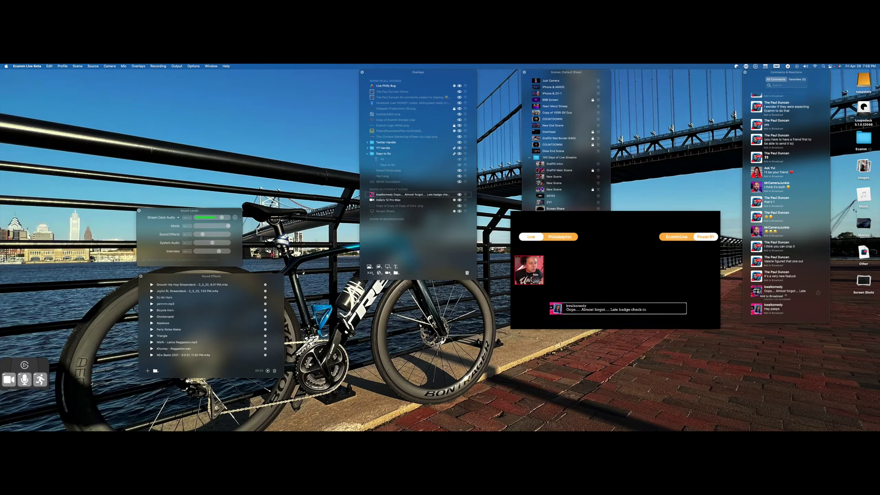
{"action": "mouse_move", "coordinate": [603, 244]}
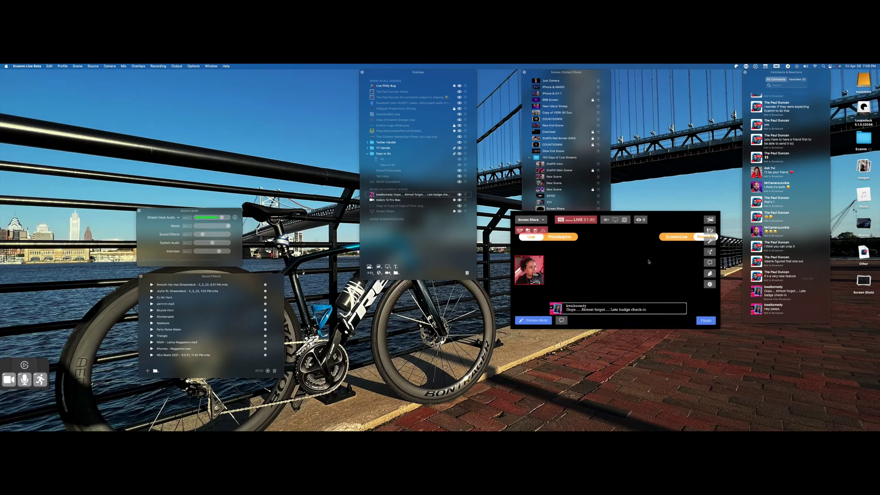
{"action": "left_click_drag", "start_coordinate": [605, 237], "coordinate": [601, 238]}
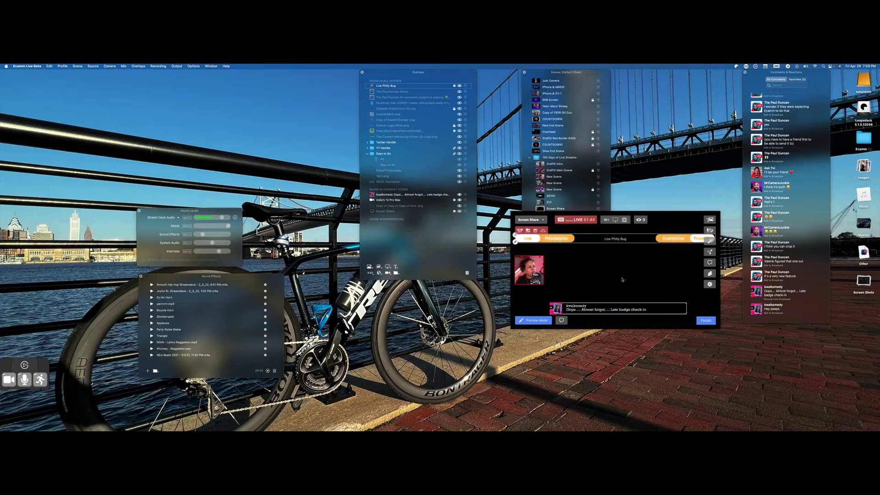
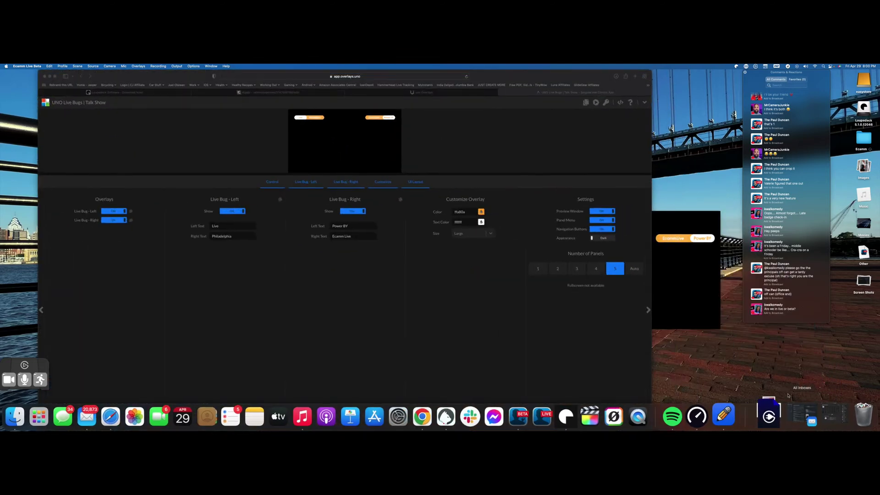
Move the broadcast preview to the desktop's lower right corner and bring the UNO Talk Show control page forward
{"action": "left_click_drag", "start_coordinate": [657, 295], "coordinate": [777, 352]}
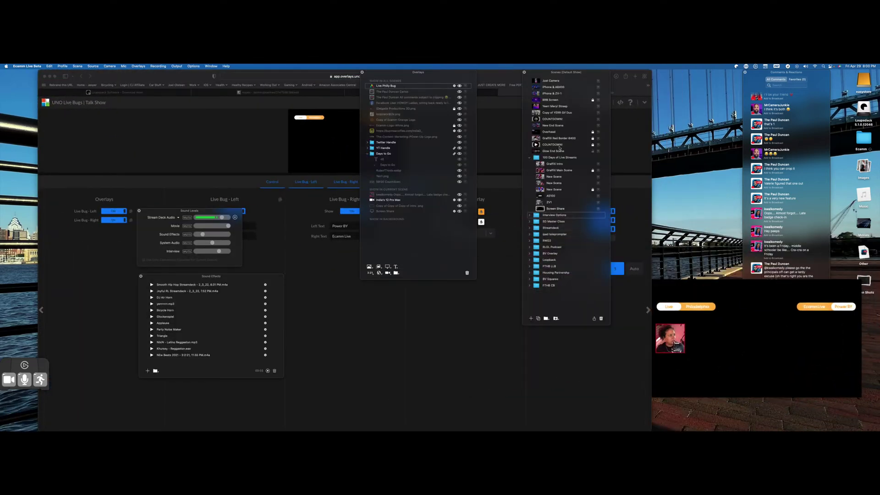
{"action": "left_click", "coordinate": [512, 164]}
{"action": "left_click", "coordinate": [763, 333]}
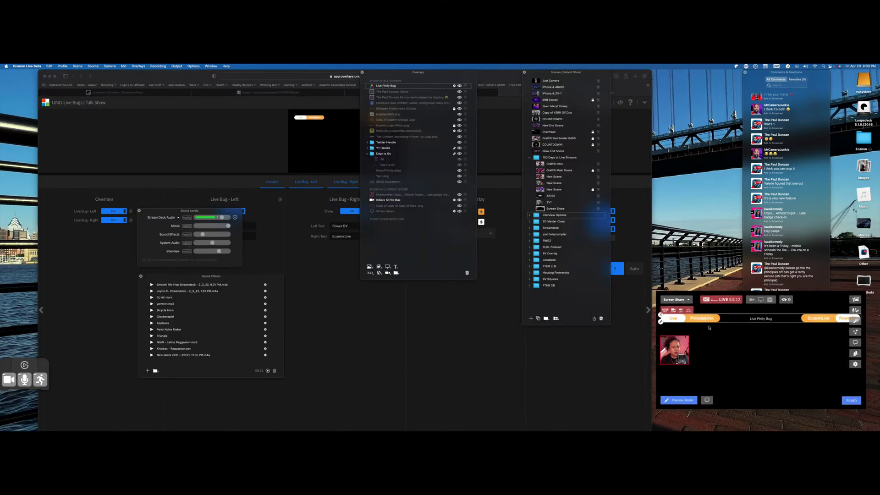
{"action": "left_click", "coordinate": [412, 357]}
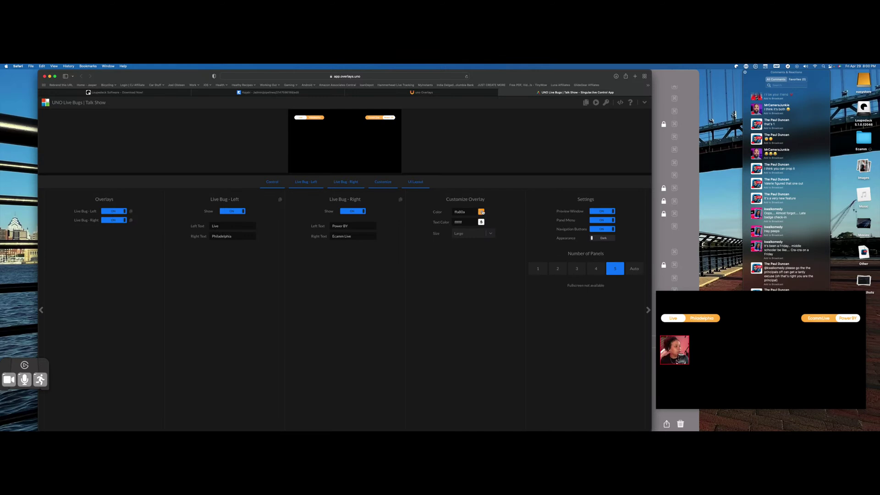
Recolor the bug overlay from orange to red and brighten the shade slightly
{"action": "left_click", "coordinate": [482, 212]}
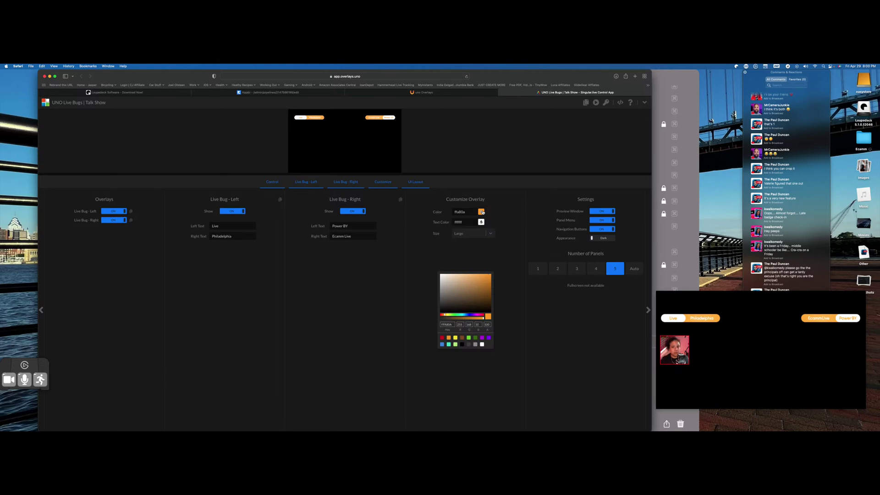
{"action": "left_click", "coordinate": [442, 338]}
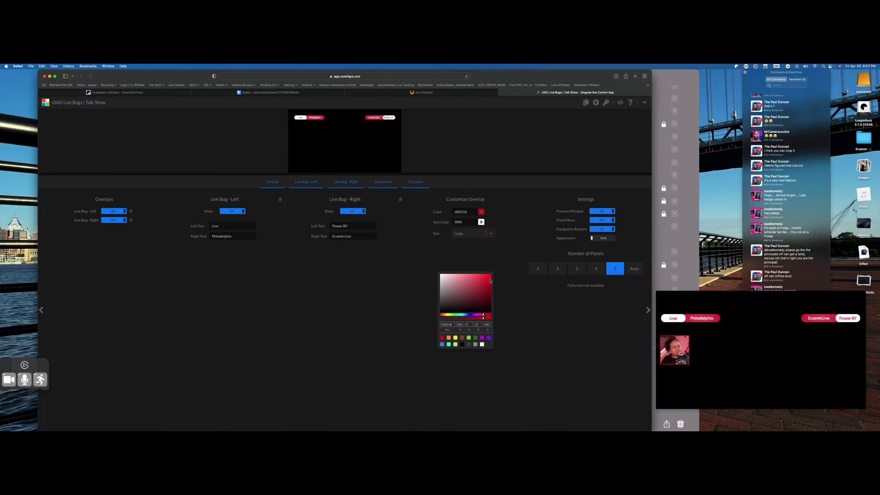
{"action": "mouse_move", "coordinate": [490, 282]}
{"action": "left_mouse_down"}
{"action": "mouse_move", "coordinate": [488, 301]}
{"action": "mouse_move", "coordinate": [488, 277]}
{"action": "left_mouse_up"}
Thicken the red border around the camera overlay in the broadcast preview, and return to the UNO control page
{"action": "mouse_move", "coordinate": [673, 352]}
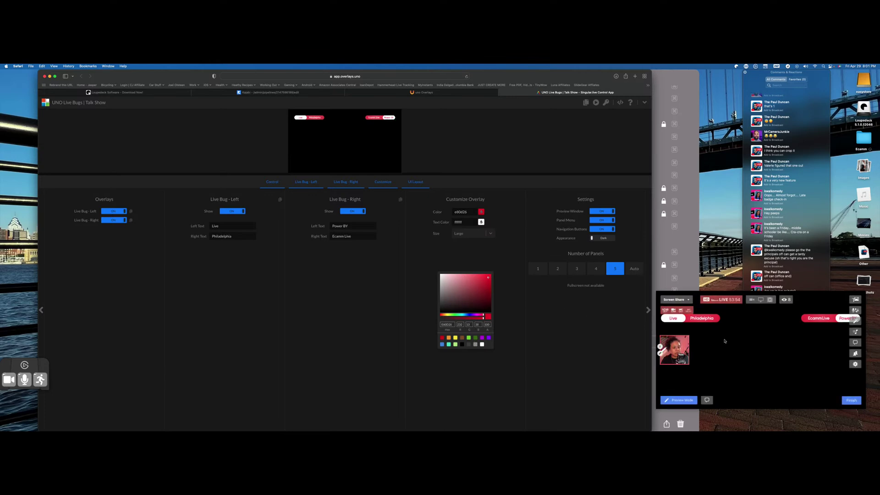
{"action": "left_click", "coordinate": [674, 351]}
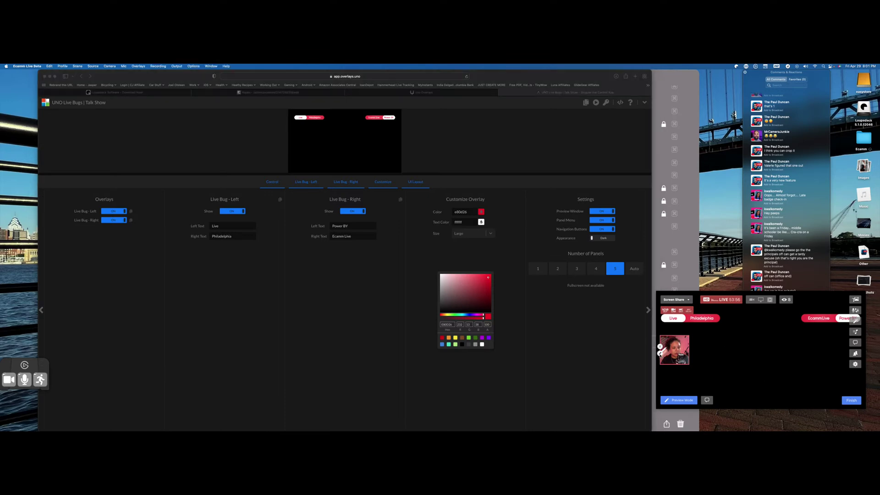
{"action": "left_click_drag", "start_coordinate": [612, 372], "coordinate": [614, 372]}
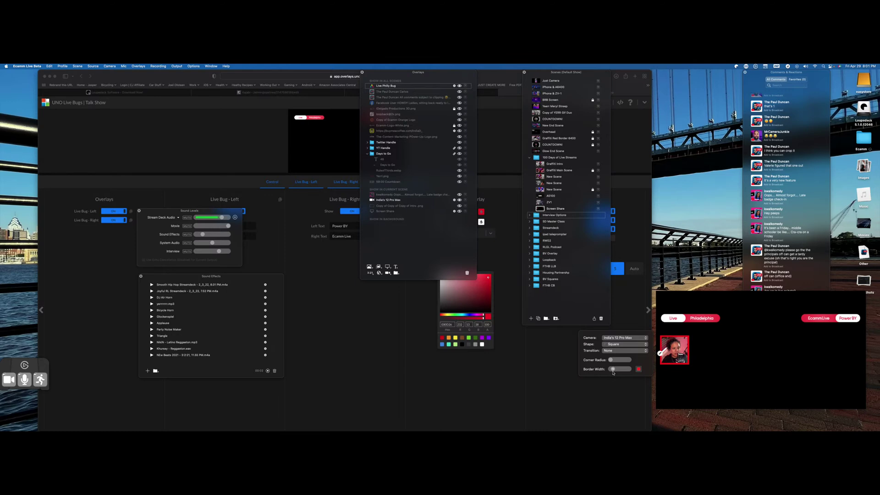
{"action": "left_click", "coordinate": [554, 387]}
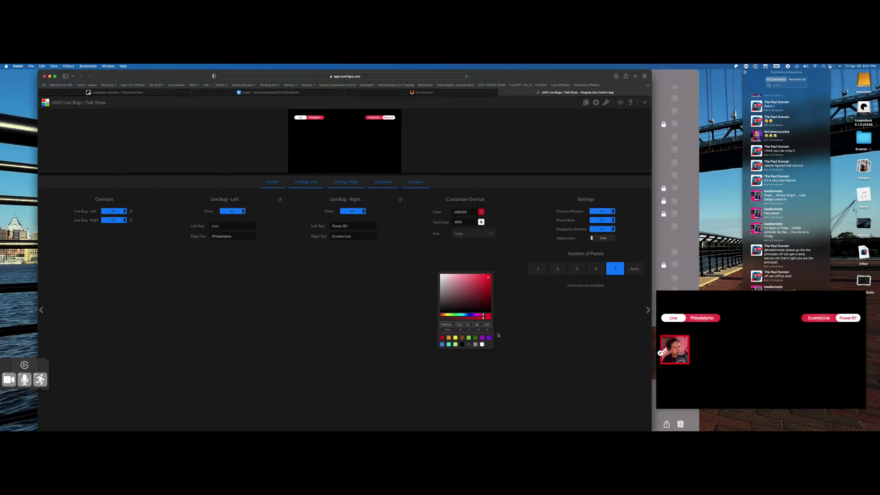
Try a more vivid, fully saturated red as the bug overlay's color
{"action": "left_click", "coordinate": [442, 338]}
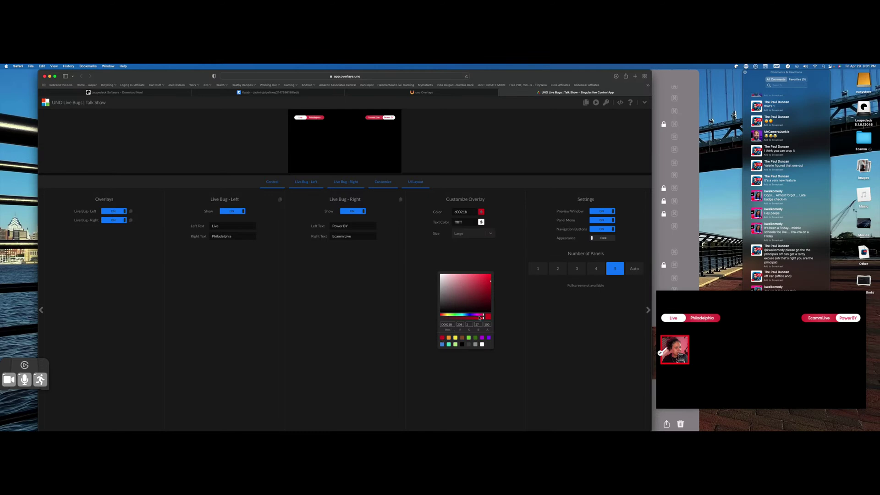
{"action": "left_click", "coordinate": [491, 277]}
{"action": "mouse_move", "coordinate": [490, 280]}
{"action": "left_mouse_down"}
{"action": "mouse_move", "coordinate": [489, 298]}
{"action": "mouse_move", "coordinate": [477, 283]}
{"action": "mouse_move", "coordinate": [492, 275]}
{"action": "left_mouse_up"}
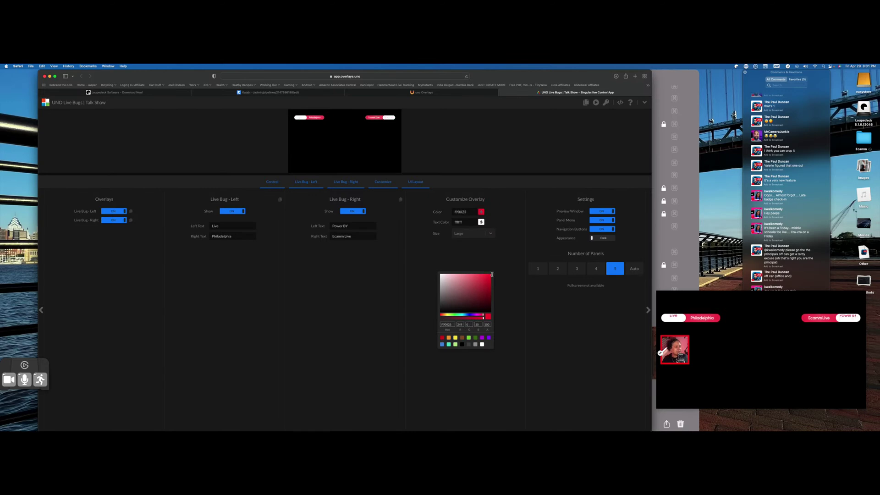
Set the bug overlay's color to a saturated blue, 086fe3
{"action": "left_click", "coordinate": [441, 345]}
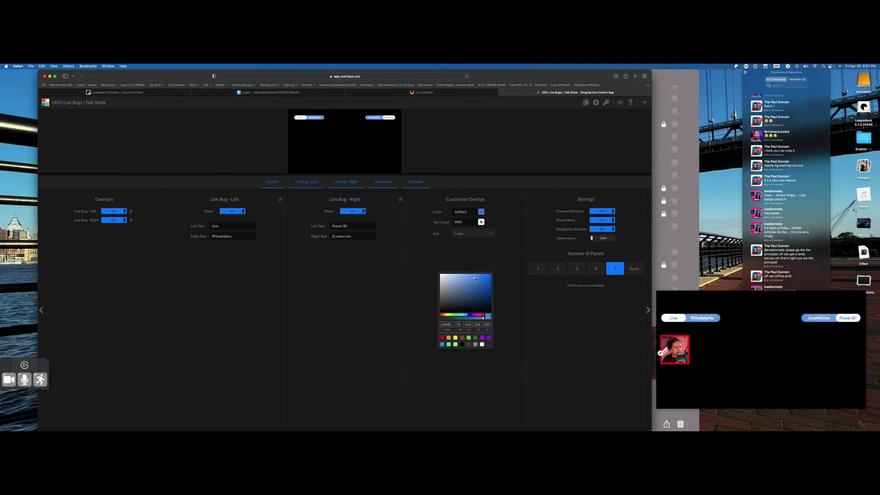
{"action": "left_click", "coordinate": [489, 276]}
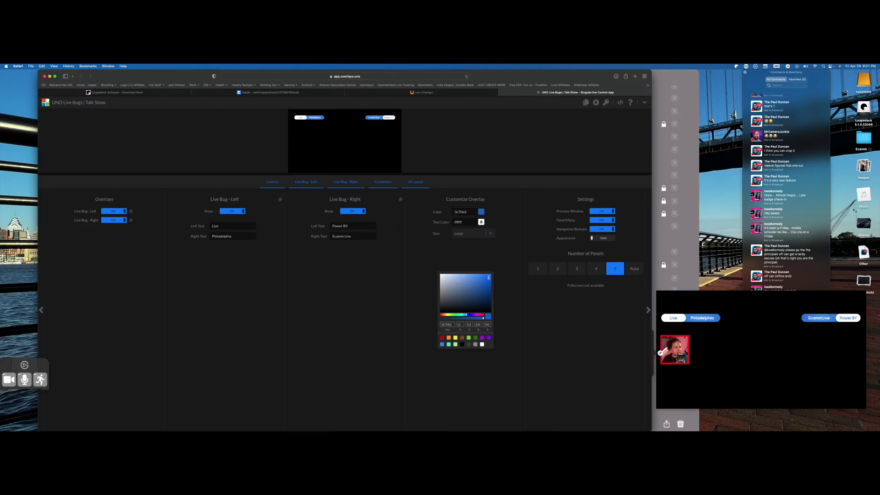
{"action": "left_click", "coordinate": [487, 278]}
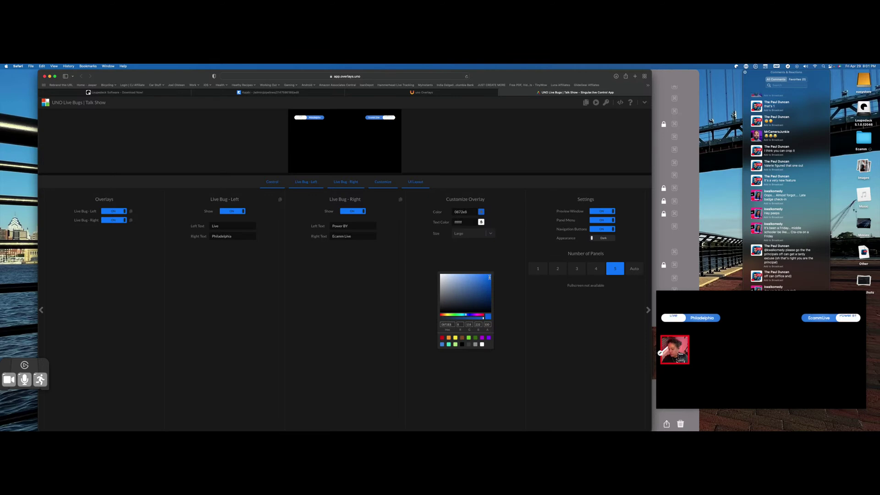
{"action": "left_click", "coordinate": [489, 278]}
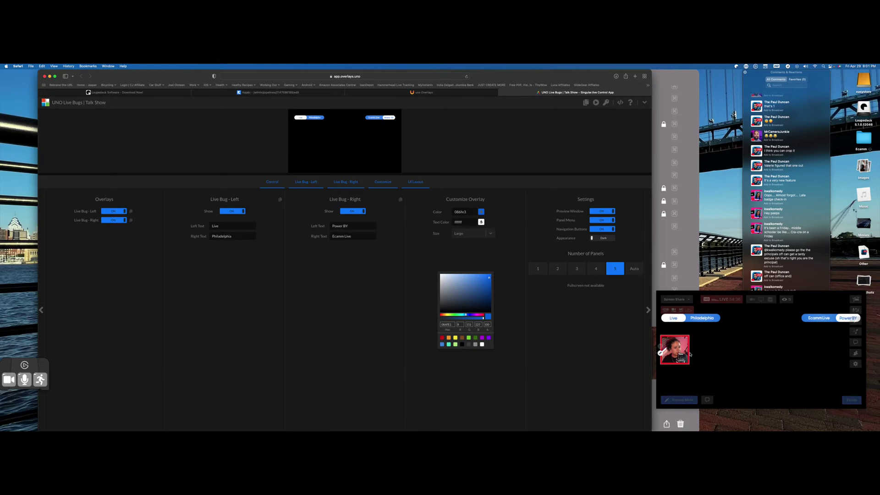
Set the right live bug's left text to "Powered BY" and return to the broadcast preview
{"action": "left_click", "coordinate": [343, 227]}
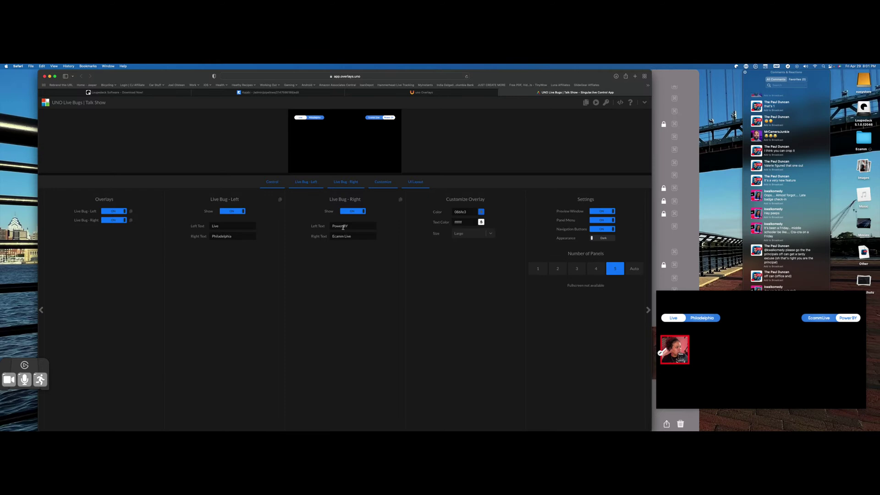
{"action": "type", "text": "ed"}
{"action": "mouse_move", "coordinate": [756, 325]}
{"action": "left_click", "coordinate": [738, 356]}
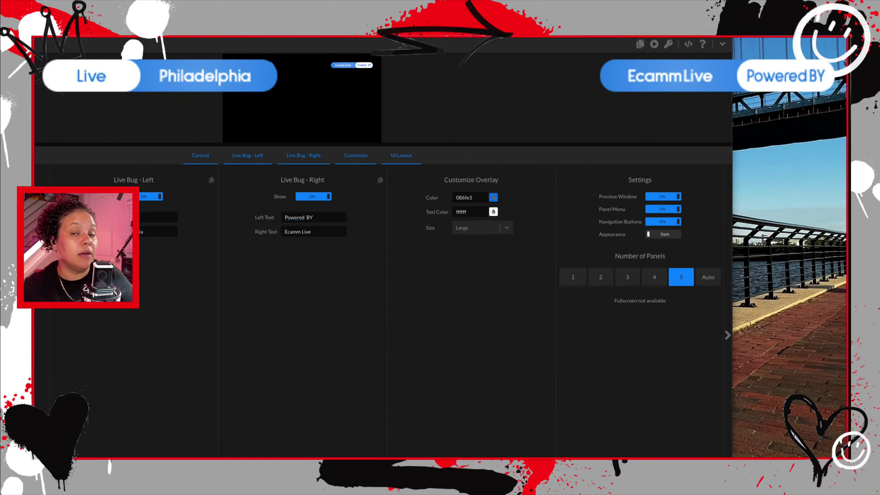
Bring the UNO Talk Show control page to the front and switch to the Stream Deck app
{"action": "key", "text": "ctrl+Up"}
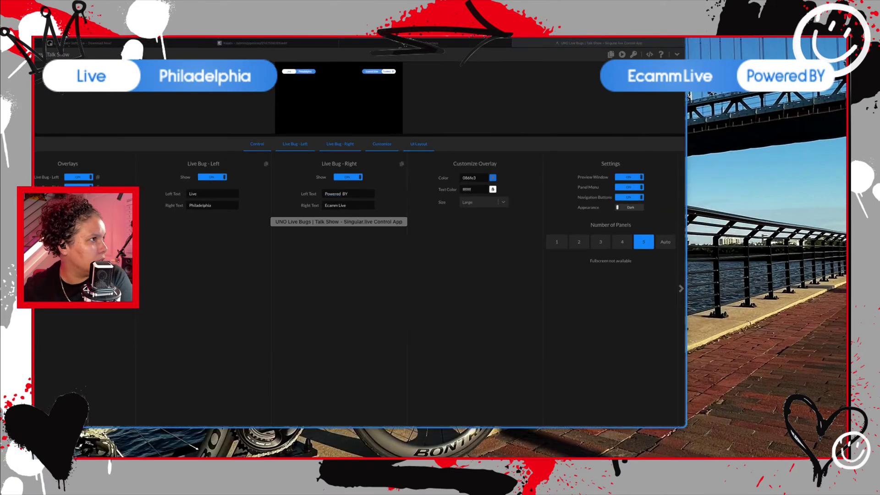
{"action": "left_click", "coordinate": [306, 217]}
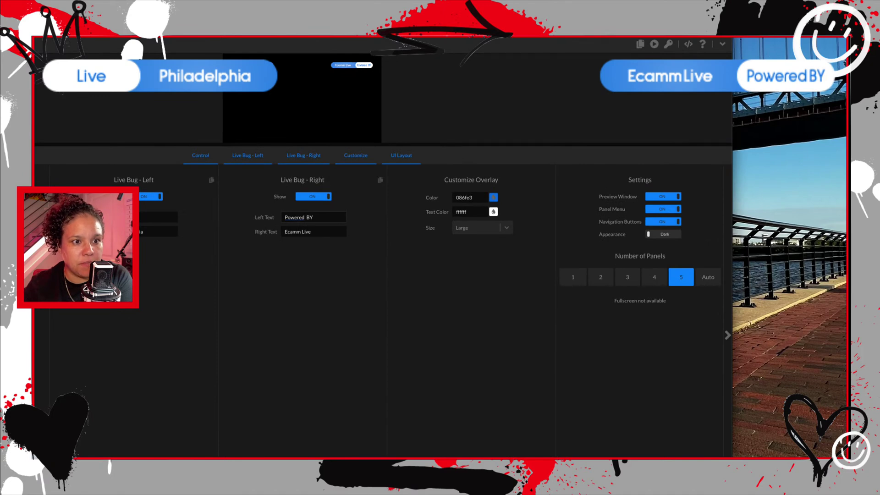
{"action": "left_click", "coordinate": [844, 372]}
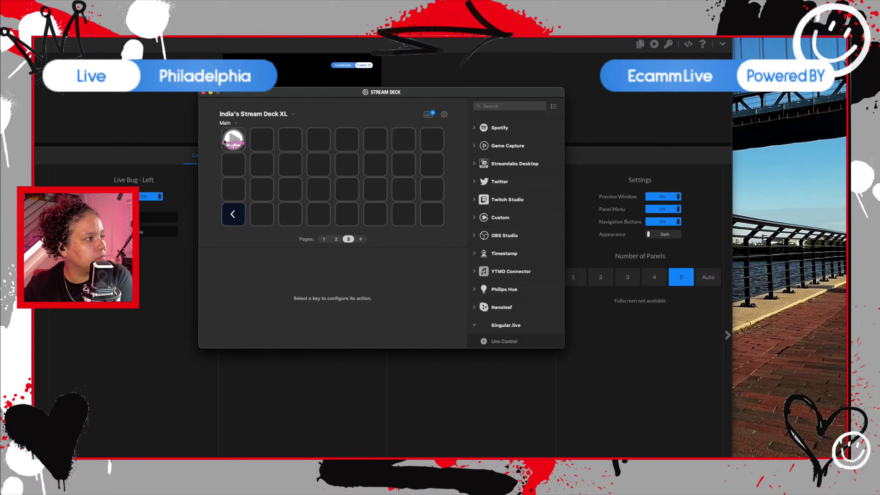
Examine the API commands offered for the Live Philly UNO Control key
{"action": "left_click", "coordinate": [239, 143]}
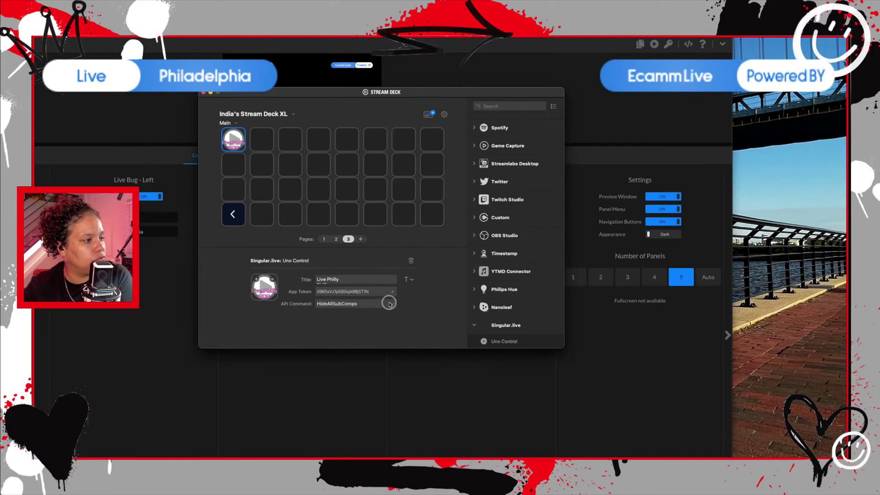
{"action": "left_click", "coordinate": [390, 304]}
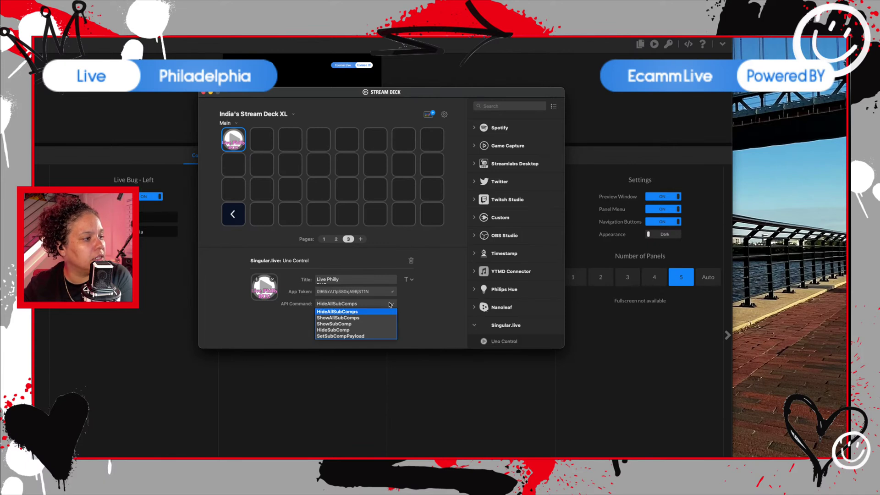
{"action": "left_click", "coordinate": [429, 290]}
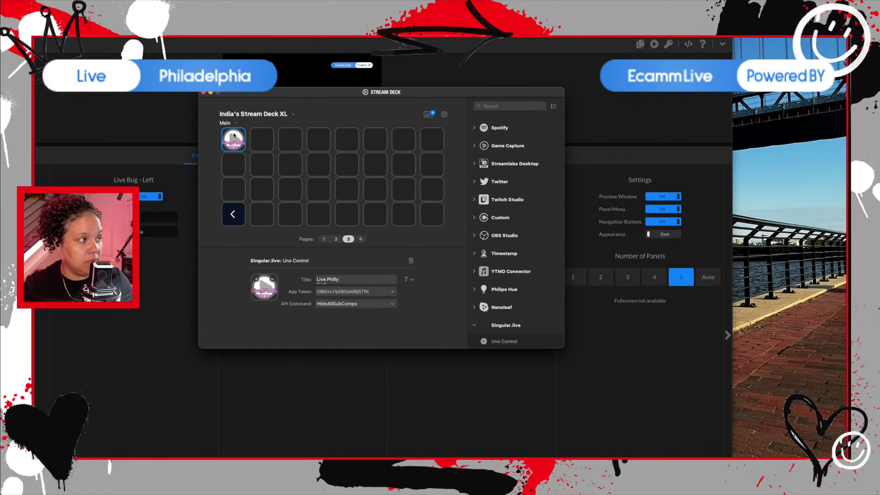
Duplicate the Live Philly key into the second and third slots of the first row
{"action": "left_click", "coordinate": [261, 136]}
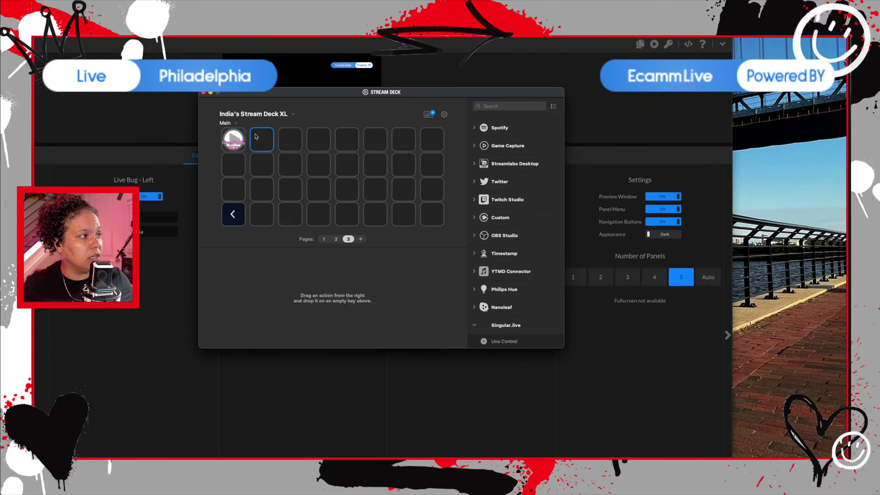
{"action": "key", "text": "super+v"}
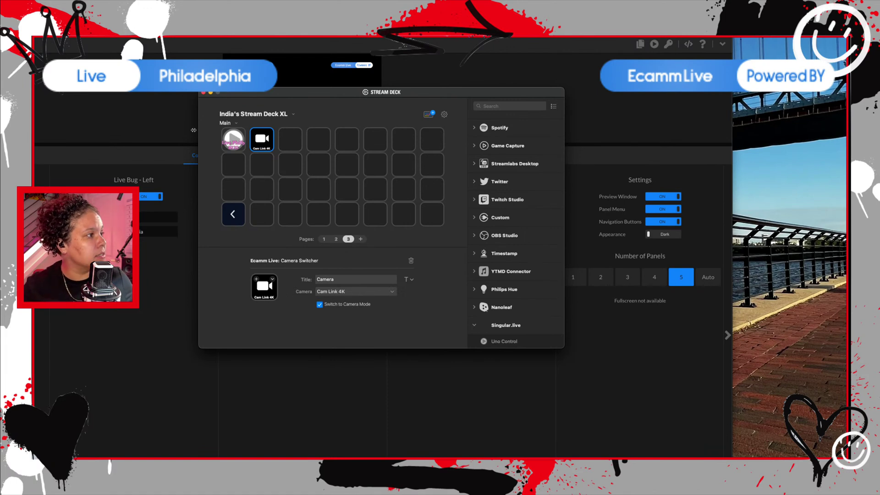
{"action": "left_click", "coordinate": [227, 144]}
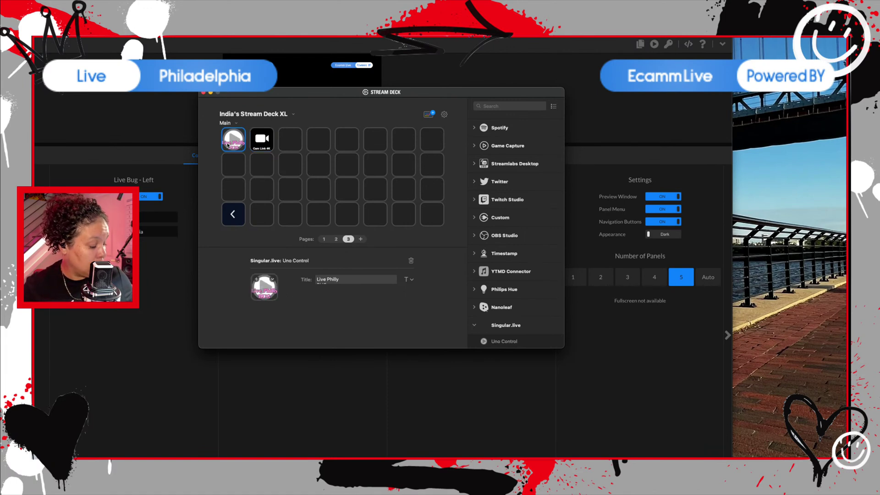
{"action": "key", "text": "super+c"}
{"action": "left_click", "coordinate": [270, 141]}
{"action": "key", "text": "super+v"}
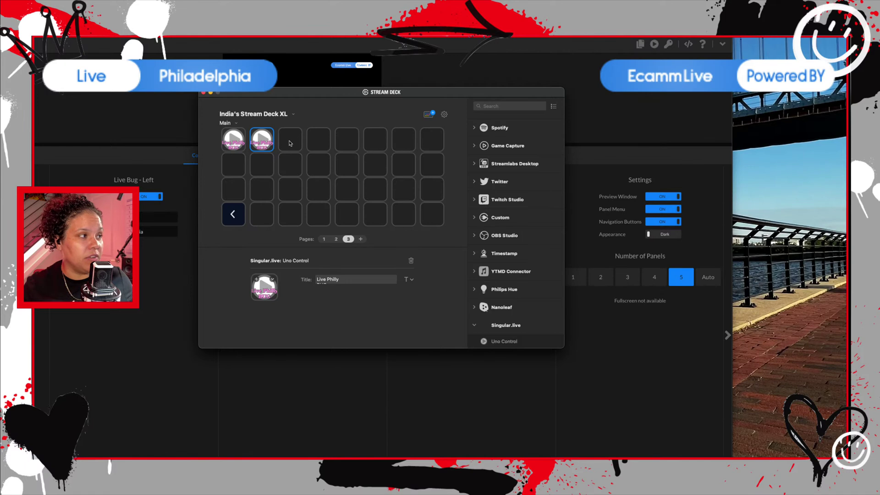
{"action": "left_click", "coordinate": [290, 143]}
{"action": "key", "text": "super+v"}
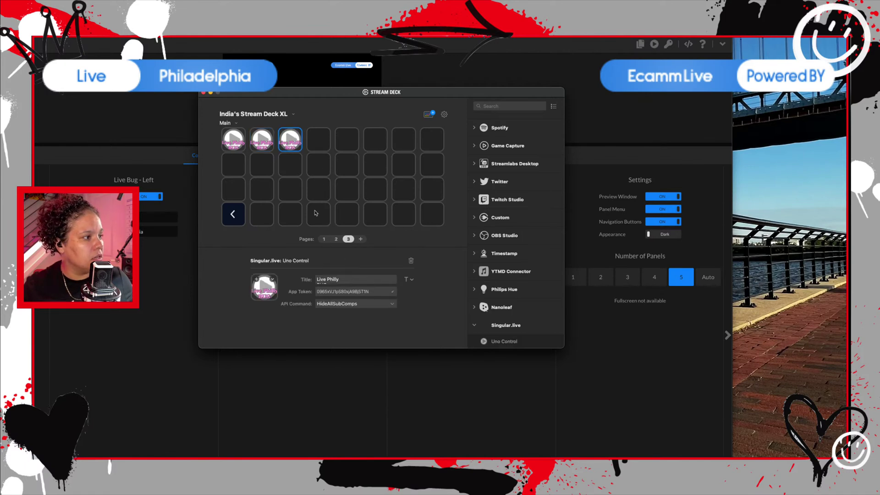
Check the third key's API commands and paste Live Philly copies into the fourth and fifth slots
{"action": "left_click", "coordinate": [350, 305]}
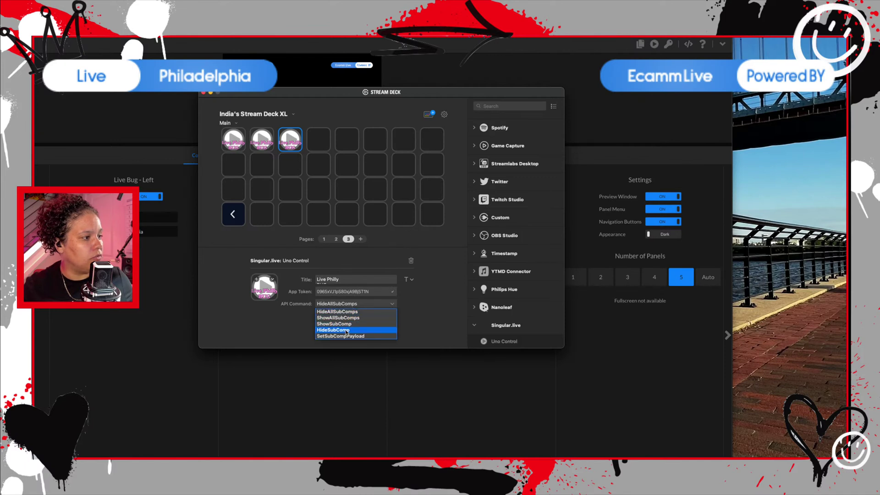
{"action": "left_click", "coordinate": [320, 140]}
{"action": "left_click", "coordinate": [319, 140]}
{"action": "key", "text": "super+v"}
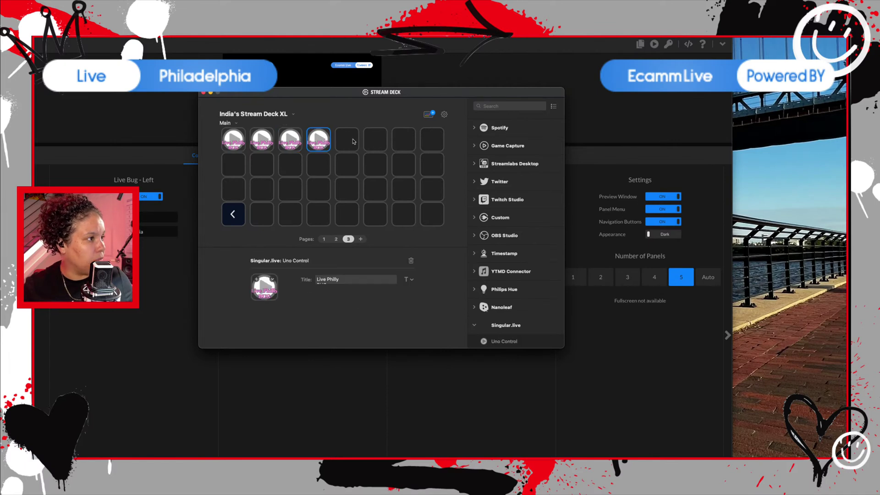
{"action": "left_click", "coordinate": [354, 142]}
{"action": "key", "text": "super+v"}
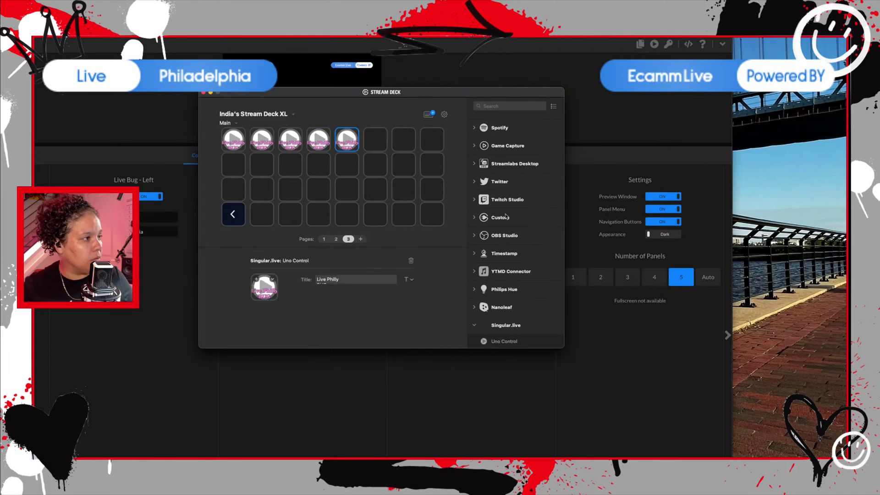
Set the API command of the second Live Philly key to ShowAllSubComps
{"action": "left_click", "coordinate": [226, 139]}
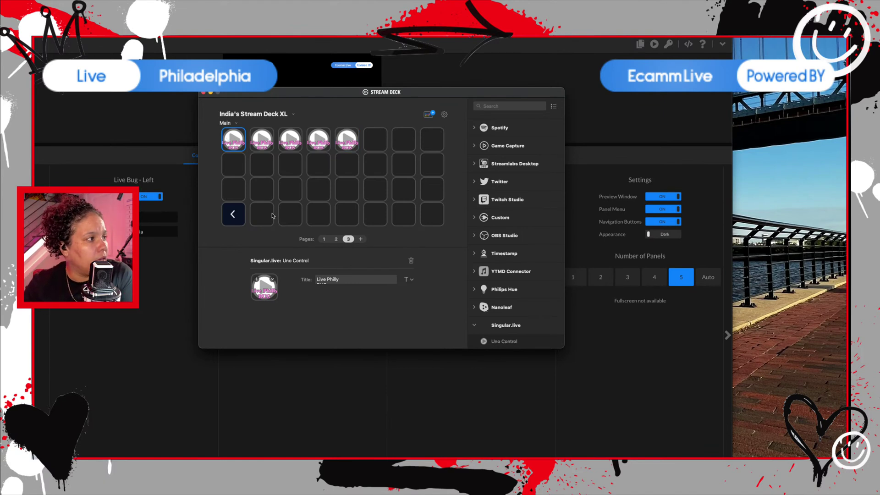
{"action": "left_click", "coordinate": [356, 282]}
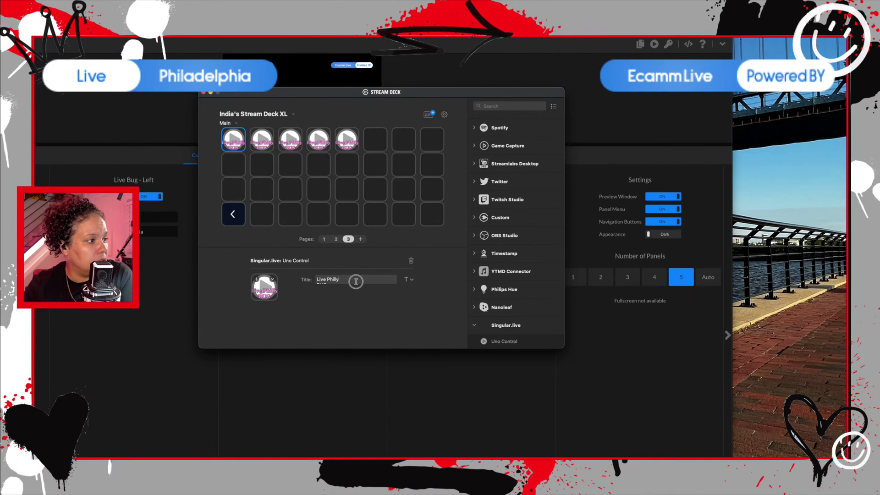
{"action": "left_click", "coordinate": [271, 144]}
{"action": "left_click", "coordinate": [270, 144]}
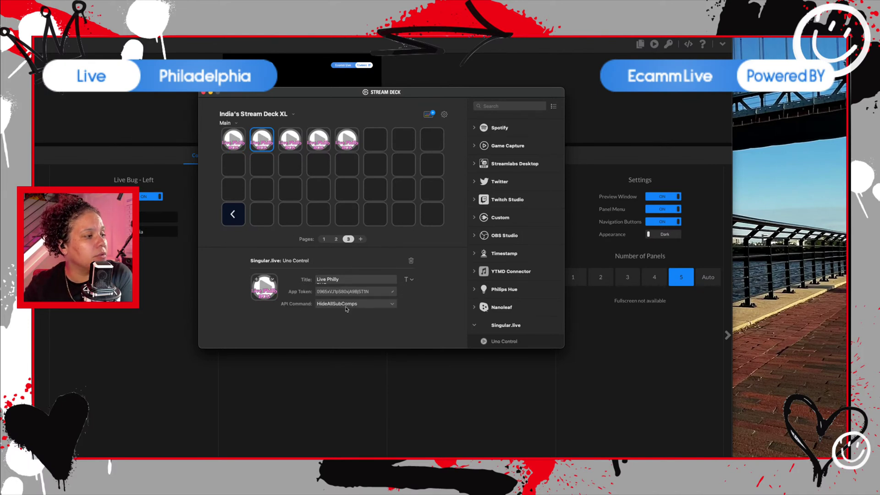
{"action": "left_click", "coordinate": [366, 304]}
{"action": "left_click", "coordinate": [365, 305]}
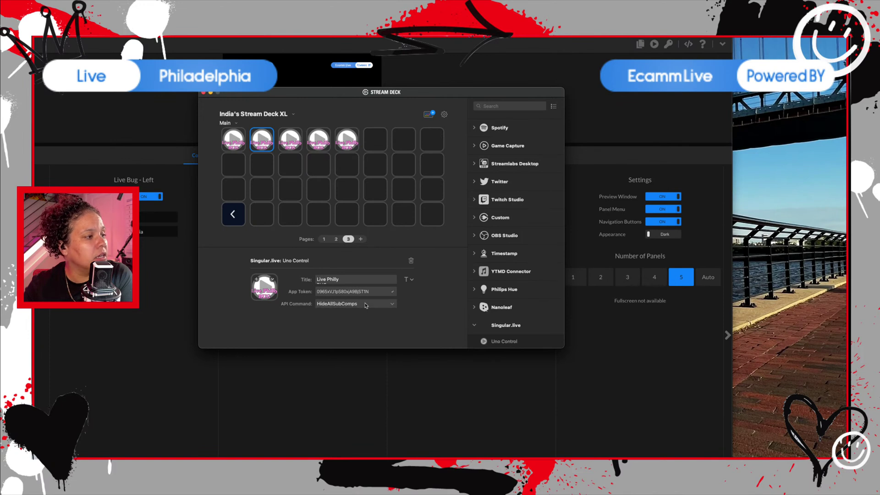
{"action": "left_click", "coordinate": [365, 306]}
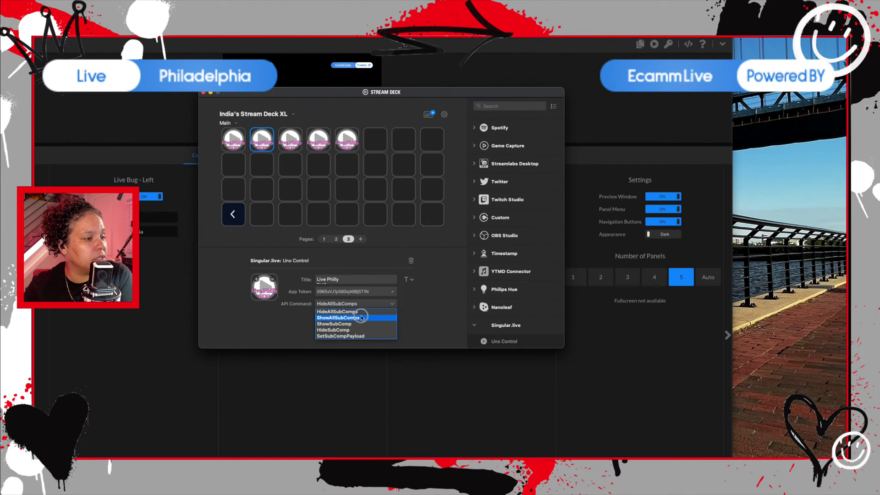
{"action": "left_click", "coordinate": [362, 317]}
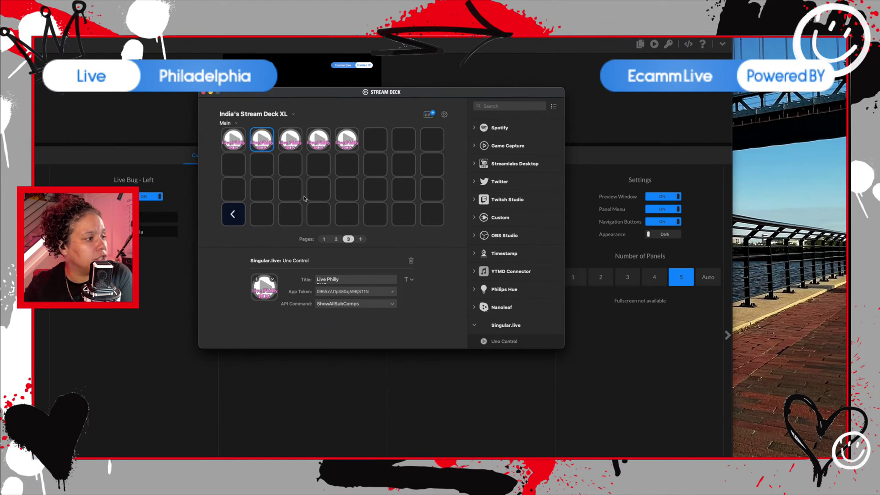
Set the third Live Philly key's API command to ShowSubComp and the fourth key's to HideSubComp
{"action": "left_click", "coordinate": [285, 136]}
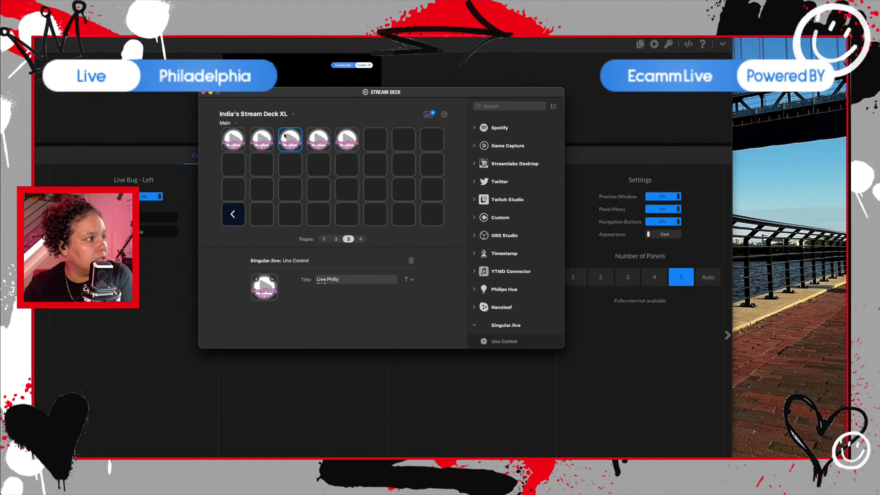
{"action": "left_click", "coordinate": [377, 304]}
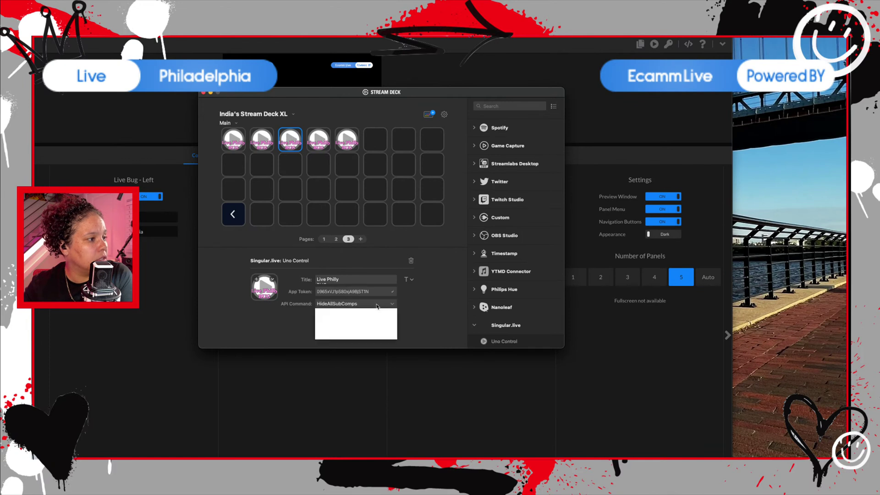
{"action": "left_click", "coordinate": [357, 325]}
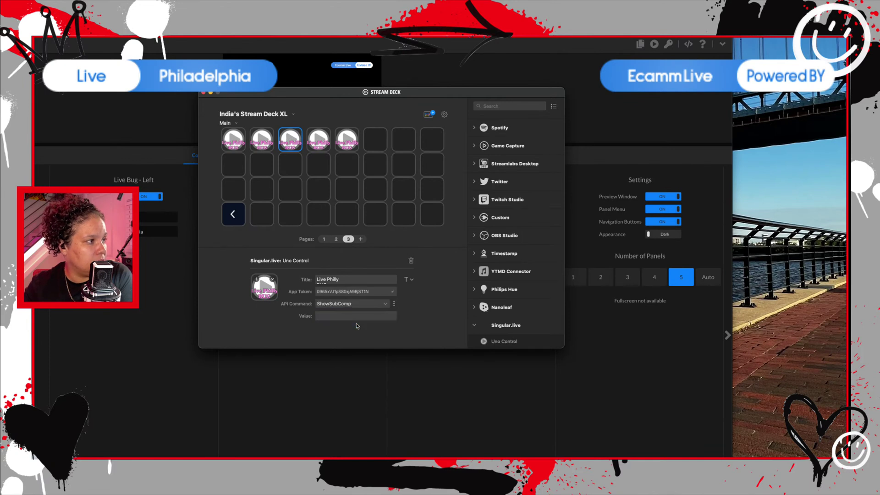
{"action": "left_click", "coordinate": [318, 138]}
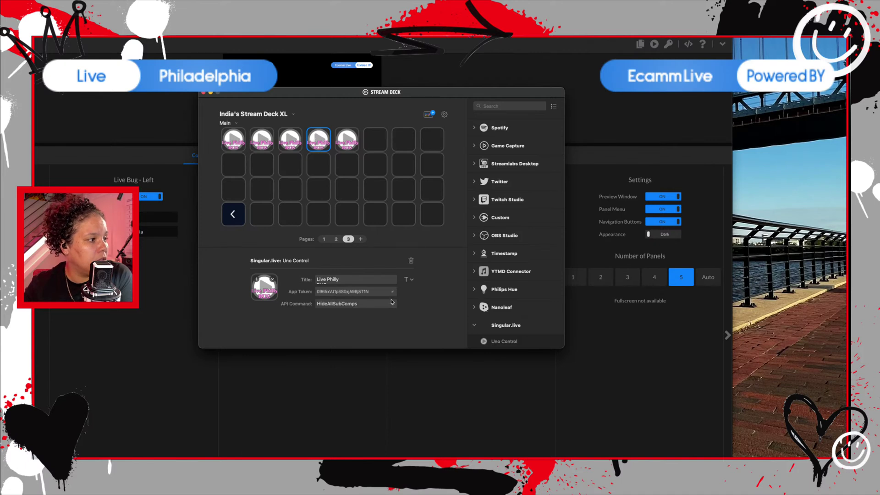
{"action": "left_click", "coordinate": [392, 303]}
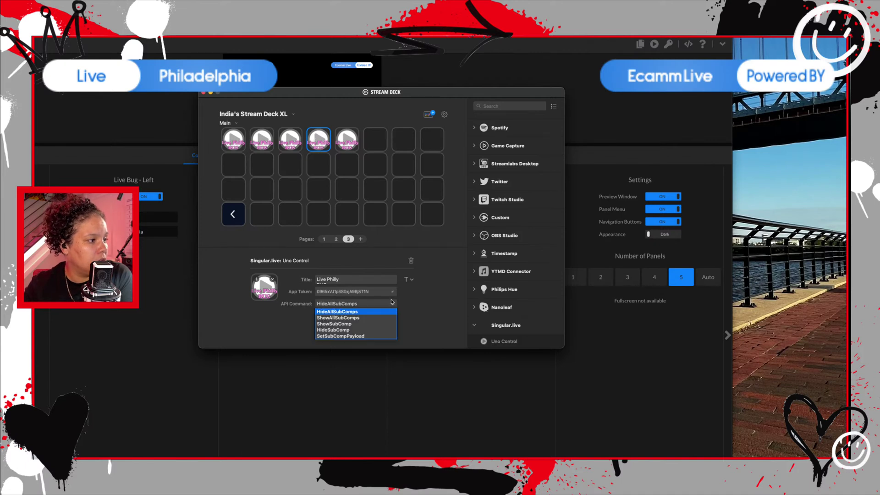
{"action": "left_click", "coordinate": [356, 330]}
Set the fifth Live Philly key's API command to SetSubCompPayload and put the cursor in its payload value field
{"action": "left_click", "coordinate": [350, 141]}
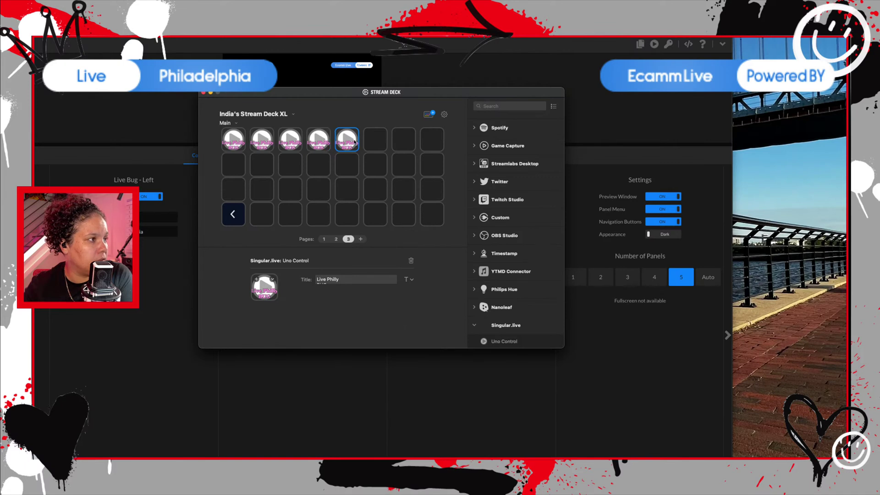
{"action": "left_click", "coordinate": [392, 304]}
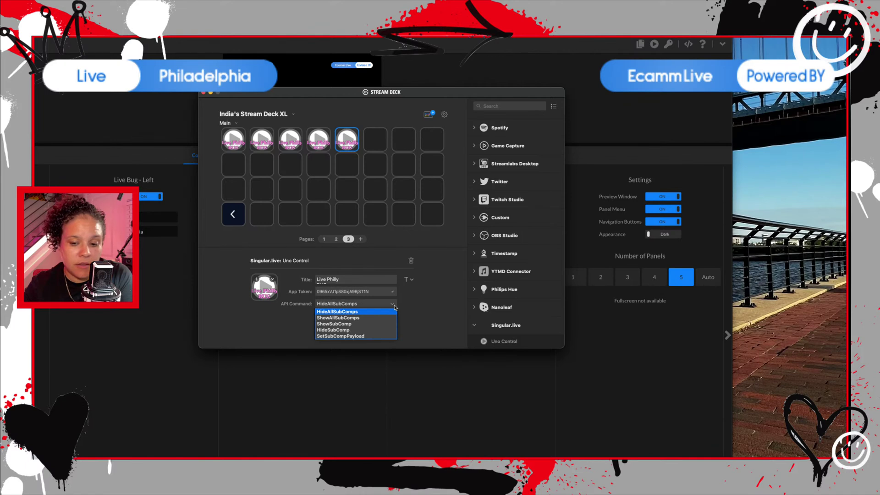
{"action": "left_click", "coordinate": [357, 336]}
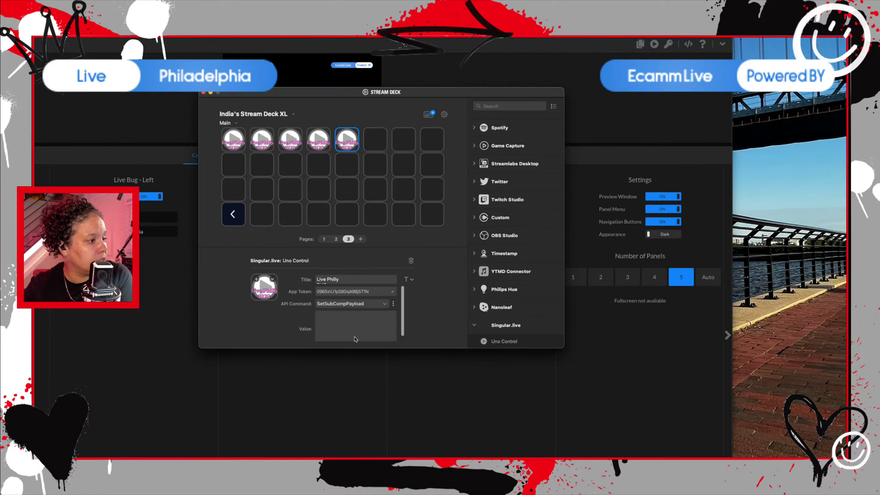
{"action": "left_click", "coordinate": [374, 324]}
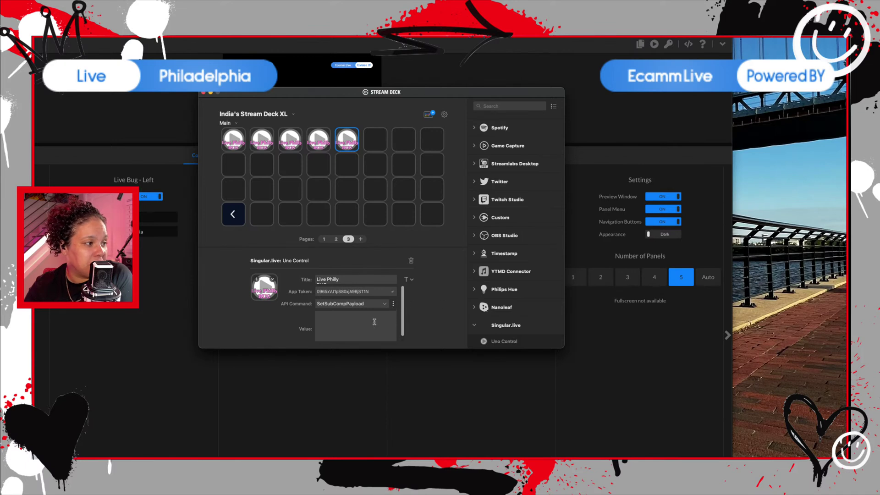
{"action": "scroll", "coordinate": [371, 321], "scroll_direction": "down", "scroll_amount": 1}
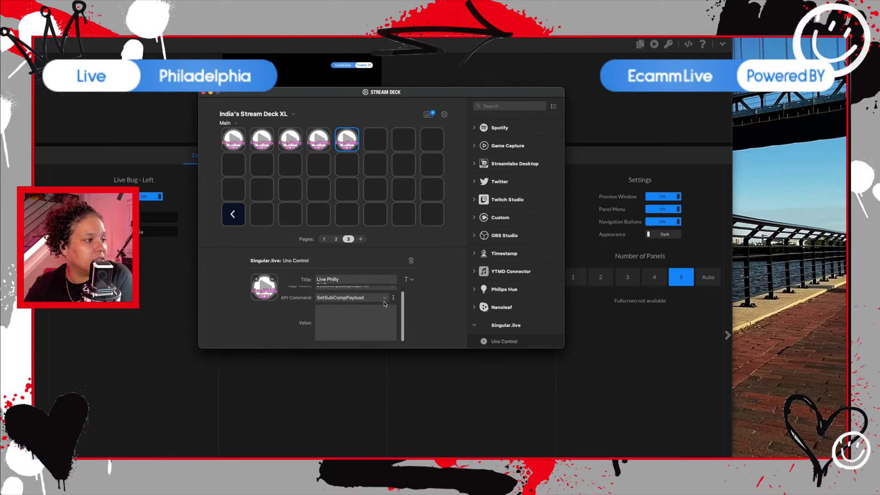
{"action": "left_click", "coordinate": [337, 318]}
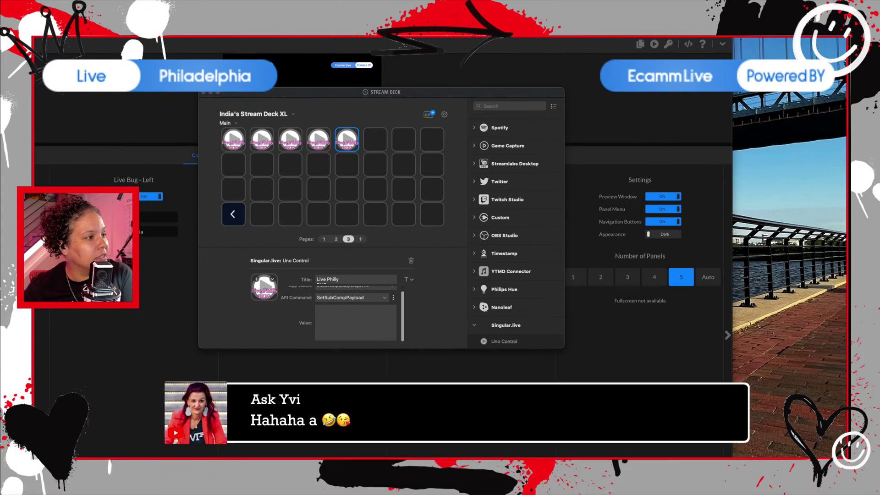
Bring Stream Deck to the front and assign Ecamm Live's Show/Hide Overlay action to the last key of the fourth row
{"action": "left_click", "coordinate": [554, 442]}
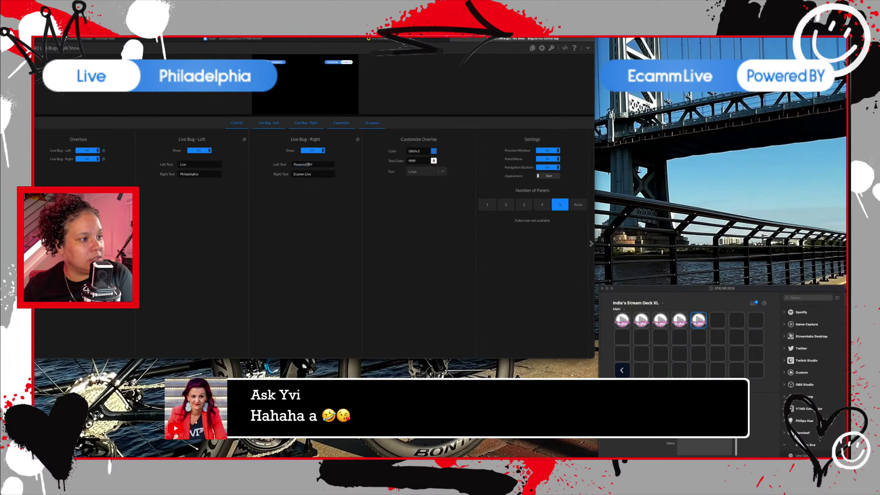
{"action": "left_click", "coordinate": [677, 293]}
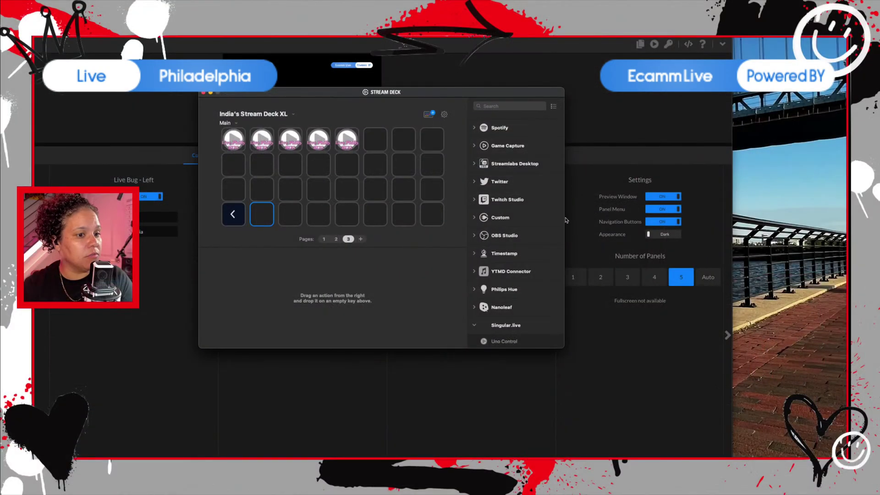
{"action": "left_click_drag", "start_coordinate": [435, 89], "coordinate": [454, 130]}
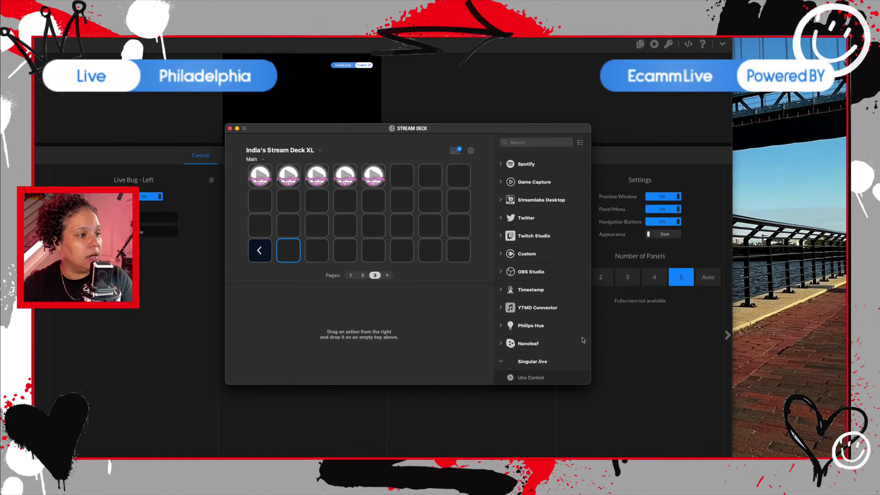
{"action": "scroll", "coordinate": [513, 308], "scroll_direction": "up", "scroll_amount": 8}
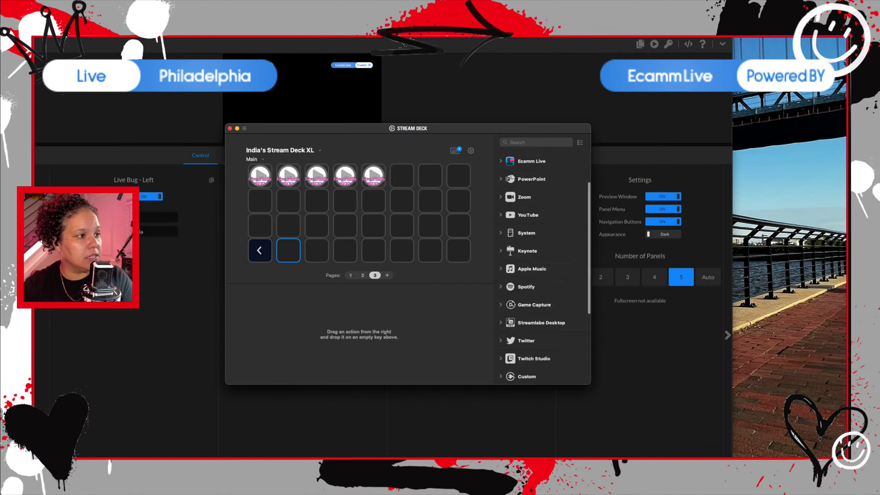
{"action": "left_click", "coordinate": [499, 217]}
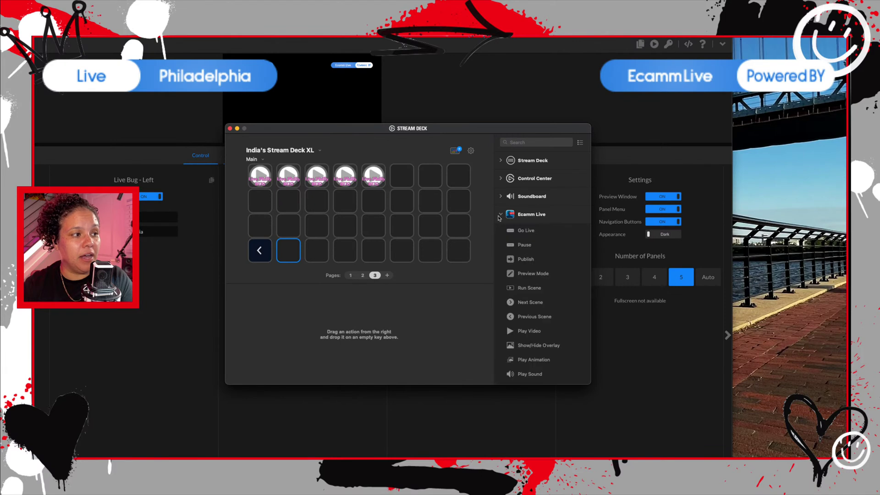
{"action": "scroll", "coordinate": [538, 284], "scroll_direction": "down", "scroll_amount": 2}
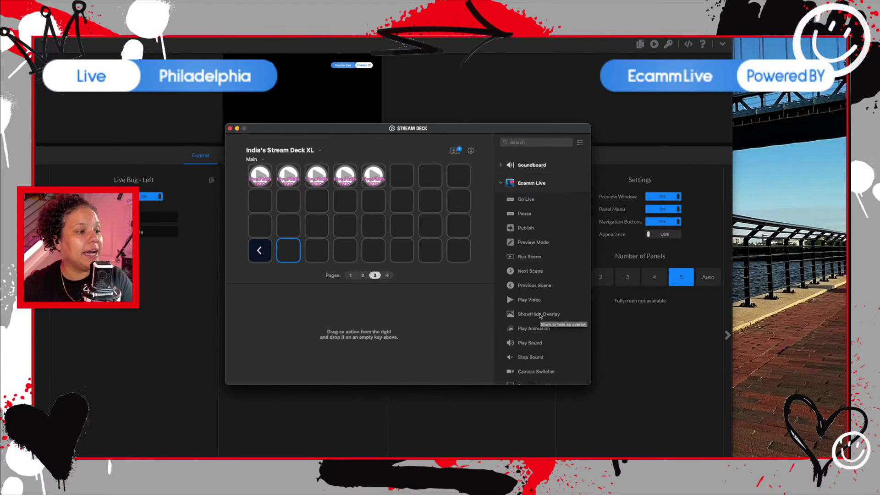
{"action": "left_click_drag", "start_coordinate": [539, 315], "coordinate": [462, 255]}
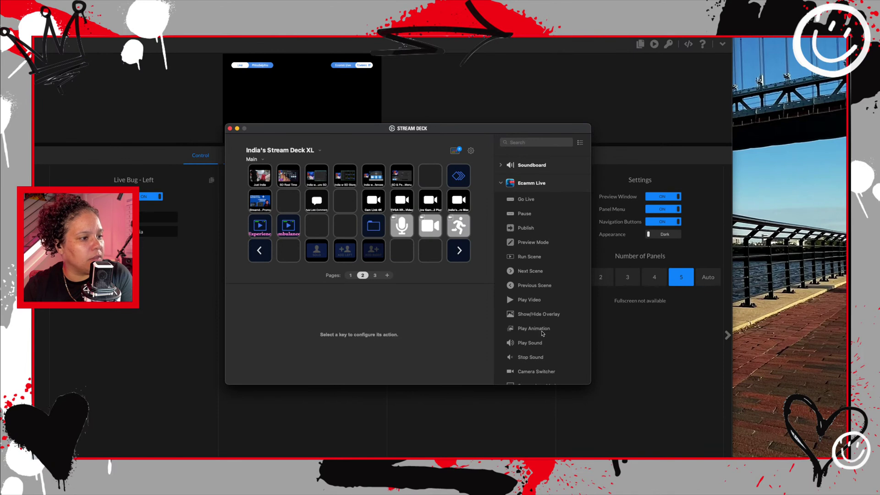
Return to page 3 and check the overlays selectable for the Live Philly Bug key, keeping its current choice
{"action": "left_click", "coordinate": [467, 255]}
{"action": "double_click", "coordinate": [464, 255]}
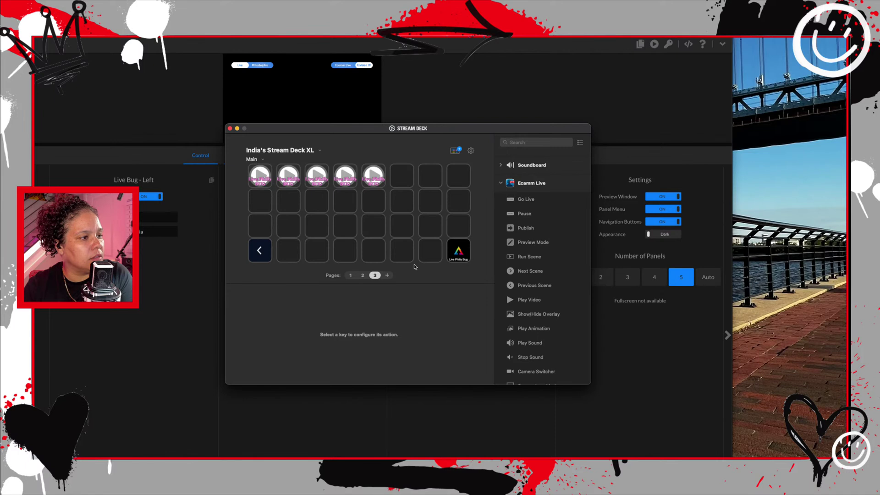
{"action": "left_click", "coordinate": [459, 257]}
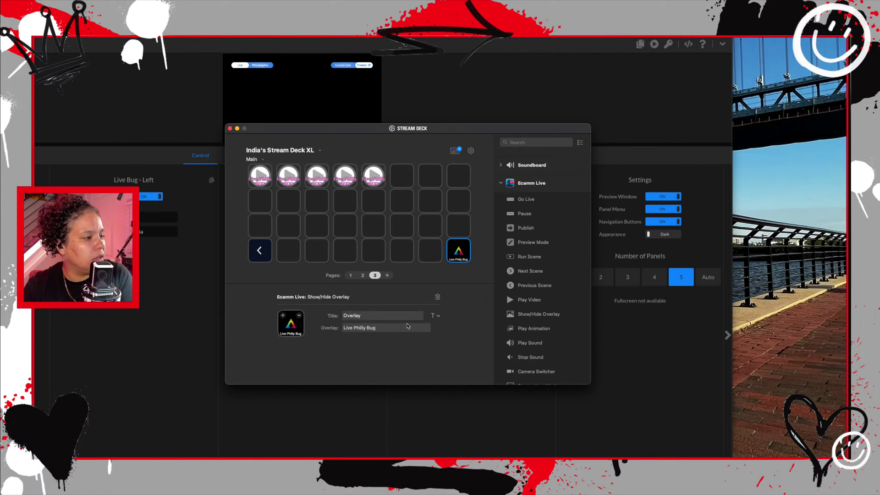
{"action": "left_click", "coordinate": [405, 329]}
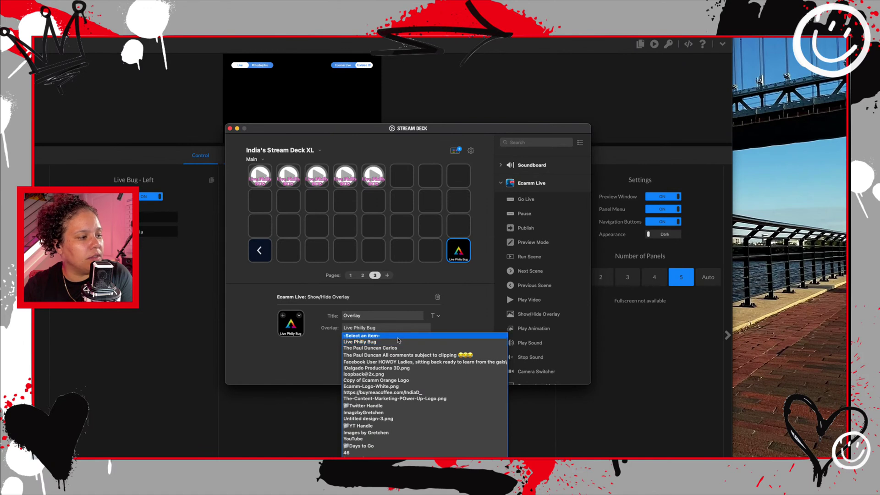
{"action": "left_click", "coordinate": [455, 291]}
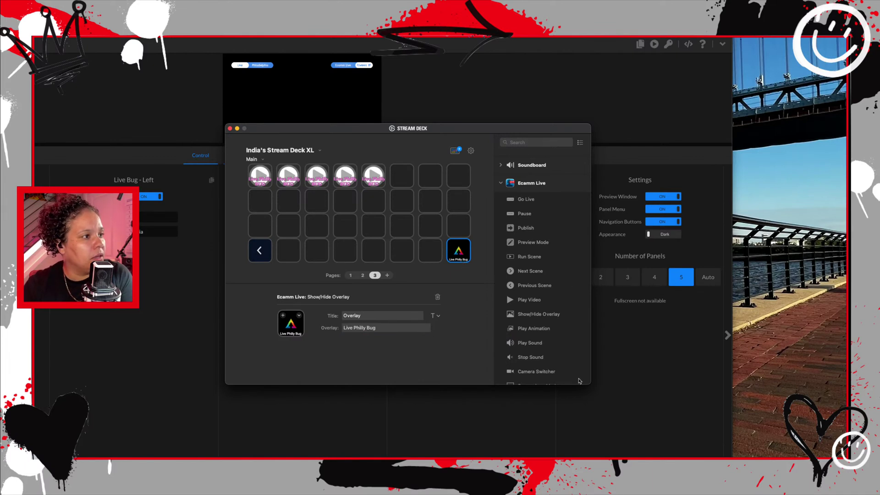
Switch from Stream Deck back to the browser and open the UNO Overlays library
{"action": "scroll", "coordinate": [578, 380], "scroll_direction": "down", "scroll_amount": 1}
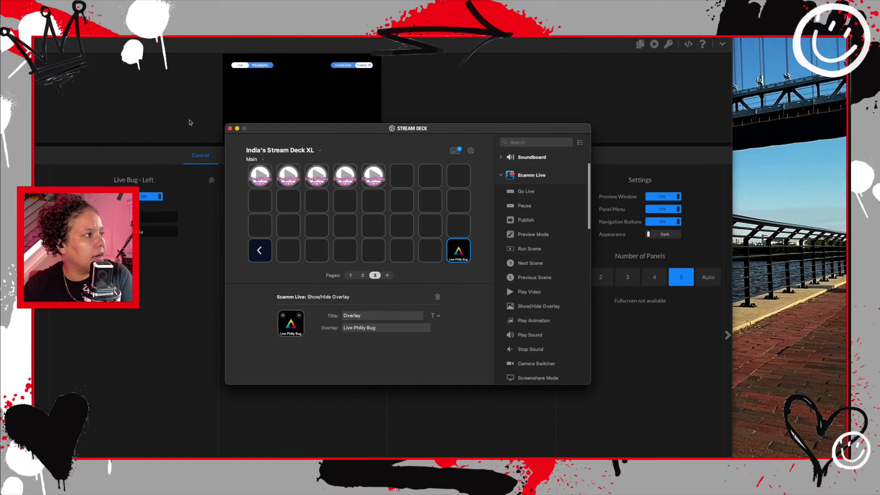
{"action": "left_click", "coordinate": [175, 122]}
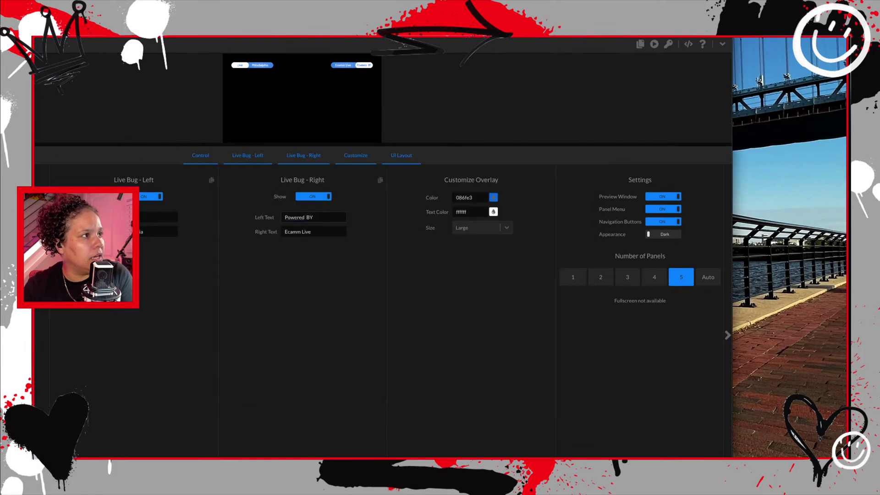
{"action": "left_click", "coordinate": [463, 38]}
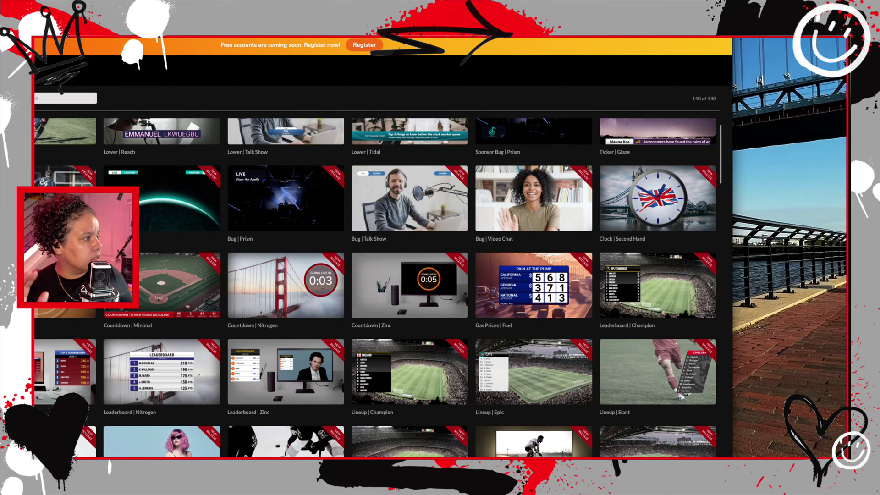
Browse the UNO overlay templates and resize the browser window so the Filters column fits on screen
{"action": "scroll", "coordinate": [316, 245], "scroll_direction": "down", "scroll_amount": 2}
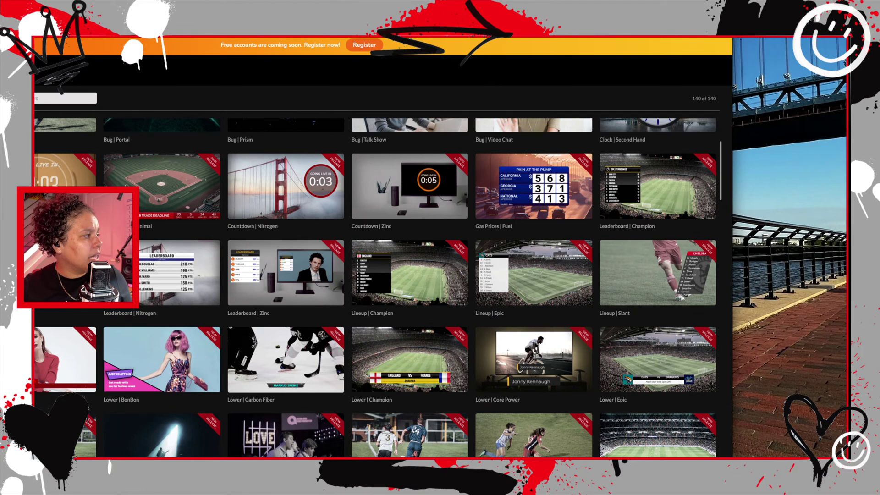
{"action": "scroll", "coordinate": [152, 235], "scroll_direction": "down", "scroll_amount": 1}
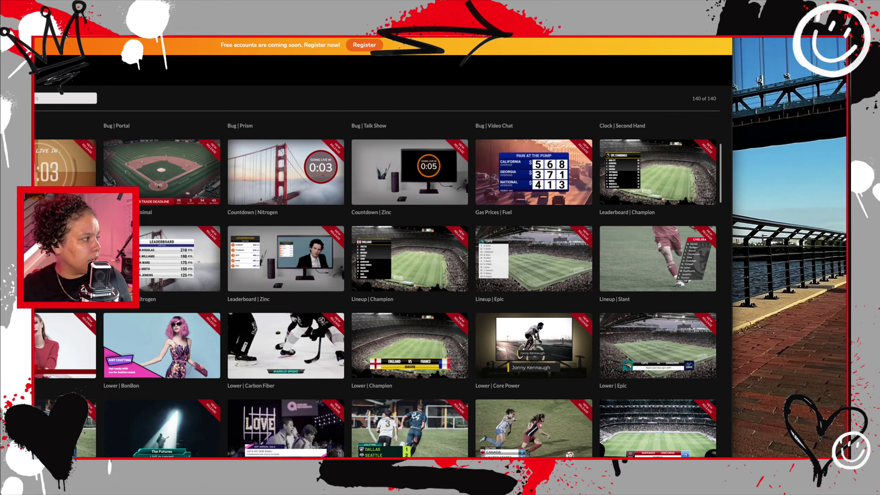
{"action": "left_click_drag", "start_coordinate": [0, 248], "coordinate": [46, 248]}
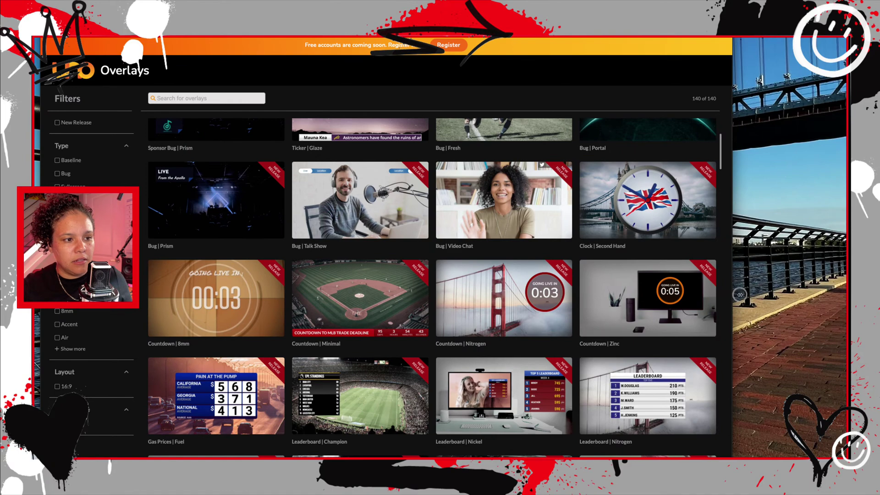
{"action": "mouse_move", "coordinate": [732, 296]}
{"action": "left_mouse_down"}
{"action": "mouse_move", "coordinate": [783, 295]}
{"action": "mouse_move", "coordinate": [724, 295]}
{"action": "left_mouse_up"}
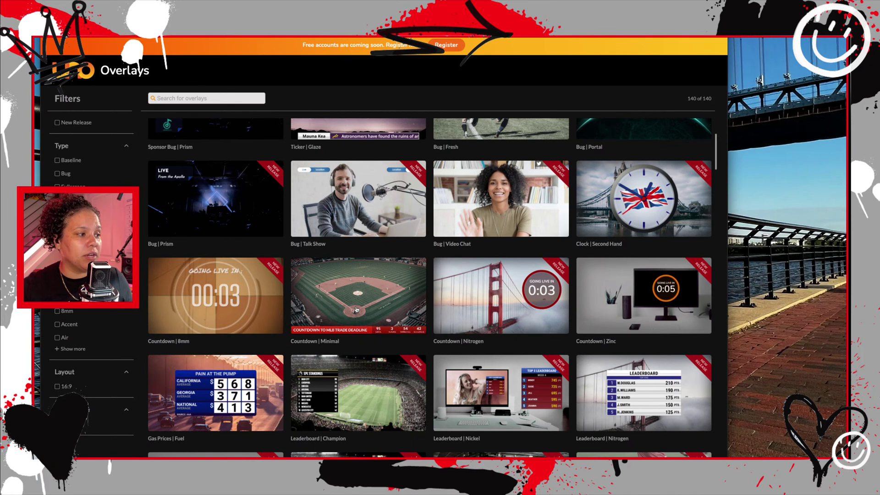
Preview the Countdown | Minimal overlay, return to the UNO home page and reopen the overlay library
{"action": "left_click", "coordinate": [356, 310]}
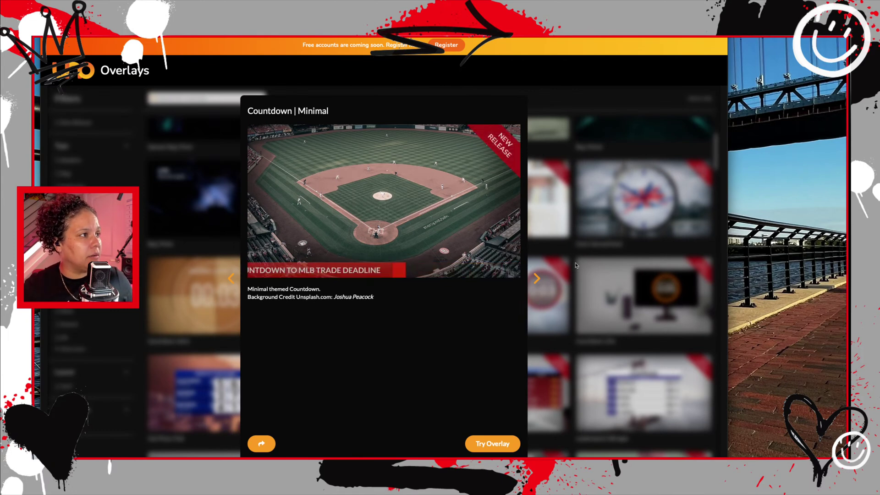
{"action": "key", "text": "super+Left"}
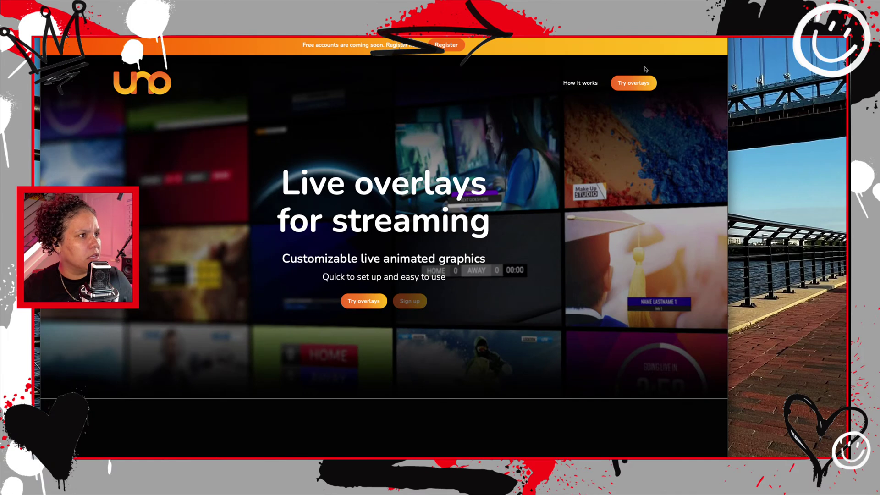
{"action": "left_click", "coordinate": [366, 302]}
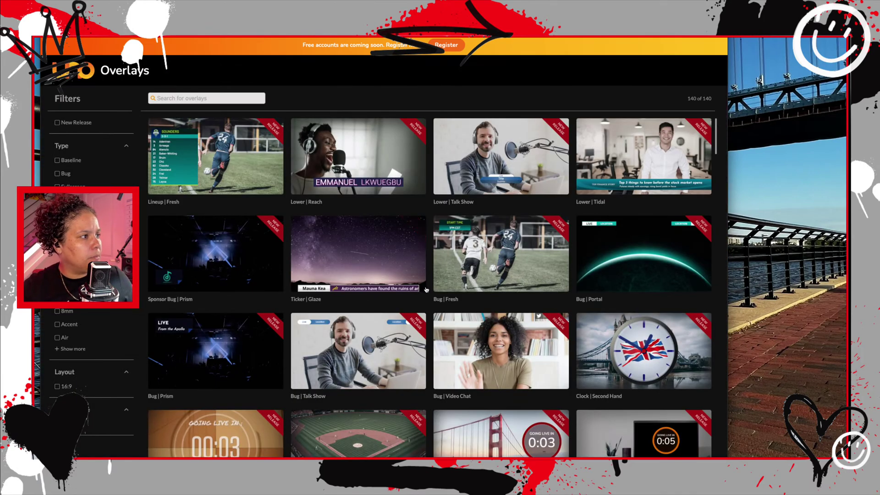
Preview the Countdown | Nitrogen and Countdown | Zinc overlays, closing each preview
{"action": "scroll", "coordinate": [419, 289], "scroll_direction": "down", "scroll_amount": 2}
{"action": "scroll", "coordinate": [426, 290], "scroll_direction": "down", "scroll_amount": 3}
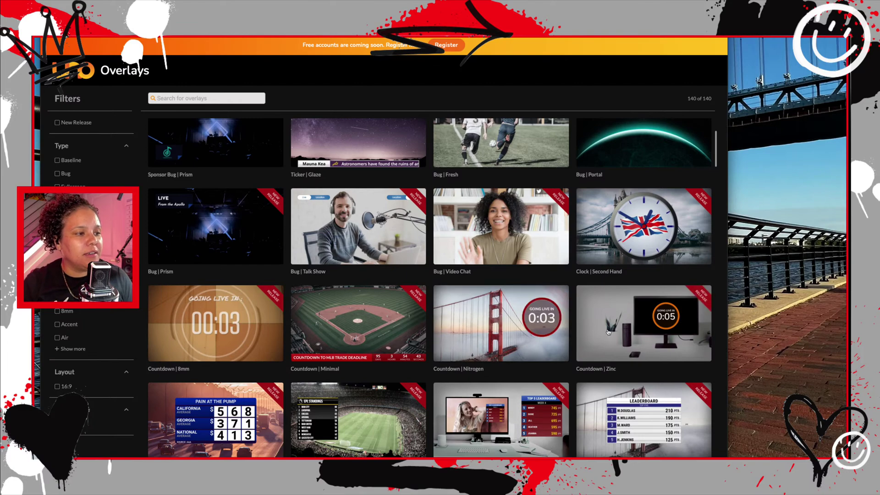
{"action": "left_click", "coordinate": [540, 329]}
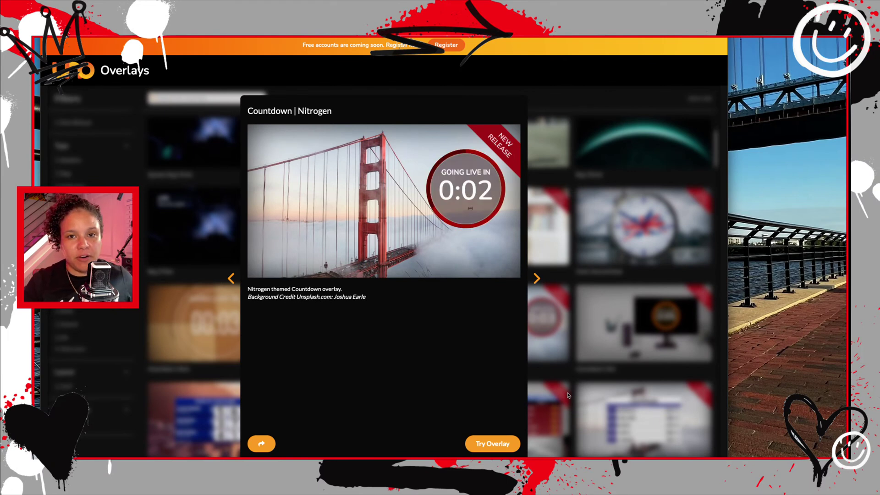
{"action": "left_click", "coordinate": [559, 349]}
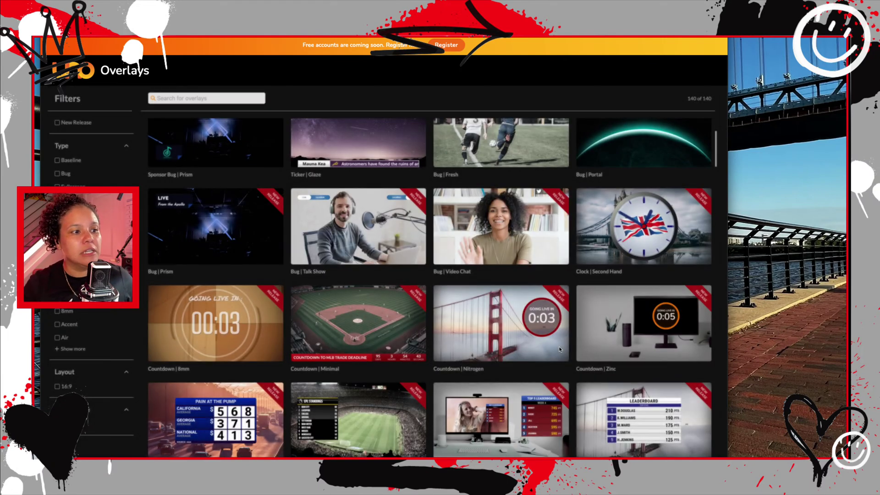
{"action": "left_click", "coordinate": [663, 345]}
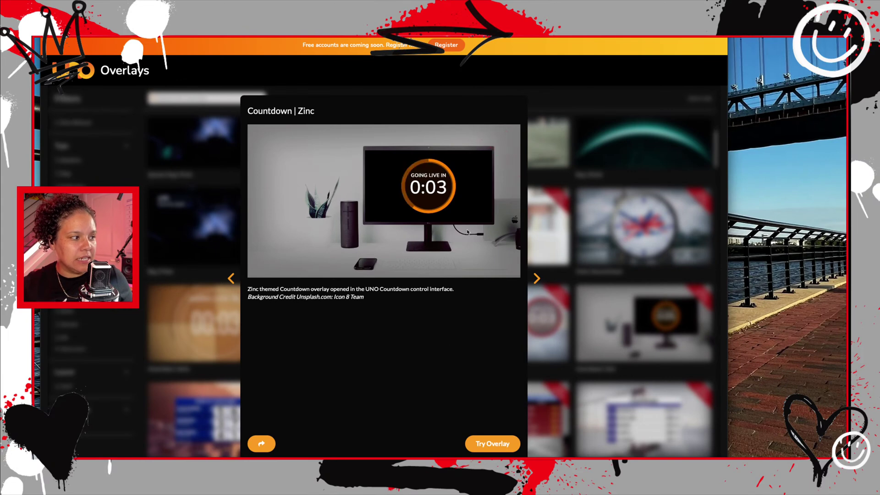
{"action": "left_click", "coordinate": [619, 275]}
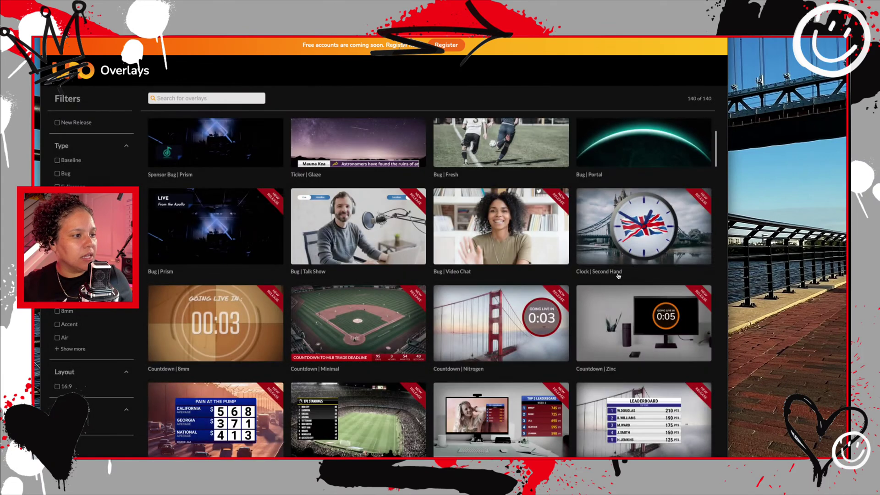
Preview the Lower | BonBon overlay and the list of overlays it includes, and close it
{"action": "scroll", "coordinate": [571, 296], "scroll_direction": "down", "scroll_amount": 3}
{"action": "scroll", "coordinate": [571, 296], "scroll_direction": "down", "scroll_amount": 1}
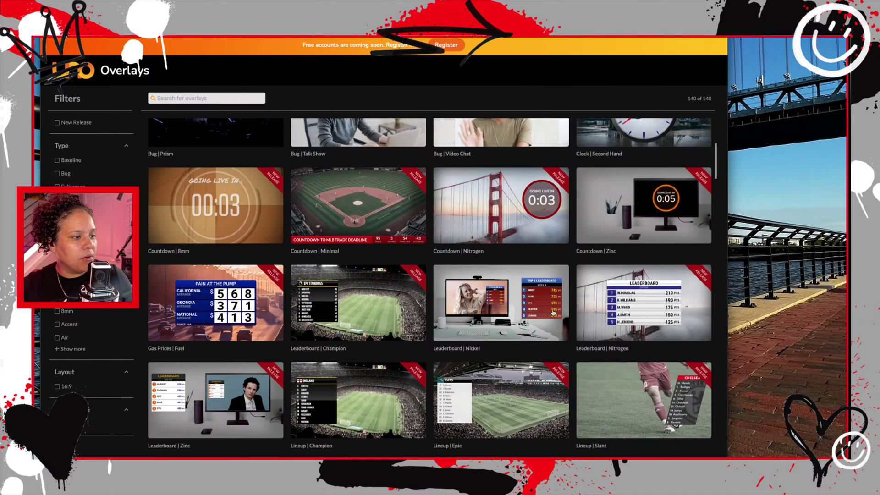
{"action": "scroll", "coordinate": [553, 313], "scroll_direction": "down", "scroll_amount": 2}
{"action": "scroll", "coordinate": [553, 313], "scroll_direction": "down", "scroll_amount": 3}
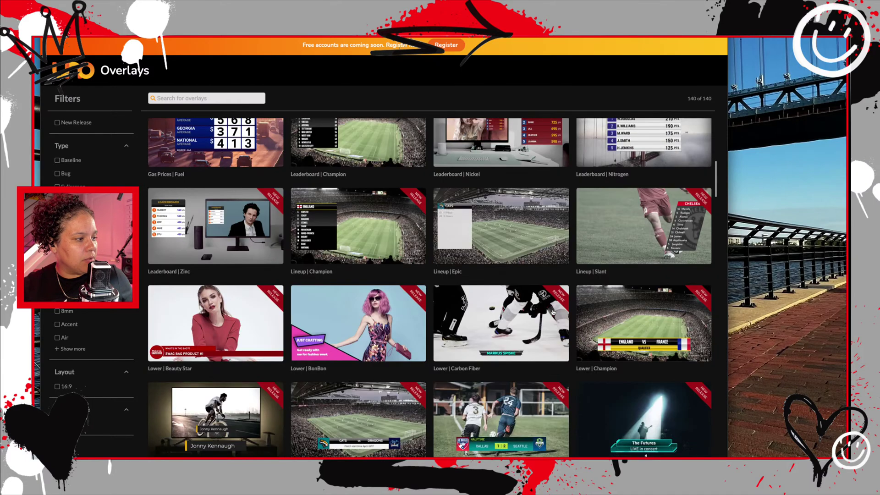
{"action": "scroll", "coordinate": [553, 313], "scroll_direction": "down", "scroll_amount": 1}
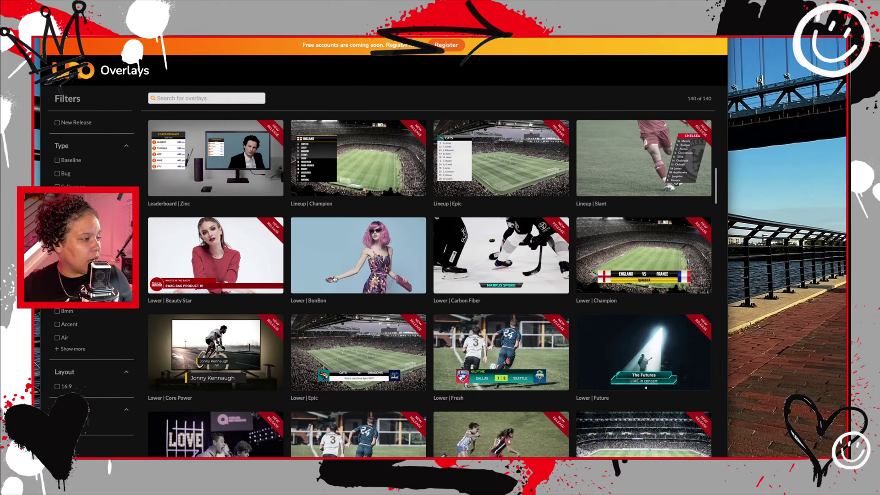
{"action": "scroll", "coordinate": [316, 307], "scroll_direction": "down", "scroll_amount": 1}
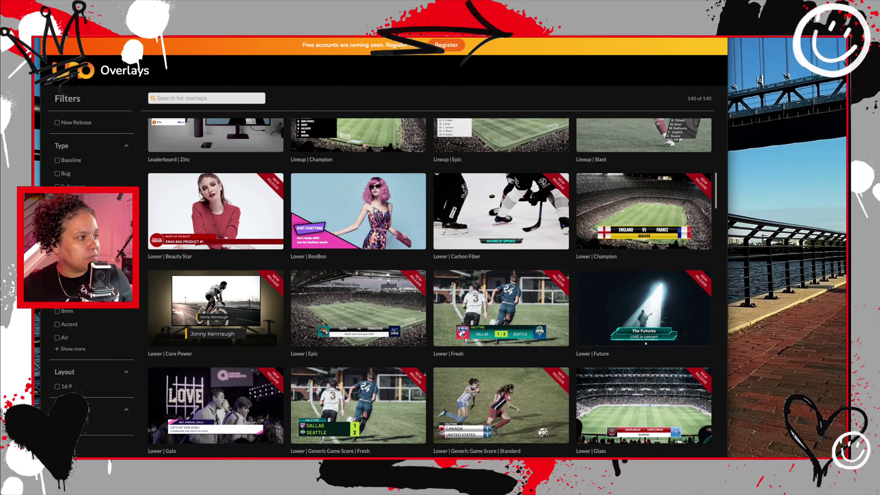
{"action": "left_click", "coordinate": [375, 209]}
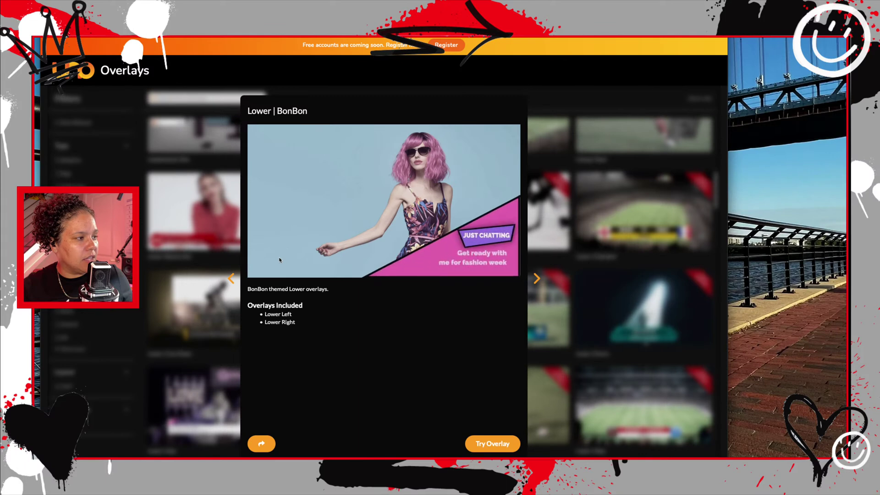
{"action": "left_click", "coordinate": [574, 283]}
Preview the Lower | Headline, Lower | Kaleidoscope and Lower | Lunar overlays in sequence and close the preview
{"action": "scroll", "coordinate": [574, 282], "scroll_direction": "down", "scroll_amount": 1}
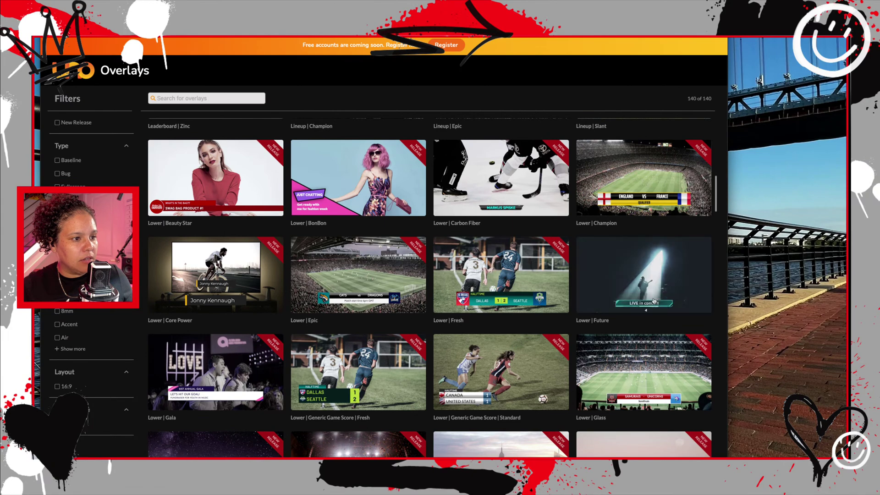
{"action": "scroll", "coordinate": [653, 301], "scroll_direction": "down", "scroll_amount": 5}
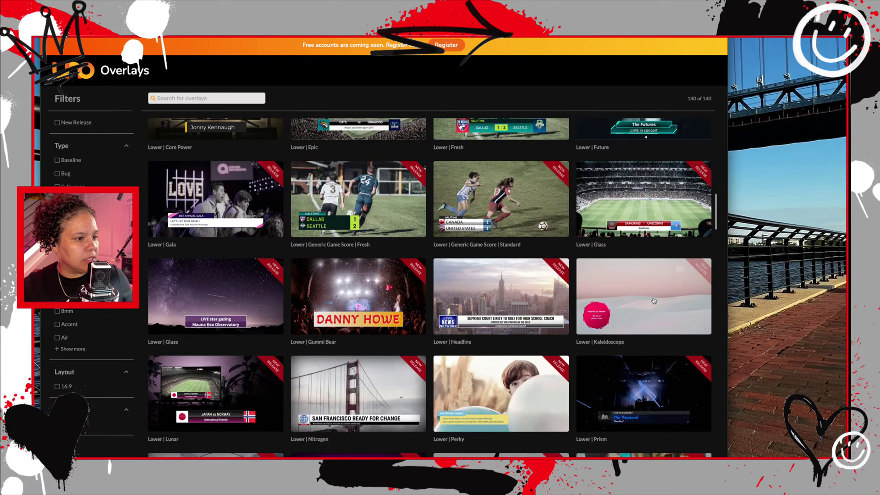
{"action": "left_click", "coordinate": [529, 325]}
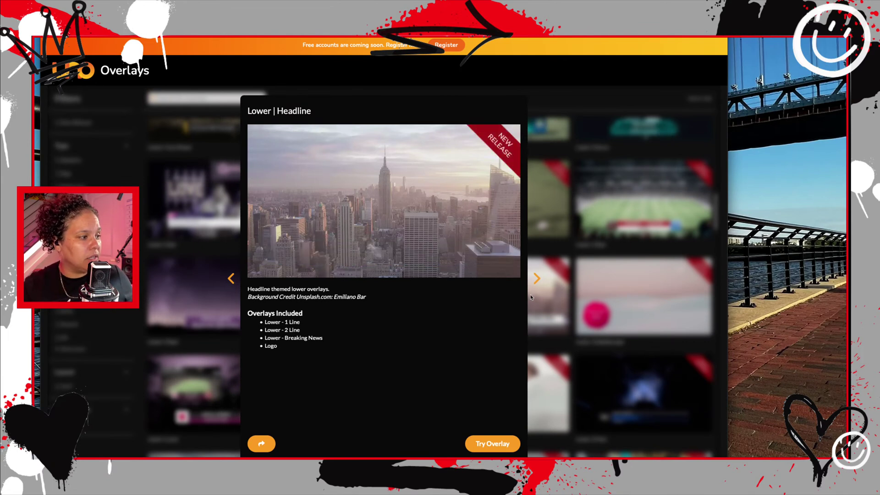
{"action": "left_click", "coordinate": [537, 278]}
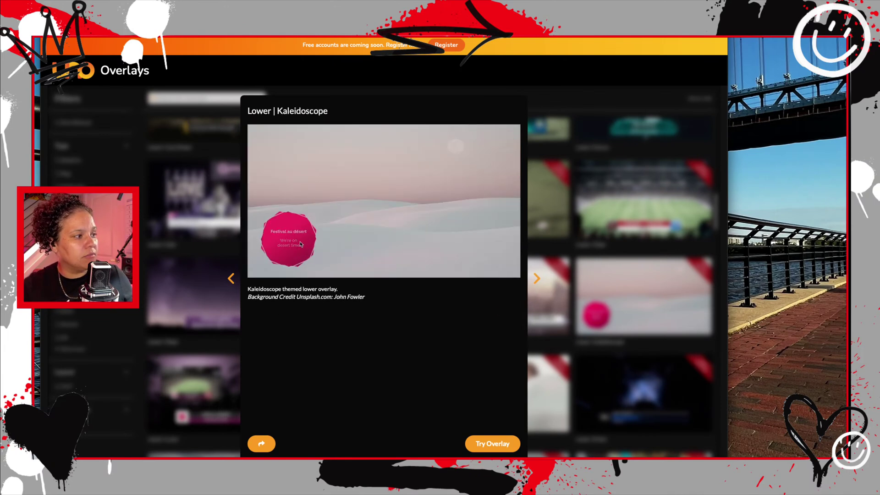
{"action": "left_click", "coordinate": [537, 279]}
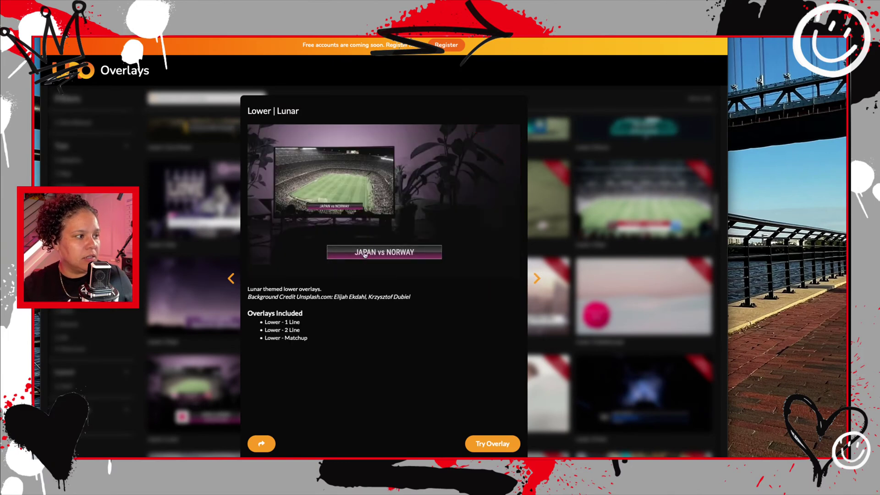
{"action": "left_click", "coordinate": [577, 312]}
Look through the remaining lower, scoreboard and ticker templates and preview the Time Bug | Pyrite overlay, closing it again
{"action": "scroll", "coordinate": [577, 312], "scroll_direction": "down", "scroll_amount": 4}
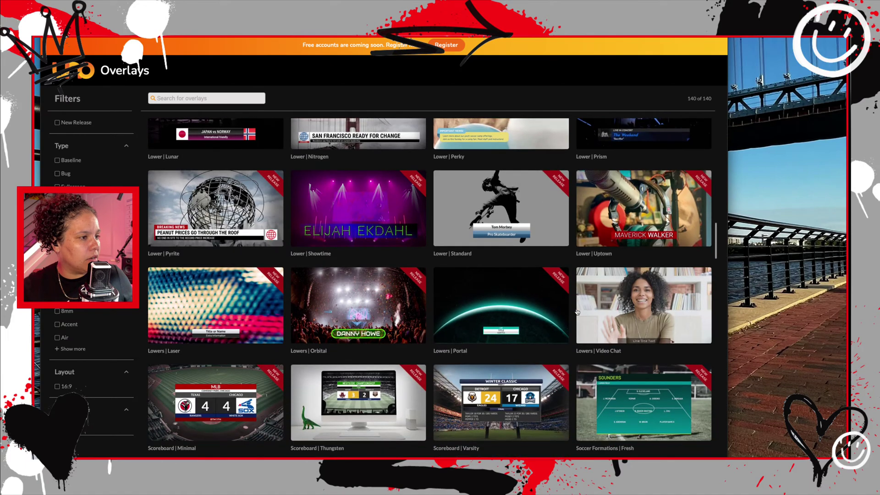
{"action": "scroll", "coordinate": [576, 312], "scroll_direction": "down", "scroll_amount": 1}
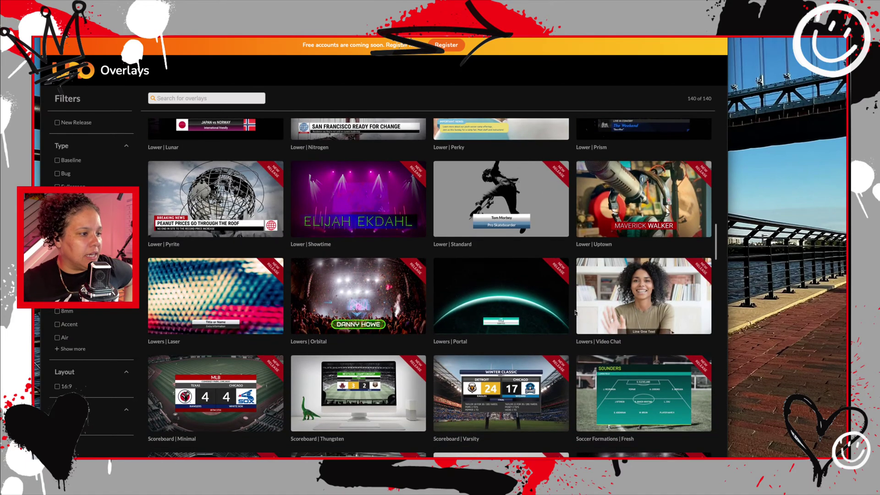
{"action": "scroll", "coordinate": [576, 312], "scroll_direction": "down", "scroll_amount": 3}
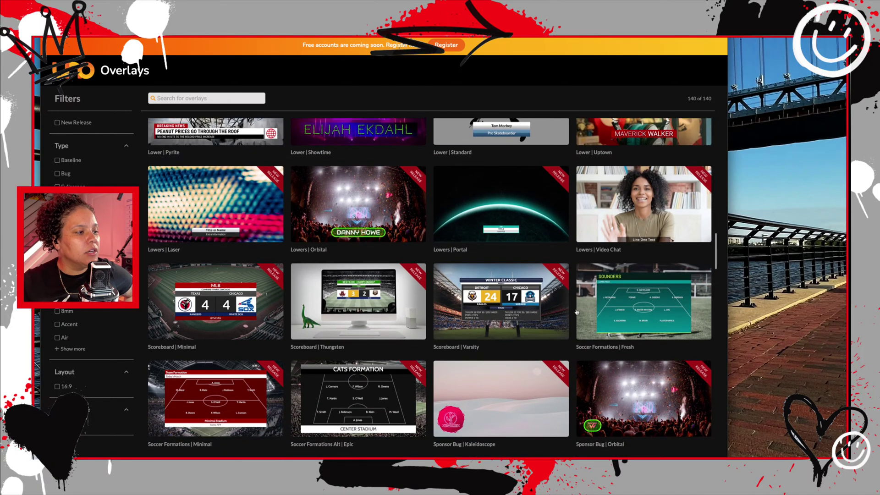
{"action": "scroll", "coordinate": [576, 312], "scroll_direction": "down", "scroll_amount": 4}
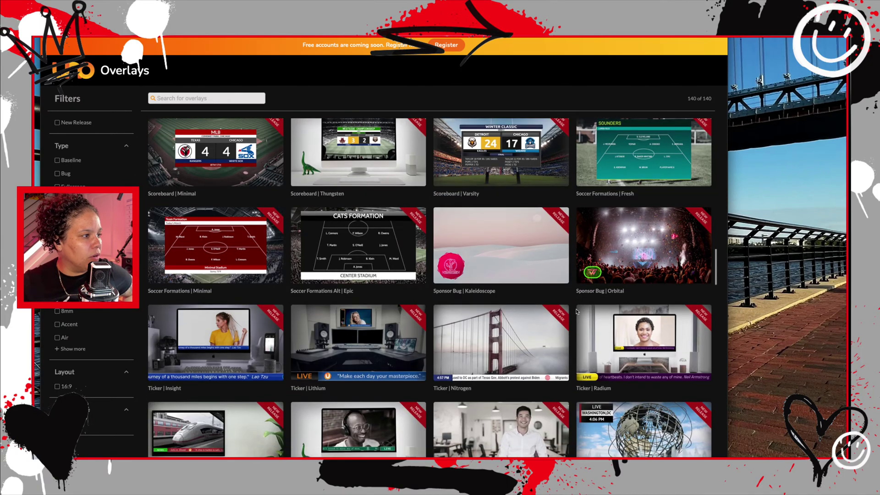
{"action": "scroll", "coordinate": [576, 312], "scroll_direction": "down", "scroll_amount": 1}
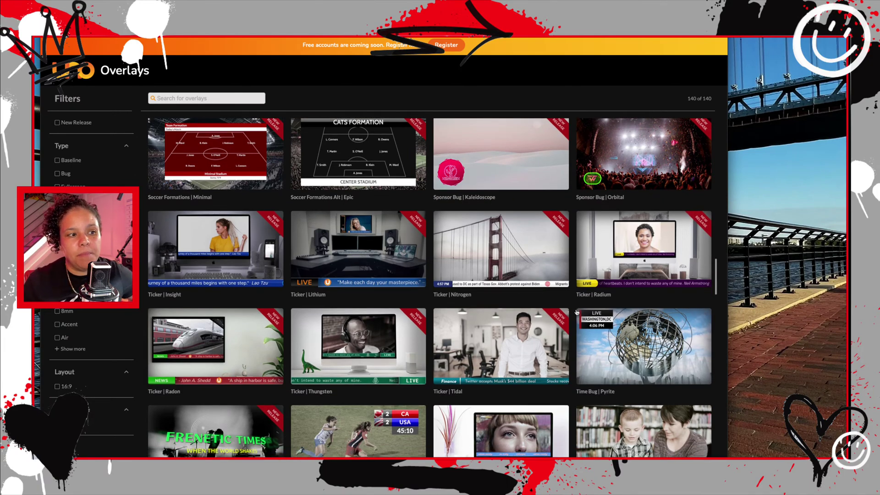
{"action": "left_click", "coordinate": [602, 326]}
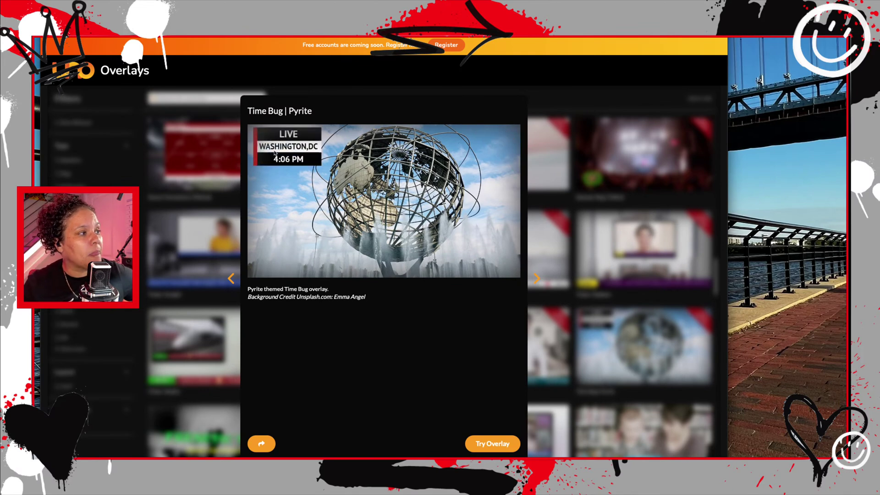
{"action": "left_click", "coordinate": [627, 300]}
Preview the Ticker | Radium overlay and its description, and close it
{"action": "scroll", "coordinate": [627, 300], "scroll_direction": "down", "scroll_amount": 3}
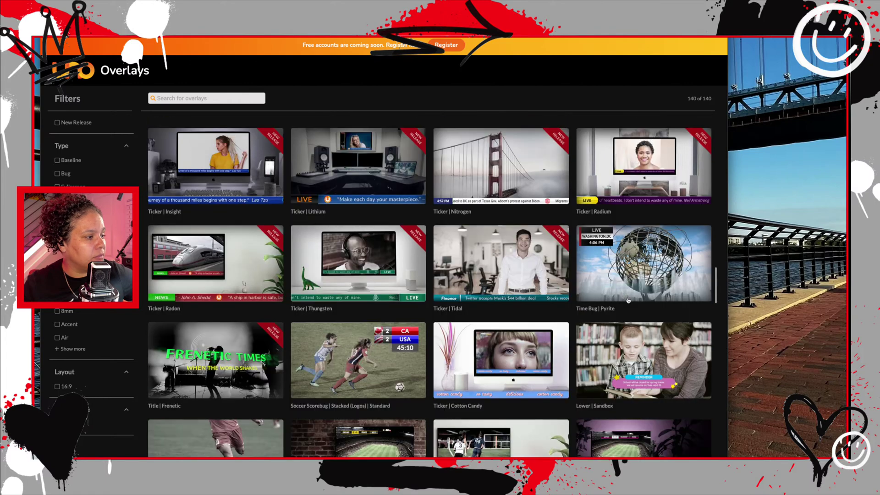
{"action": "scroll", "coordinate": [628, 301], "scroll_direction": "down", "scroll_amount": 1}
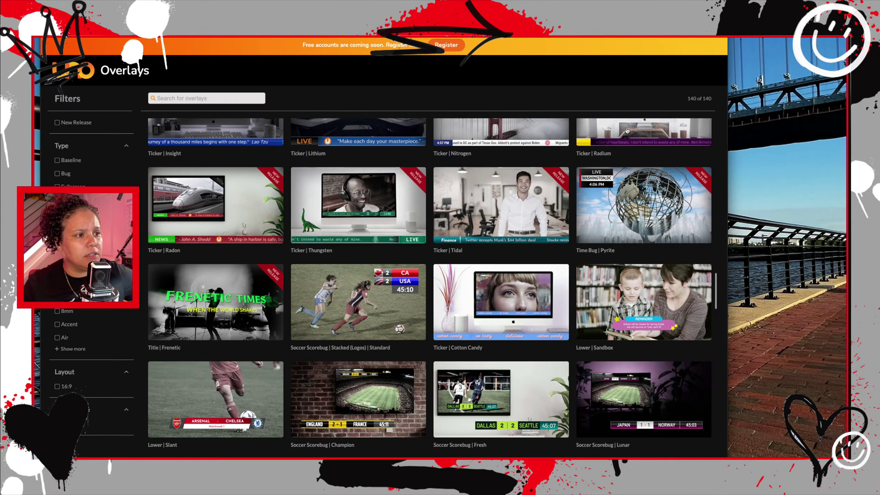
{"action": "scroll", "coordinate": [628, 138], "scroll_direction": "up", "scroll_amount": 1}
{"action": "left_click", "coordinate": [634, 186]}
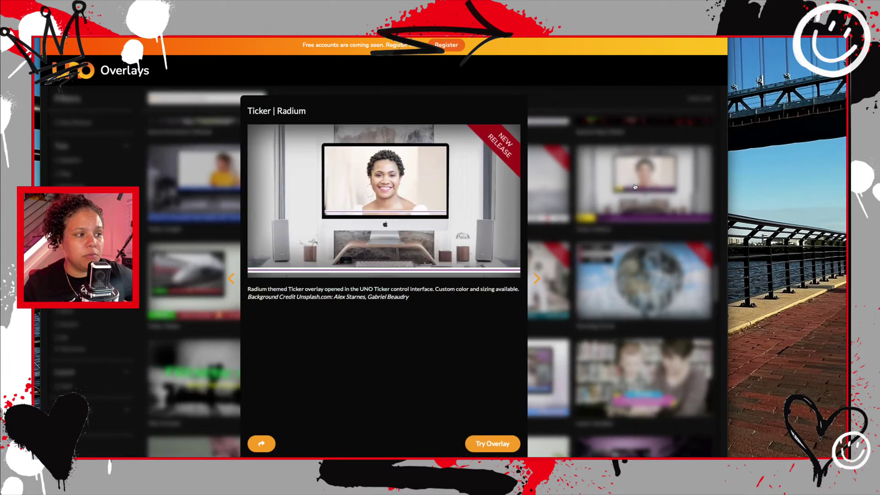
{"action": "left_click", "coordinate": [570, 218]}
Examine the ticker, soccer, tennis and badminton scorebug, and bug templates further down the overlay library
{"action": "scroll", "coordinate": [521, 254], "scroll_direction": "down", "scroll_amount": 2}
{"action": "scroll", "coordinate": [521, 255], "scroll_direction": "up", "scroll_amount": 2}
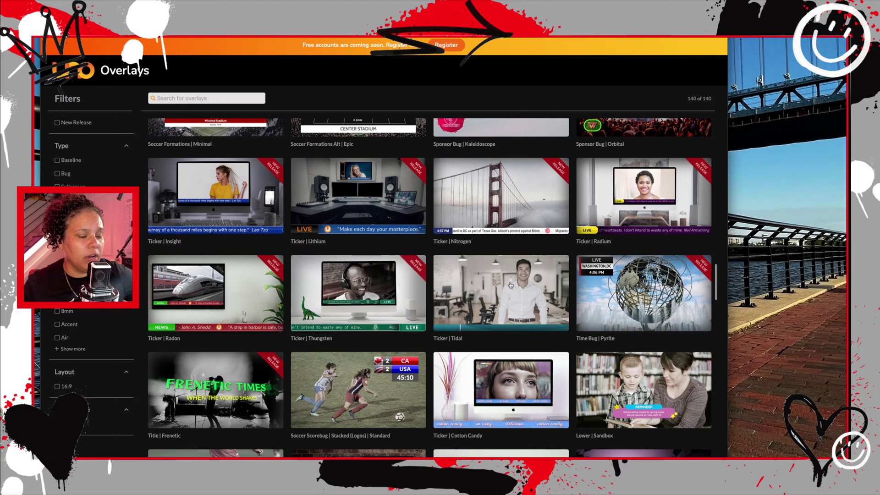
{"action": "scroll", "coordinate": [519, 283], "scroll_direction": "down", "scroll_amount": 2}
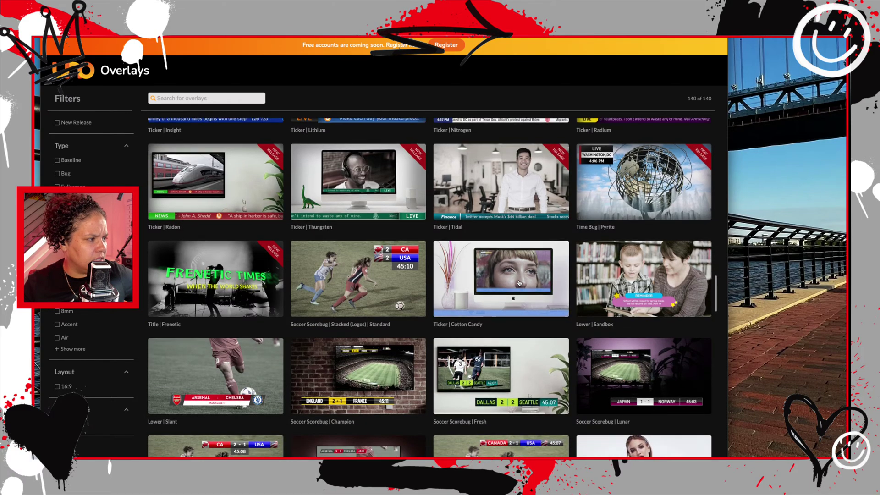
{"action": "scroll", "coordinate": [519, 283], "scroll_direction": "down", "scroll_amount": 1}
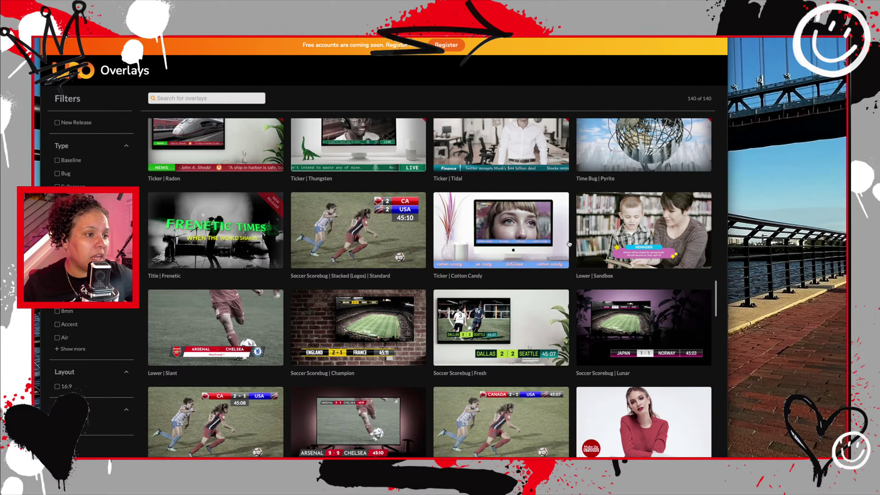
{"action": "scroll", "coordinate": [660, 245], "scroll_direction": "down", "scroll_amount": 6}
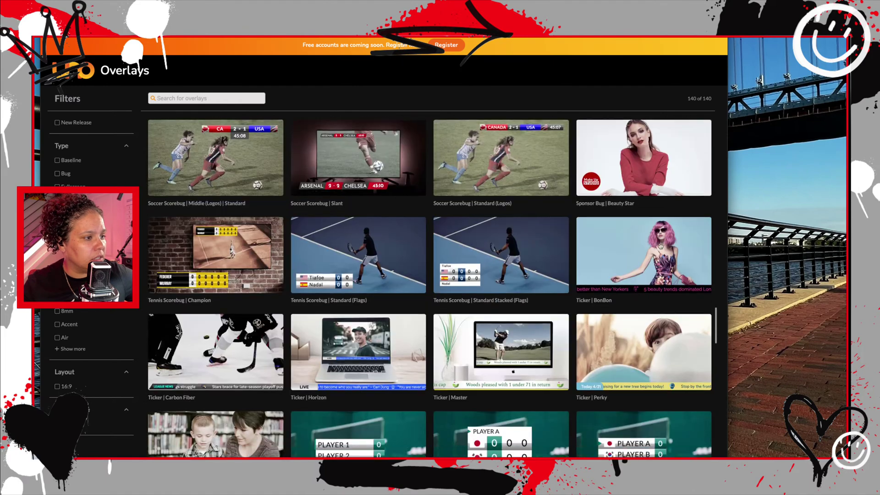
{"action": "scroll", "coordinate": [660, 246], "scroll_direction": "down", "scroll_amount": 1}
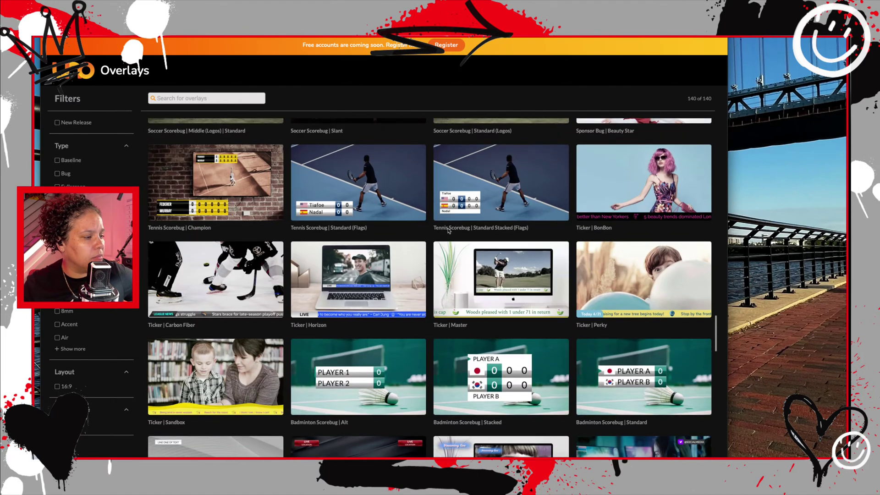
{"action": "scroll", "coordinate": [405, 236], "scroll_direction": "down", "scroll_amount": 1}
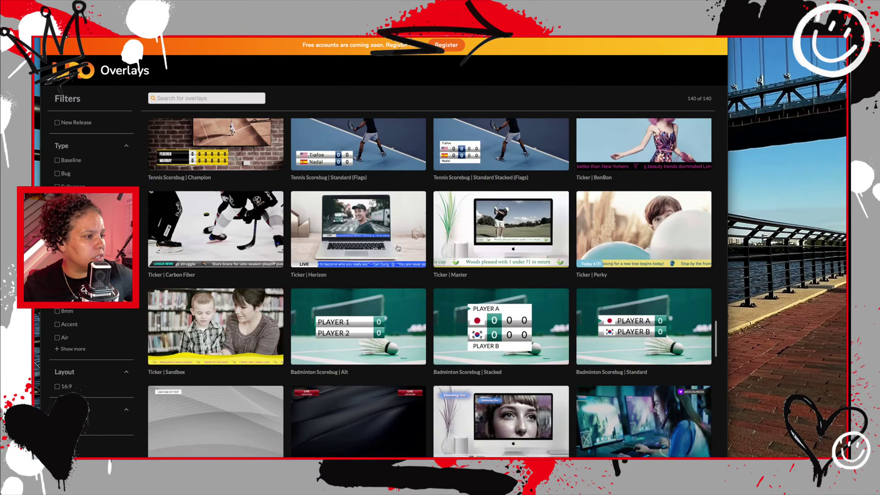
{"action": "scroll", "coordinate": [522, 261], "scroll_direction": "down", "scroll_amount": 3}
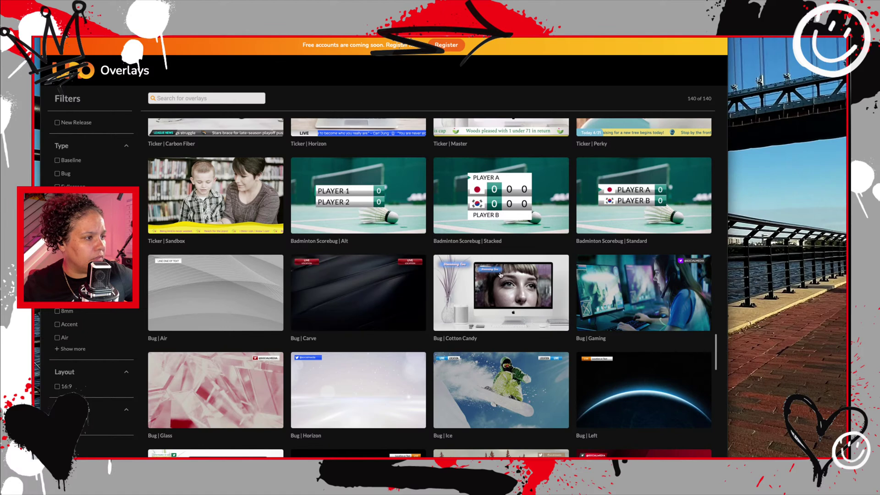
{"action": "scroll", "coordinate": [501, 275], "scroll_direction": "down", "scroll_amount": 1}
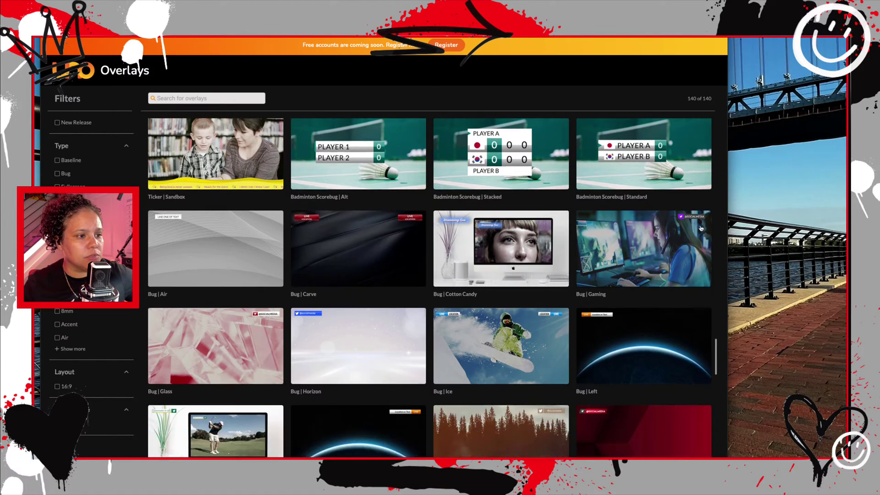
Preview the Fullscreen Countdown | Ring and Fullscreen Countdown | Title Card overlays one after the other, closing each preview
{"action": "scroll", "coordinate": [691, 233], "scroll_direction": "down", "scroll_amount": 6}
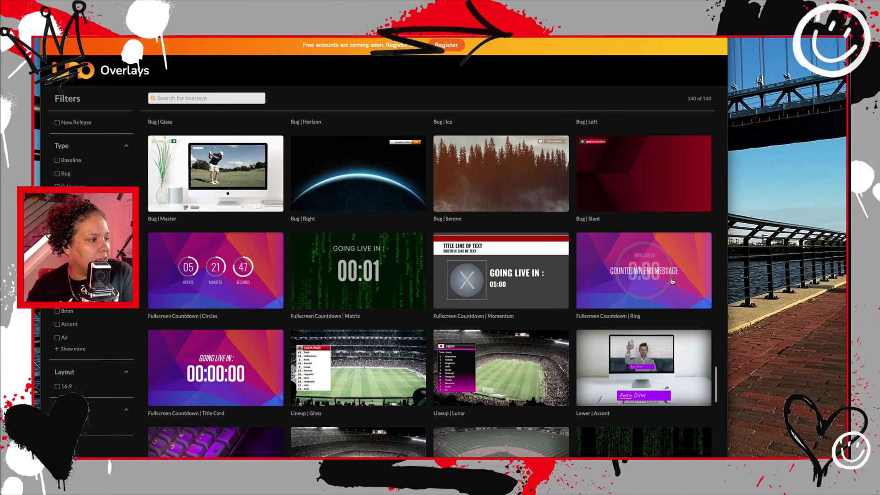
{"action": "left_click", "coordinate": [694, 301]}
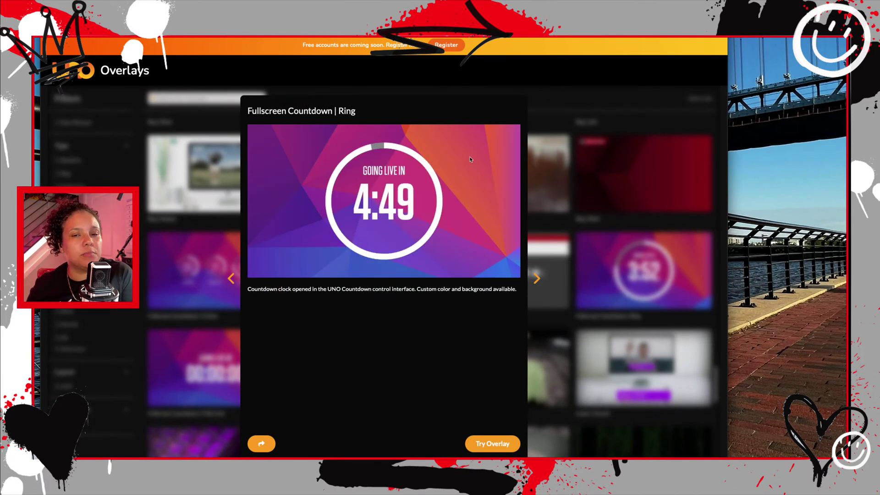
{"action": "left_click", "coordinate": [539, 192]}
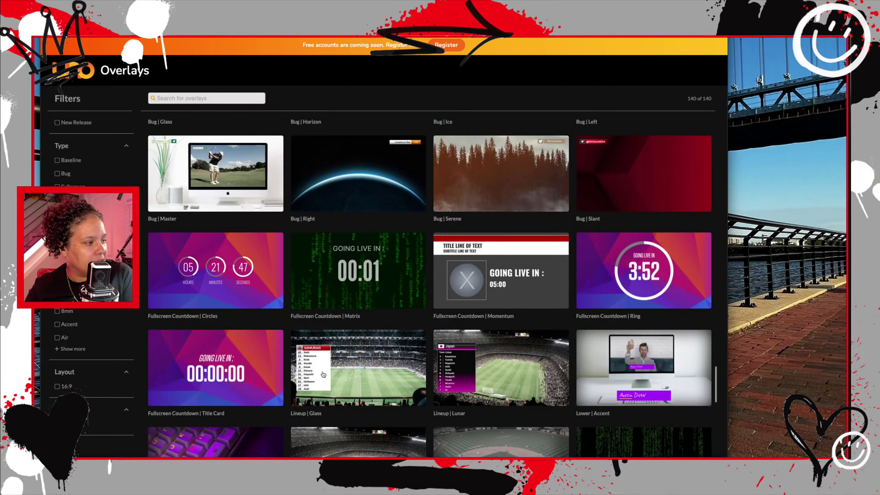
{"action": "left_click", "coordinate": [197, 359]}
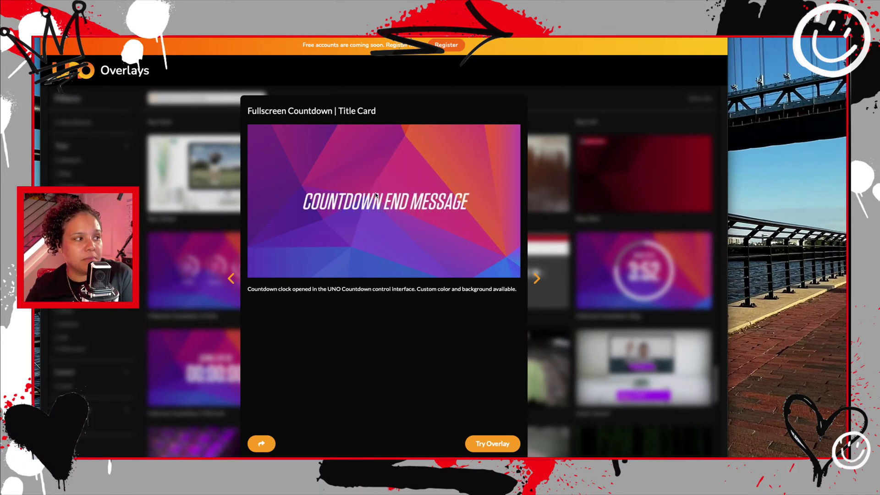
{"action": "left_click", "coordinate": [610, 217]}
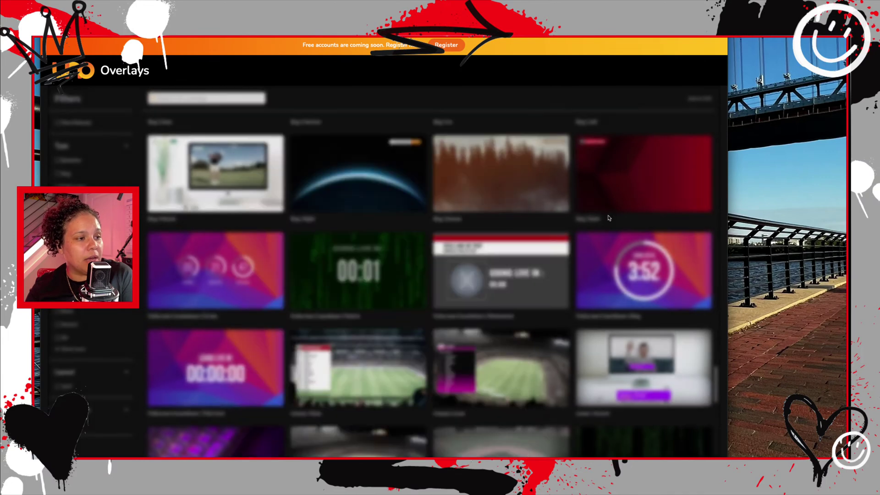
Examine the lineup, lower, sponsor bug, soccer and tennis scorebug, and ticker templates further down the overlay library
{"action": "scroll", "coordinate": [557, 268], "scroll_direction": "down", "scroll_amount": 1}
{"action": "scroll", "coordinate": [557, 268], "scroll_direction": "down", "scroll_amount": 5}
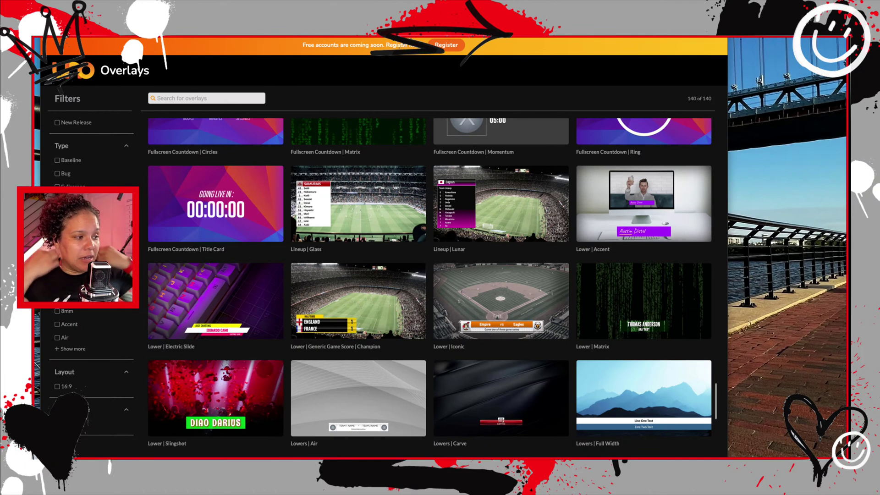
{"action": "scroll", "coordinate": [430, 287], "scroll_direction": "down", "scroll_amount": 1}
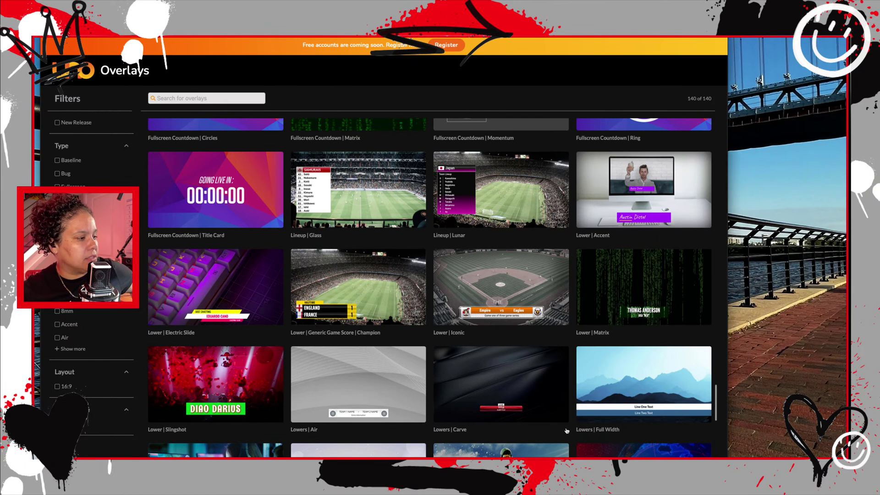
{"action": "scroll", "coordinate": [429, 287], "scroll_direction": "down", "scroll_amount": 1}
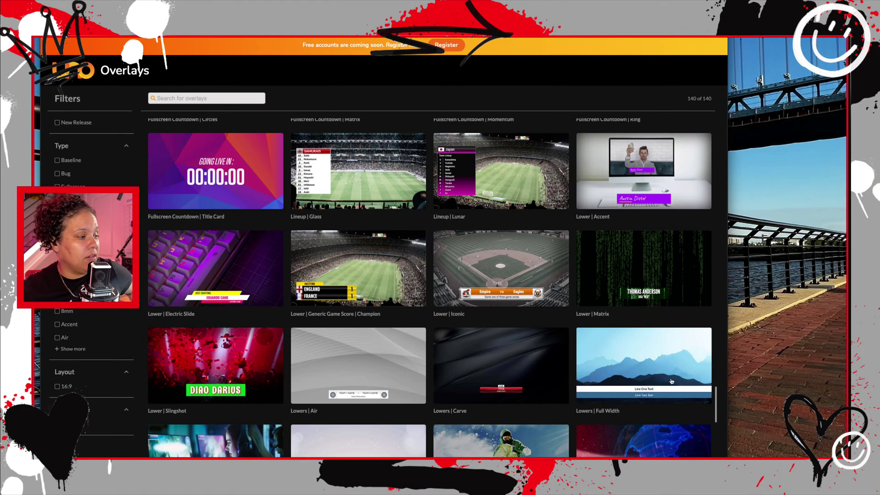
{"action": "scroll", "coordinate": [672, 379], "scroll_direction": "down", "scroll_amount": 2}
{"action": "scroll", "coordinate": [668, 348], "scroll_direction": "down", "scroll_amount": 4}
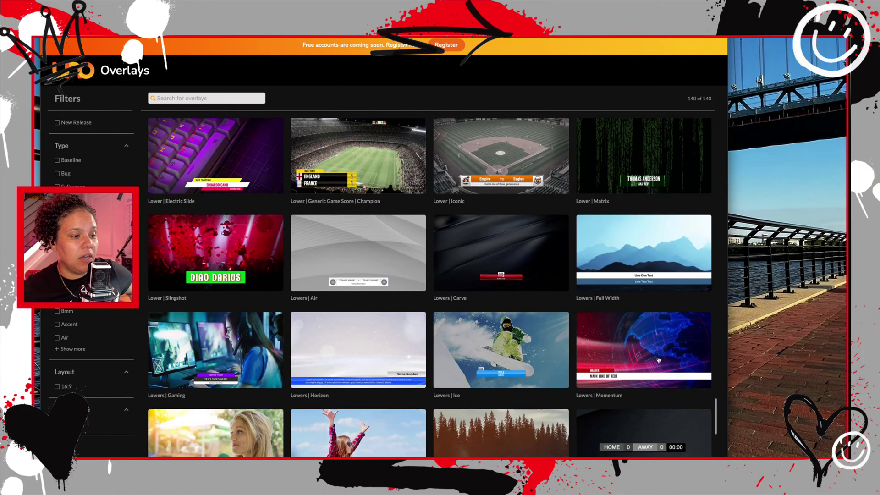
{"action": "scroll", "coordinate": [658, 359], "scroll_direction": "down", "scroll_amount": 4}
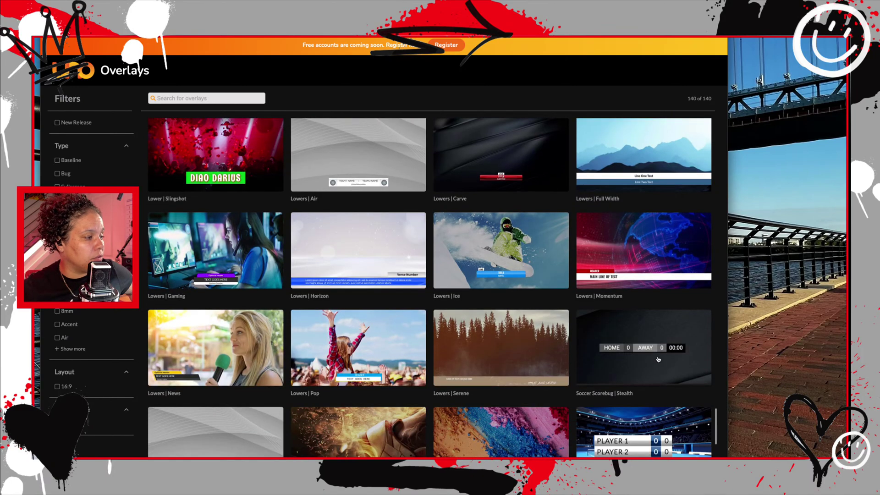
{"action": "scroll", "coordinate": [658, 359], "scroll_direction": "down", "scroll_amount": 2}
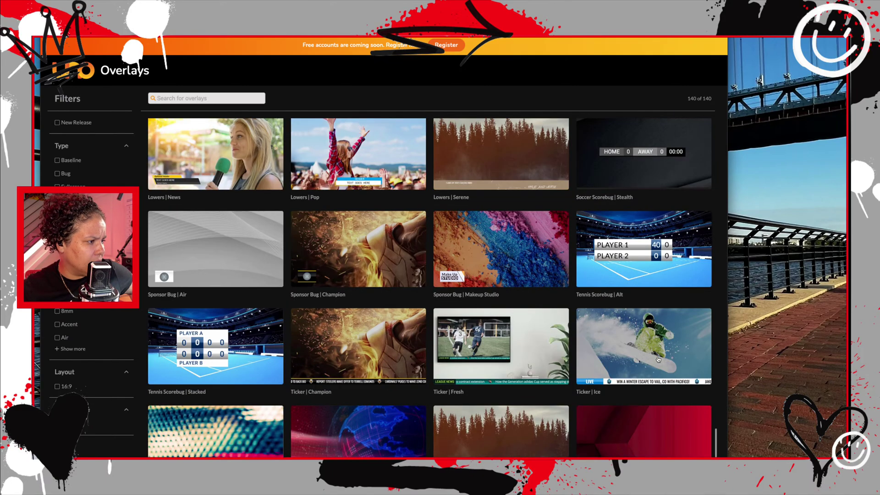
{"action": "scroll", "coordinate": [497, 291], "scroll_direction": "down", "scroll_amount": 1}
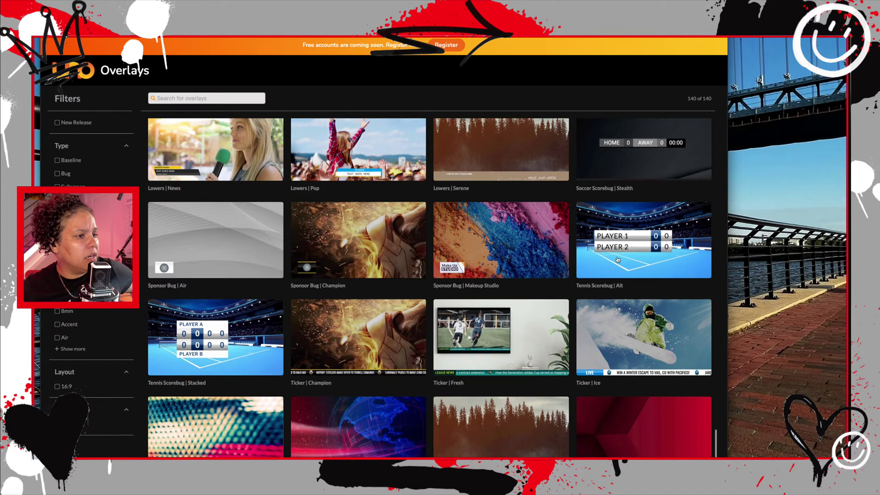
Find the Fullscreen Countdown | Ring overlay in the gallery and launch it to try it out
{"action": "scroll", "coordinate": [515, 270], "scroll_direction": "down", "scroll_amount": 1}
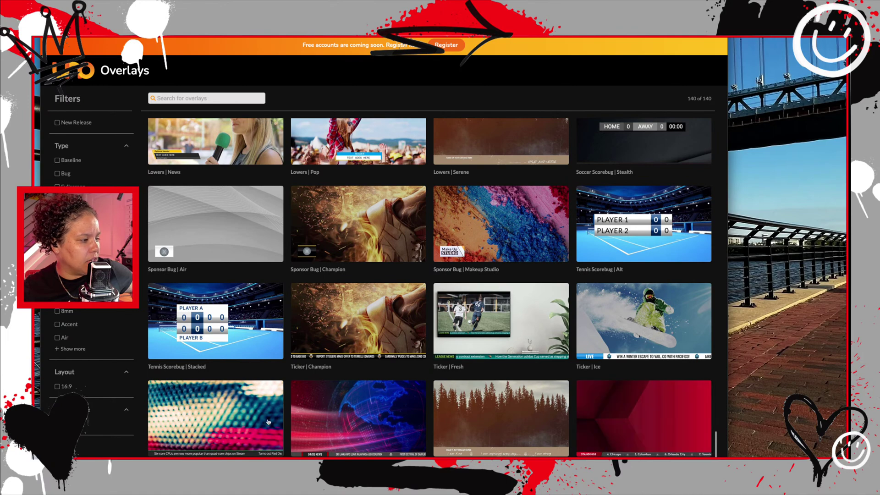
{"action": "scroll", "coordinate": [428, 325], "scroll_direction": "up", "scroll_amount": 3}
{"action": "scroll", "coordinate": [428, 325], "scroll_direction": "up", "scroll_amount": 6}
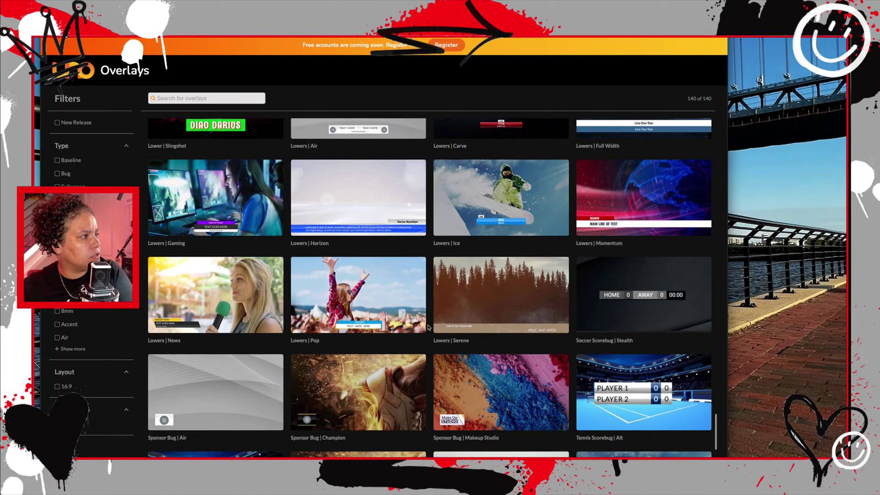
{"action": "scroll", "coordinate": [430, 326], "scroll_direction": "up", "scroll_amount": 2}
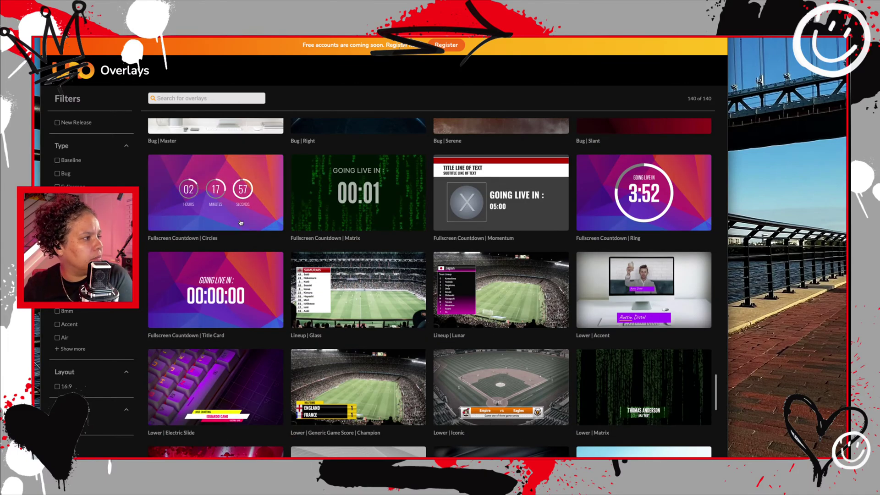
{"action": "left_click", "coordinate": [585, 189]}
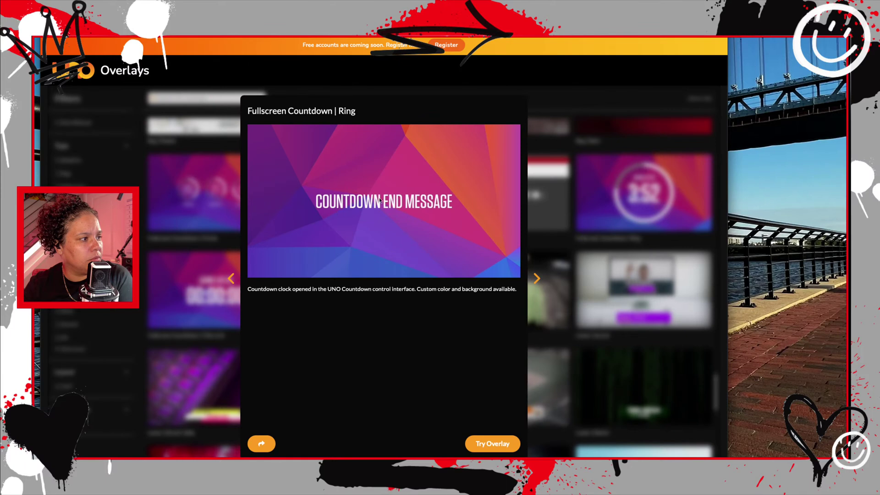
{"action": "left_click", "coordinate": [506, 447]}
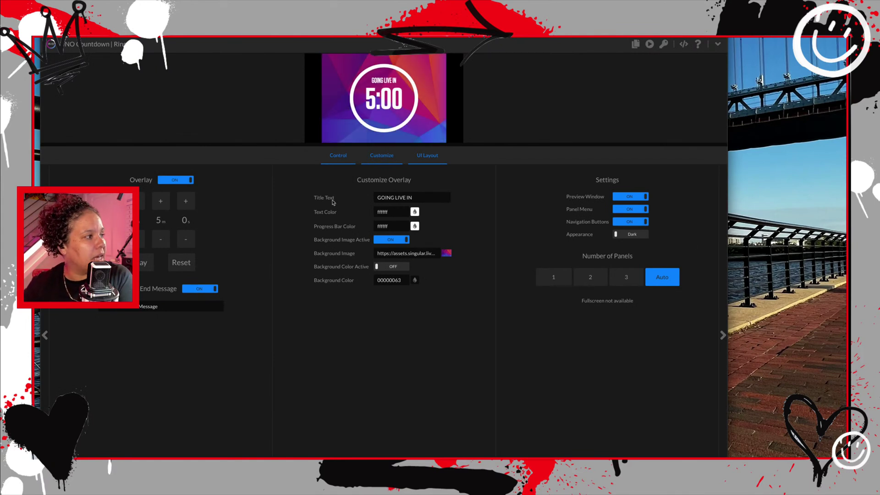
Reduce the countdown duration to 3 minutes and replace the countdown end message with "YEEERRR!!!"
{"action": "left_click", "coordinate": [179, 255]}
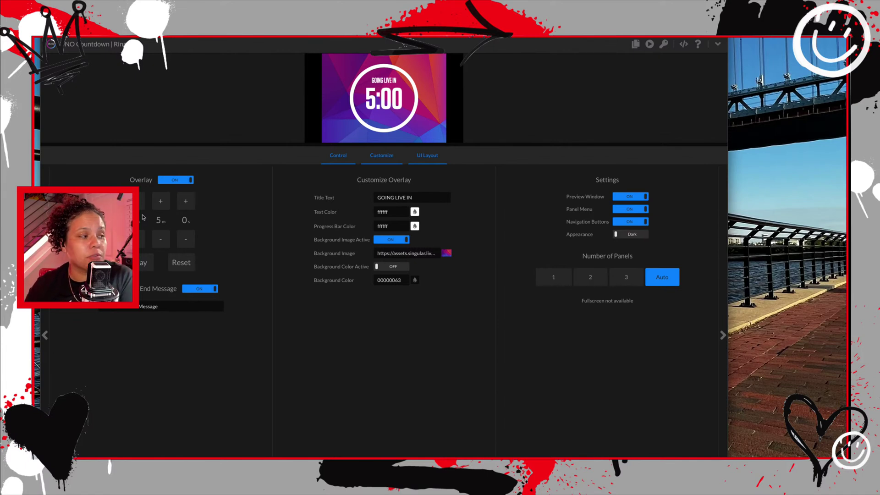
{"action": "left_click", "coordinate": [160, 240]}
{"action": "left_click", "coordinate": [159, 242]}
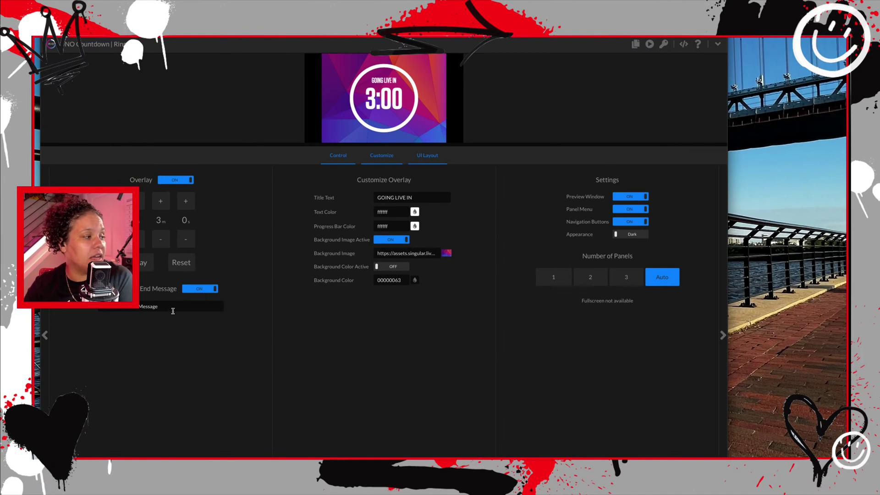
{"action": "left_click_drag", "start_coordinate": [173, 311], "coordinate": [148, 306]}
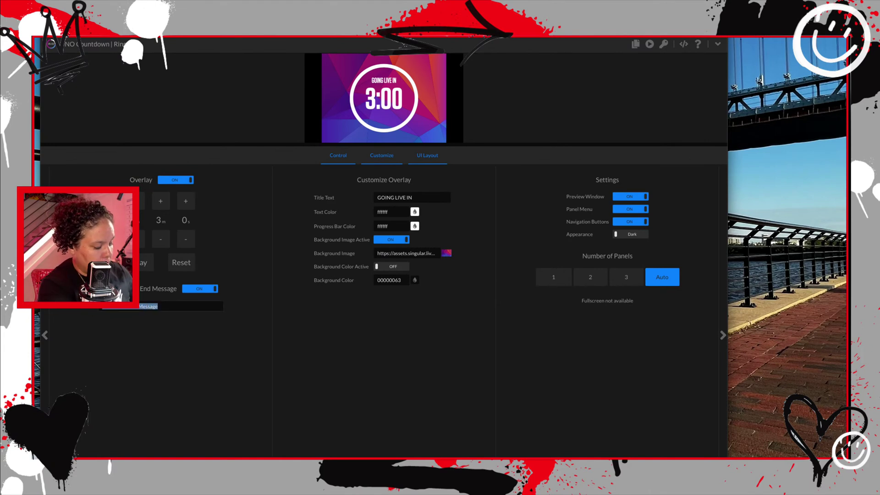
{"action": "key", "text": "BackSpace"}
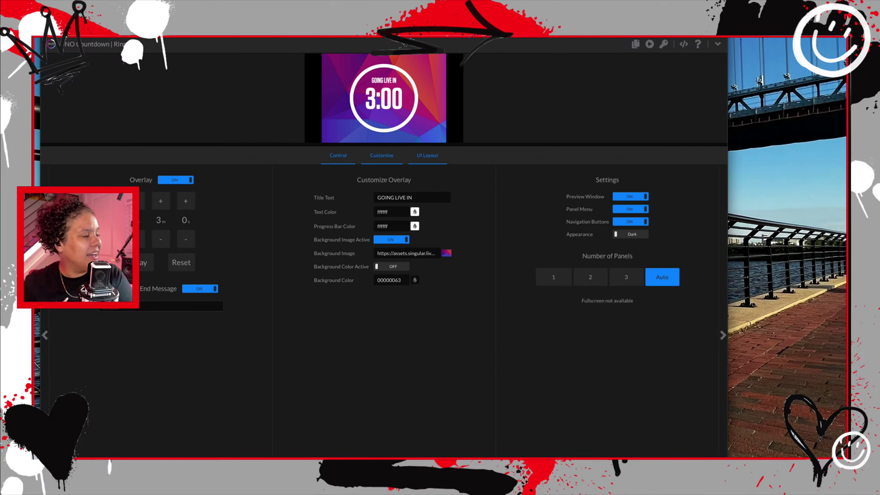
Set the countdown duration to 0 minutes and 7 seconds
{"action": "left_click", "coordinate": [158, 239]}
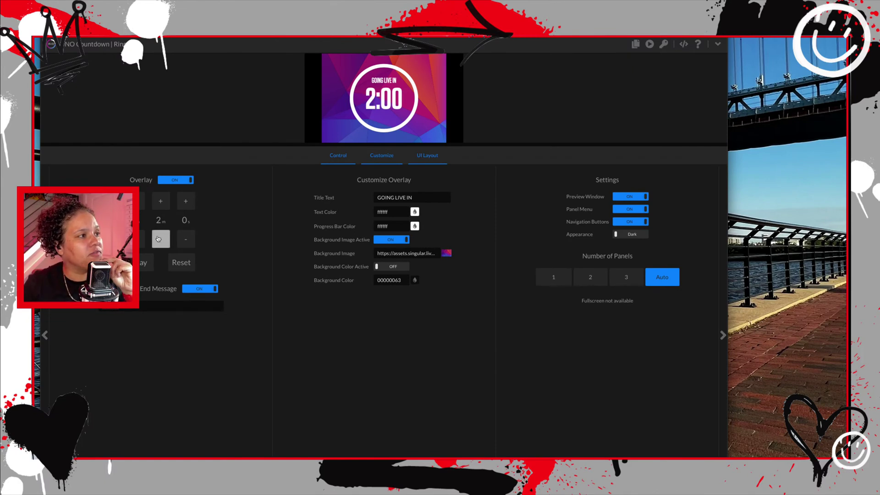
{"action": "left_click", "coordinate": [158, 239]}
{"action": "left_click", "coordinate": [159, 239]}
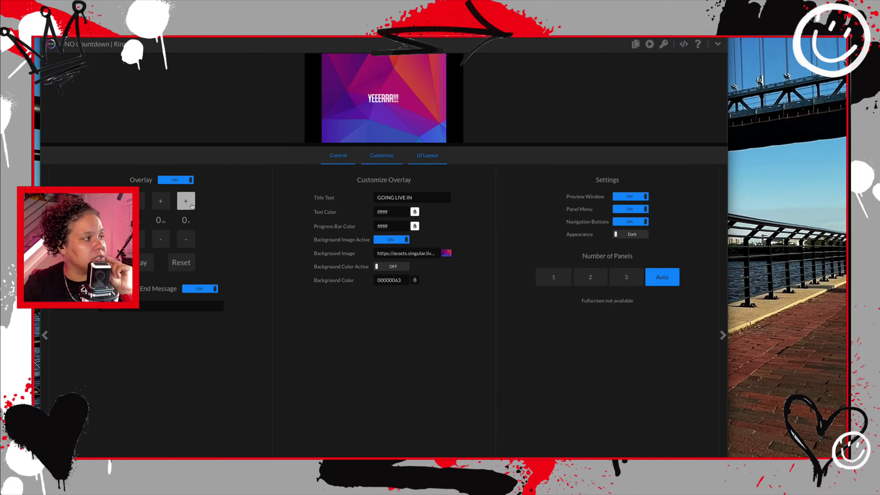
{"action": "left_click", "coordinate": [192, 206]}
{"action": "left_click", "coordinate": [191, 206]}
{"action": "left_click", "coordinate": [191, 206]}
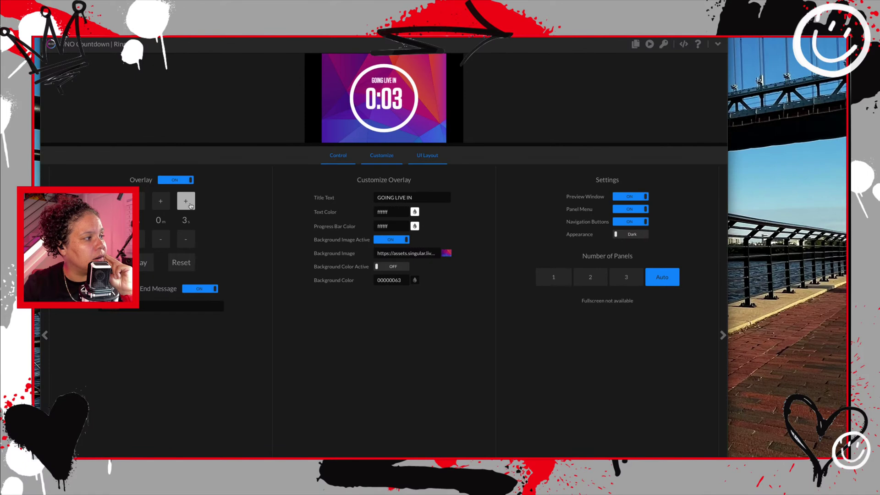
{"action": "left_click", "coordinate": [191, 205]}
{"action": "left_click", "coordinate": [191, 206]}
{"action": "left_click", "coordinate": [191, 206]}
{"action": "left_click", "coordinate": [191, 206]}
{"action": "left_click", "coordinate": [191, 206]}
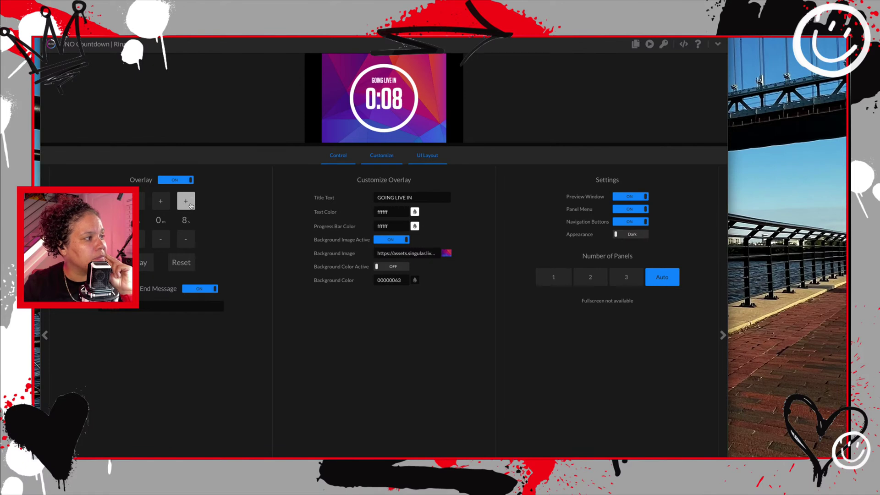
{"action": "left_click", "coordinate": [191, 206]}
{"action": "left_click", "coordinate": [191, 206]}
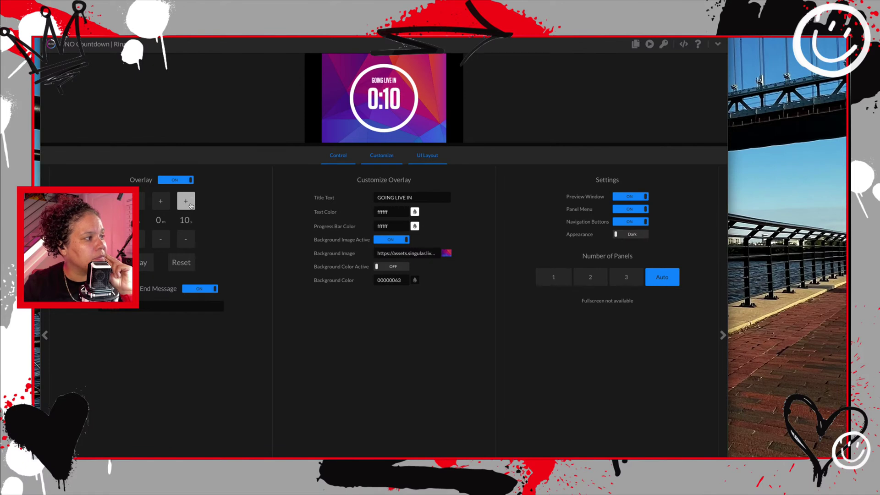
{"action": "left_click", "coordinate": [183, 241]}
{"action": "left_click", "coordinate": [183, 240]}
{"action": "left_click", "coordinate": [183, 240]}
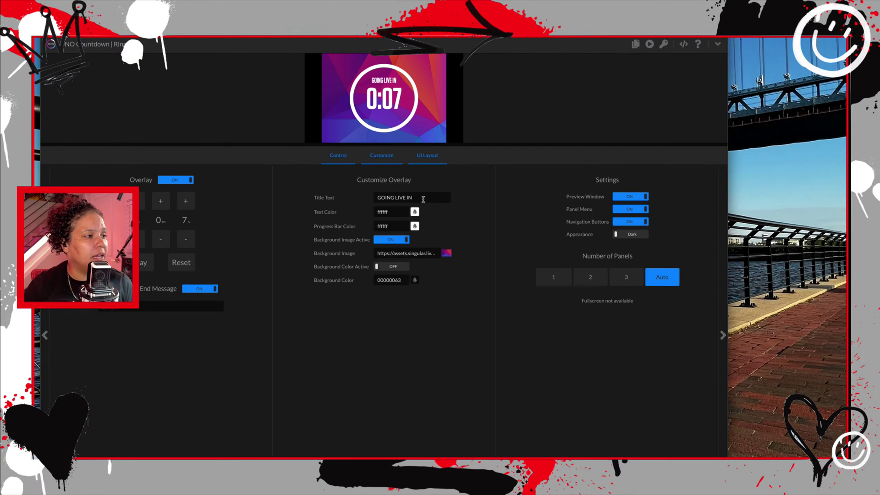
Change the overlay's title text to "We'll Be Live In"
{"action": "left_click", "coordinate": [321, 205]}
{"action": "left_click", "coordinate": [415, 199]}
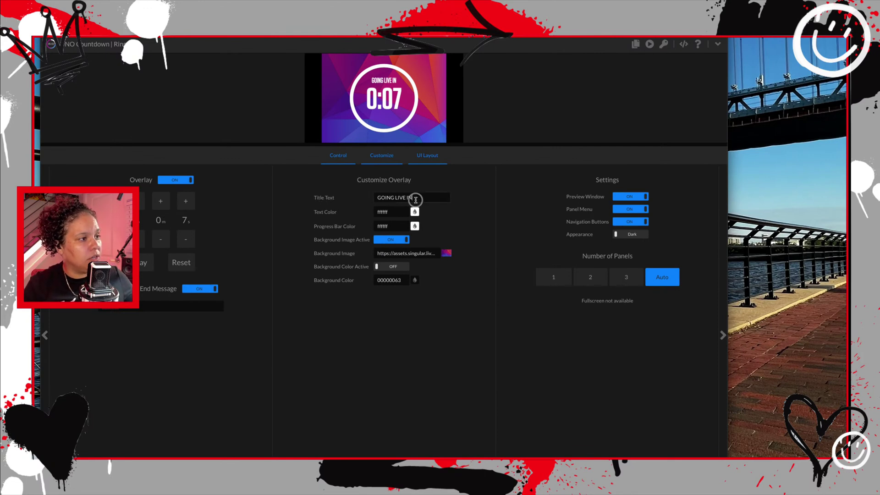
{"action": "triple_click", "coordinate": [410, 198]}
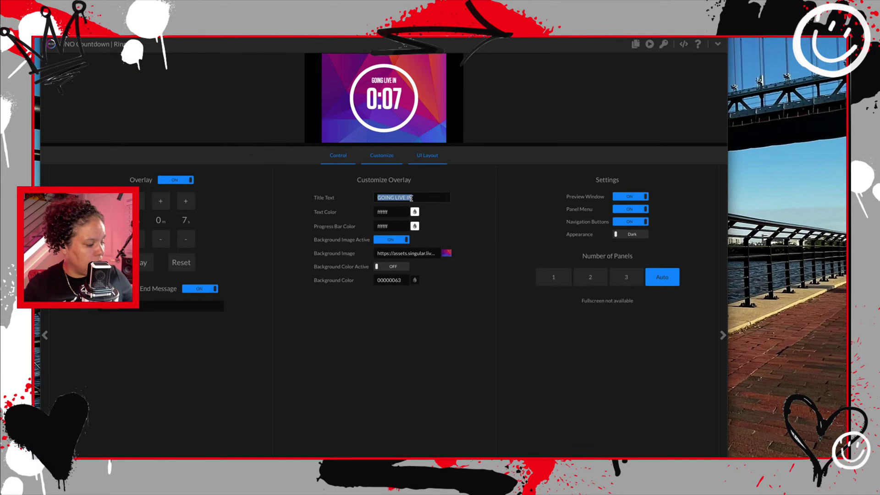
{"action": "type", "text": "We w"}
{"action": "key", "text": "BackSpace"}
{"action": "key", "text": "BackSpace"}
{"action": "key", "text": "BackSpace"}
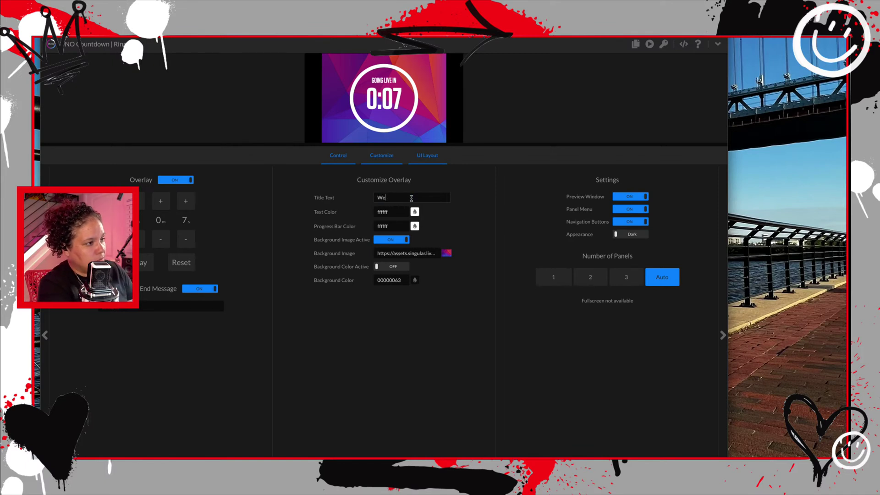
{"action": "type", "text": "'ll "}
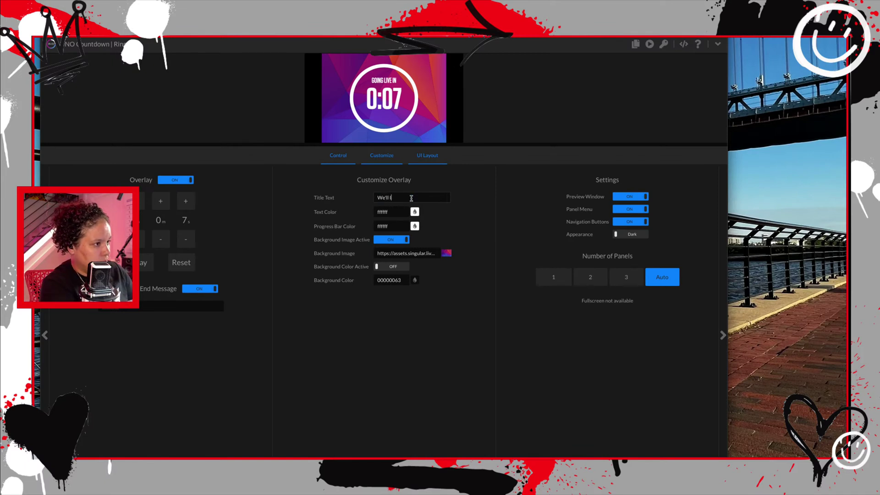
{"action": "type", "text": "Be Liv"}
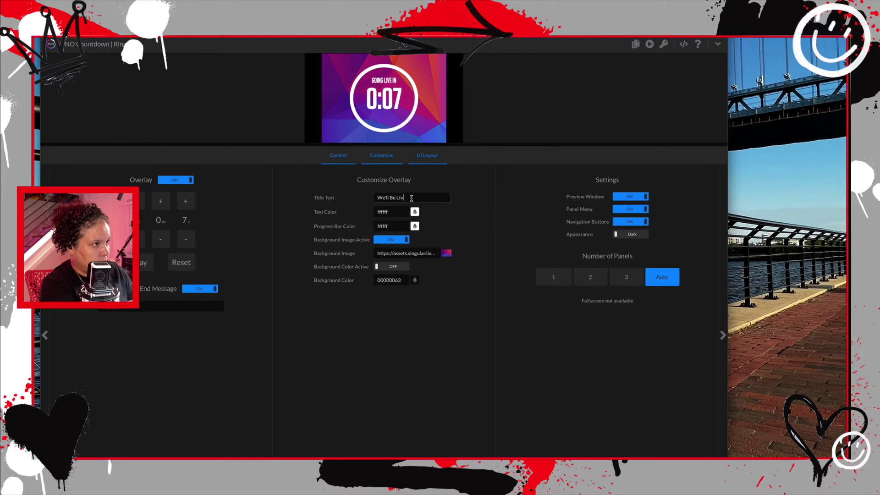
{"action": "type", "text": "e In"}
{"action": "key", "text": "Tab"}
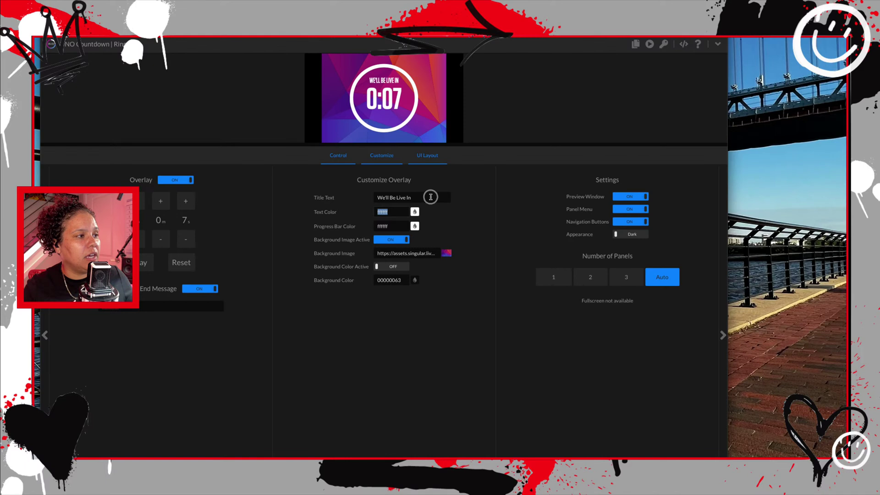
Replace the overlay's title text with the shorter "Live IN"
{"action": "key", "text": "shift+Tab"}
{"action": "type", "text": "L"}
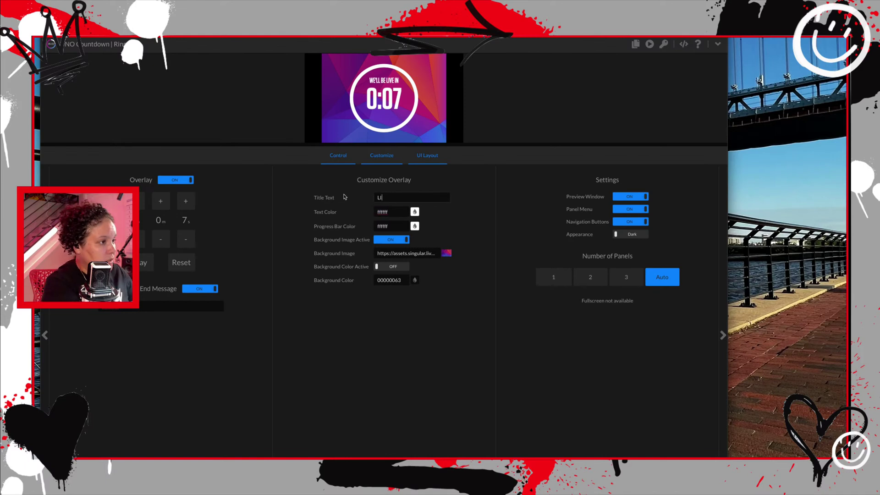
{"action": "type", "text": "Ive"}
{"action": "key", "text": "BackSpace"}
{"action": "key", "text": "BackSpace"}
{"action": "key", "text": "BackSpace"}
{"action": "type", "text": "ive "}
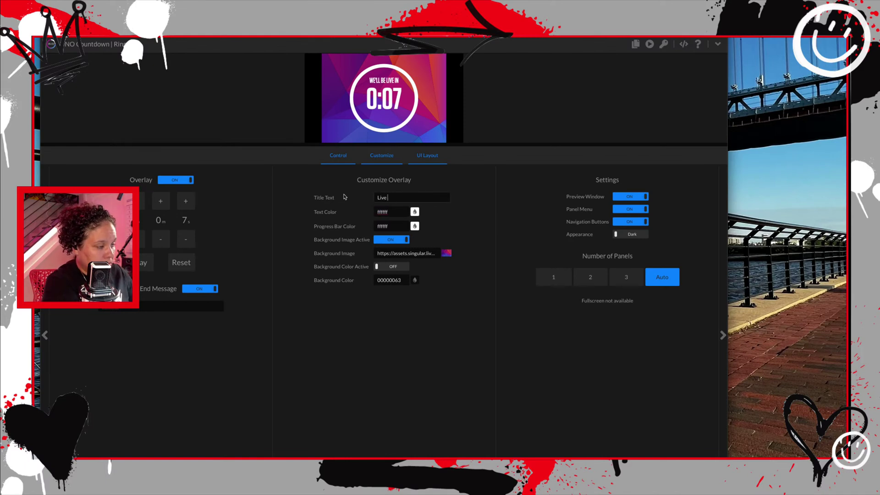
{"action": "type", "text": "IN"}
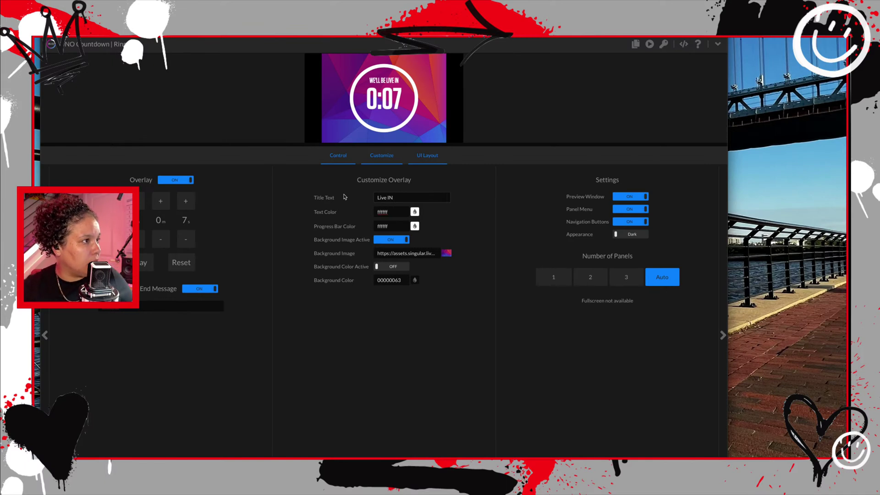
{"action": "key", "text": "Tab"}
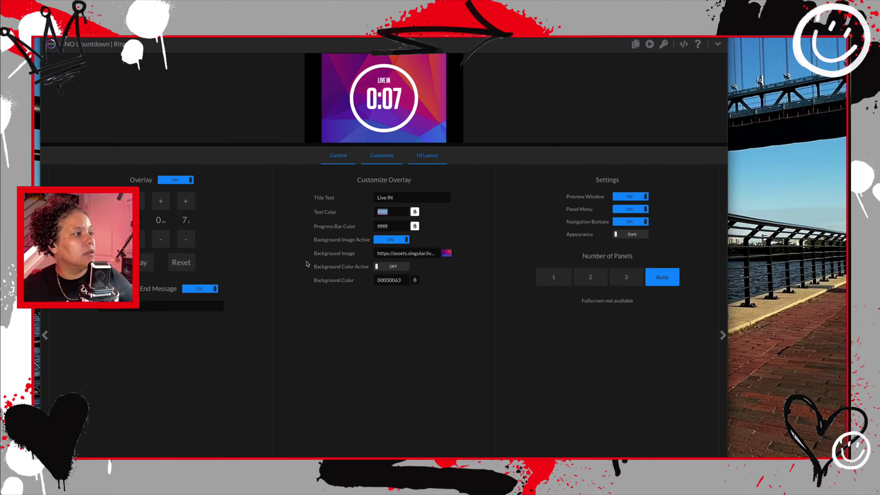
Try red (d0021b) as the overlay's text color, and set it back to white (ffffff)
{"action": "left_click", "coordinate": [414, 212]}
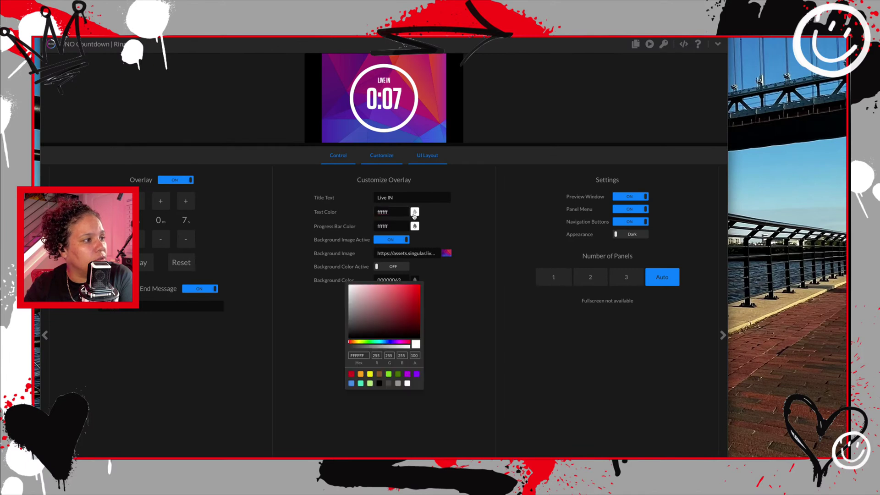
{"action": "left_click", "coordinate": [351, 375]}
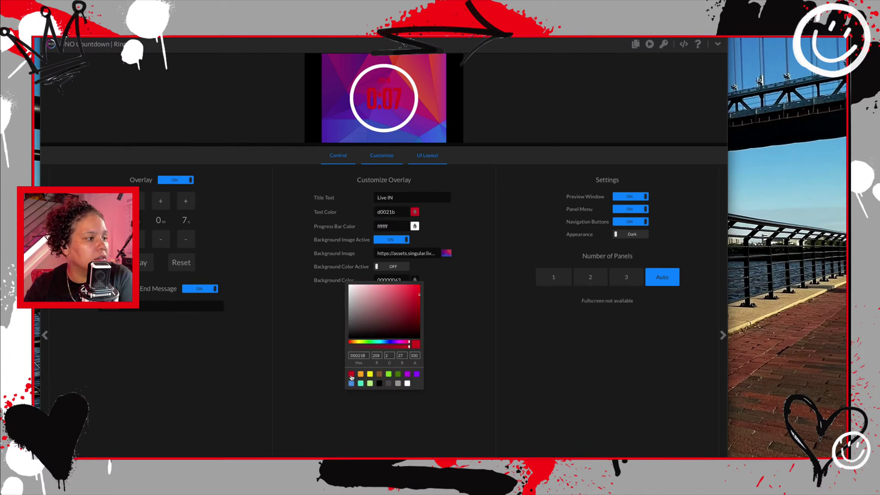
{"action": "left_click", "coordinate": [407, 383]}
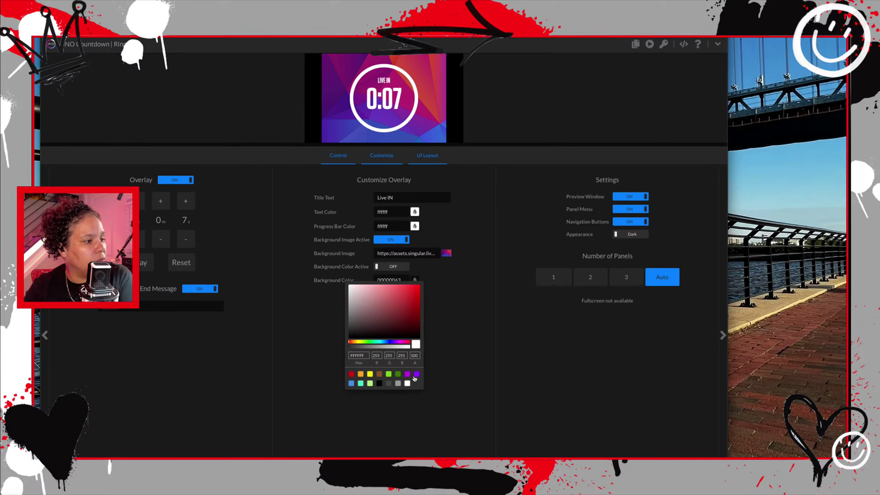
Try several swatches for the progress bar color, settle on turquoise (50e3c2), and turn off the background image
{"action": "left_click", "coordinate": [351, 375]}
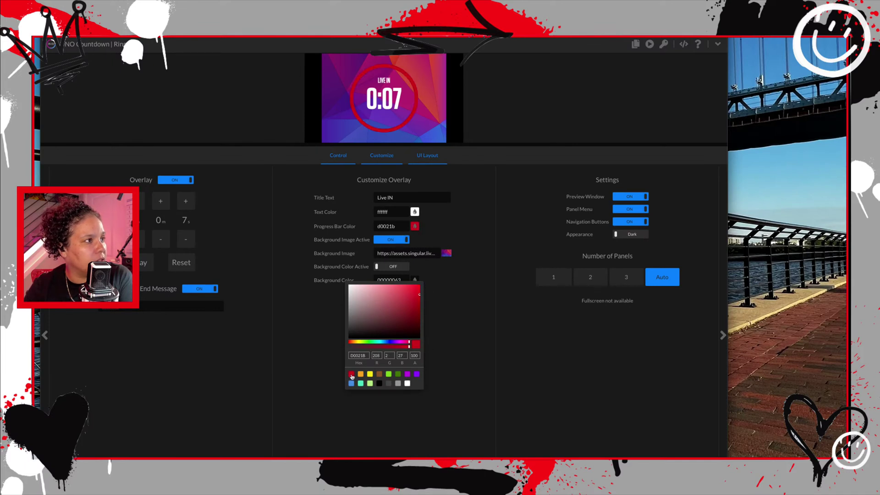
{"action": "left_click", "coordinate": [361, 383]}
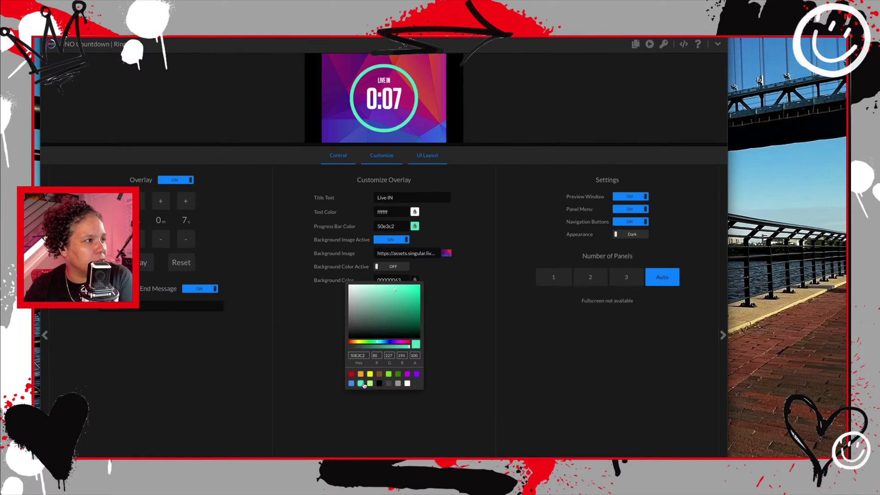
{"action": "left_click", "coordinate": [368, 384]}
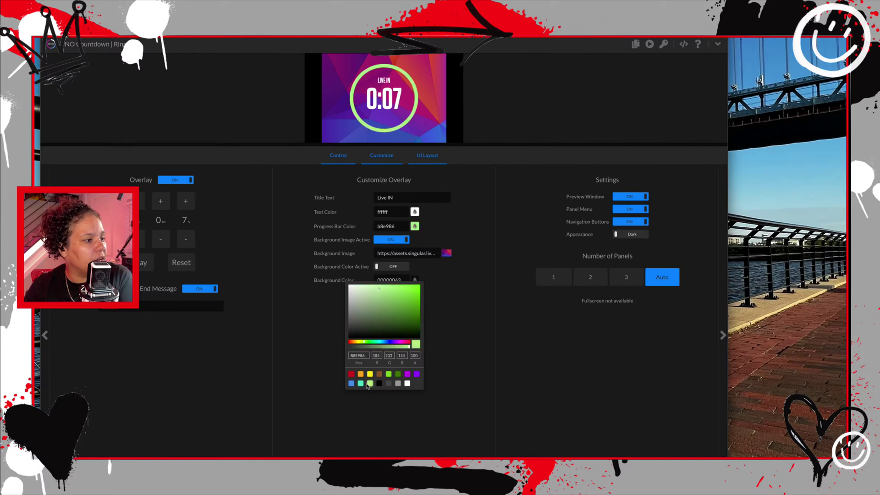
{"action": "left_click", "coordinate": [397, 384]}
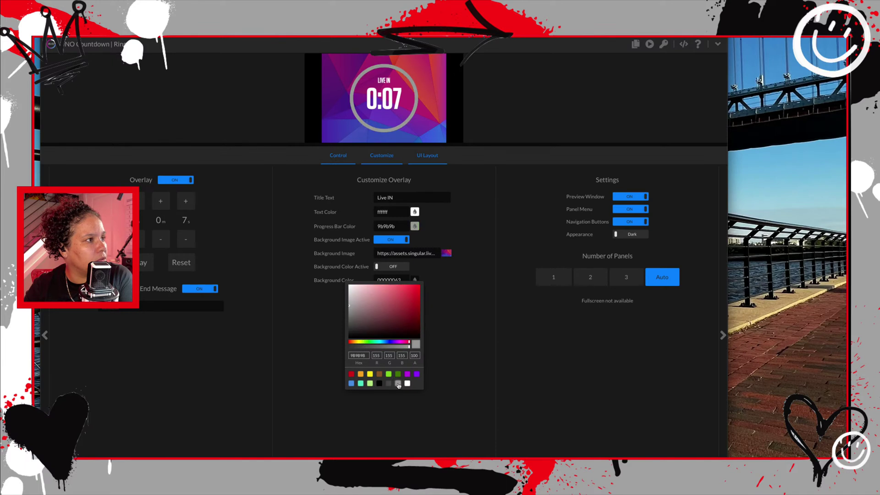
{"action": "left_click", "coordinate": [368, 383]}
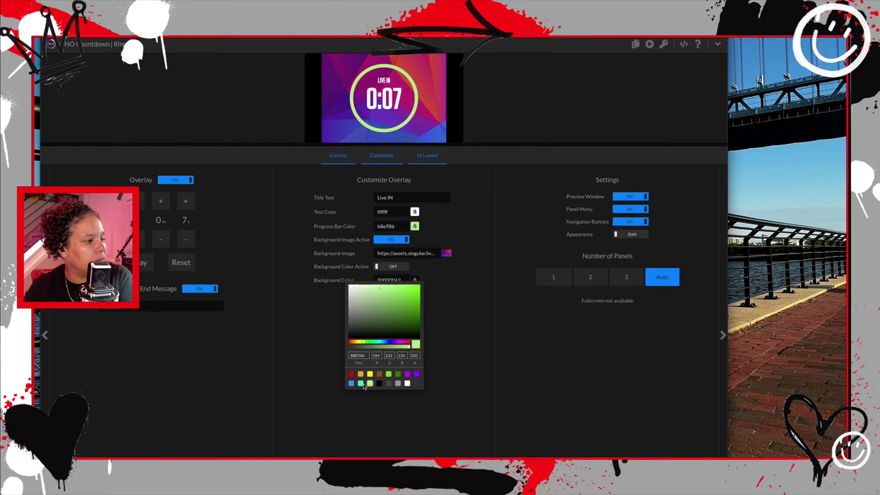
{"action": "left_click", "coordinate": [362, 385]}
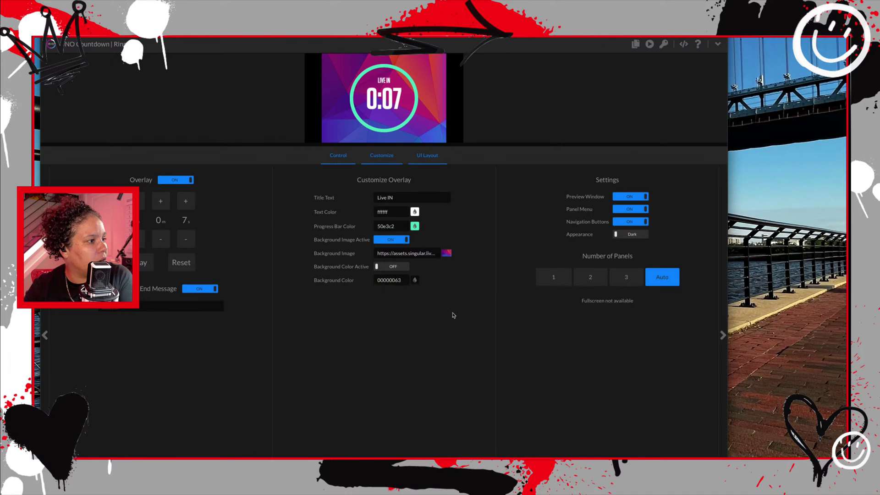
{"action": "left_click", "coordinate": [406, 240]}
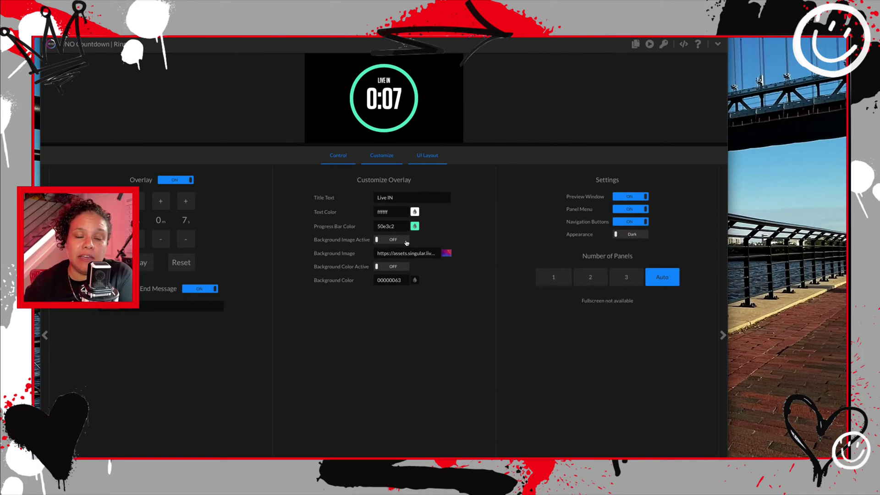
Try the overlay with its background image and background color switched on, and turn both back off
{"action": "left_click", "coordinate": [405, 240]}
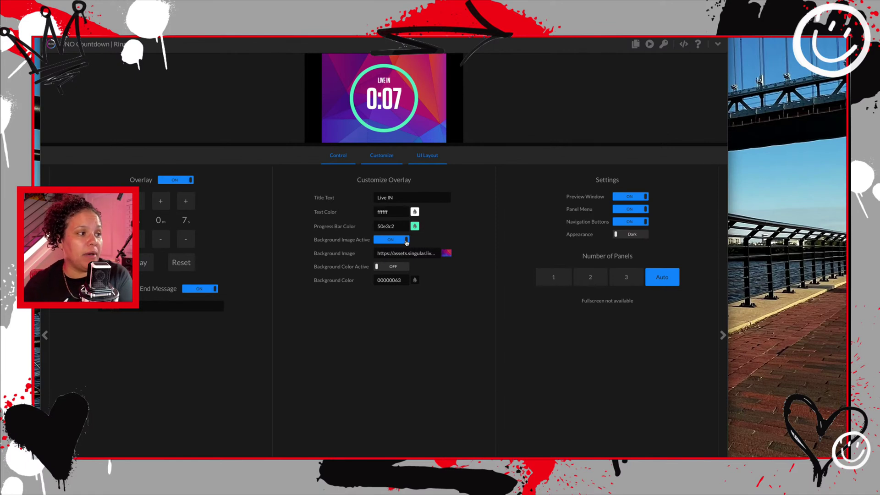
{"action": "left_click", "coordinate": [406, 240]}
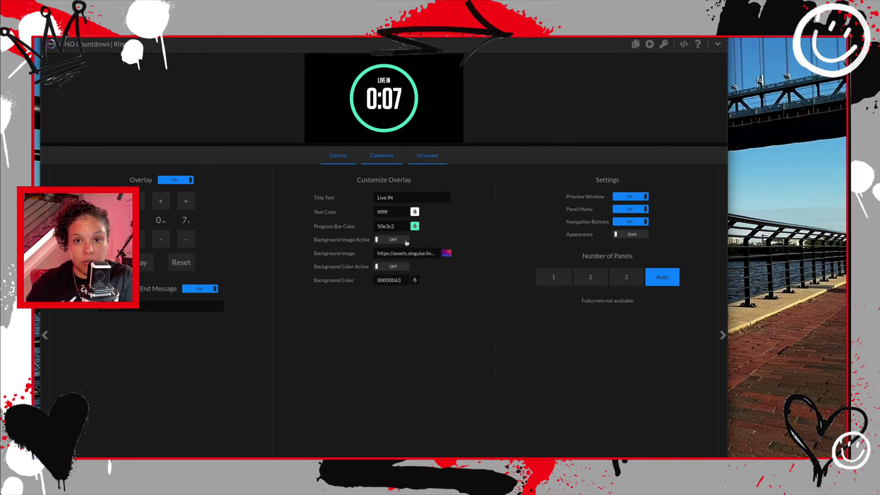
{"action": "left_click", "coordinate": [406, 242]}
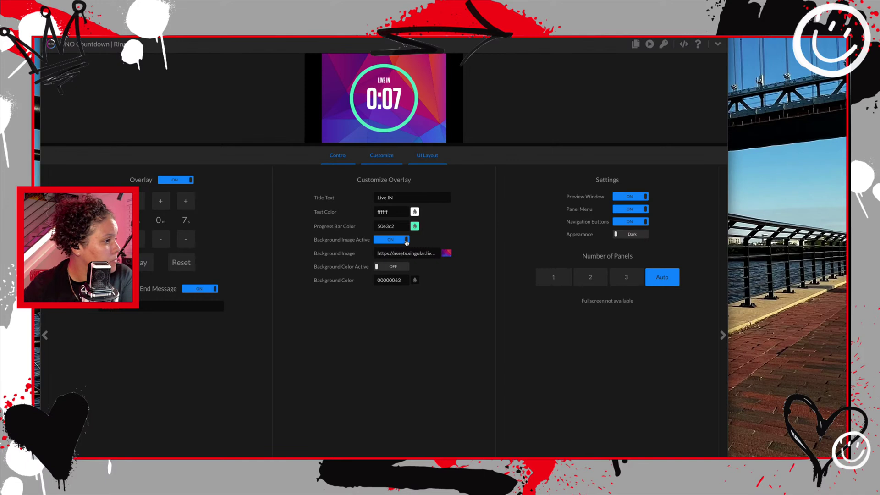
{"action": "left_click", "coordinate": [390, 271]}
{"action": "left_click", "coordinate": [403, 266]}
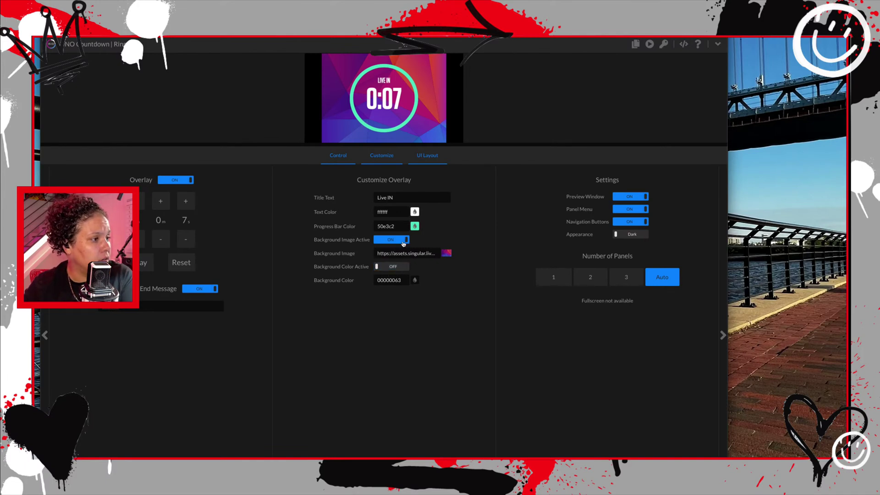
{"action": "left_click", "coordinate": [403, 241]}
Activate the overlay's background color, try light green (b8e986), and set it to gray (9b9b9b)
{"action": "left_click", "coordinate": [389, 270]}
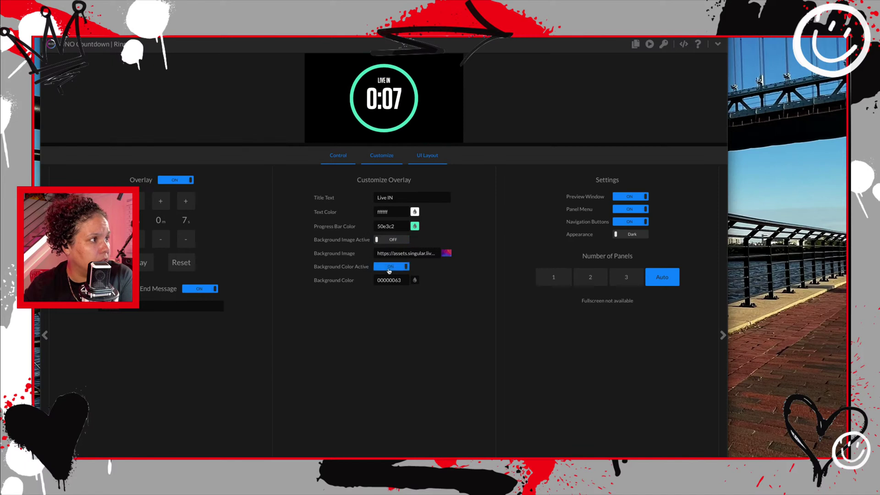
{"action": "left_click", "coordinate": [414, 280]}
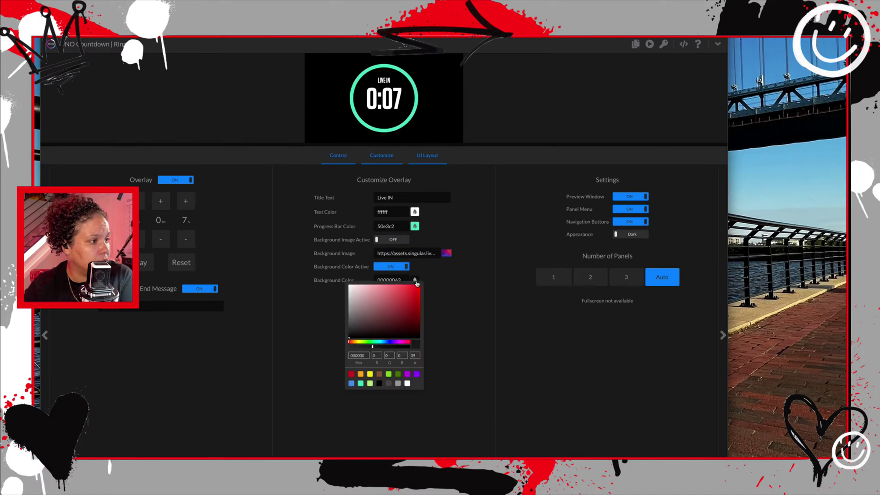
{"action": "left_click", "coordinate": [369, 383]}
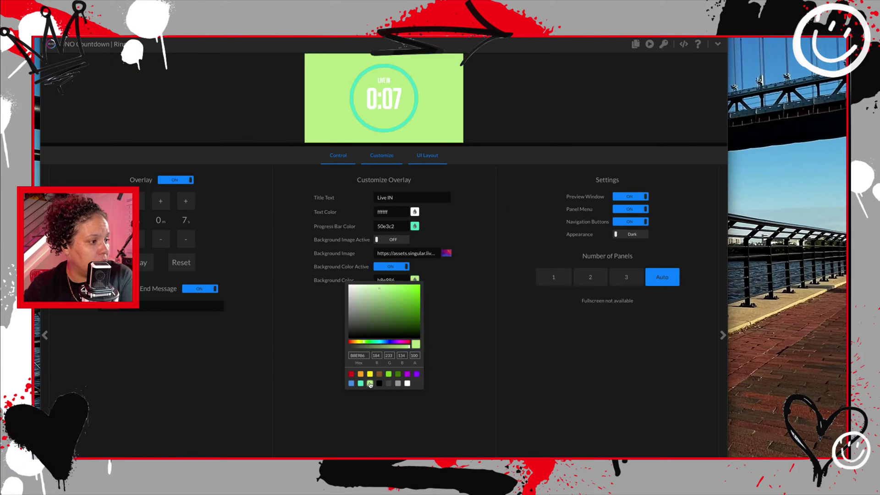
{"action": "left_click", "coordinate": [397, 384]}
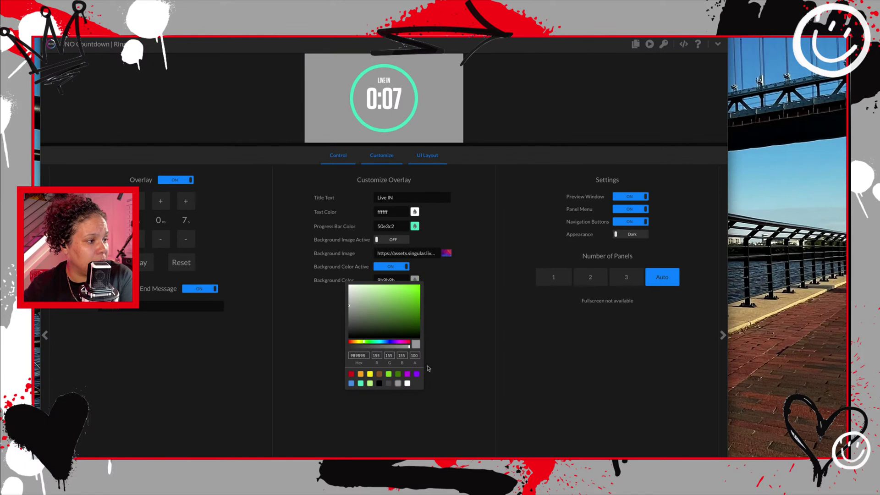
{"action": "left_click", "coordinate": [463, 340]}
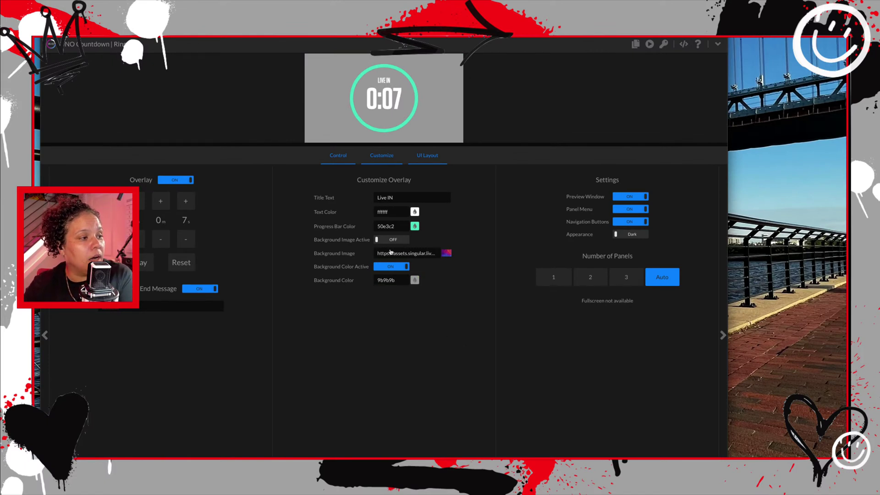
Turn the background image on, and change the background color behind it to black (000000)
{"action": "left_click", "coordinate": [387, 243]}
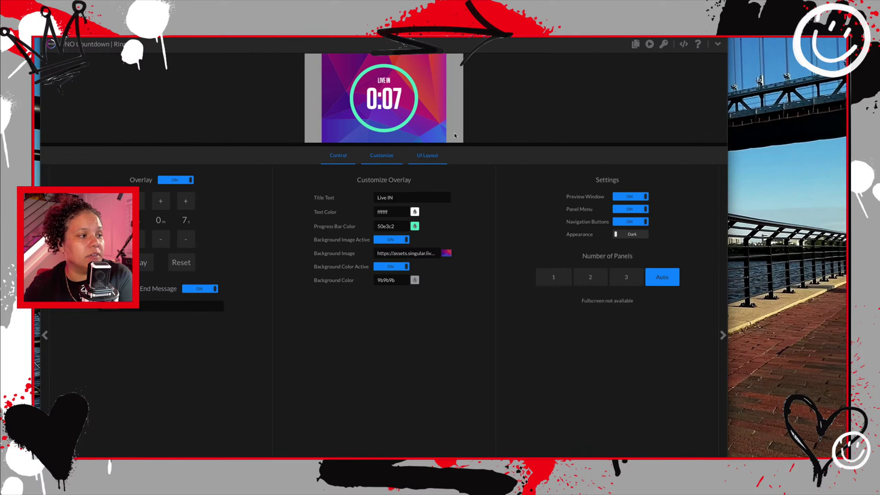
{"action": "left_click", "coordinate": [390, 240]}
{"action": "left_click", "coordinate": [391, 240]}
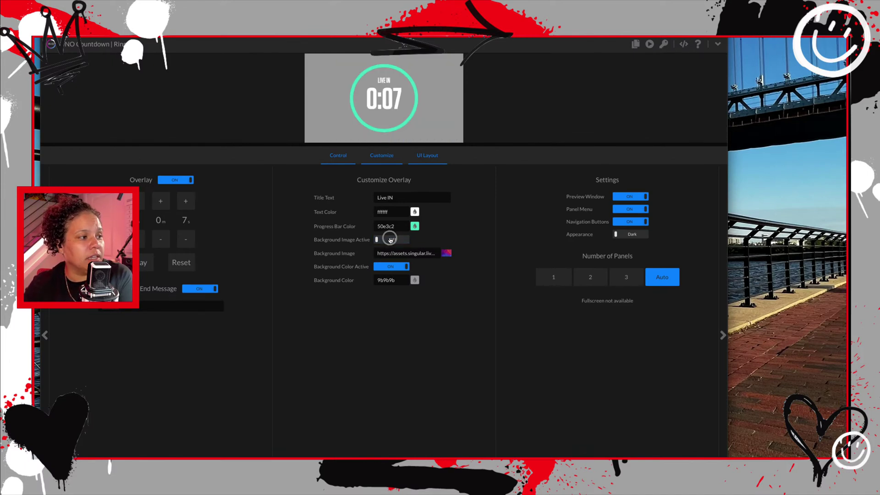
{"action": "left_click", "coordinate": [411, 281]}
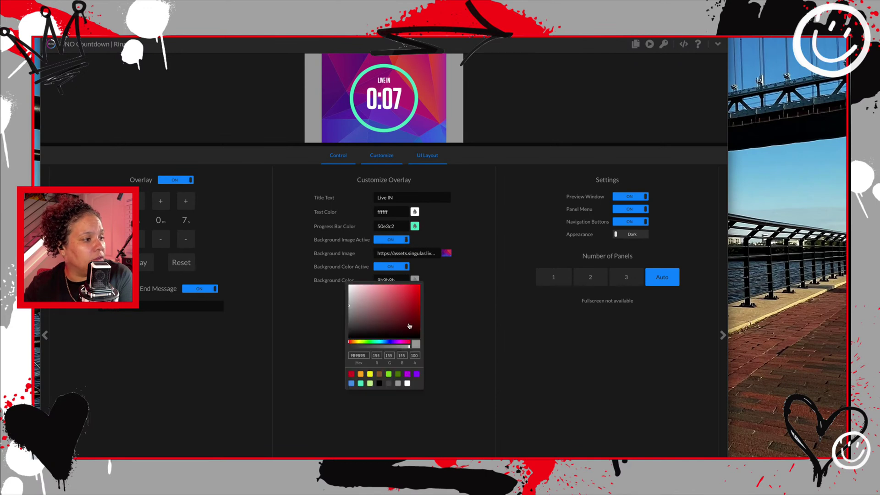
{"action": "left_click", "coordinate": [379, 383]}
{"action": "left_click", "coordinate": [440, 339]}
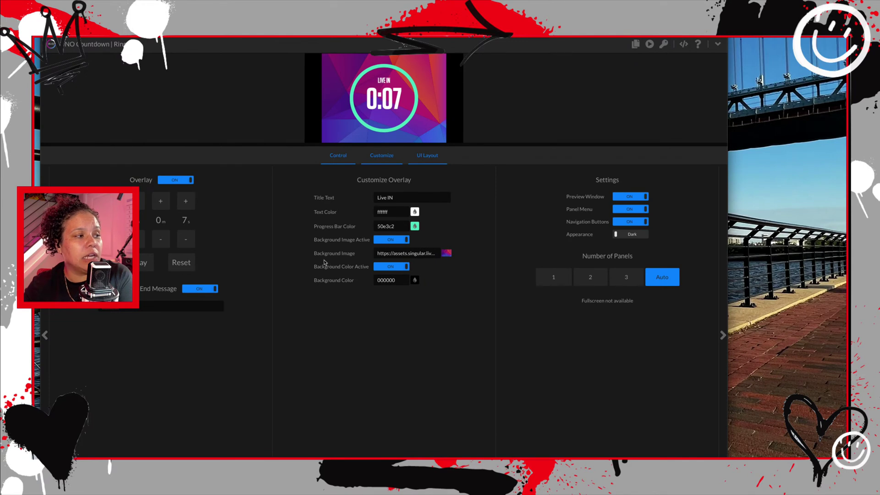
Preview the background image, select its URL, and open the Imgur website in a new browser tab
{"action": "mouse_move", "coordinate": [449, 255]}
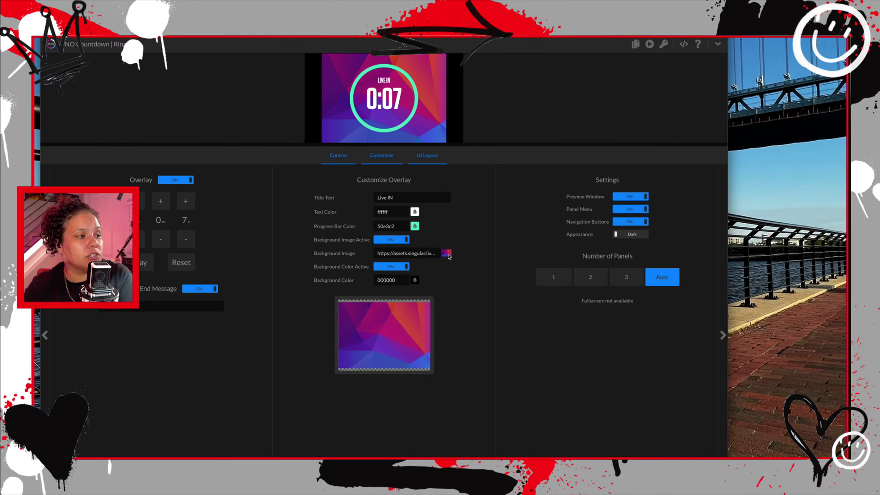
{"action": "triple_click", "coordinate": [422, 252]}
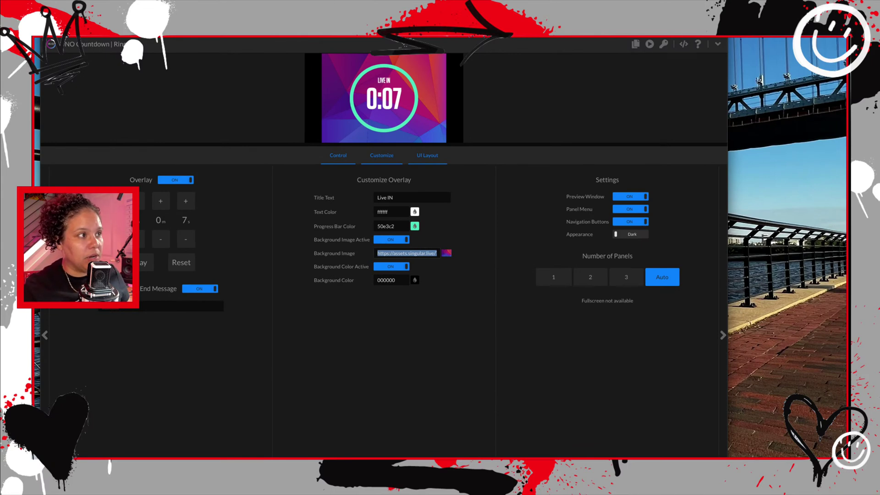
{"action": "key", "text": "super+t"}
{"action": "type", "text": "img"}
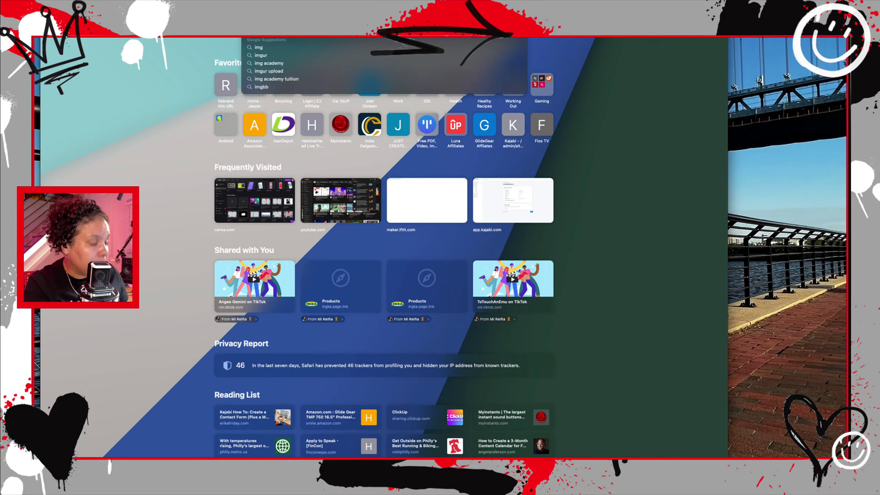
{"action": "key", "text": "Return"}
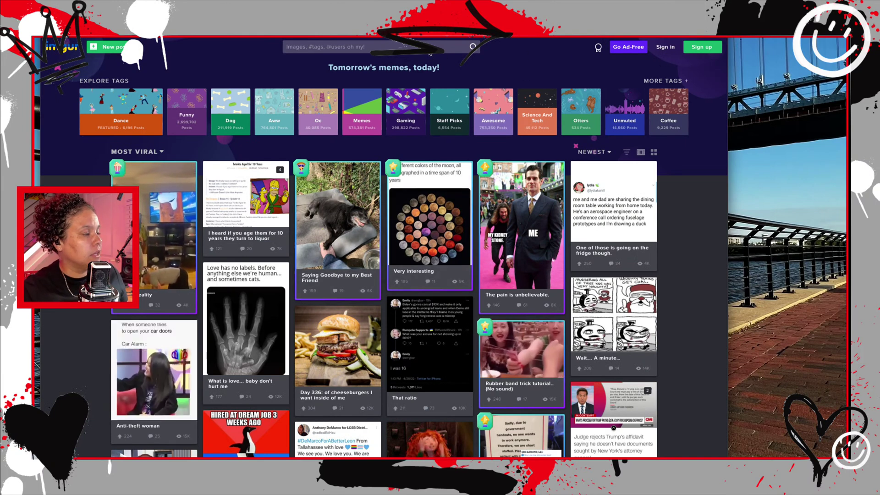
Create a new Imgur post by uploading "100 Days of Live Stream-2.png" from the Downloads folder
{"action": "left_click", "coordinate": [104, 47]}
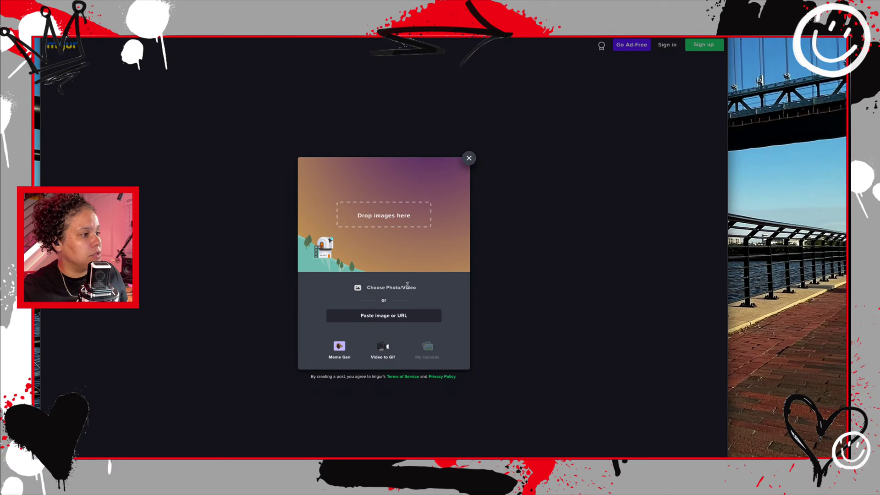
{"action": "left_click", "coordinate": [389, 288]}
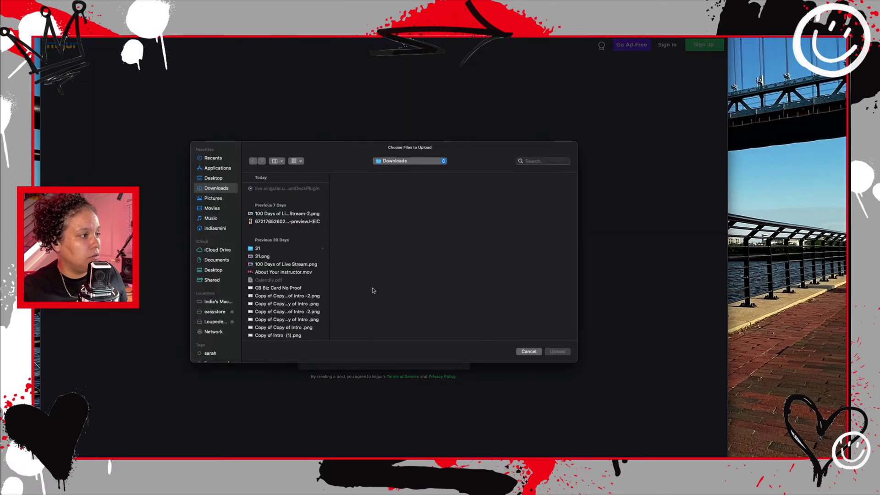
{"action": "left_click", "coordinate": [274, 214]}
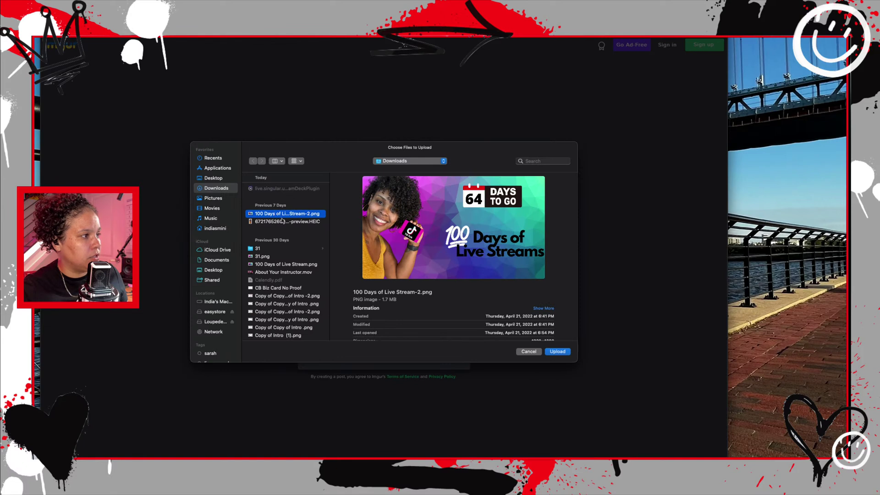
{"action": "left_click", "coordinate": [265, 256]}
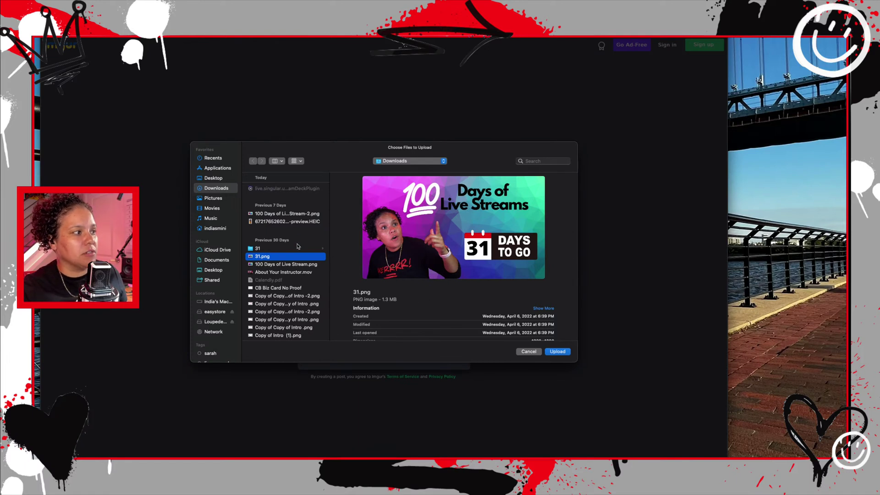
{"action": "left_click", "coordinate": [292, 213]}
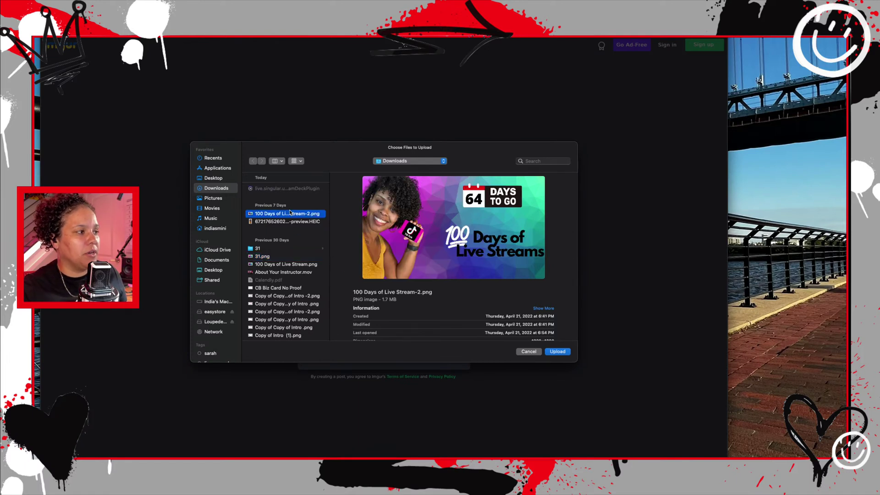
{"action": "left_click", "coordinate": [556, 351]}
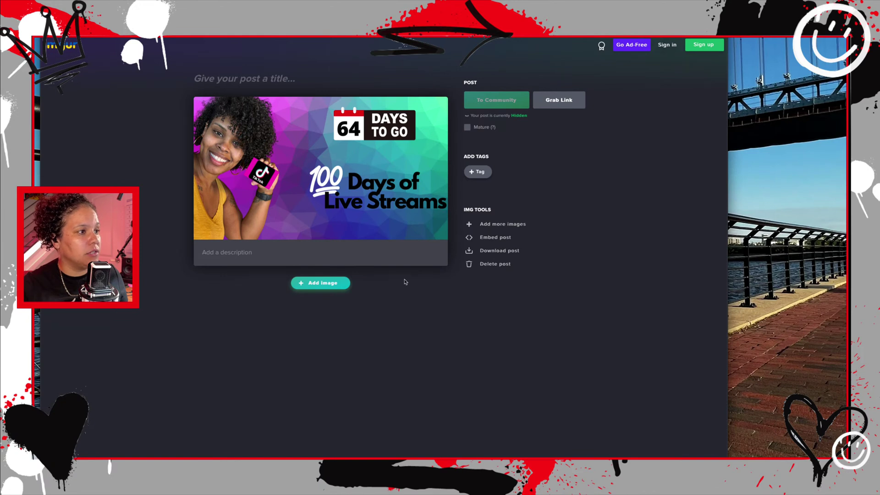
Sign in to Imgur with the Google account from the uploaded image's post
{"action": "left_click", "coordinate": [310, 250]}
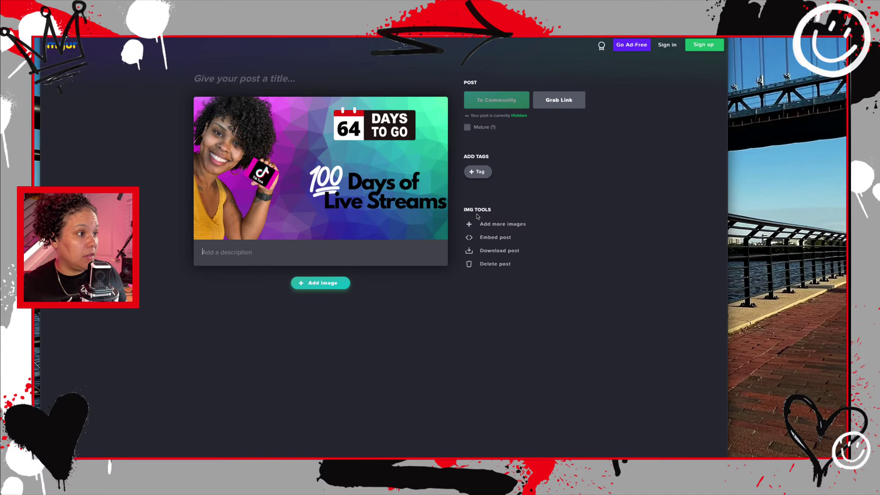
{"action": "left_click", "coordinate": [674, 46]}
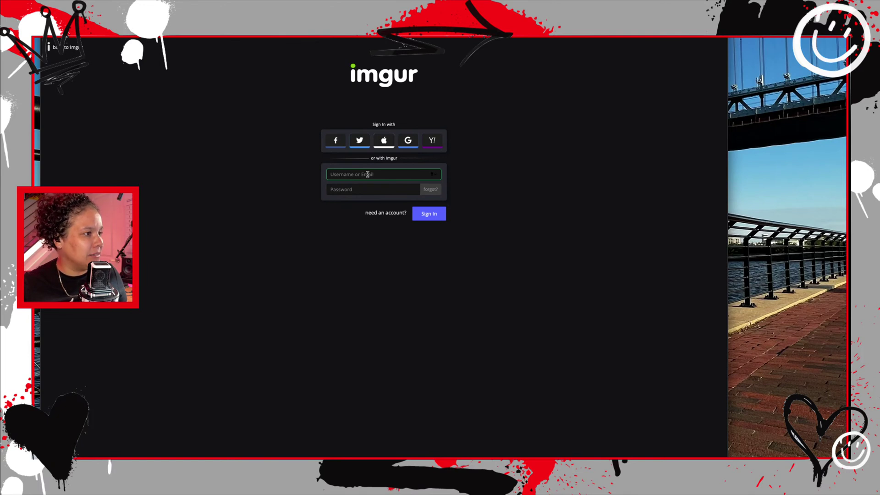
{"action": "left_click", "coordinate": [434, 176]}
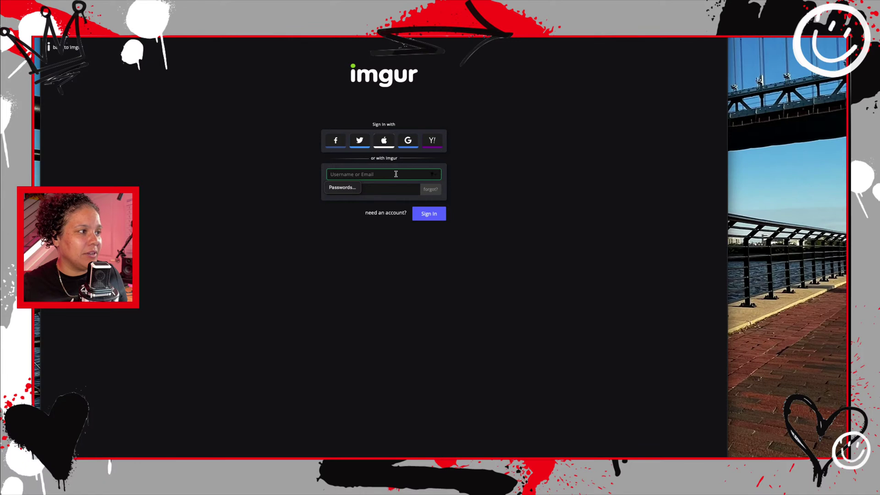
{"action": "left_click", "coordinate": [408, 141]}
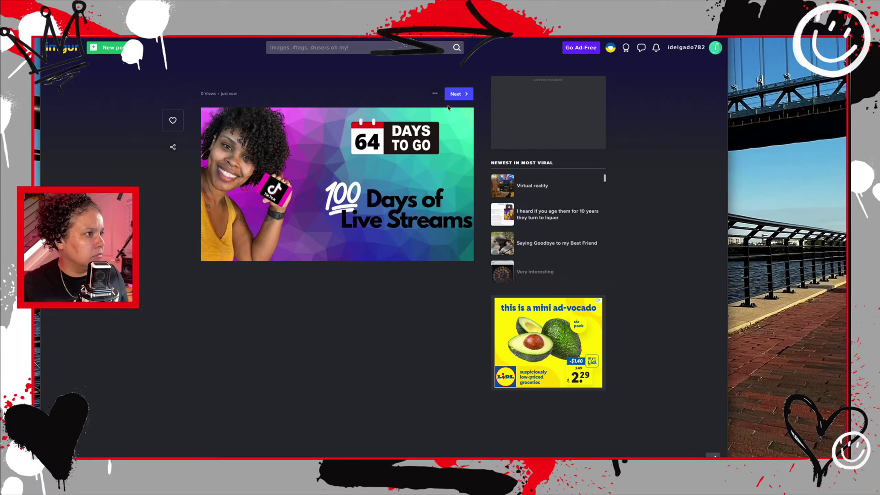
Check the uploaded image's post options, and go to the account's own posts
{"action": "left_click", "coordinate": [435, 94]}
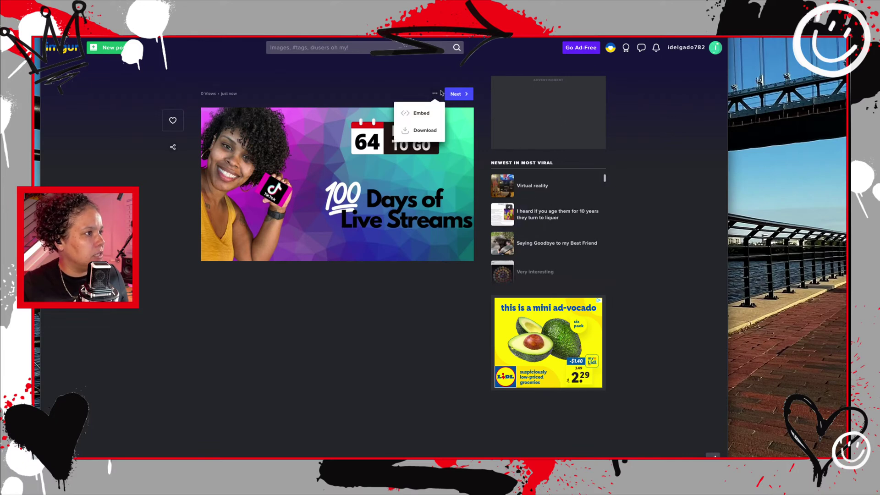
{"action": "left_click", "coordinate": [465, 95]}
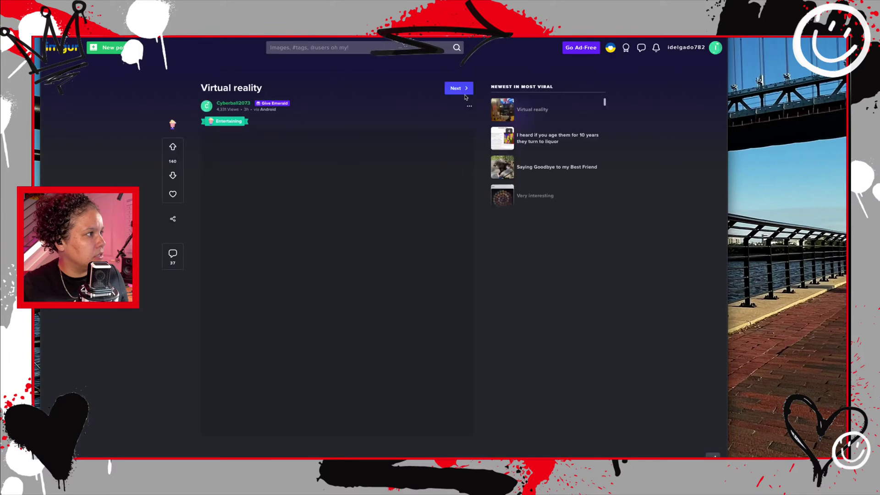
{"action": "left_click", "coordinate": [716, 48]}
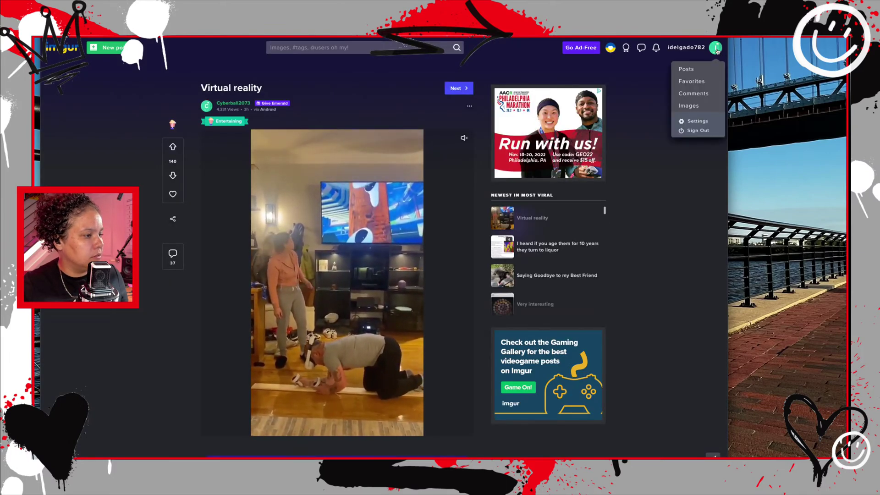
{"action": "left_click", "coordinate": [696, 72]}
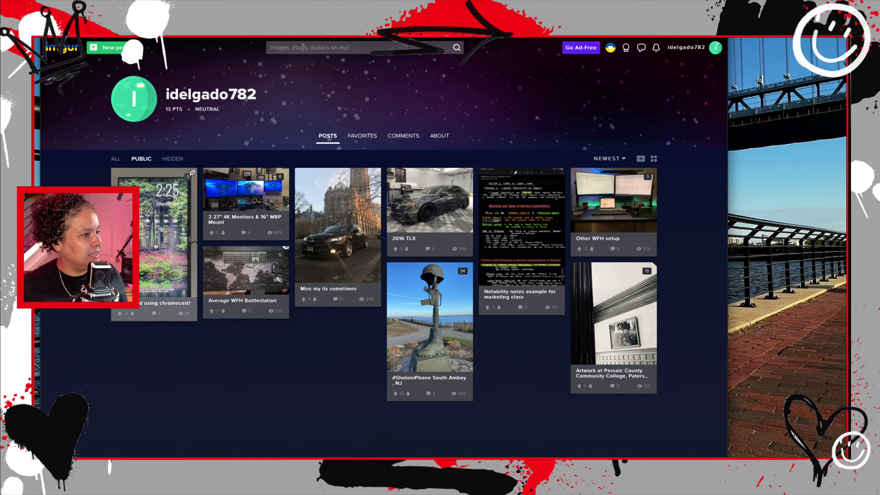
Open the "Miss my ilx sometimes" post and copy its embed code
{"action": "scroll", "coordinate": [637, 308], "scroll_direction": "down", "scroll_amount": 1}
{"action": "scroll", "coordinate": [638, 308], "scroll_direction": "up", "scroll_amount": 1}
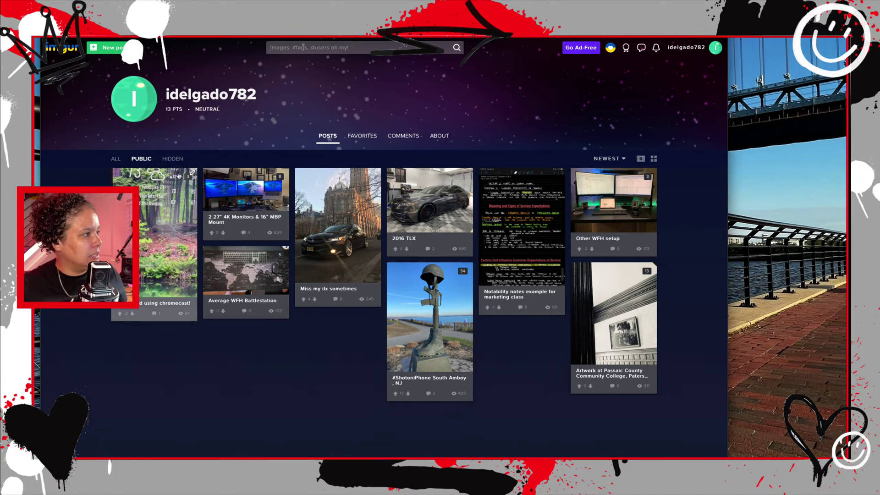
{"action": "left_click", "coordinate": [325, 238]}
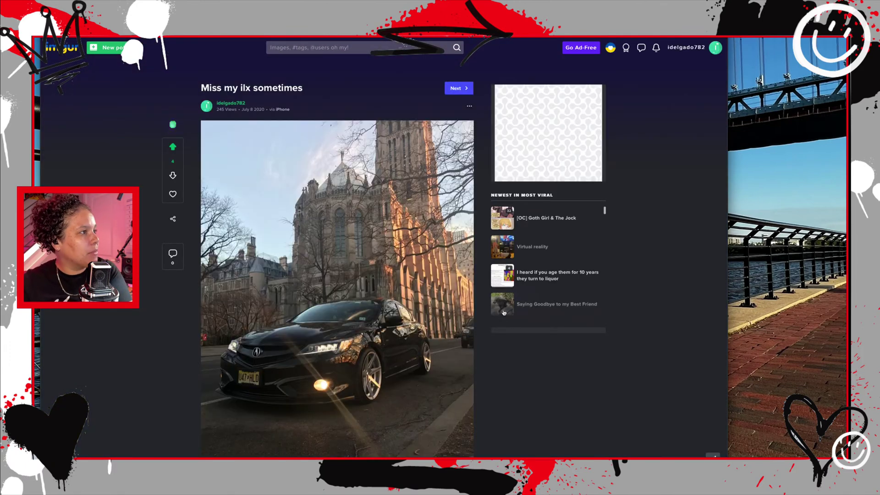
{"action": "scroll", "coordinate": [504, 312], "scroll_direction": "down", "scroll_amount": 1}
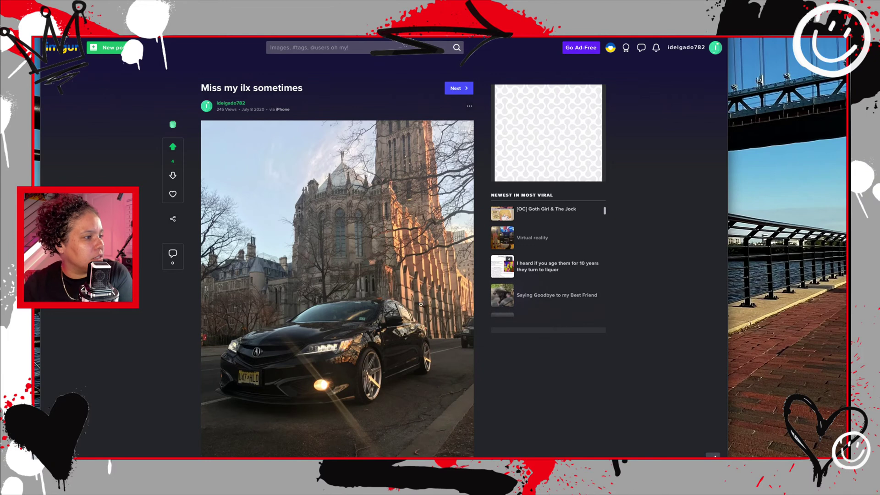
{"action": "left_click", "coordinate": [469, 108]}
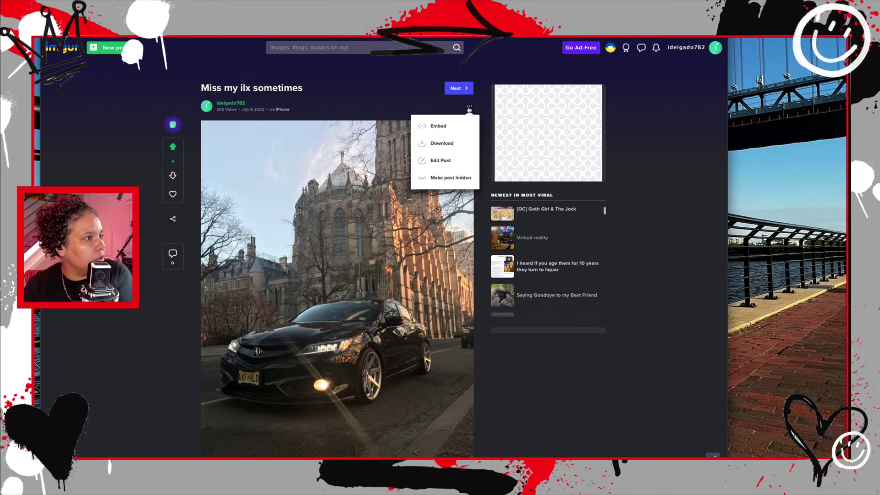
{"action": "left_click", "coordinate": [441, 132]}
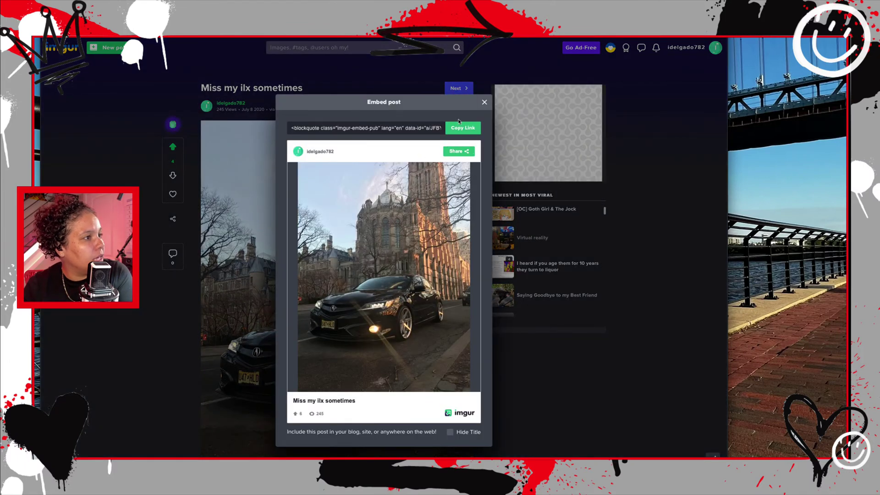
{"action": "left_click", "coordinate": [469, 131]}
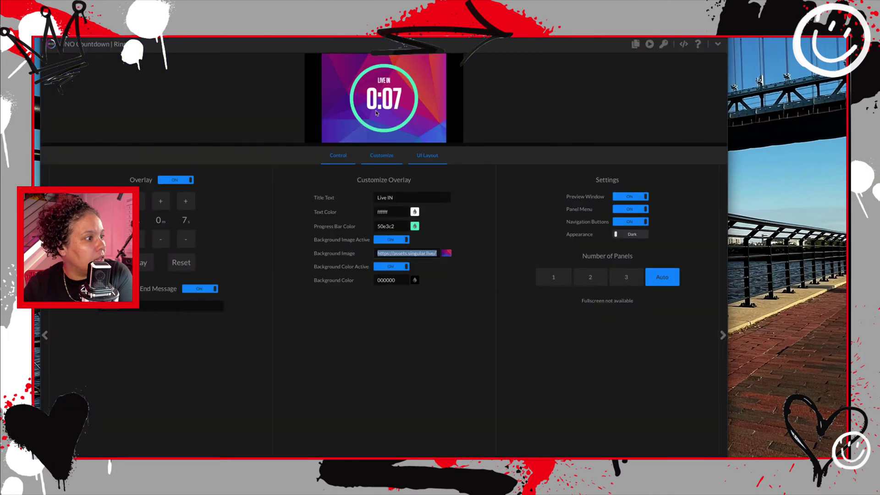
Try the copied embed code of the "Miss my ilx sometimes" post as the countdown overlay's background image
{"action": "key", "text": "ctrl+v"}
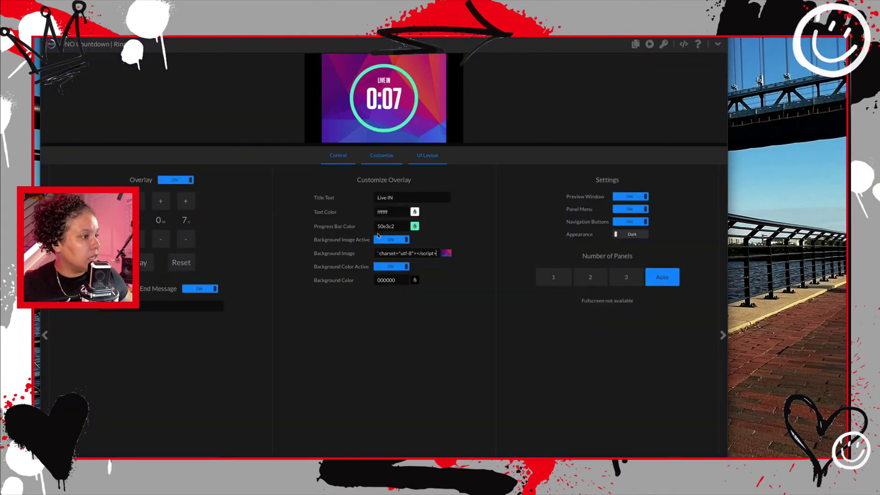
{"action": "left_click", "coordinate": [449, 294]}
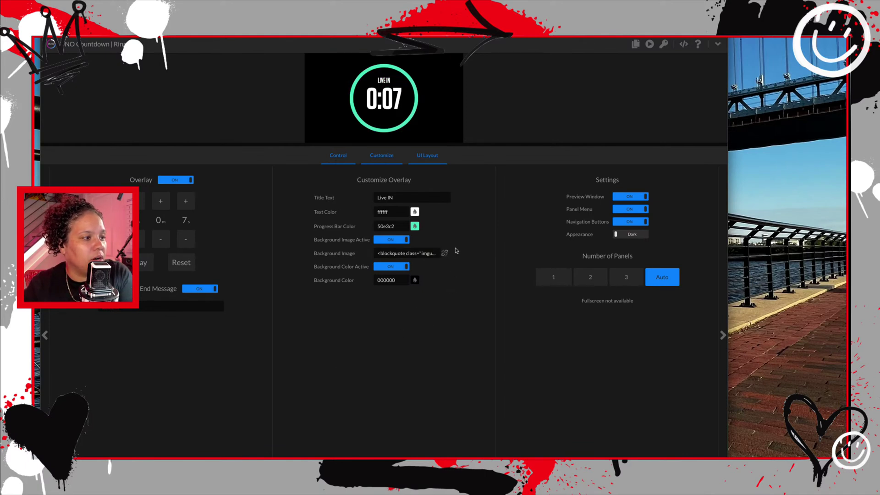
{"action": "mouse_move", "coordinate": [446, 253]}
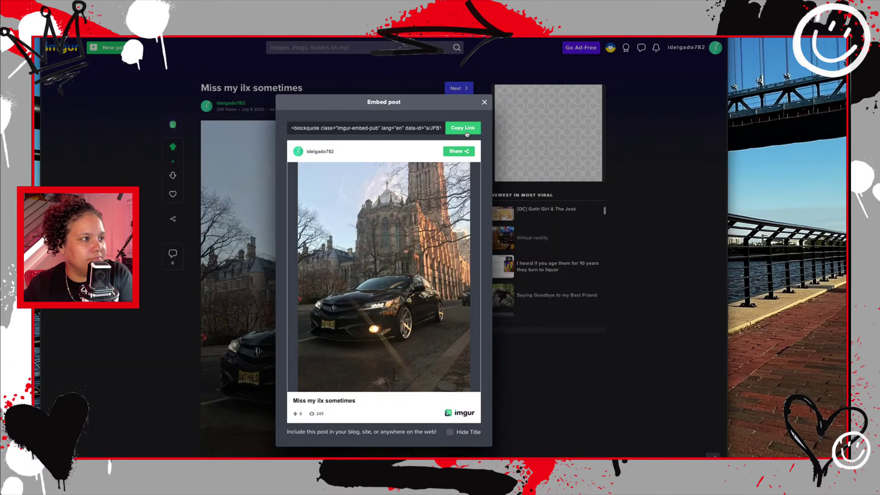
Return to the account's Imgur posts, open the "2016 TLX" post and copy its embed code
{"action": "left_click", "coordinate": [484, 103]}
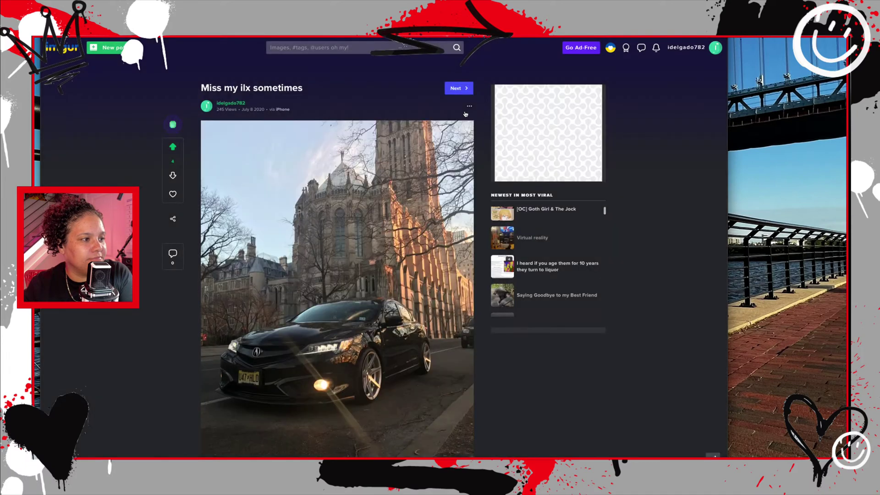
{"action": "left_click", "coordinate": [239, 103]}
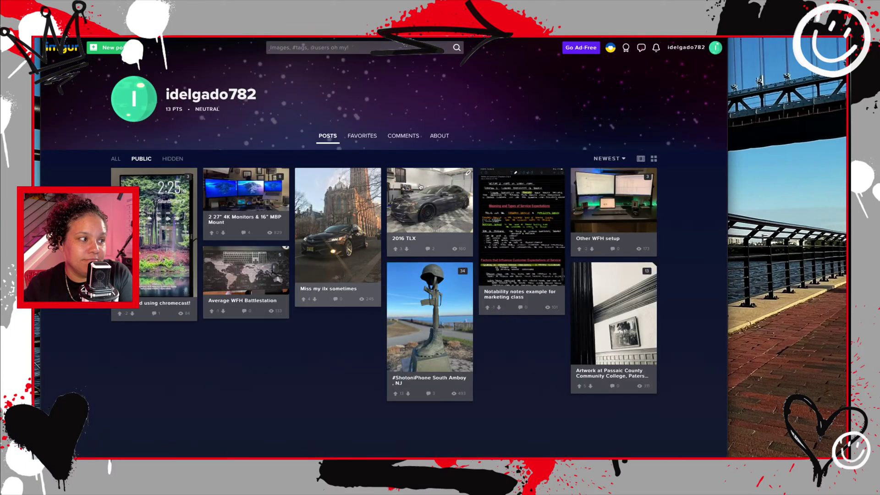
{"action": "left_click", "coordinate": [437, 200]}
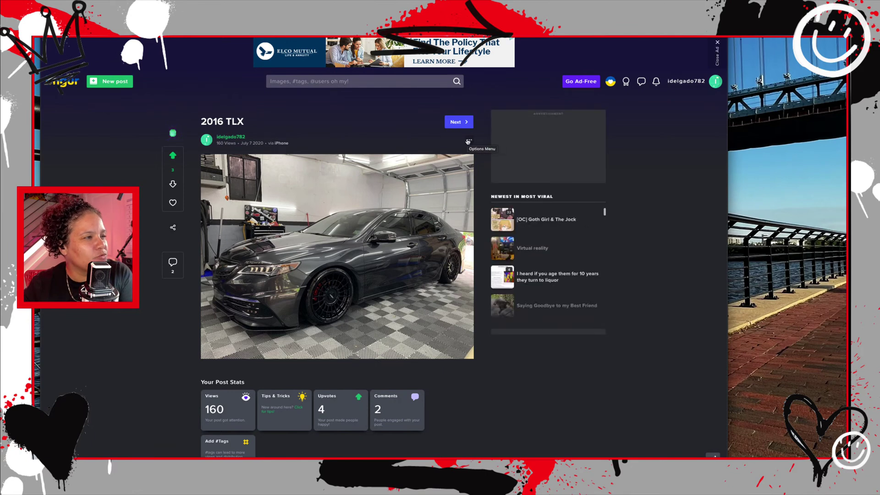
{"action": "left_click", "coordinate": [467, 141]}
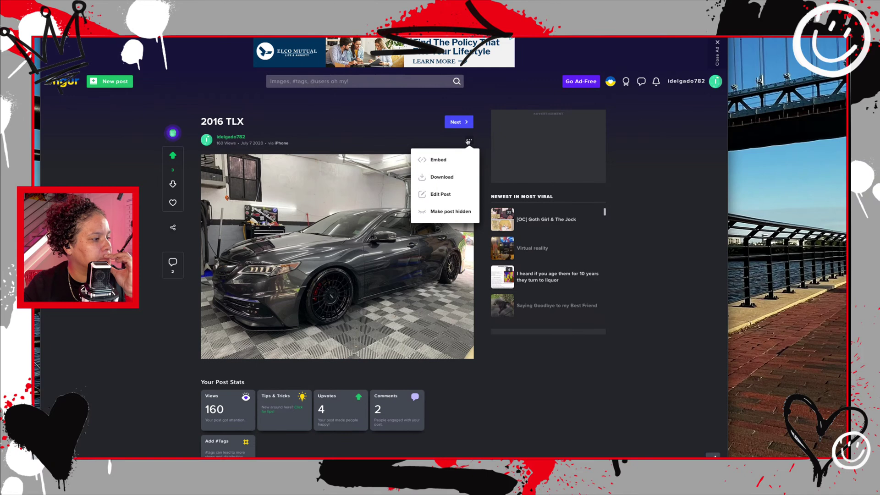
{"action": "left_click", "coordinate": [443, 160]}
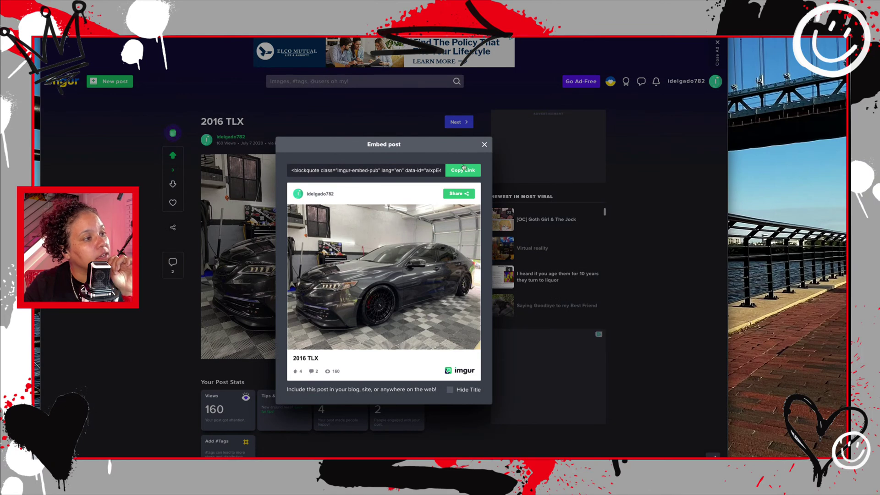
{"action": "left_click", "coordinate": [463, 170]}
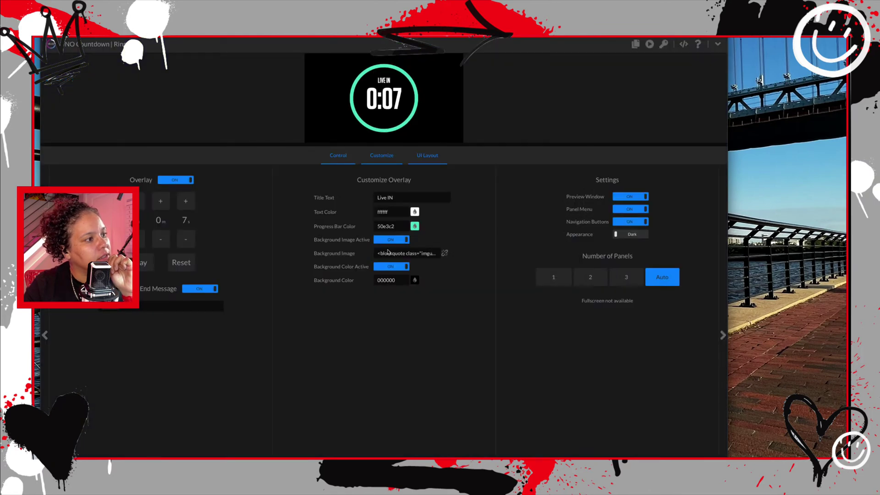
Replace the overlay's background image entry with the "2016 TLX" embed code and check its image preview
{"action": "left_click", "coordinate": [429, 255]}
{"action": "key", "text": "ctrl+a"}
{"action": "key", "text": "ctrl+c"}
{"action": "key", "text": "BackSpace"}
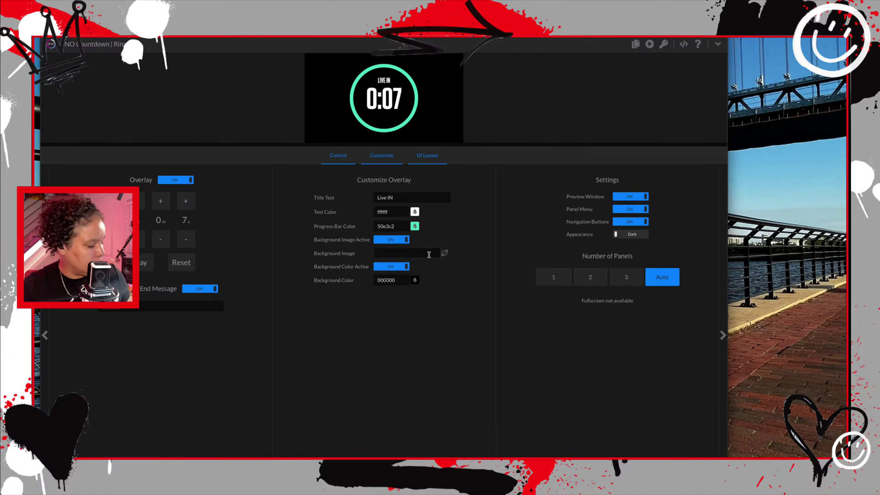
{"action": "key", "text": "ctrl+v"}
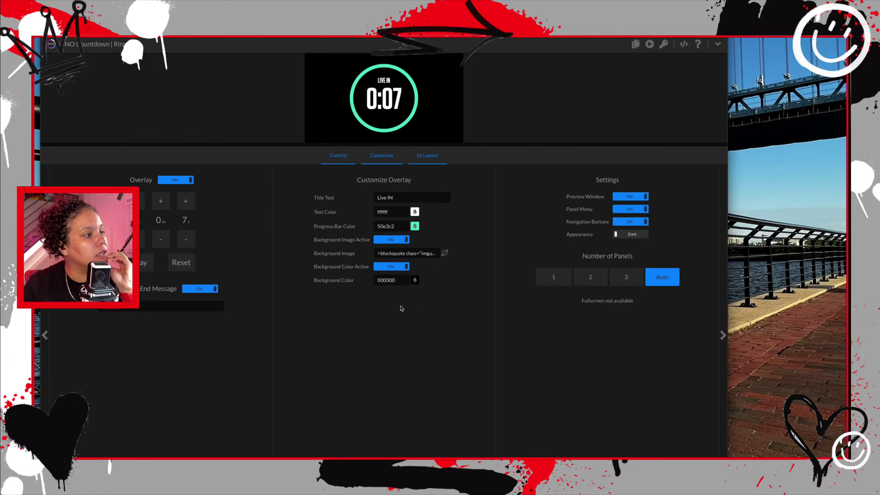
{"action": "left_click", "coordinate": [442, 254]}
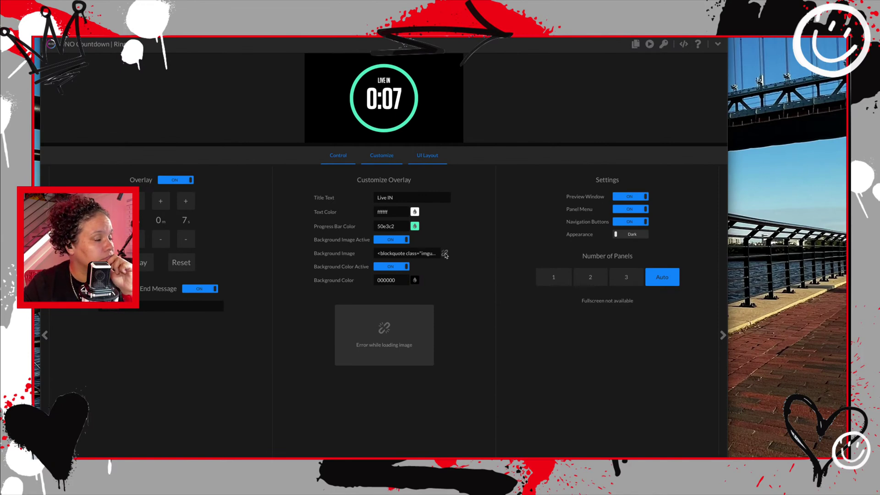
{"action": "left_click", "coordinate": [444, 253]}
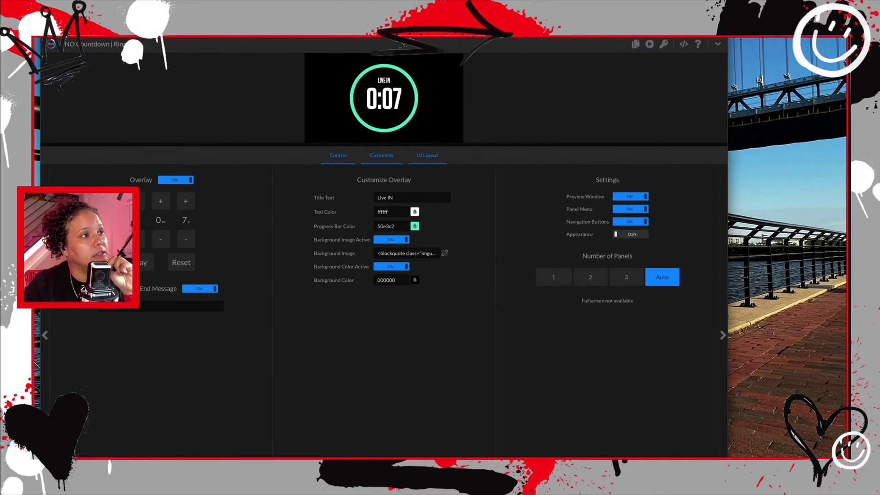
Search the web for Google Drive in a new browser tab and open the Google Drive sign-in result with the existing Google account
{"action": "key", "text": "alt+Tab"}
{"action": "key", "text": "super+l"}
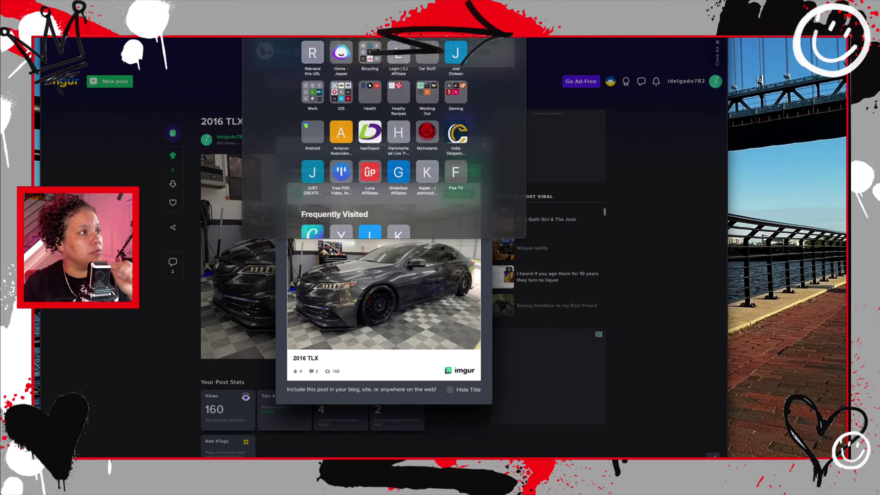
{"action": "type", "text": "go"}
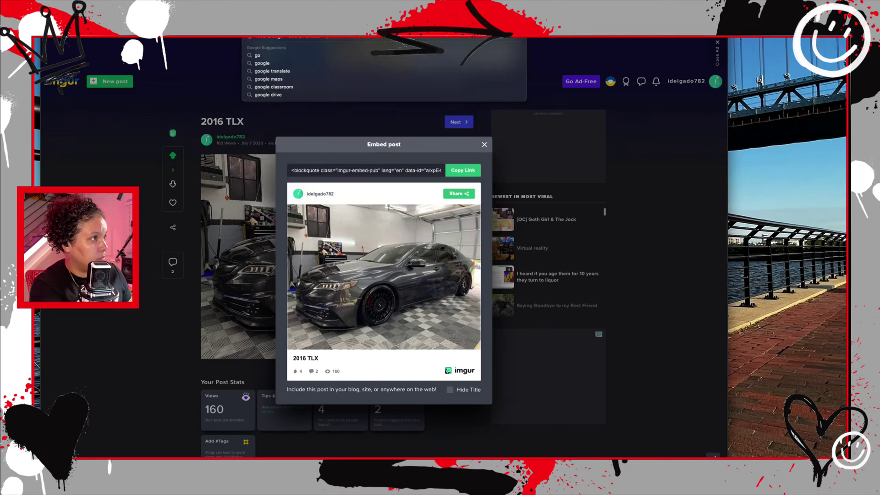
{"action": "type", "text": "ogle dri"}
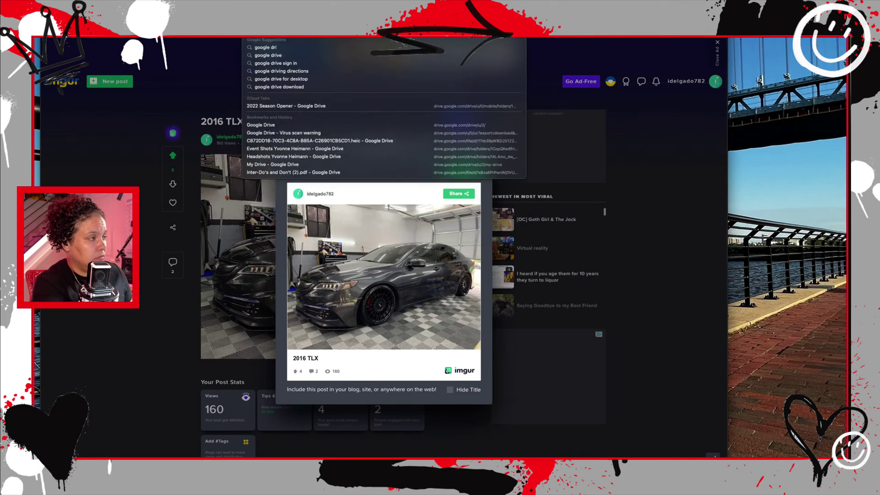
{"action": "key", "text": "Return"}
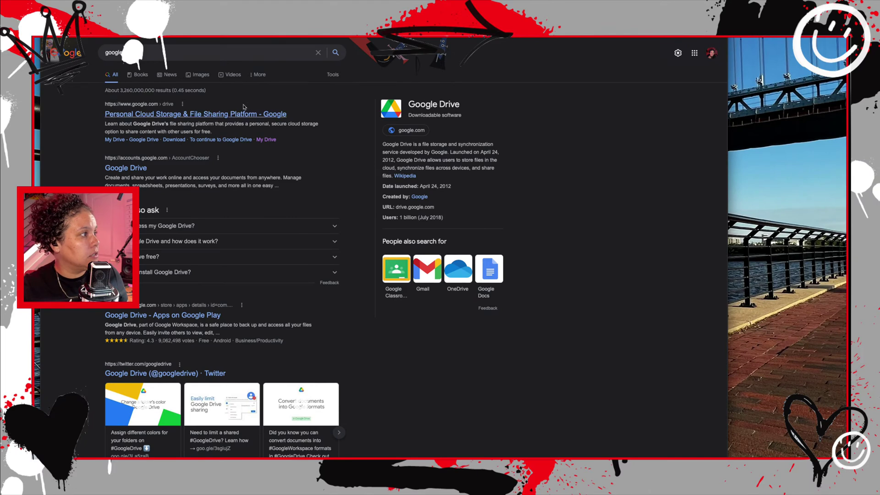
{"action": "left_click", "coordinate": [126, 168]}
{"action": "left_click", "coordinate": [343, 243]}
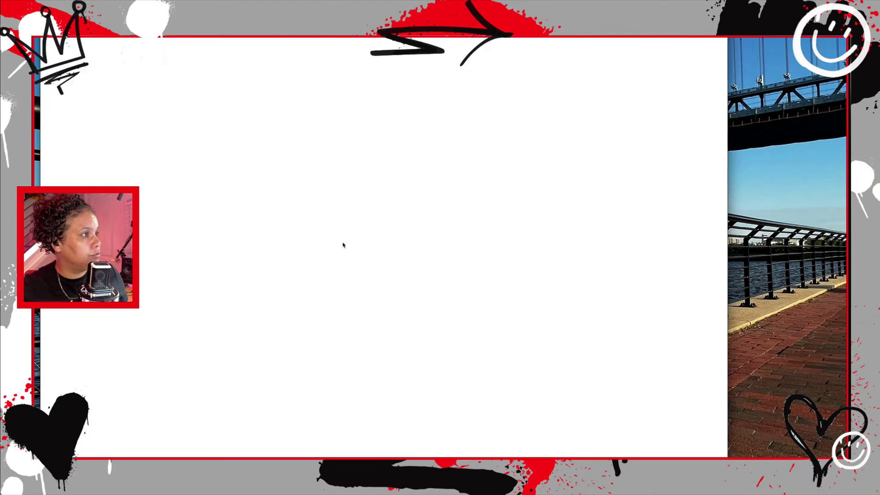
Go from the Google Account page to the account's Google Drive files
{"action": "left_click", "coordinate": [698, 46]}
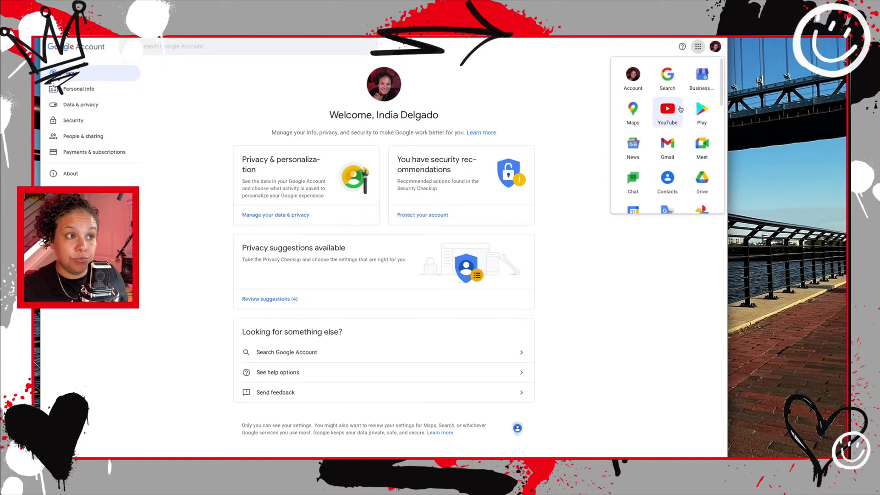
{"action": "scroll", "coordinate": [685, 142], "scroll_direction": "down", "scroll_amount": 3}
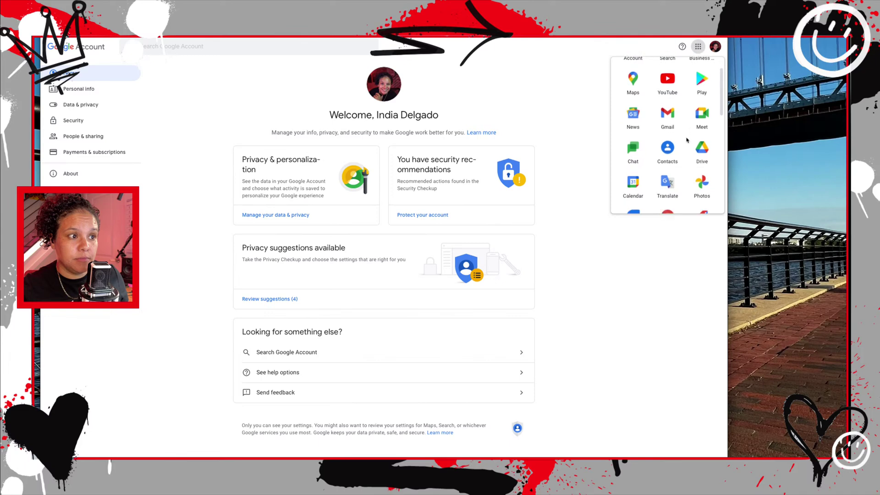
{"action": "left_click", "coordinate": [712, 123]}
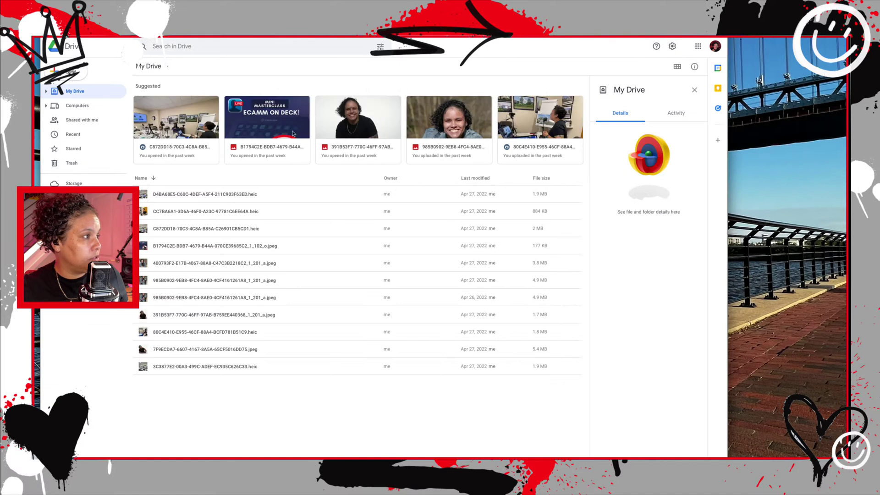
Open the suggested "Mini Masterclass Ecamm on Deck!" image and copy its sharing link
{"action": "left_click", "coordinate": [268, 128]}
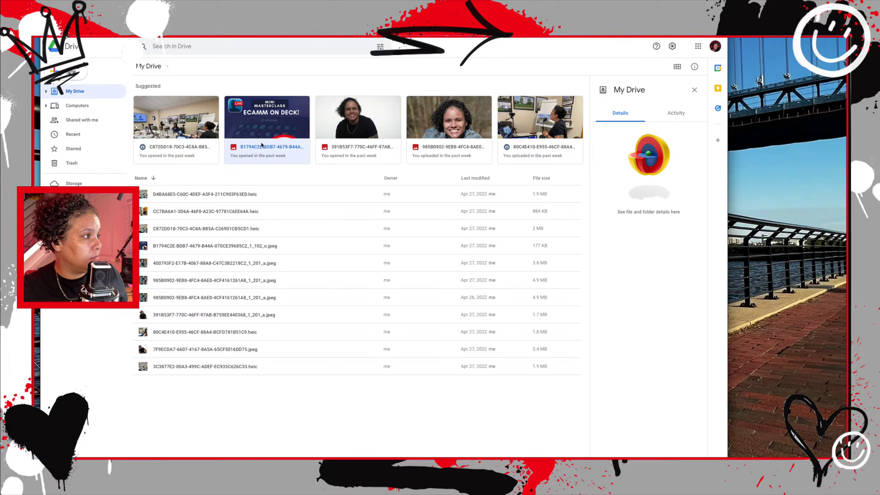
{"action": "double_click", "coordinate": [268, 123]}
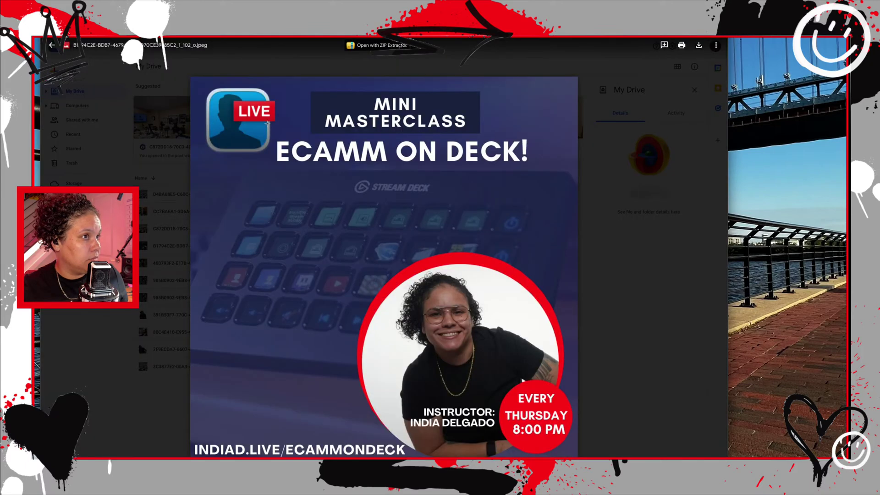
{"action": "left_click", "coordinate": [714, 45]}
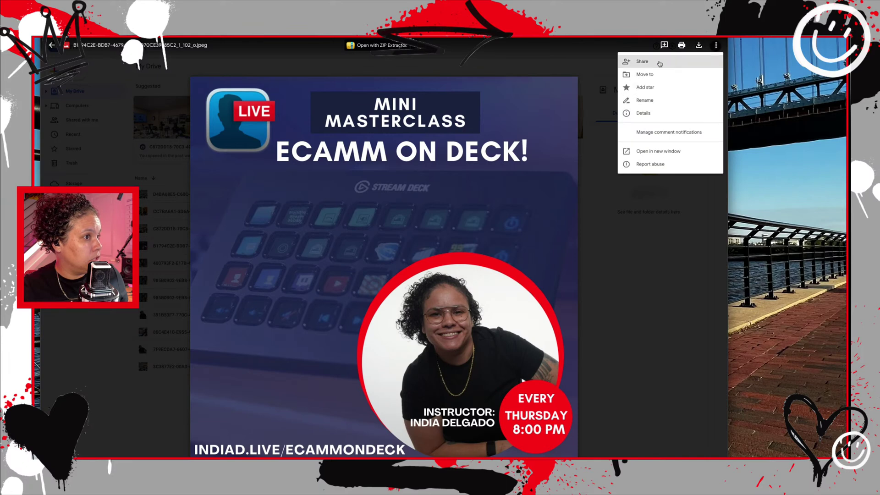
{"action": "left_click", "coordinate": [648, 64]}
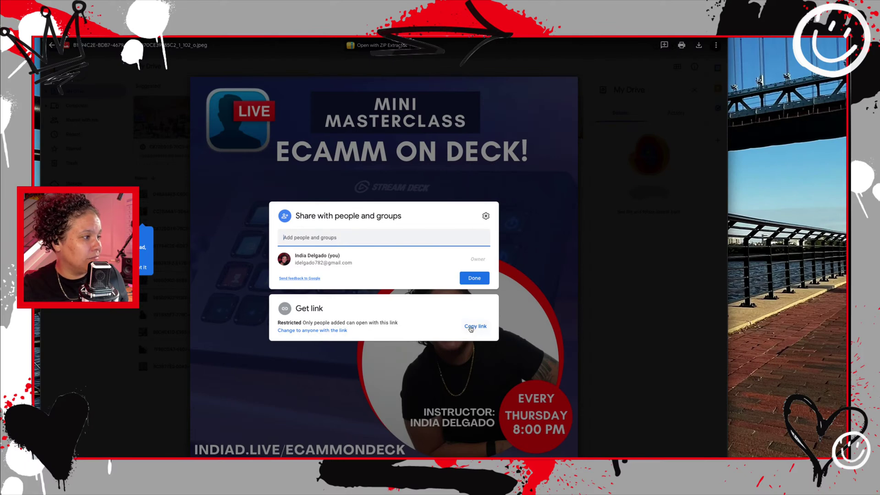
{"action": "left_click", "coordinate": [471, 327]}
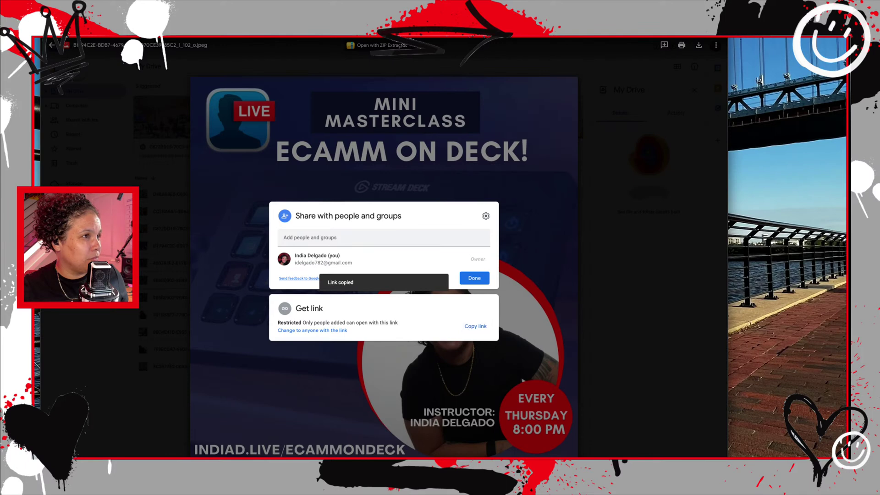
Switch back to the countdown overlay and replace its background image entry with the copied Google Drive link
{"action": "key", "text": "super+Tab"}
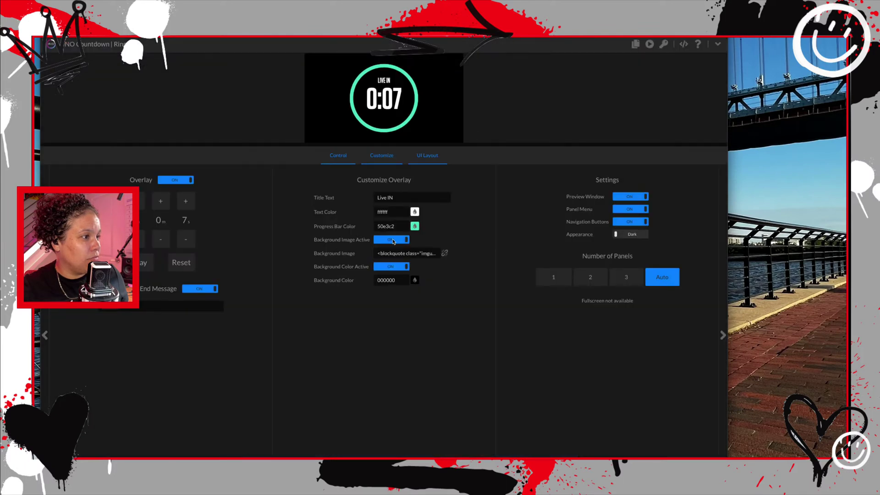
{"action": "triple_click", "coordinate": [392, 251]}
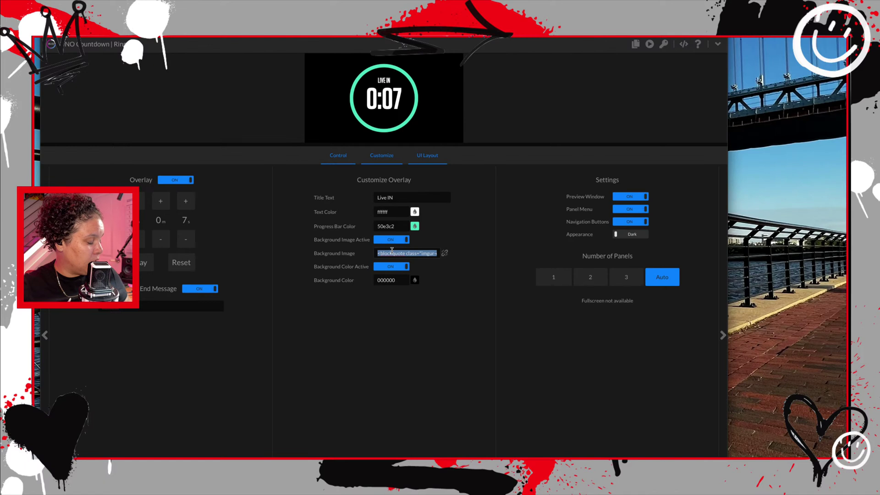
{"action": "key", "text": "ctrl+v"}
{"action": "left_click", "coordinate": [450, 278]}
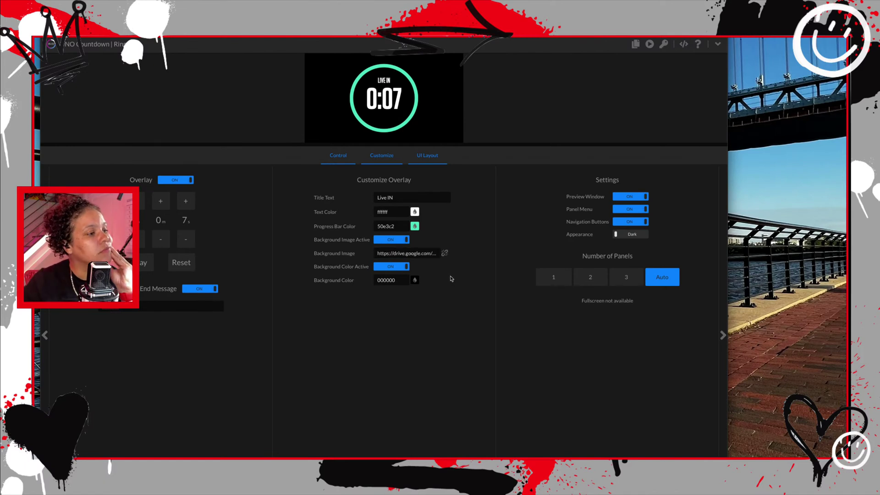
Return to the overlay gallery and open the Fullscreen Countdown | Ring overlay as a fresh trial
{"action": "mouse_move", "coordinate": [449, 257]}
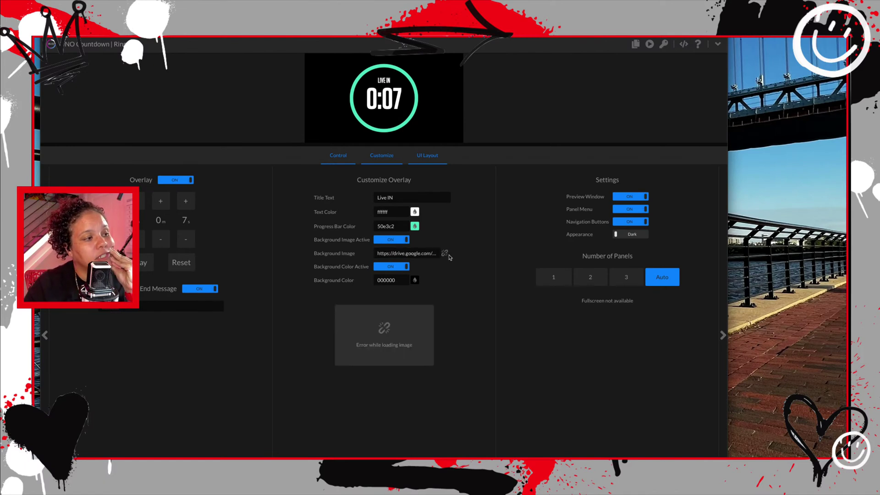
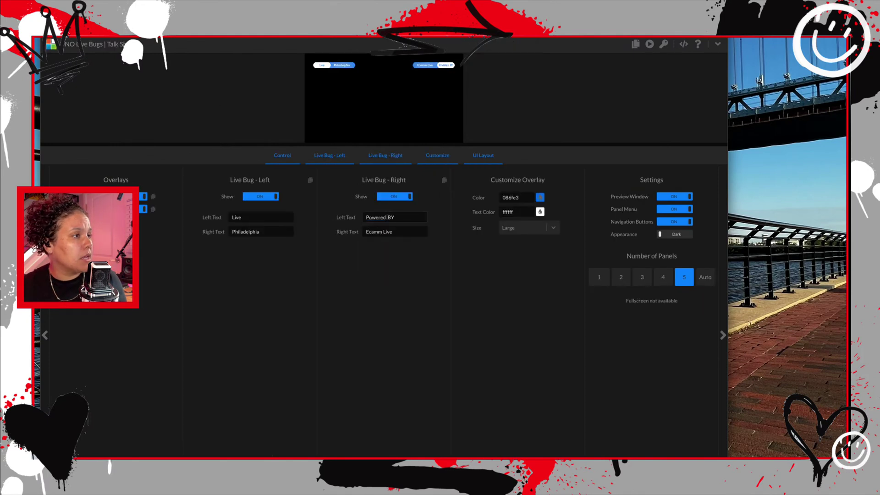
{"action": "left_click", "coordinate": [324, 31]}
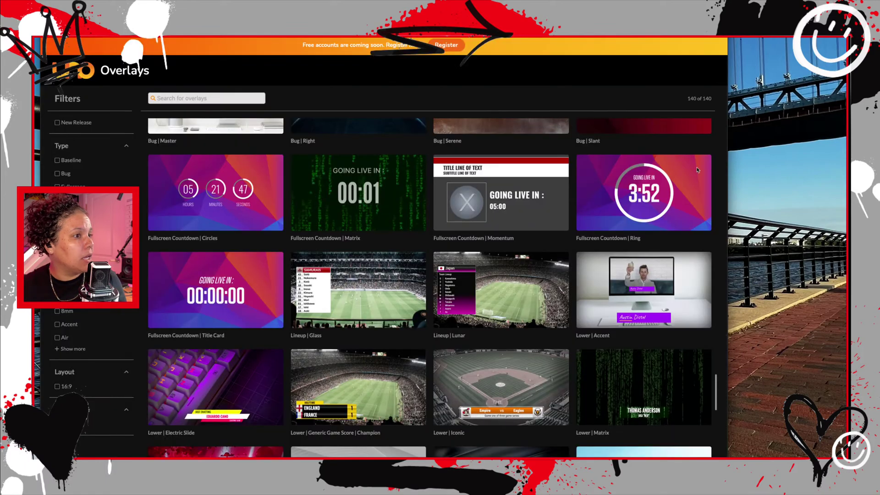
{"action": "left_click", "coordinate": [651, 188]}
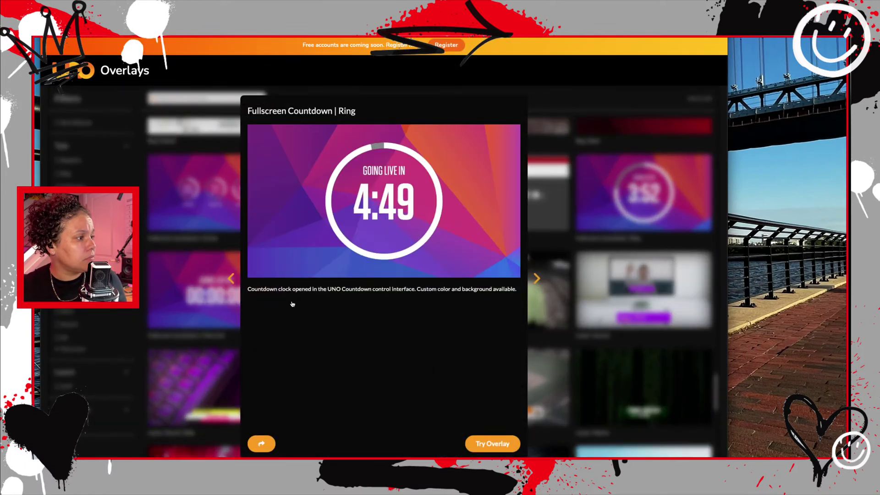
{"action": "left_click", "coordinate": [492, 444]}
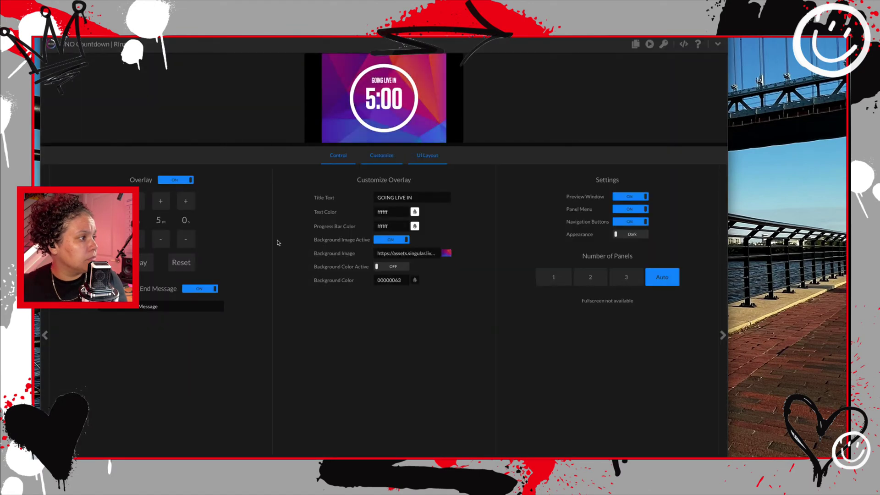
Set the ring countdown's duration to 0 minutes 7 seconds
{"action": "left_click", "coordinate": [165, 242]}
{"action": "left_click", "coordinate": [166, 243]}
{"action": "left_click", "coordinate": [166, 242]}
{"action": "left_click", "coordinate": [166, 242]}
{"action": "left_click", "coordinate": [166, 242]}
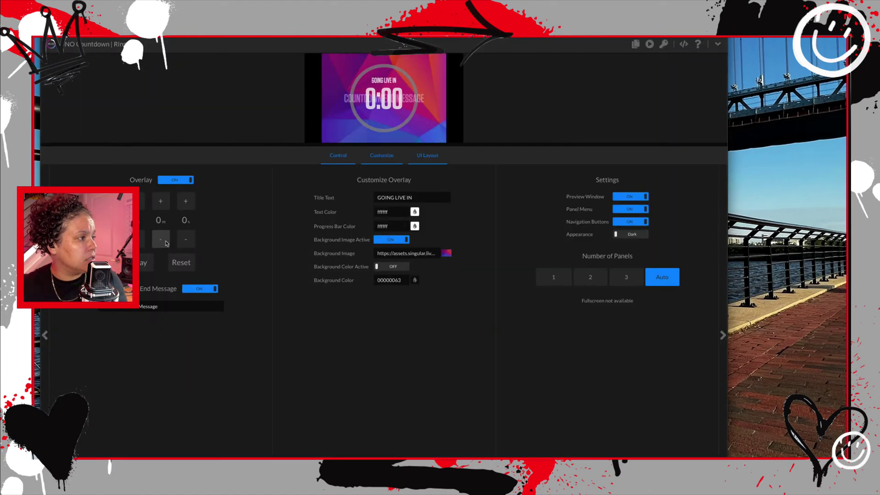
{"action": "left_click", "coordinate": [186, 201]}
{"action": "left_click", "coordinate": [186, 201]}
{"action": "left_click", "coordinate": [186, 200]}
{"action": "left_click", "coordinate": [186, 201]}
{"action": "left_click", "coordinate": [186, 200]}
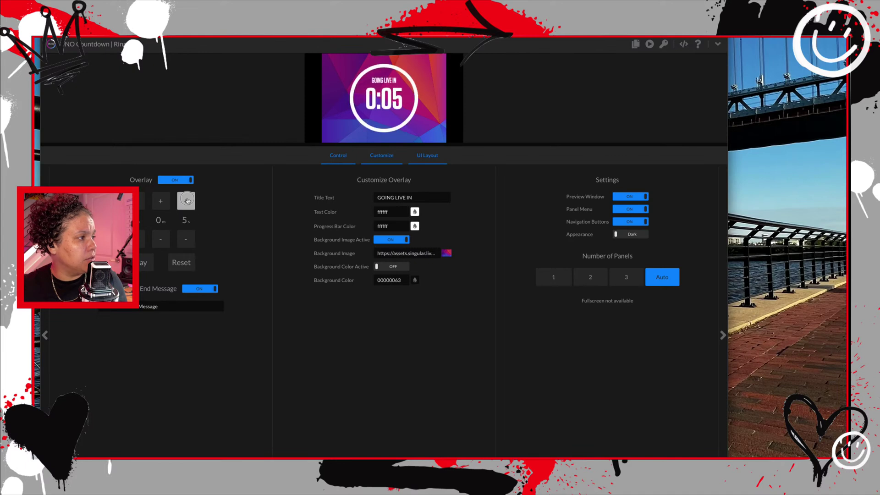
{"action": "left_click", "coordinate": [186, 201]}
{"action": "left_click", "coordinate": [186, 200]}
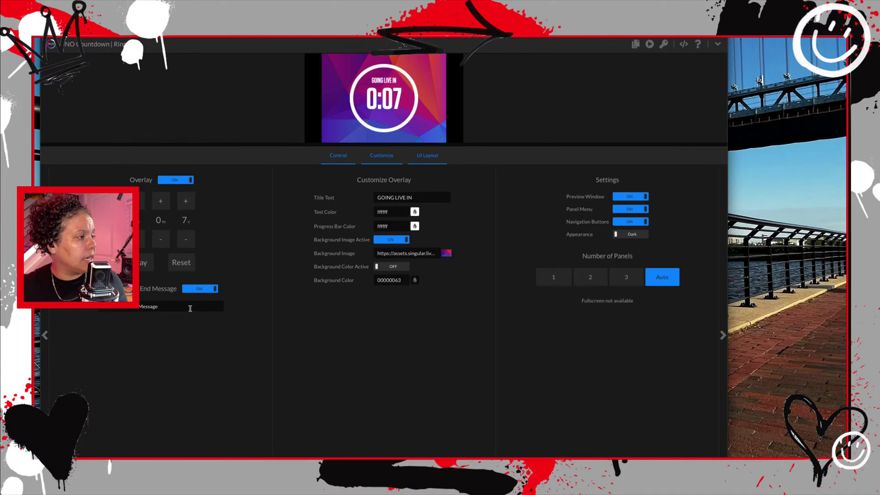
Clear the countdown end message and remove "GOING" from the title text, leaving "LIVE IN"
{"action": "left_click_drag", "start_coordinate": [188, 306], "coordinate": [101, 306]}
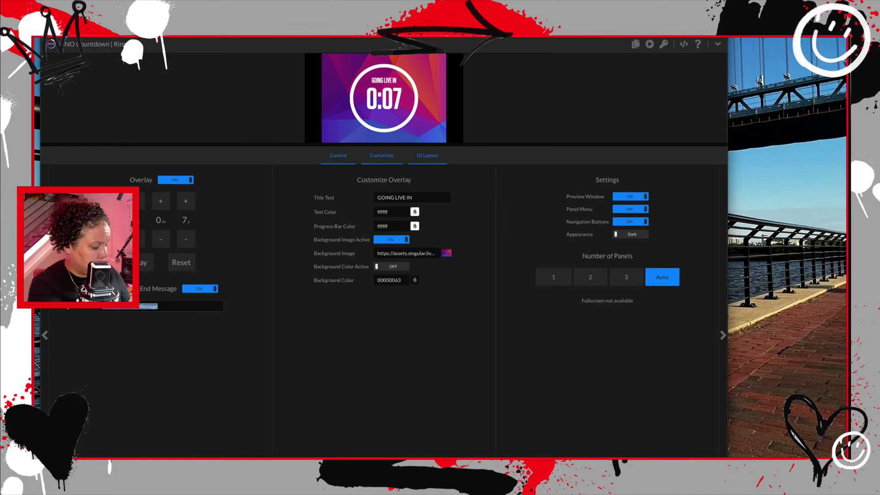
{"action": "key", "text": "BackSpace"}
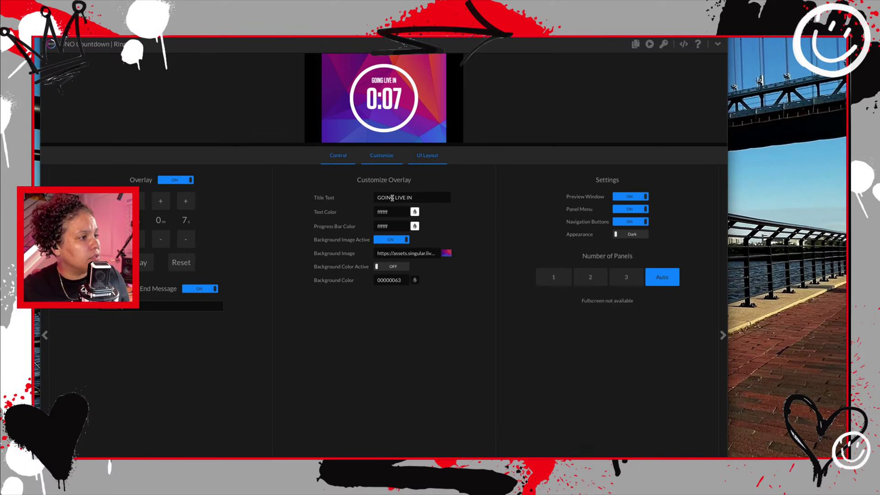
{"action": "left_click_drag", "start_coordinate": [394, 197], "coordinate": [315, 199]}
{"action": "key", "text": "BackSpace"}
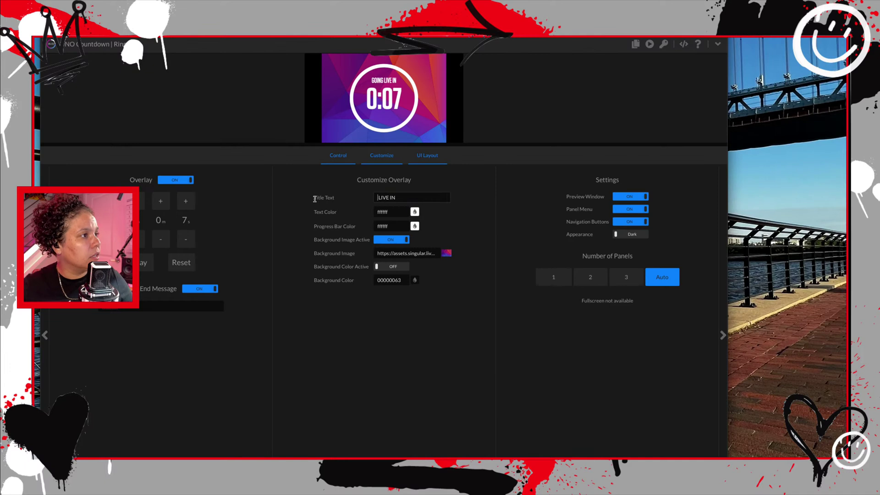
Change the progress bar colour to the turquoise preset 50e3c2 and copy the overlay's output URL
{"action": "left_click", "coordinate": [414, 225]}
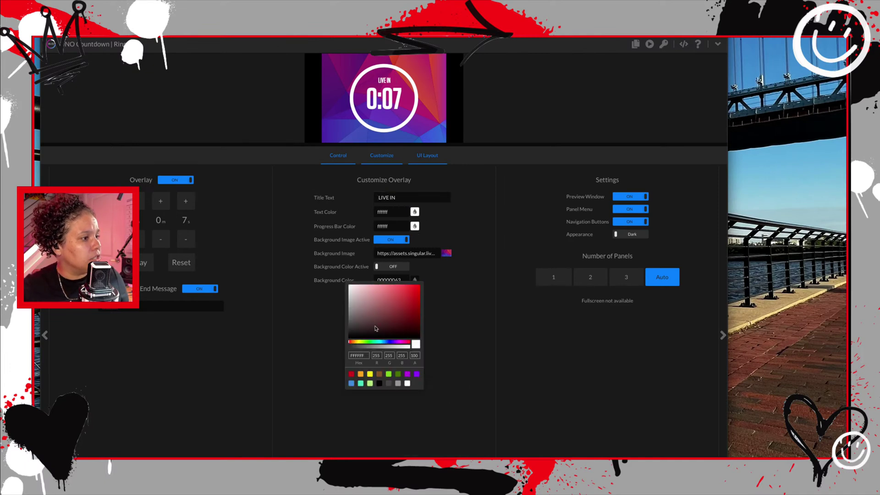
{"action": "left_click", "coordinate": [361, 383]}
{"action": "left_click", "coordinate": [468, 387]}
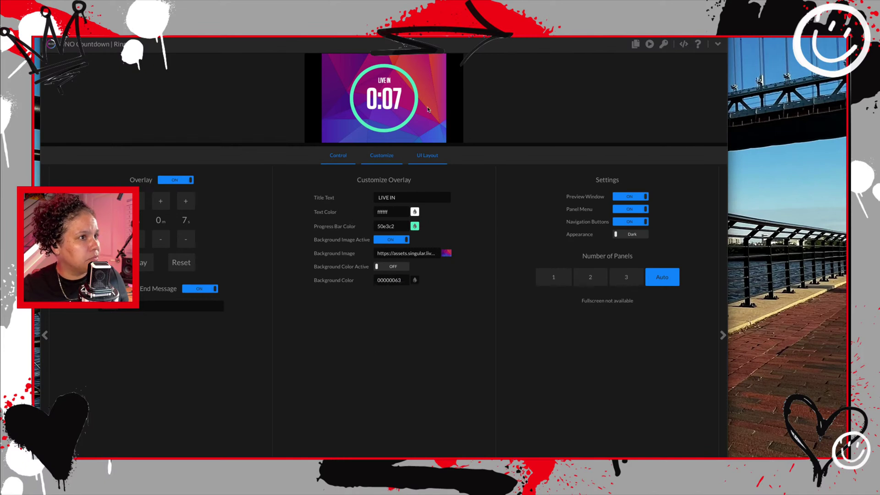
{"action": "mouse_move", "coordinate": [635, 46]}
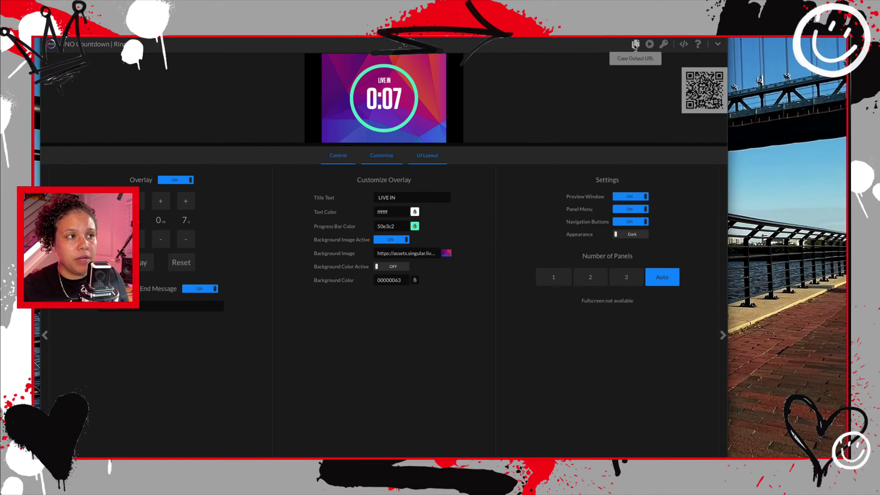
{"action": "left_click", "coordinate": [635, 45]}
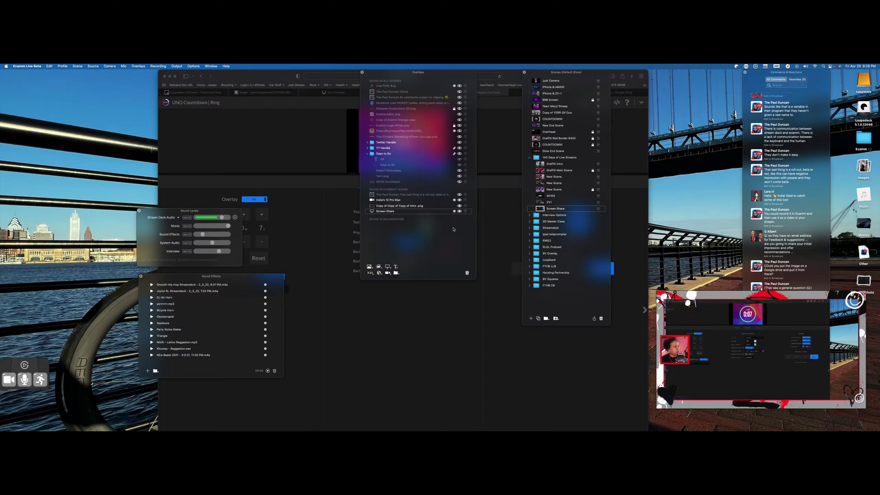
Start a new widget overlay in Ecamm Live and name it "uno countdown timer"
{"action": "left_click", "coordinate": [379, 273]}
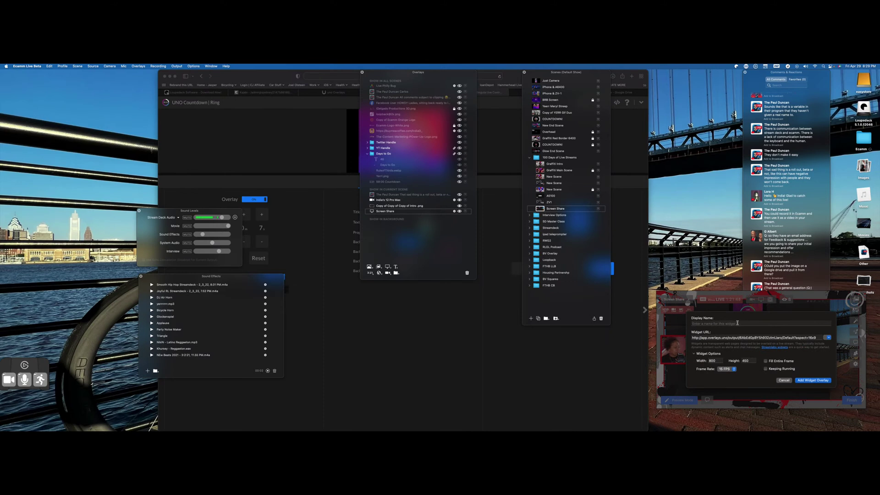
{"action": "key", "text": "super+v"}
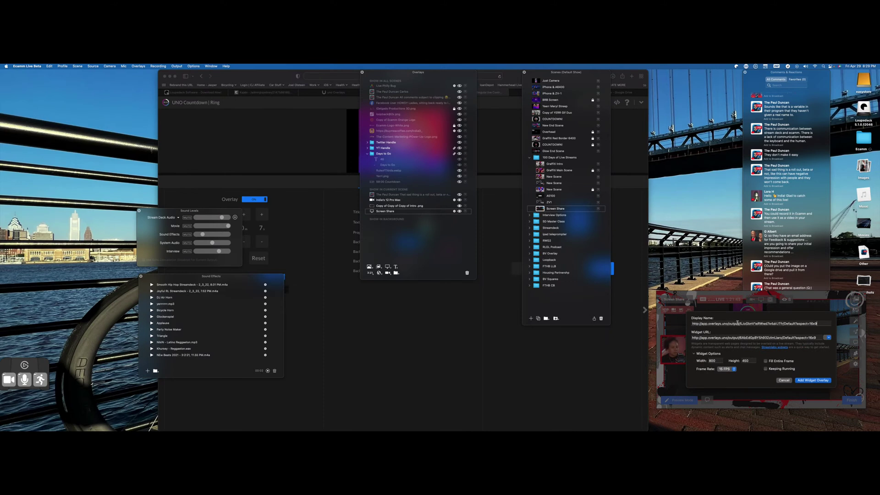
{"action": "key", "text": "super+a"}
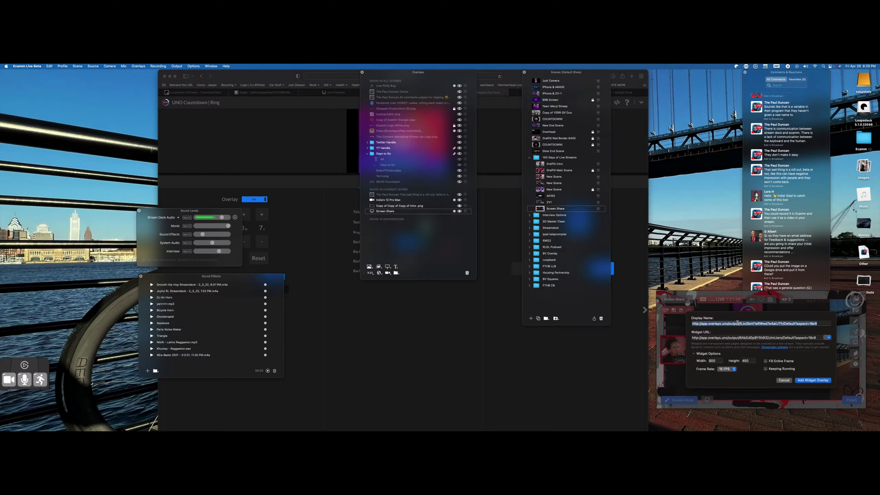
{"action": "type", "text": "live"}
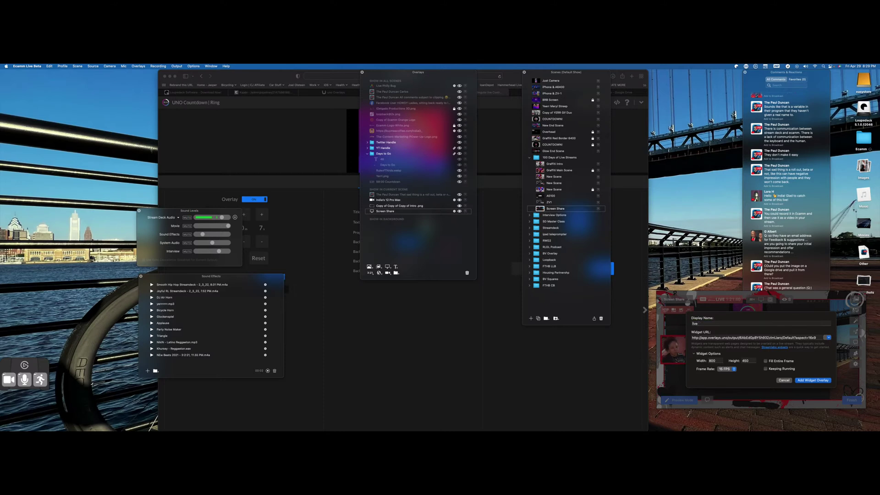
{"action": "type", "text": " count"}
{"action": "key", "text": "BackSpace"}
{"action": "key", "text": "BackSpace"}
{"action": "key", "text": "BackSpace"}
{"action": "key", "text": "BackSpace"}
{"action": "key", "text": "BackSpace"}
{"action": "key", "text": "BackSpace"}
{"action": "key", "text": "BackSpace"}
{"action": "key", "text": "BackSpace"}
{"action": "key", "text": "BackSpace"}
{"action": "key", "text": "BackSpace"}
{"action": "type", "text": "uno countdown timer"}
Replace the widget URL with the copied output URL, enable Keeping Running, and add the widget overlay
{"action": "triple_click", "coordinate": [750, 339]}
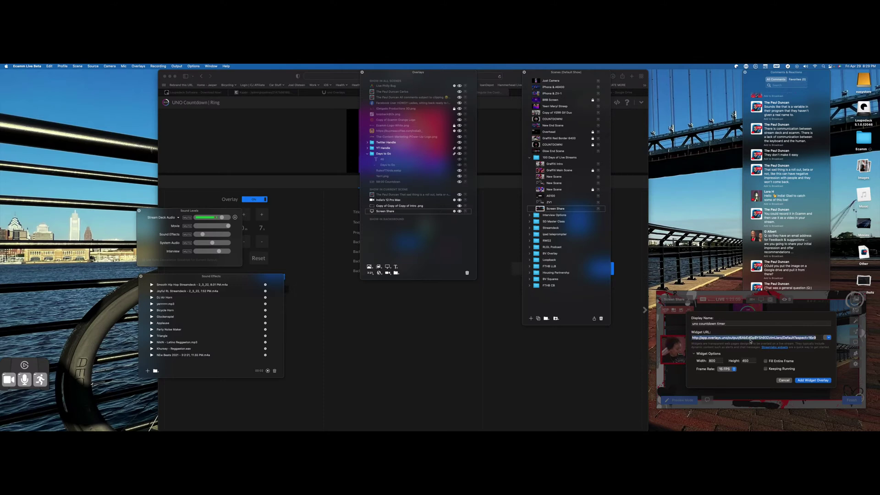
{"action": "key", "text": "super+v"}
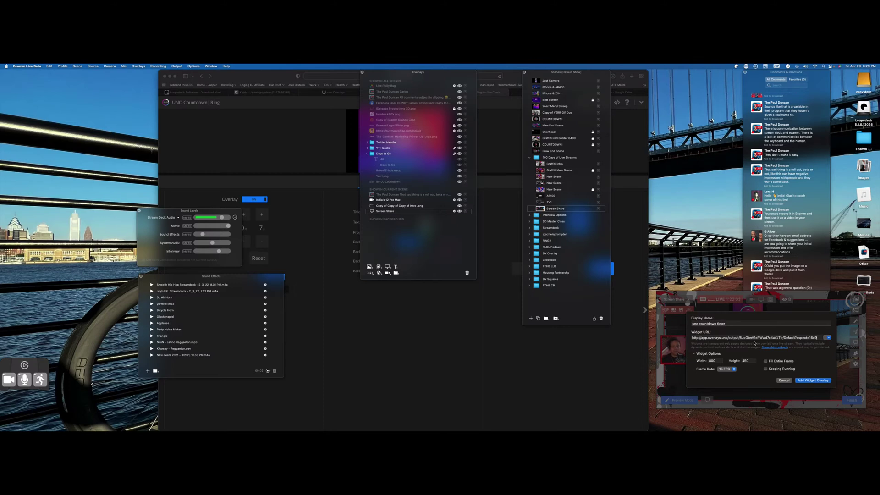
{"action": "left_click", "coordinate": [765, 369]}
{"action": "left_click", "coordinate": [819, 379]}
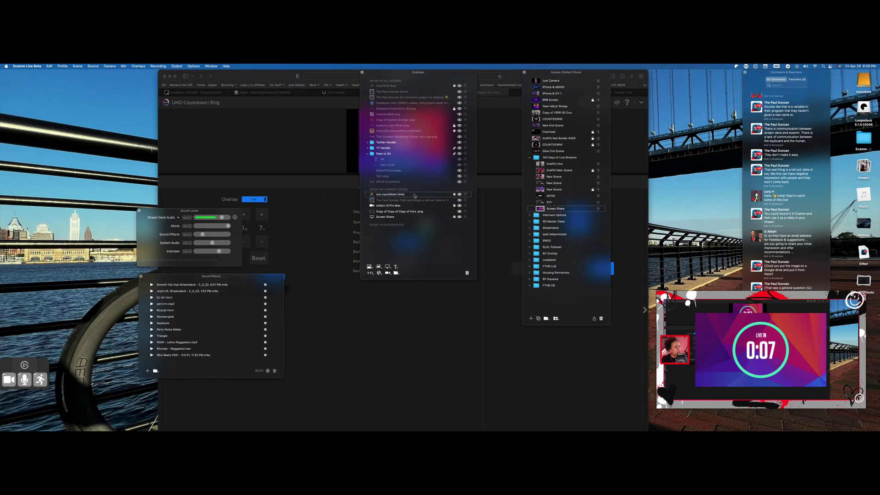
Create a new scene and transfer the countdown widget into it by showing it in all scenes, then restricting it to the new scene
{"action": "left_click_drag", "start_coordinate": [414, 196], "coordinate": [412, 186]}
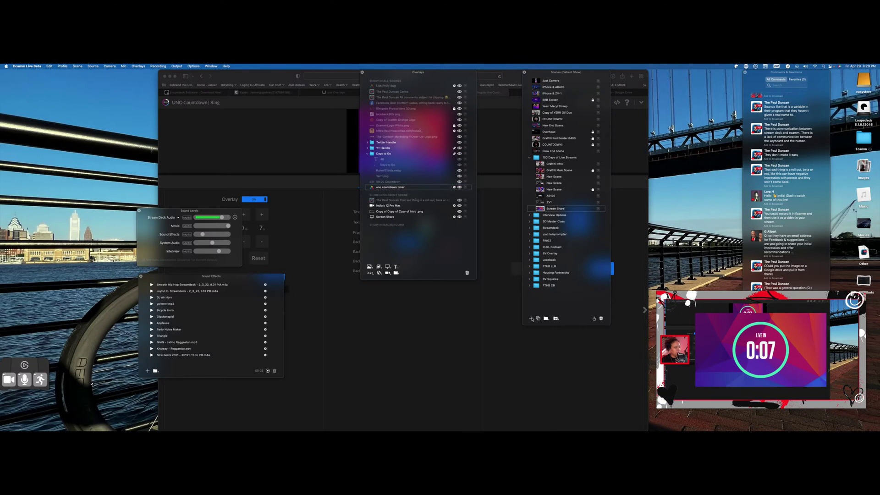
{"action": "left_click", "coordinate": [532, 319]}
{"action": "mouse_move", "coordinate": [735, 337]}
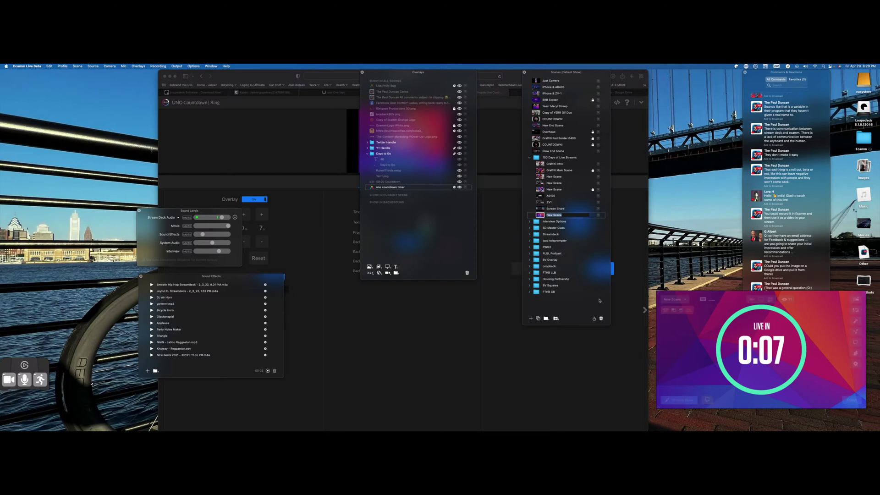
{"action": "left_click_drag", "start_coordinate": [389, 187], "coordinate": [393, 200]}
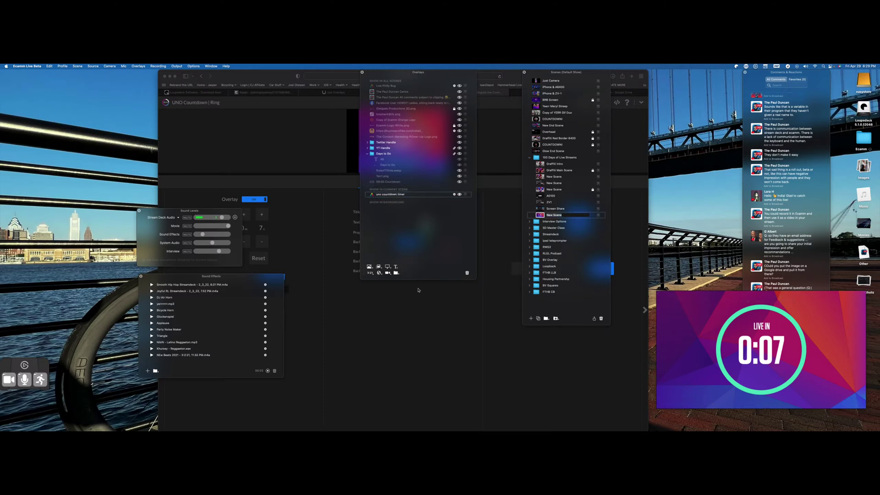
Add a camera overlay to the new scene with the Tall (9:16) shape and the 12 Pro Max phone as its source
{"action": "left_click", "coordinate": [387, 273]}
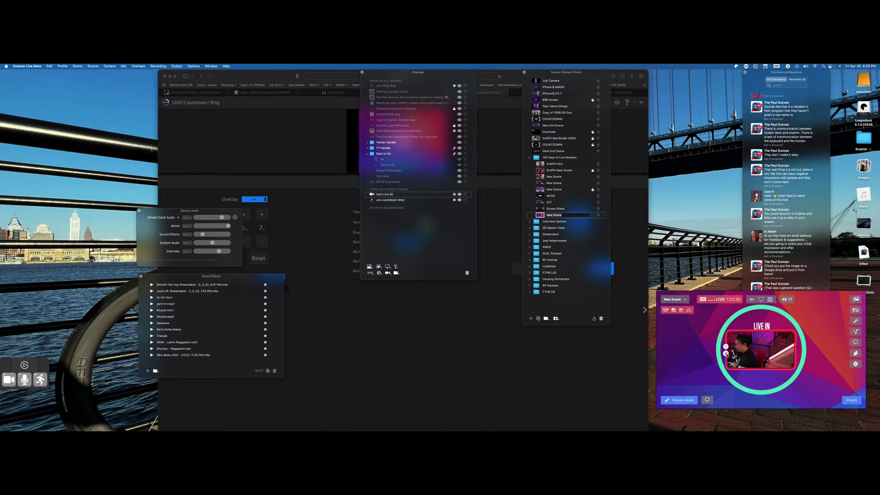
{"action": "left_click", "coordinate": [725, 353]}
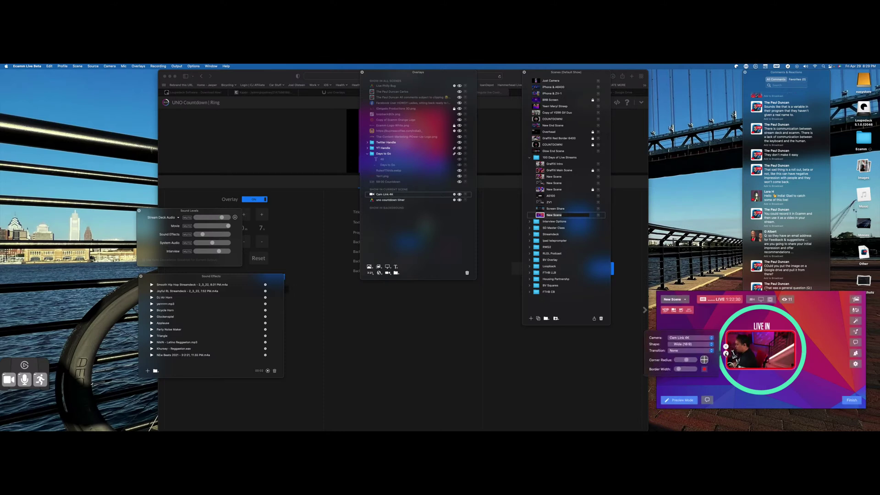
{"action": "left_click", "coordinate": [690, 343]}
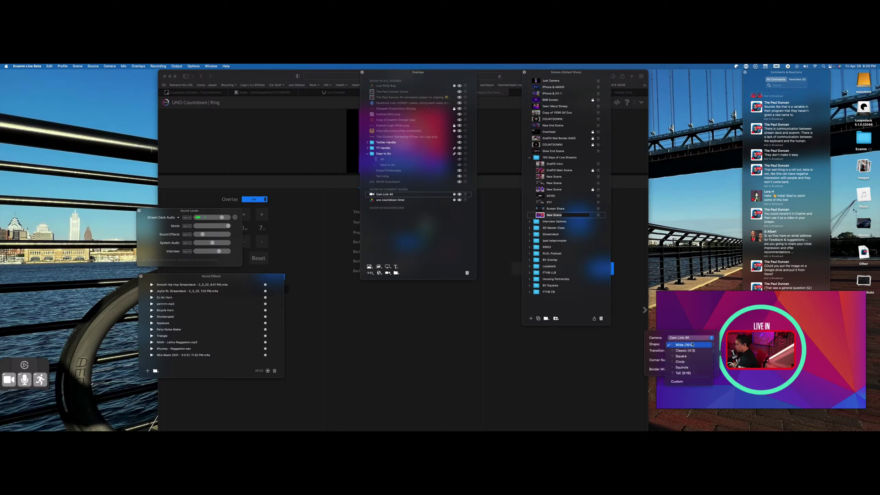
{"action": "left_click", "coordinate": [685, 372]}
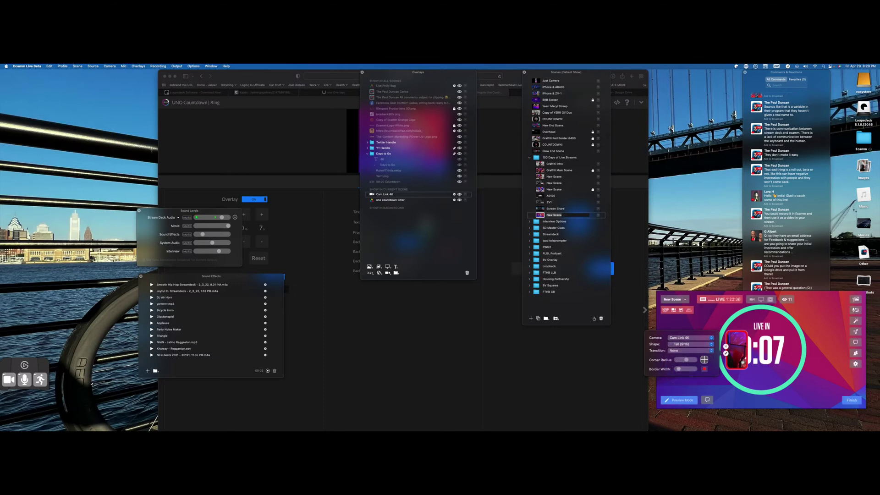
{"action": "left_click", "coordinate": [704, 337]}
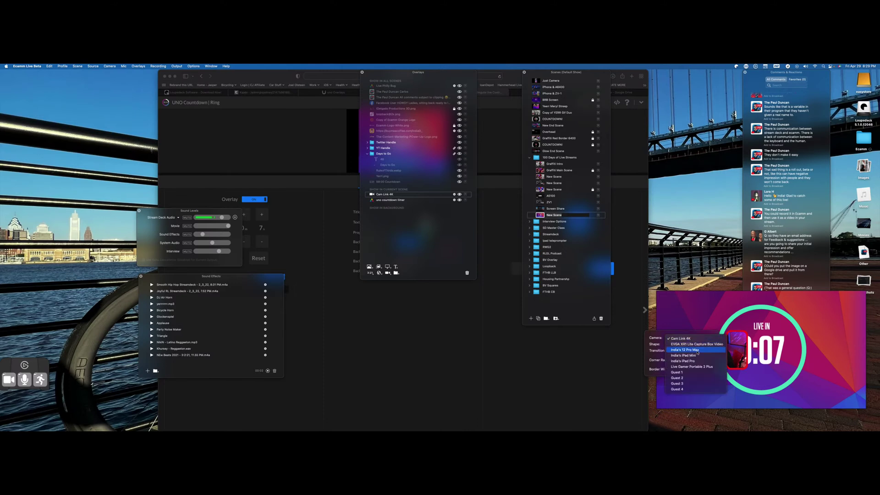
{"action": "left_click", "coordinate": [697, 350]}
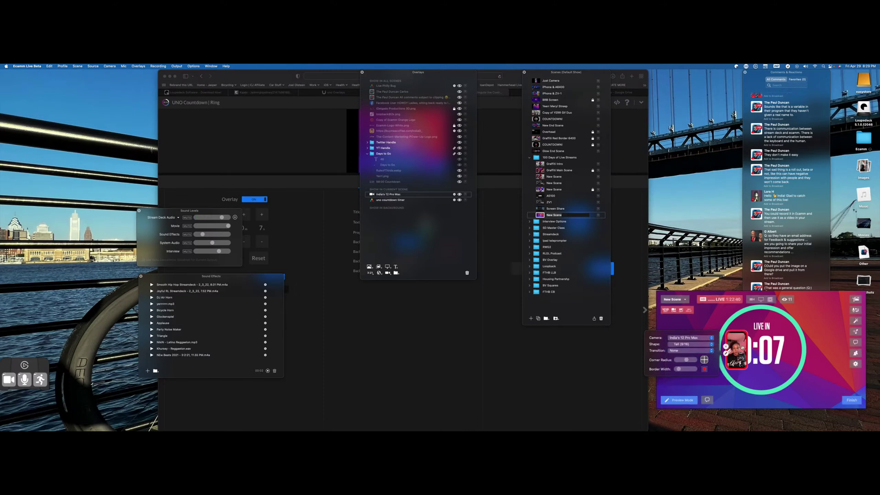
Move the camera overlay to the right of the countdown ring and enlarge it
{"action": "left_click_drag", "start_coordinate": [719, 348], "coordinate": [841, 349]}
{"action": "scroll", "coordinate": [841, 349], "scroll_direction": "up", "scroll_amount": 3}
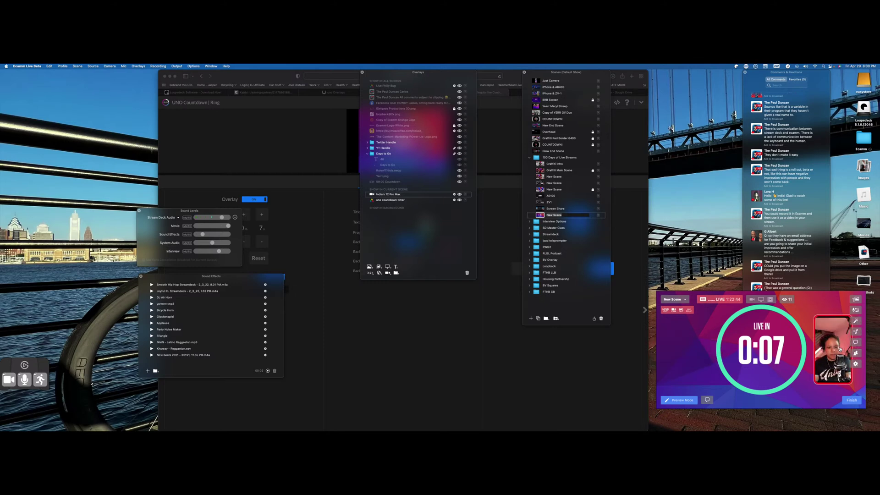
{"action": "scroll", "coordinate": [840, 349], "scroll_direction": "up", "scroll_amount": 2}
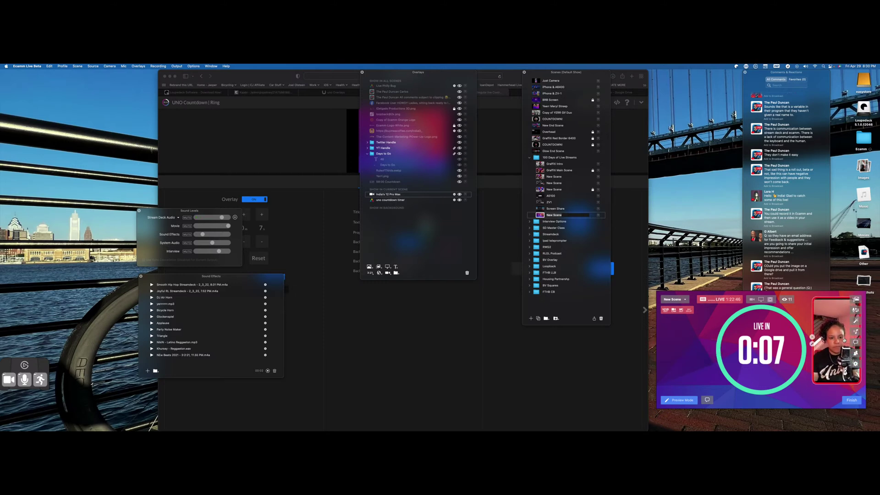
{"action": "left_click", "coordinate": [812, 343]}
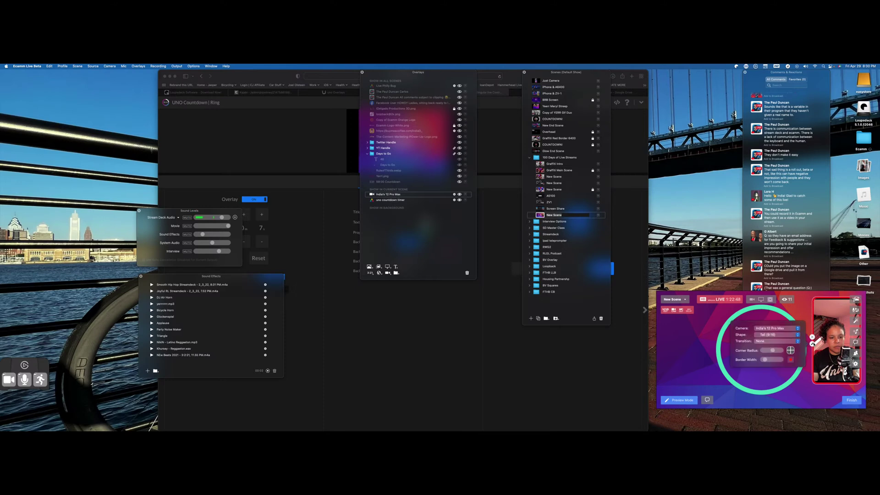
{"action": "left_click", "coordinate": [791, 359]}
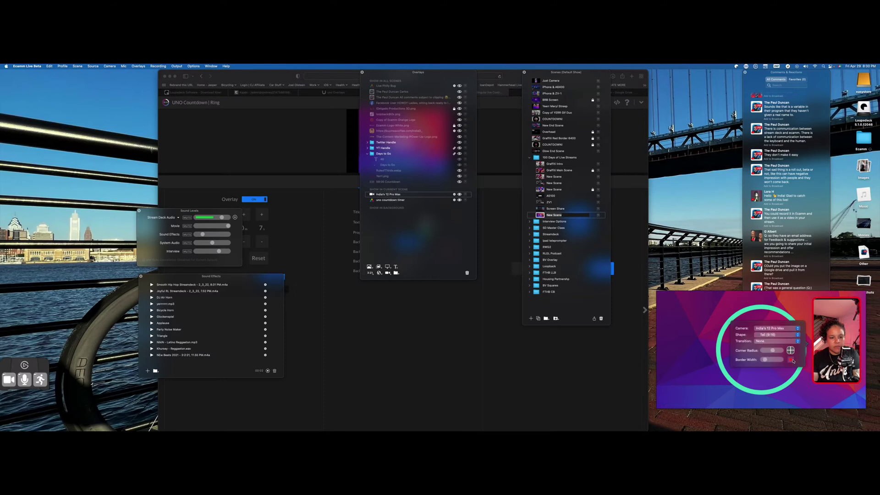
{"action": "left_click", "coordinate": [765, 310]}
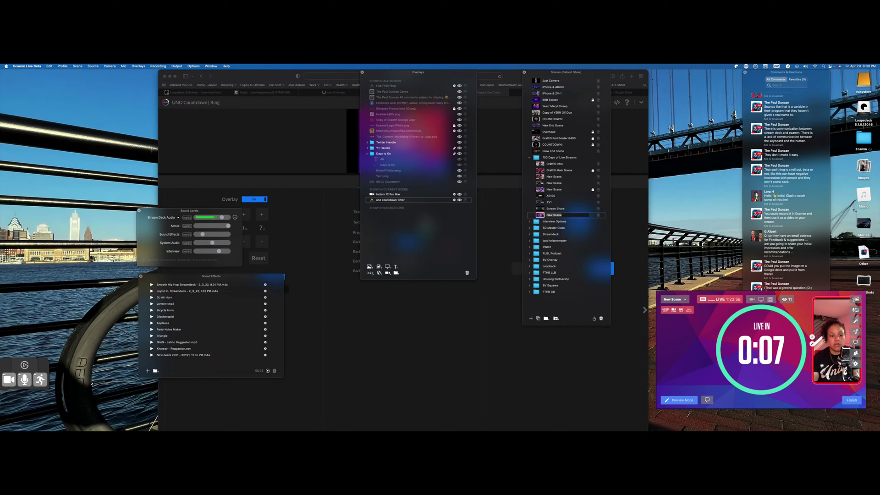
Shift the phone camera overlay slightly lower beside the countdown ring
{"action": "left_click", "coordinate": [825, 337]}
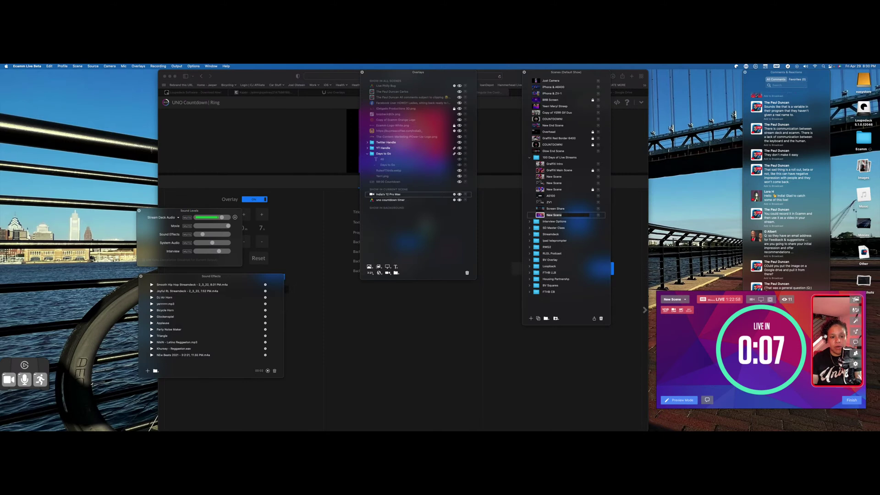
{"action": "left_click_drag", "start_coordinate": [824, 336], "coordinate": [822, 342]}
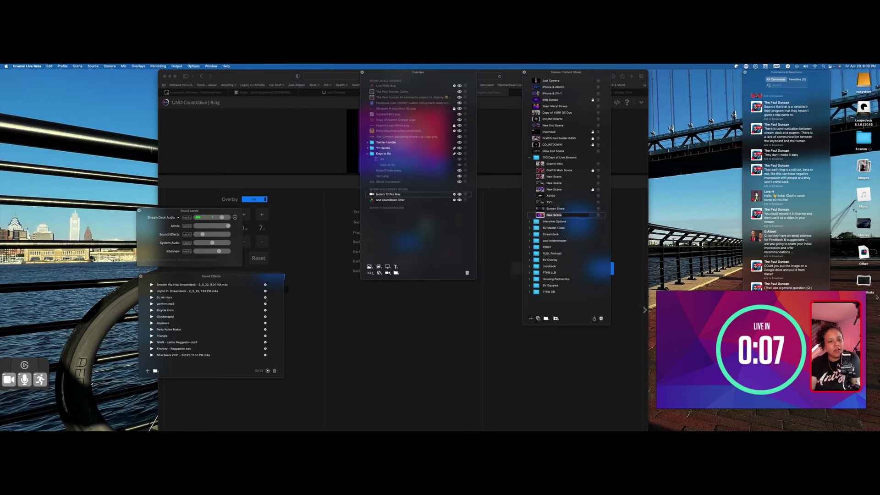
Match the phone camera overlay's border colour to the countdown ring's green by sampling the ring with the eyedropper
{"action": "mouse_move", "coordinate": [802, 349]}
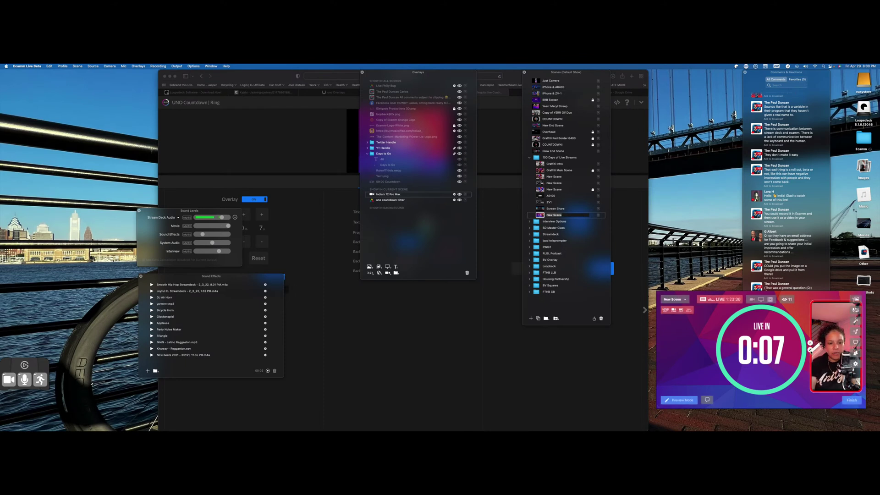
{"action": "left_click", "coordinate": [811, 349]}
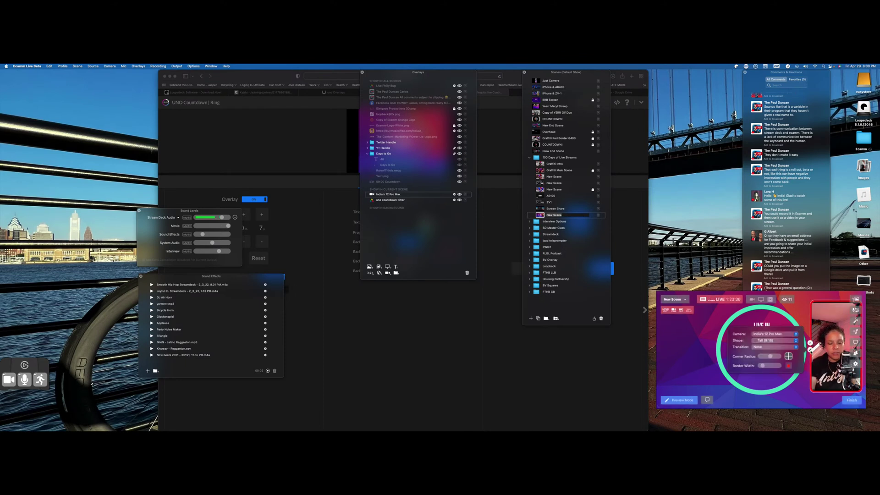
{"action": "left_click", "coordinate": [789, 365]}
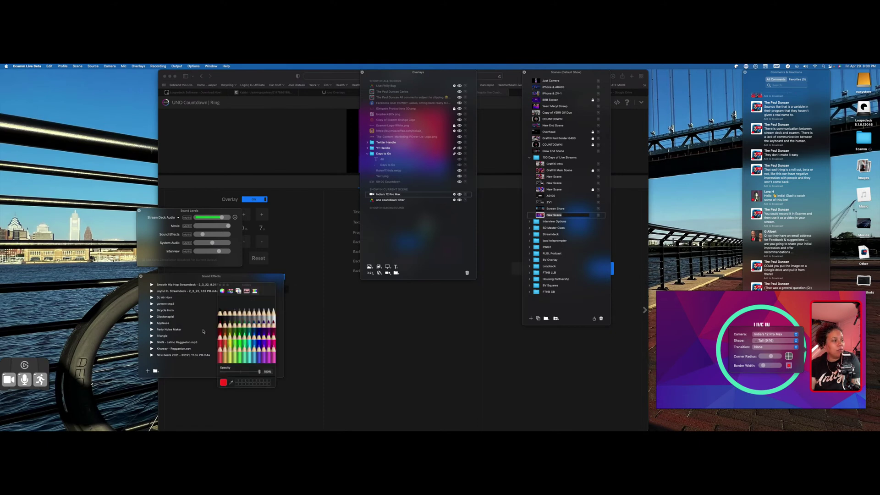
{"action": "left_click", "coordinate": [256, 286]}
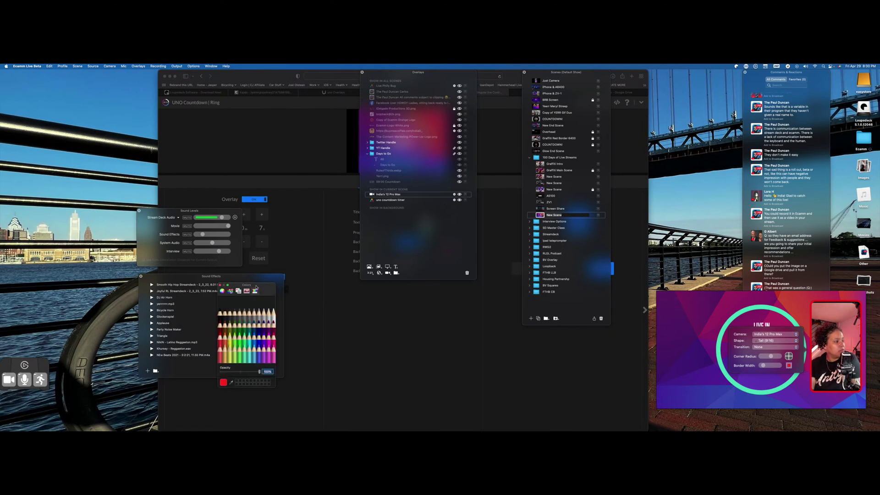
{"action": "left_click_drag", "start_coordinate": [256, 287], "coordinate": [706, 161]}
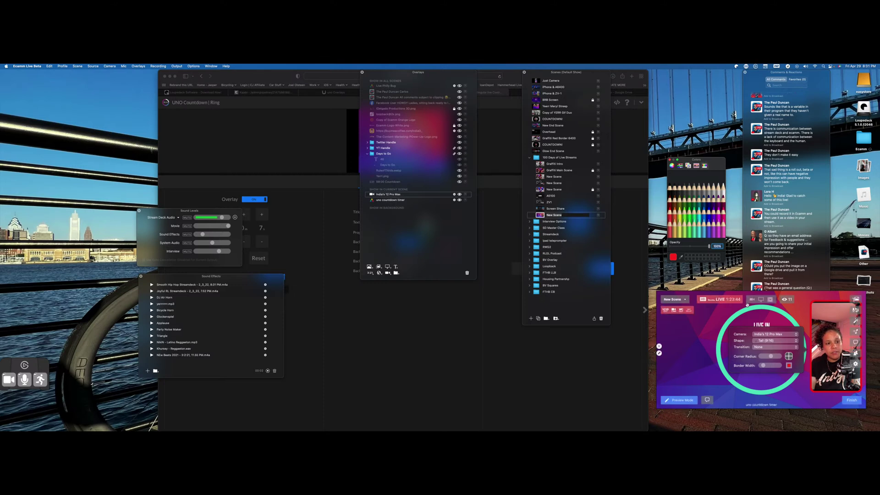
{"action": "left_click", "coordinate": [682, 257]}
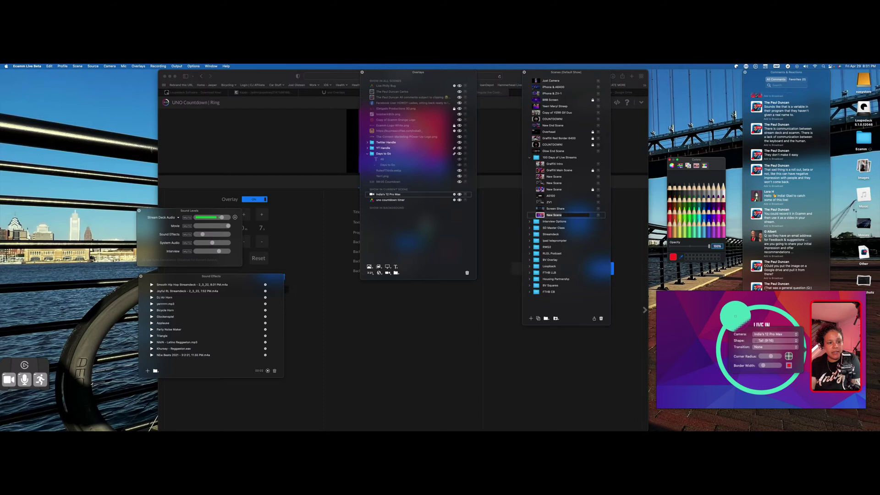
{"action": "left_click", "coordinate": [733, 316]}
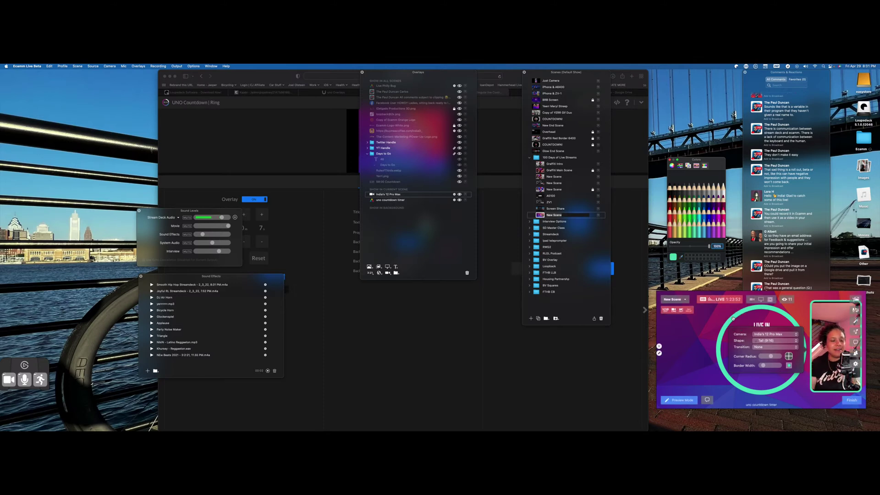
{"action": "left_click", "coordinate": [732, 318]}
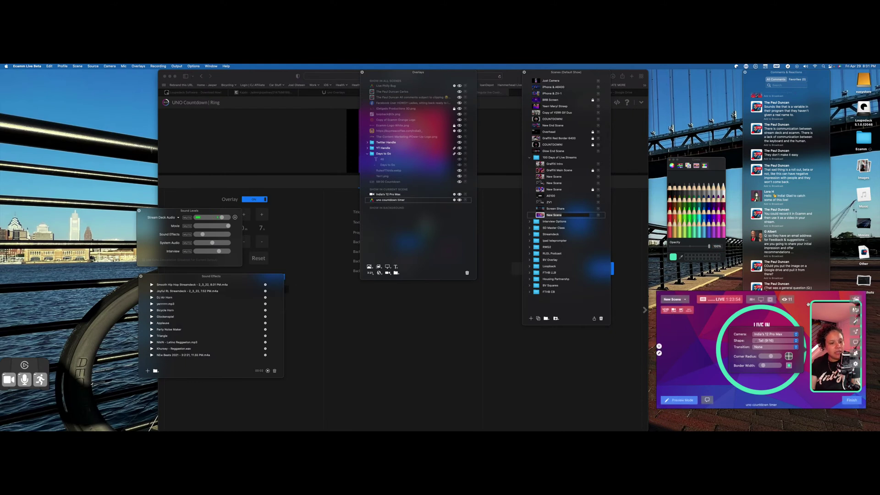
{"action": "left_click", "coordinate": [811, 348]}
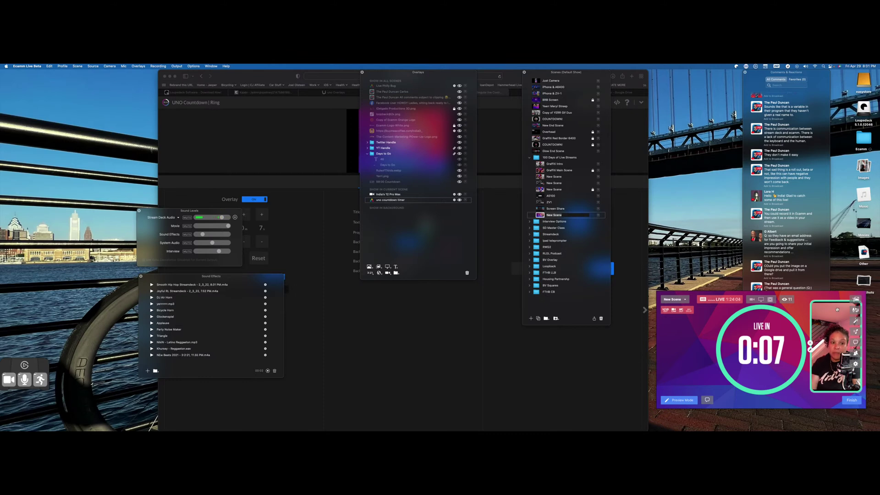
Show the viewer comments about recording in Ecamm, a feedback email address and recording the countdown timer on the broadcast one by one, removing each
{"action": "left_click", "coordinate": [815, 259]}
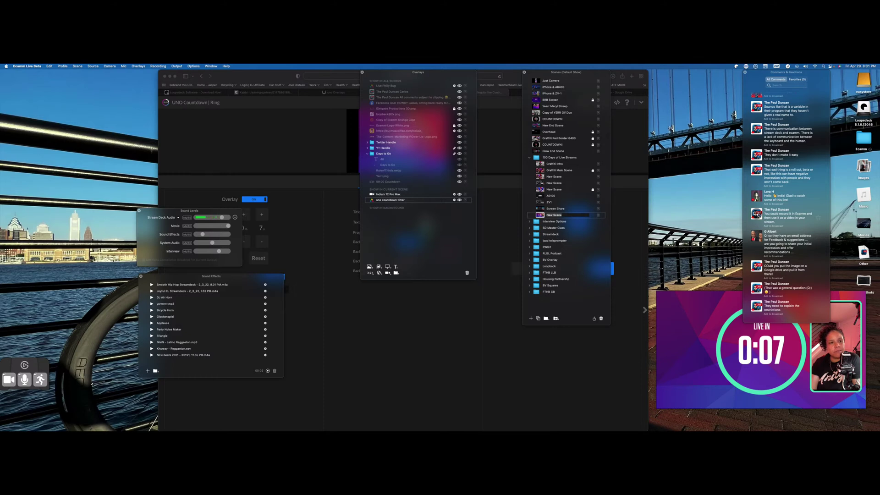
{"action": "left_click", "coordinate": [757, 214]}
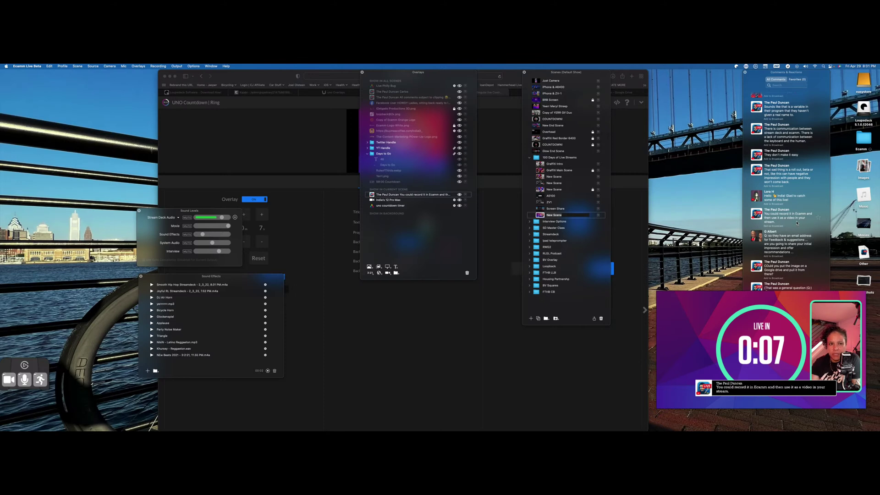
{"action": "left_click", "coordinate": [797, 224]}
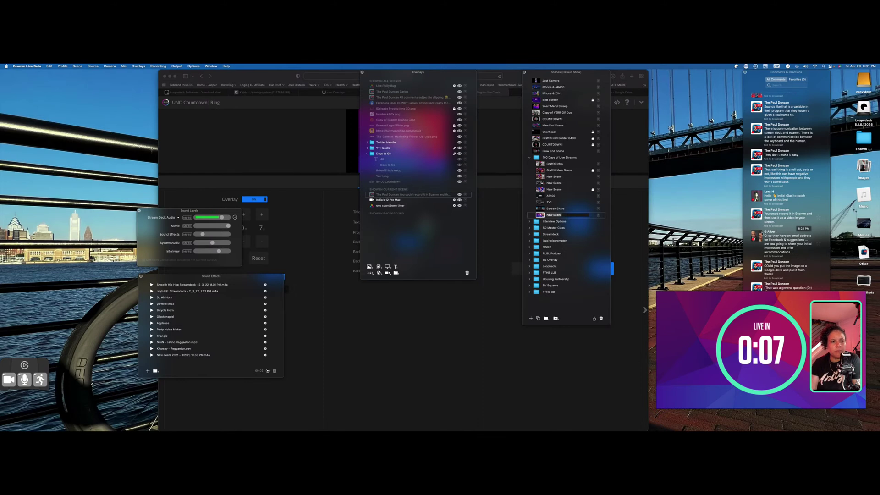
{"action": "left_click", "coordinate": [779, 240]}
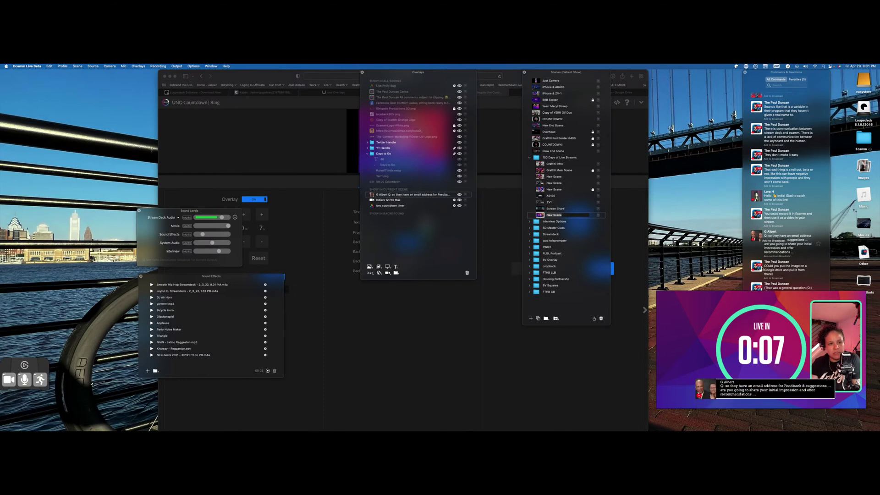
{"action": "left_click", "coordinate": [807, 255]}
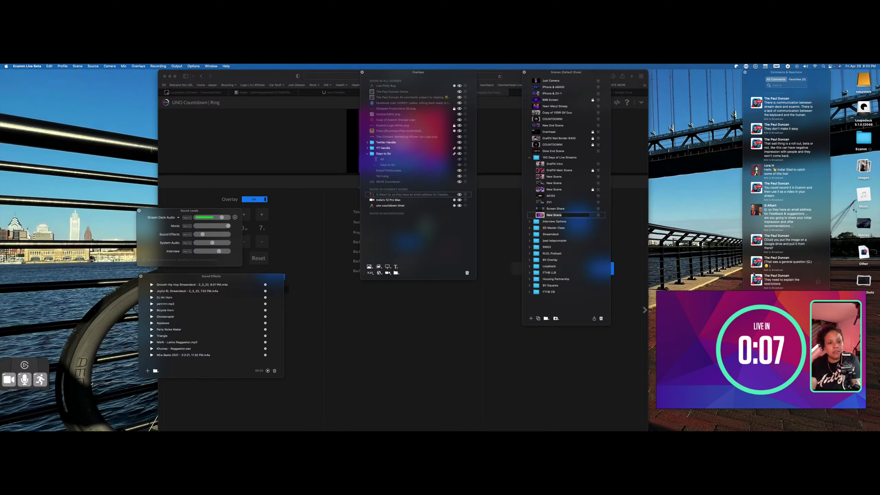
{"action": "left_click", "coordinate": [764, 295]}
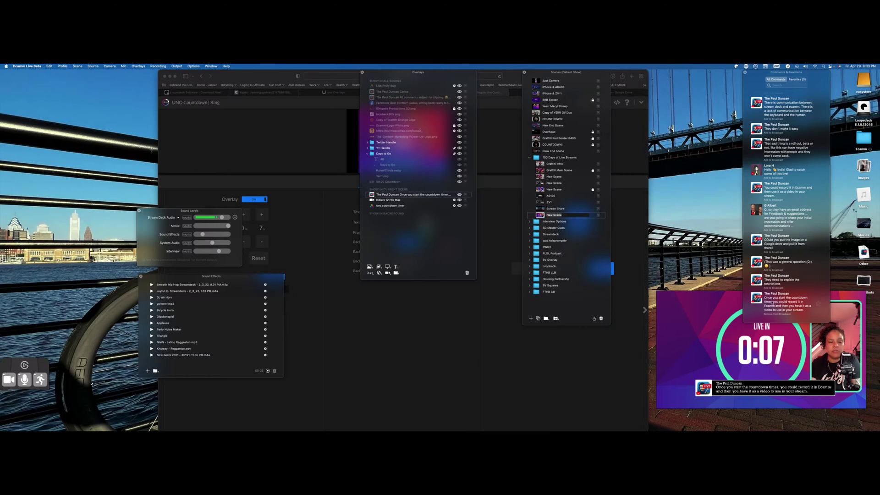
{"action": "left_click", "coordinate": [772, 302]}
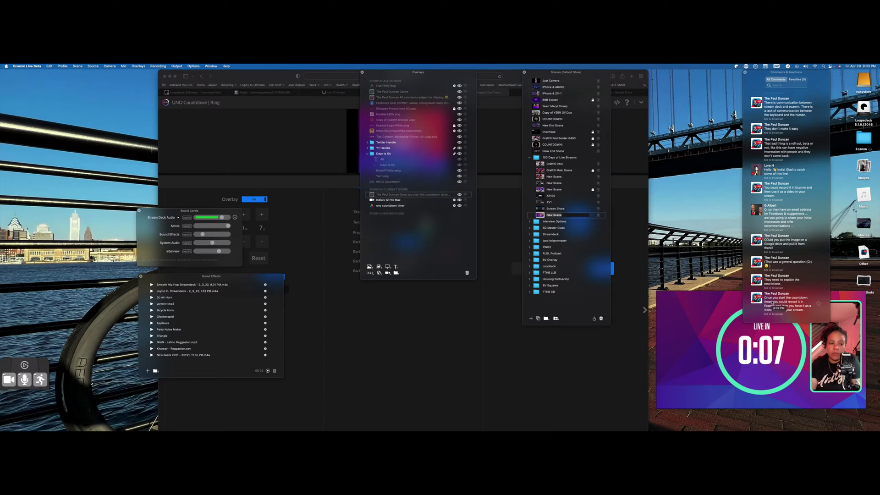
Switch to the UNO Countdown control page in Safari and run the 7-second countdown to its end message
{"action": "mouse_move", "coordinate": [693, 337]}
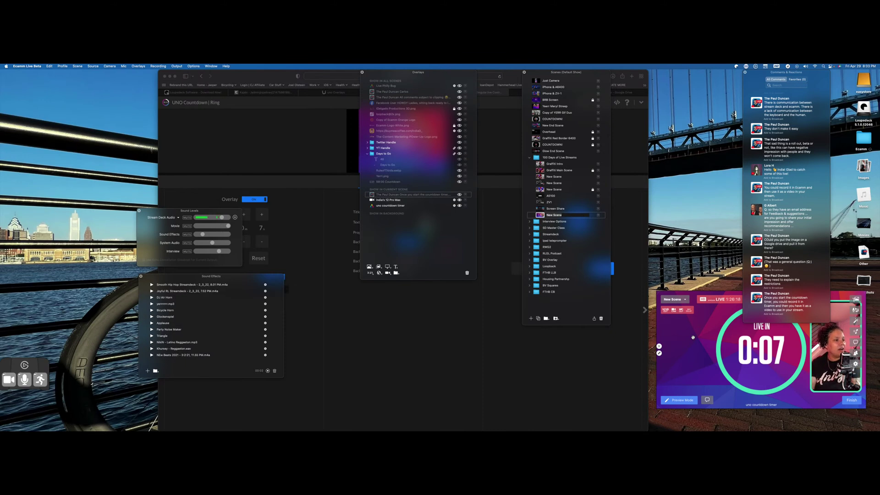
{"action": "left_click", "coordinate": [424, 379]}
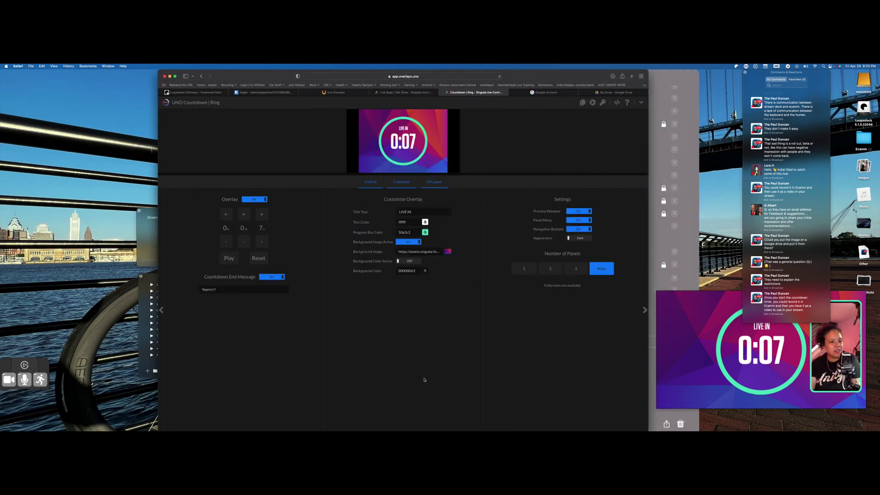
{"action": "left_click", "coordinate": [705, 364]}
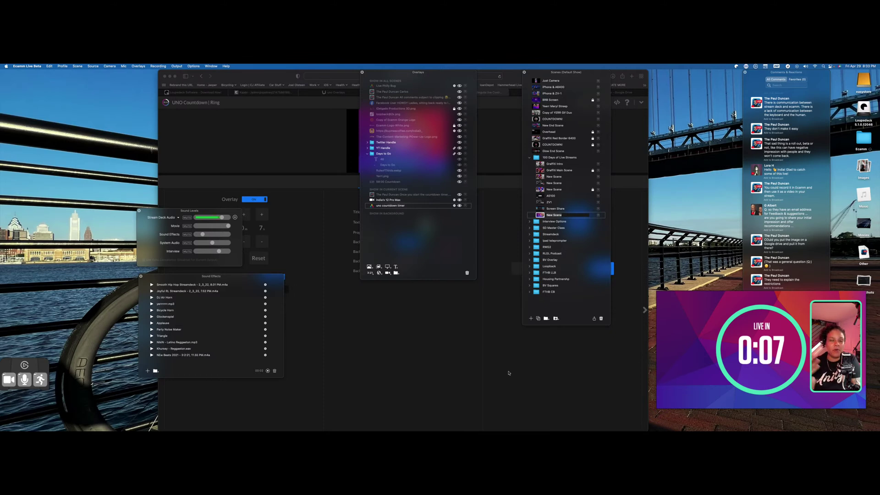
{"action": "left_click", "coordinate": [382, 342]}
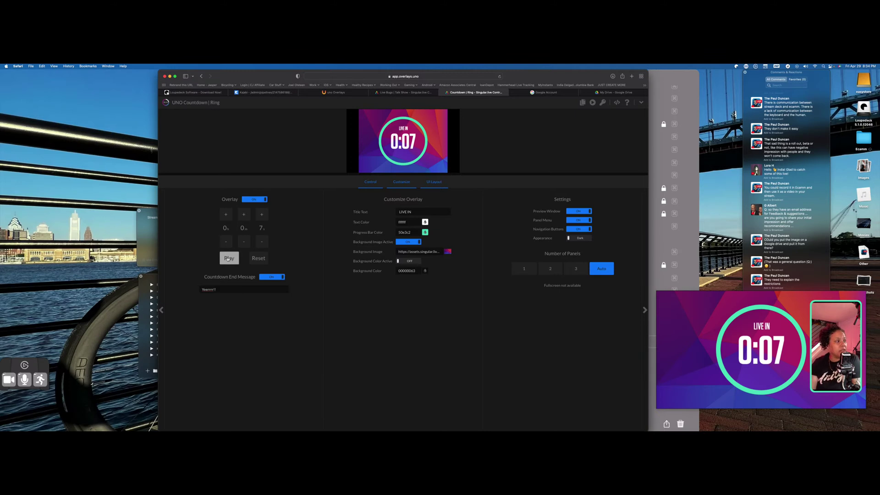
{"action": "left_click", "coordinate": [228, 258]}
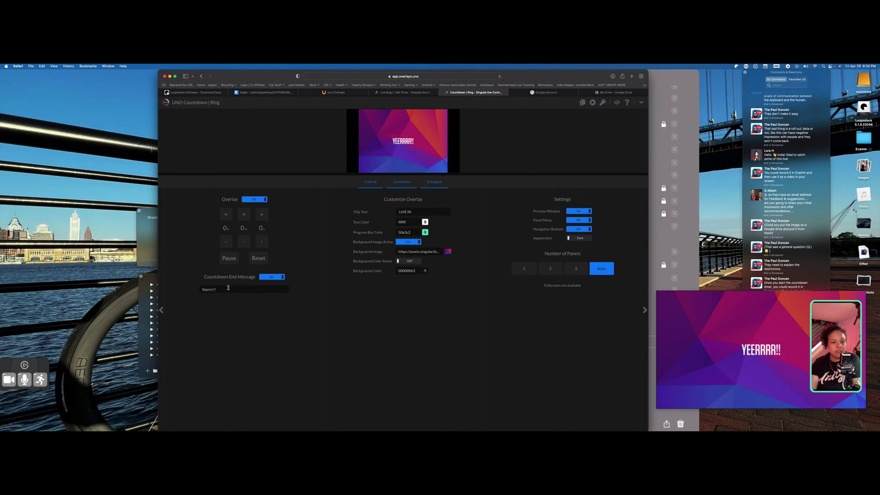
{"action": "mouse_move", "coordinate": [765, 338]}
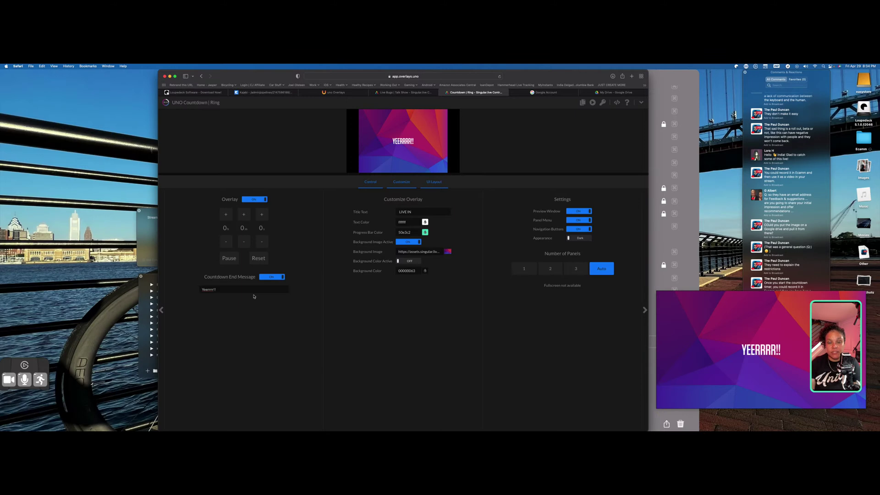
Reset the countdown, set it to 10 seconds, and play it before pausing partway
{"action": "left_click", "coordinate": [259, 258]}
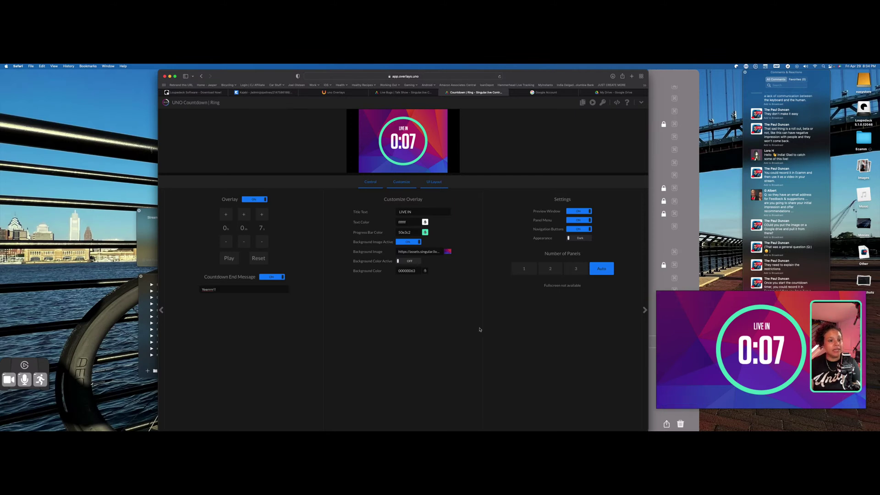
{"action": "left_click", "coordinate": [261, 214]}
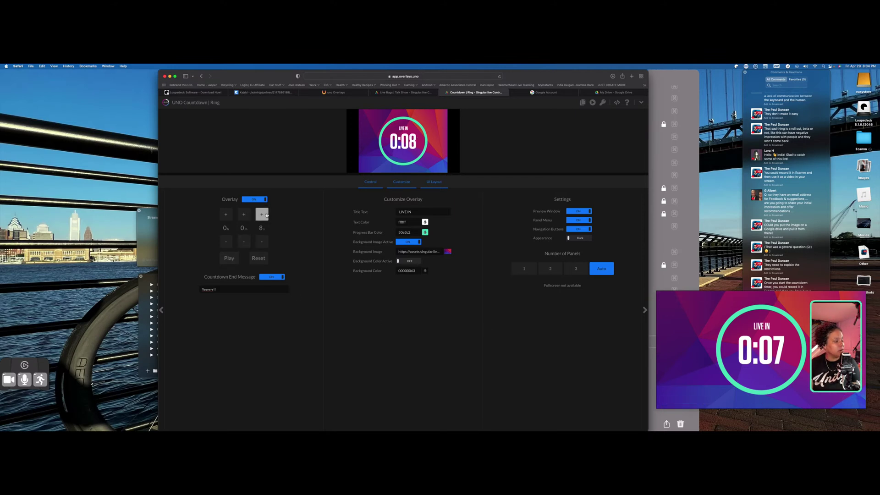
{"action": "left_click", "coordinate": [261, 214]}
{"action": "left_click", "coordinate": [261, 214]}
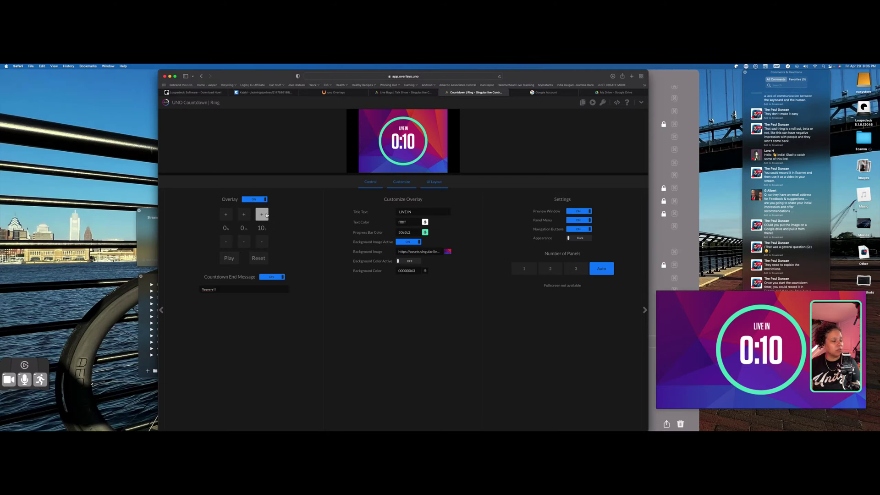
{"action": "left_click", "coordinate": [228, 258]}
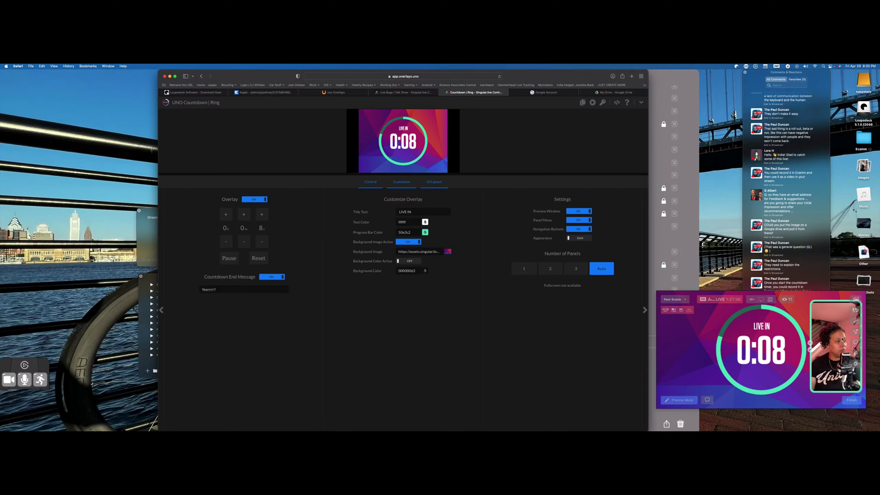
{"action": "left_click", "coordinate": [226, 261]}
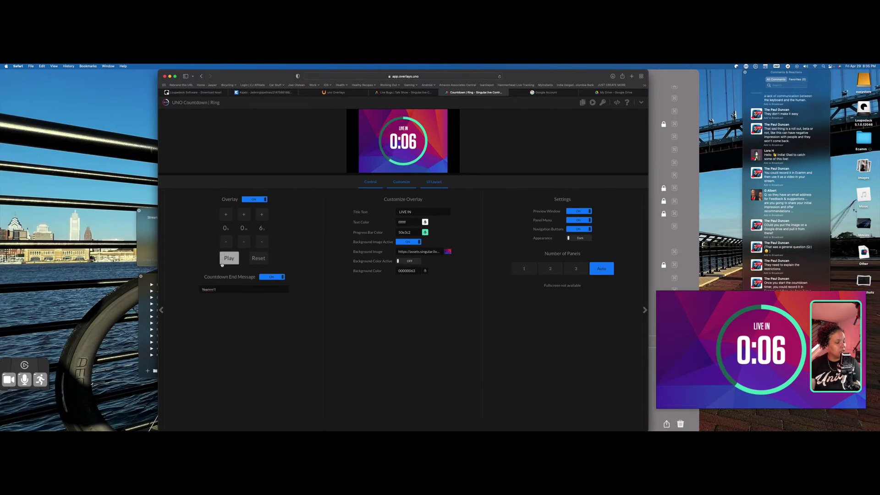
Show the viewer comment about recording the countdown timer in Ecamm for use as a video on the broadcast
{"action": "mouse_move", "coordinate": [704, 300]}
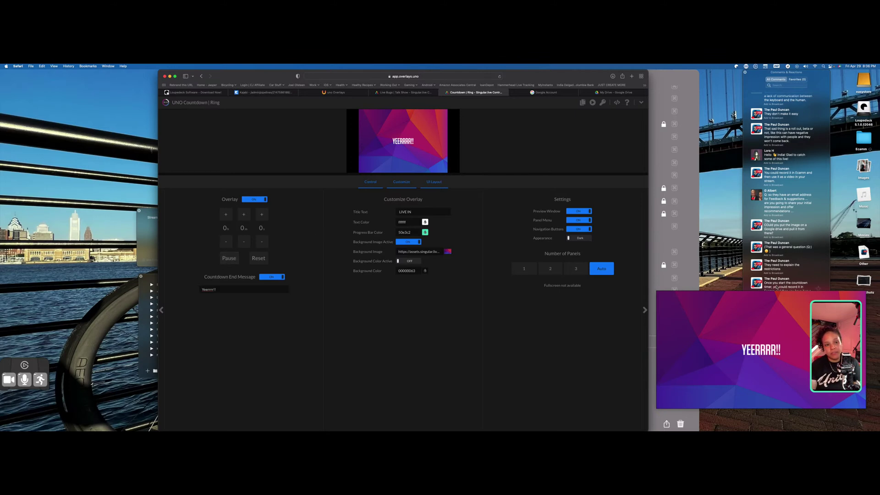
{"action": "left_click", "coordinate": [807, 262]}
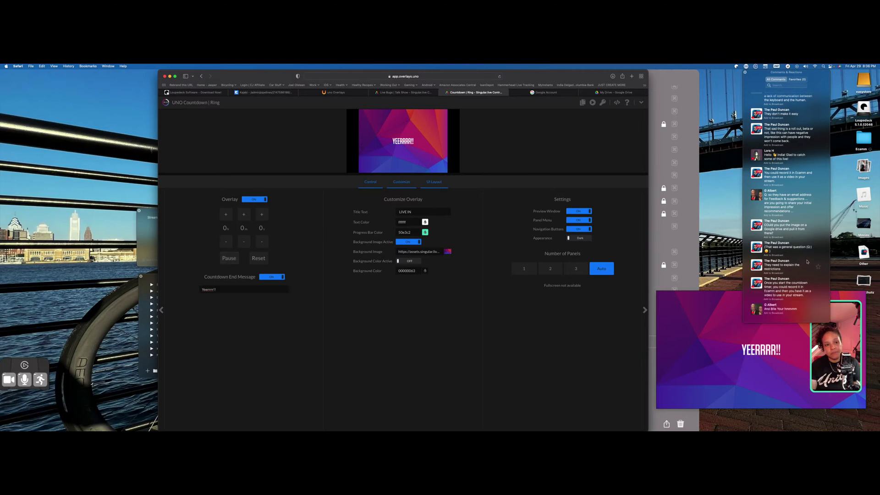
{"action": "left_click", "coordinate": [779, 281]}
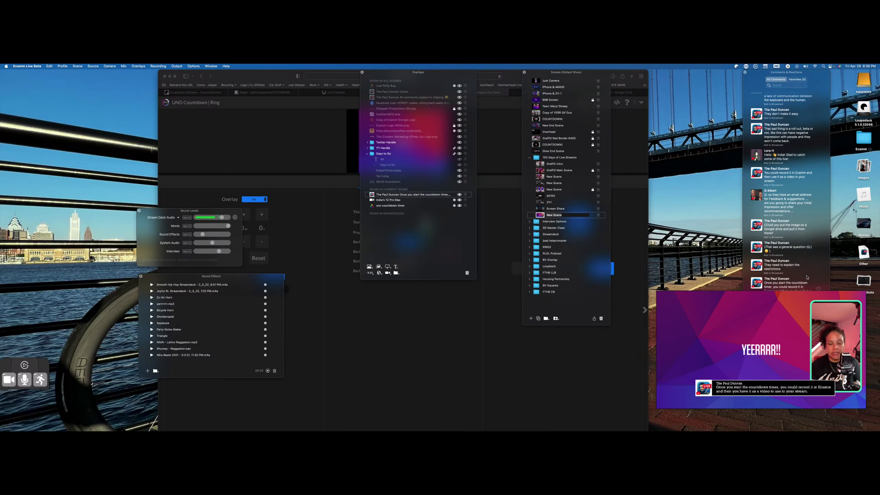
Switch to the UNO Countdown control page in Safari, reset the ring countdown and run its full 10 seconds to the end message
{"action": "mouse_move", "coordinate": [767, 325]}
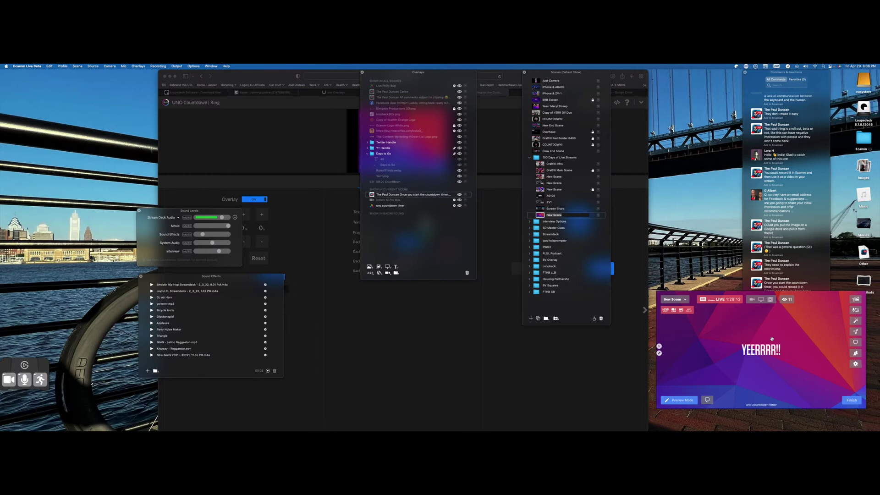
{"action": "left_click", "coordinate": [240, 262]}
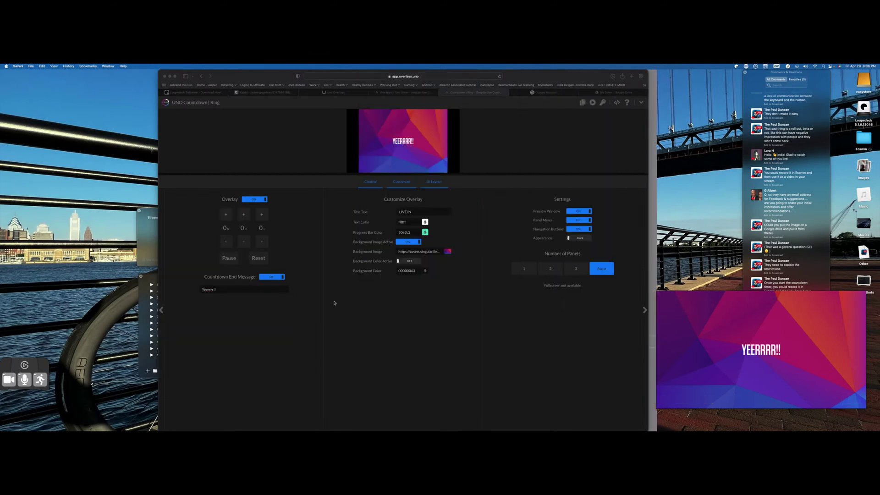
{"action": "left_click", "coordinate": [258, 259]}
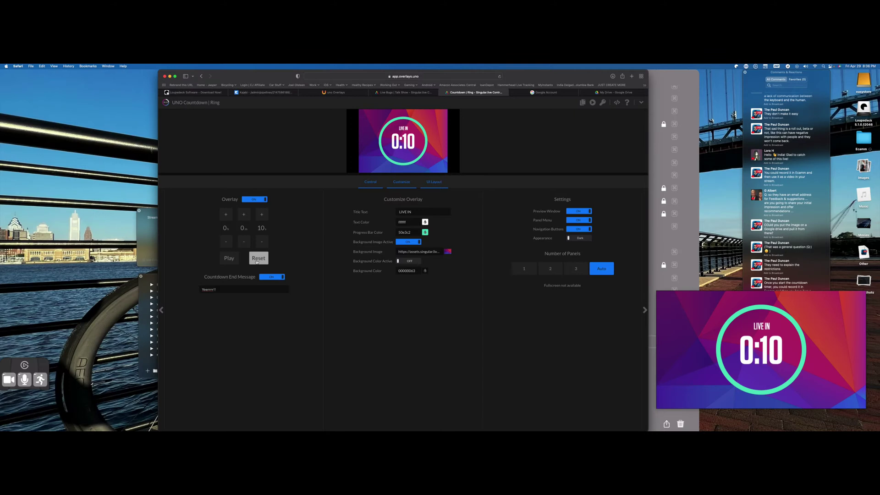
{"action": "left_click", "coordinate": [231, 260]}
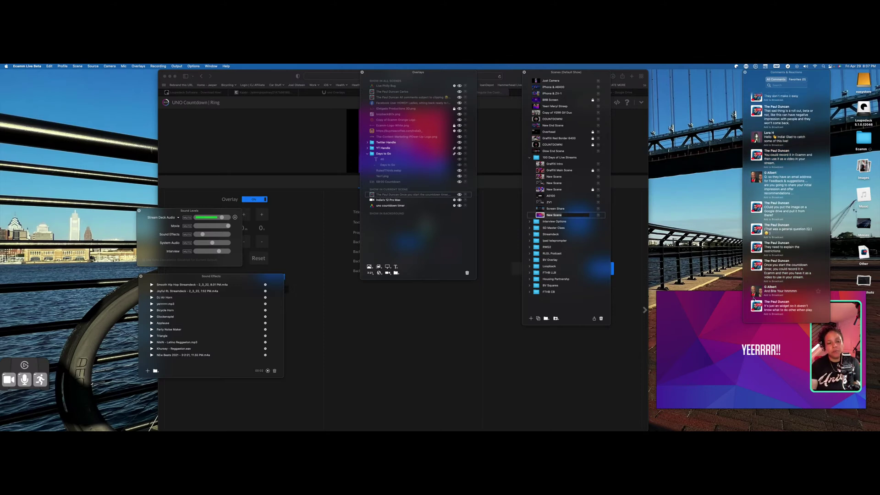
Show the viewer comment about the widget only knowing how to play on the broadcast and remove it again
{"action": "left_click", "coordinate": [757, 306]}
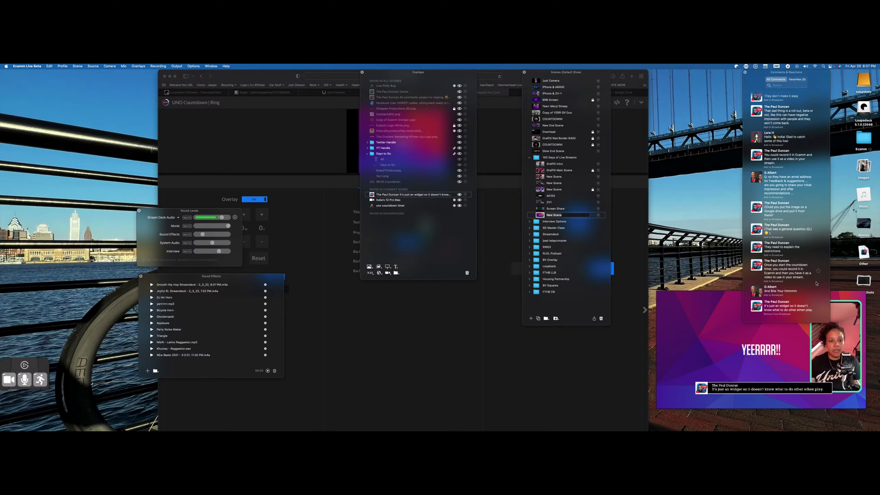
{"action": "left_click", "coordinate": [802, 309]}
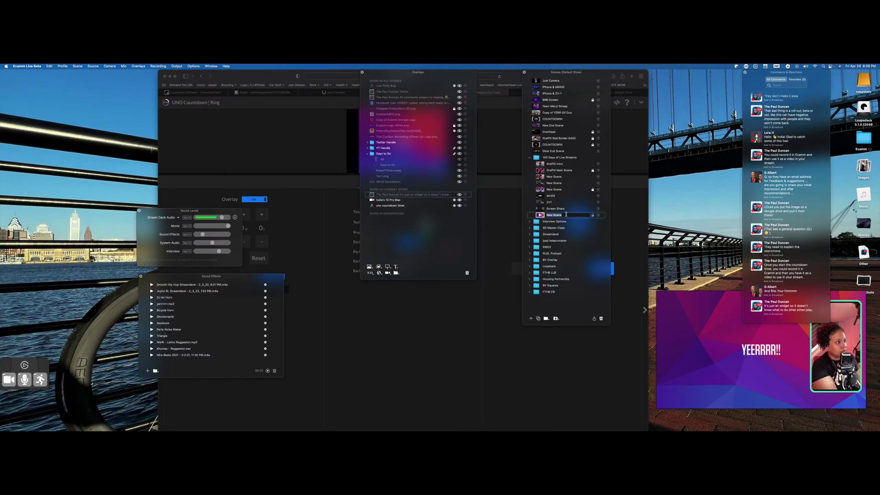
Rename the new countdown scene as "Overlays Uno Countdown" and move it directly above Graffiti Main Scene in the scene list
{"action": "type", "text": "Uo"}
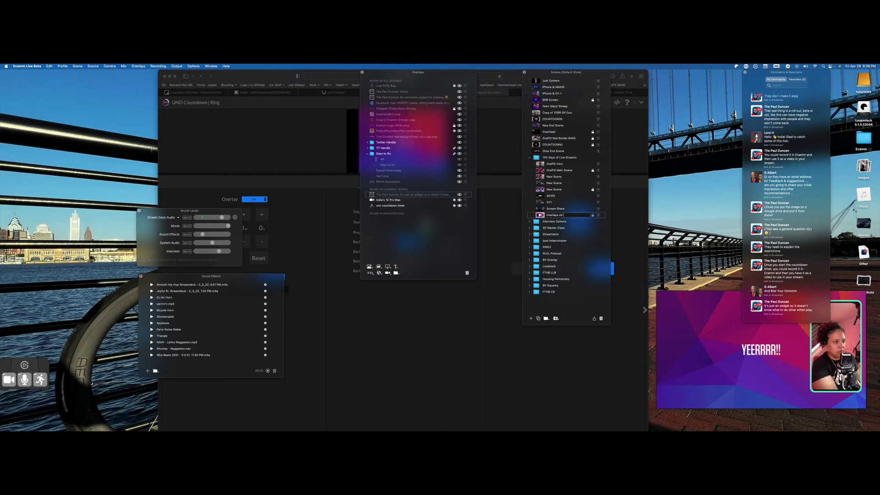
{"action": "key", "text": "BackSpace"}
{"action": "type", "text": "no COunt"}
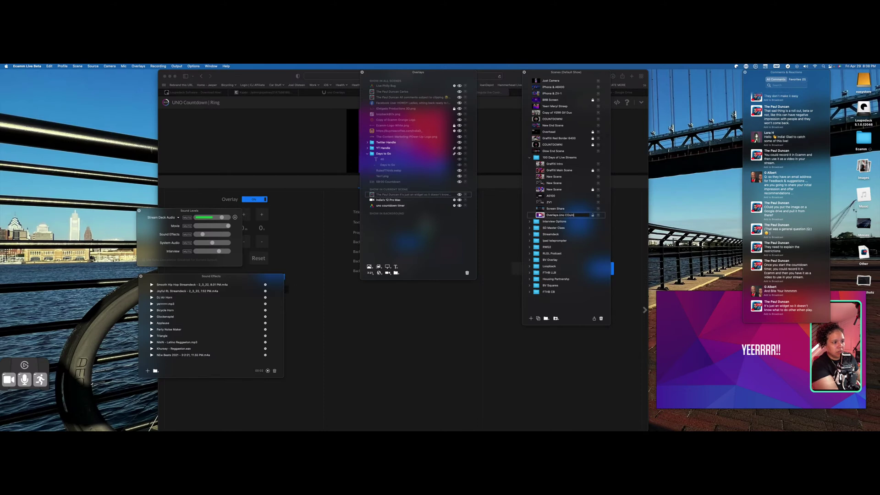
{"action": "key", "text": "BackSpace"}
{"action": "key", "text": "BackSpace"}
{"action": "key", "text": "BackSpace"}
{"action": "key", "text": "BackSpace"}
{"action": "key", "text": "BackSpace"}
{"action": "key", "text": "BackSpace"}
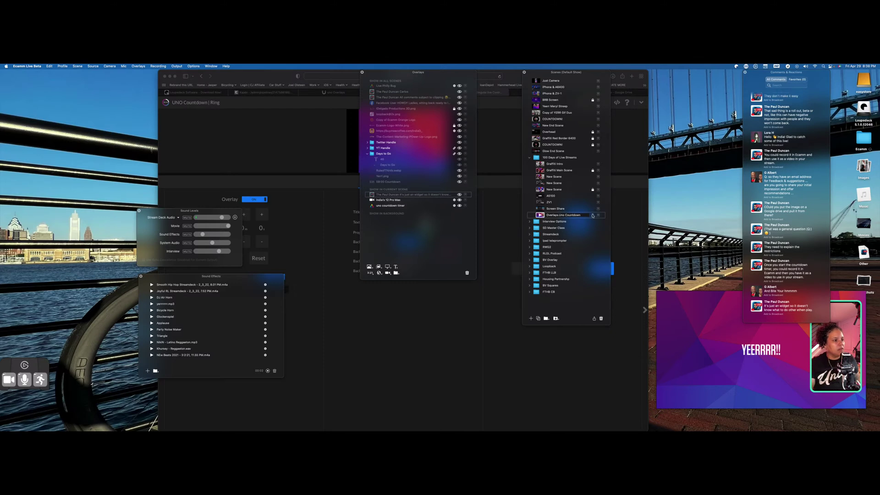
{"action": "left_click", "coordinate": [566, 236]}
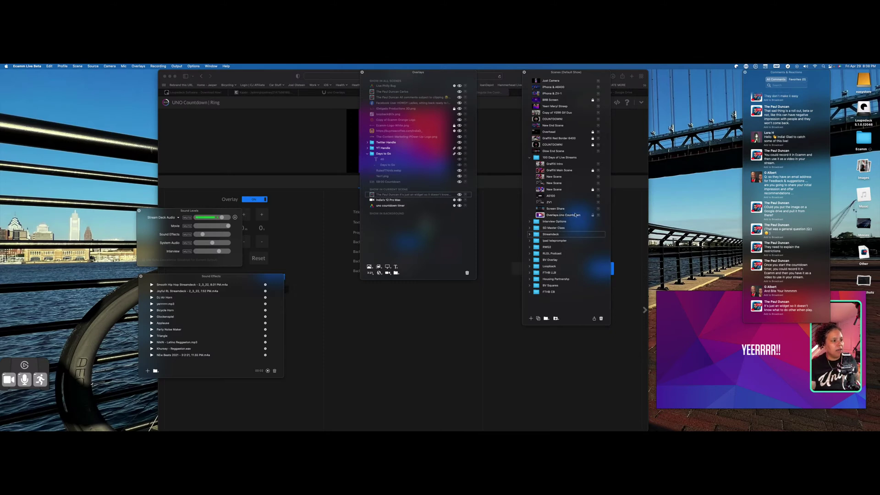
{"action": "left_click_drag", "start_coordinate": [574, 216], "coordinate": [571, 167]}
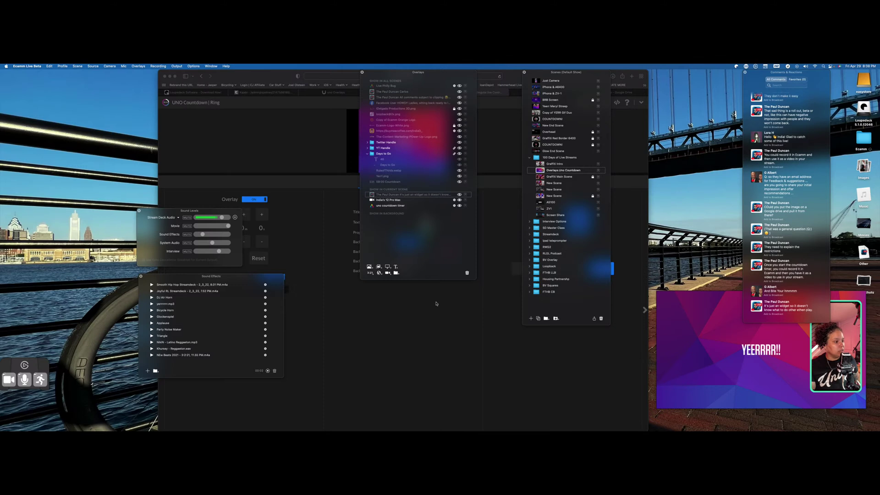
{"action": "left_click", "coordinate": [396, 267]}
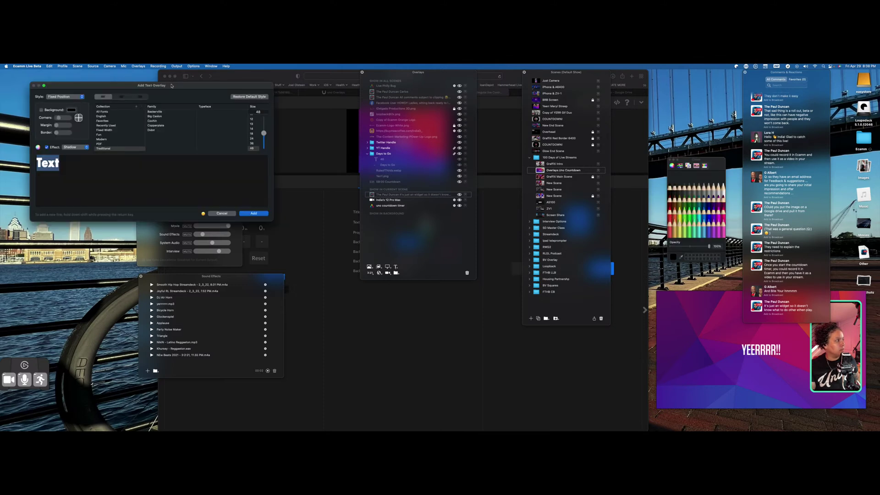
{"action": "left_click_drag", "start_coordinate": [171, 86], "coordinate": [529, 193]}
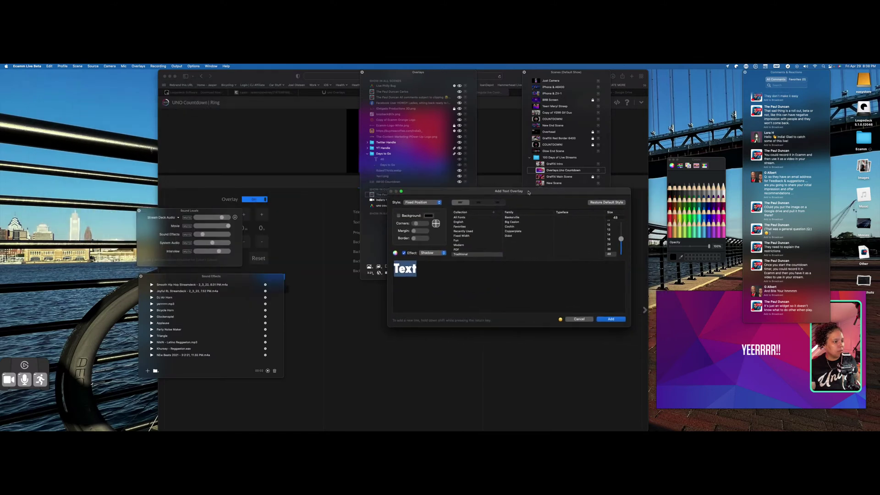
{"action": "left_click", "coordinate": [580, 320]}
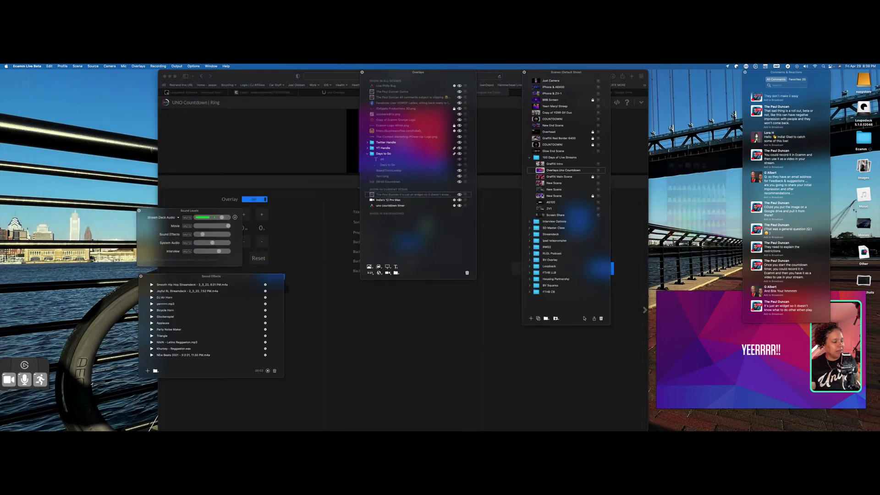
Start a timer overlay counting down for about 15 seconds, with going to the next scene when finished enabled
{"action": "left_click", "coordinate": [370, 273]}
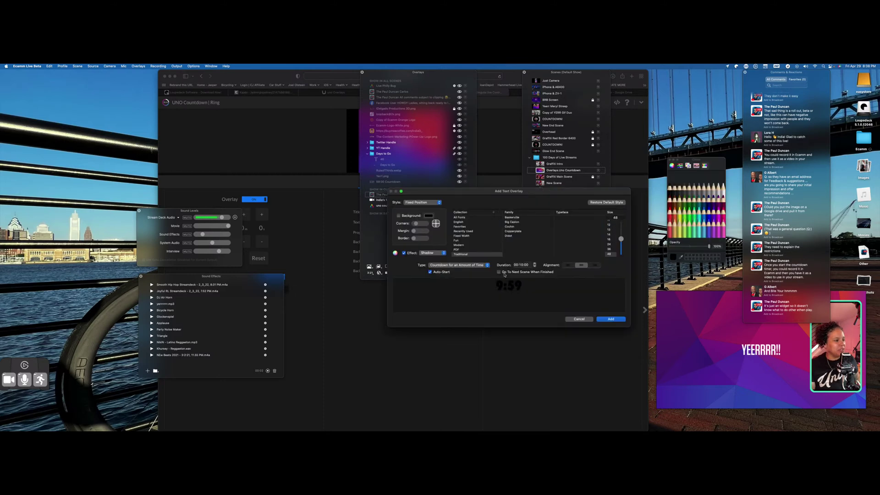
{"action": "left_click", "coordinate": [521, 265]}
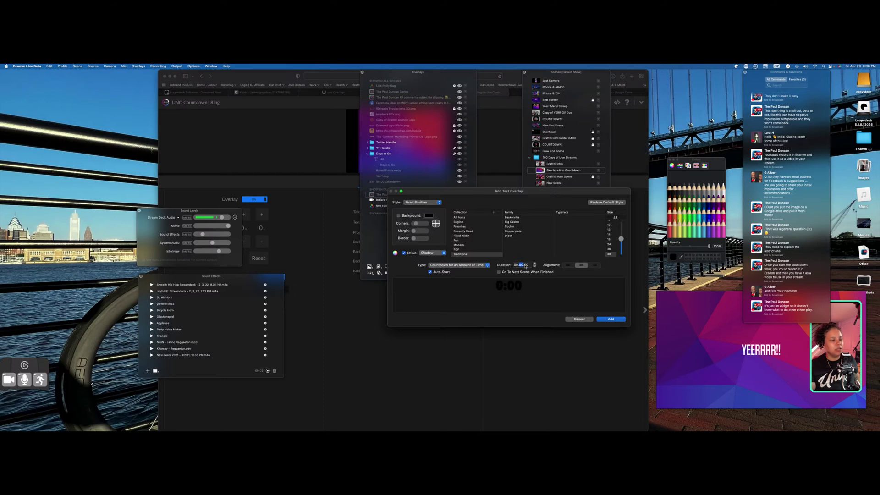
{"action": "left_click", "coordinate": [525, 265]}
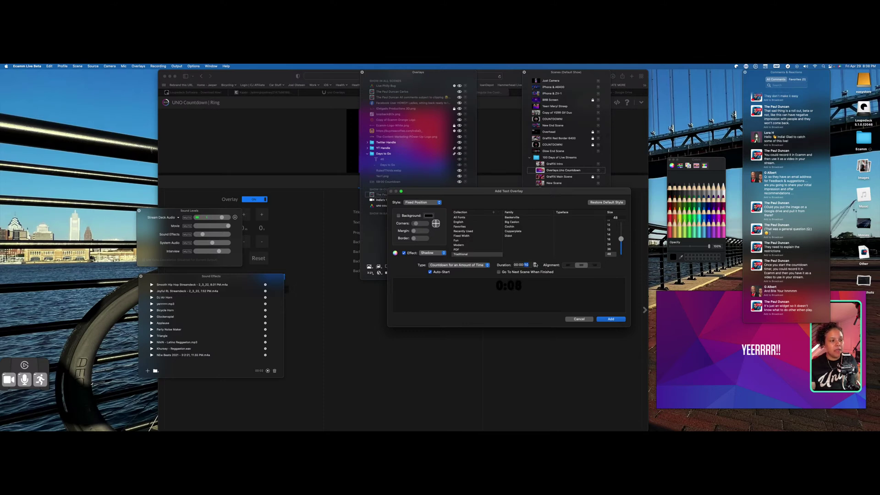
{"action": "left_click", "coordinate": [535, 263]}
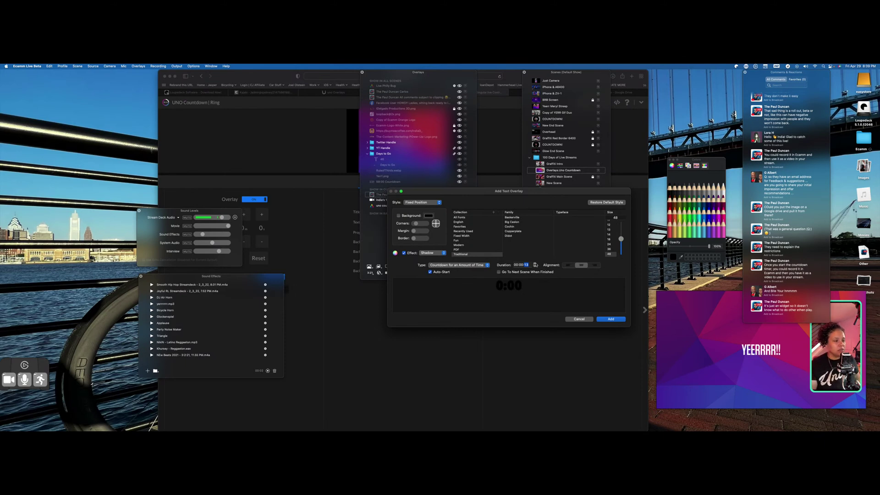
{"action": "key", "text": "Up"}
{"action": "key", "text": "Up"}
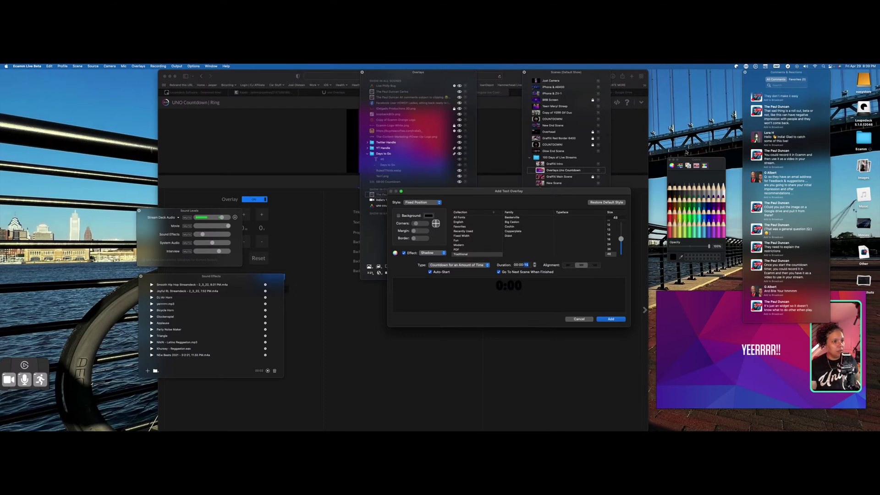
Make the timer text invisible by setting its colour opacity to 0%, add it to the scene and let the scene switch run
{"action": "left_click", "coordinate": [670, 159]}
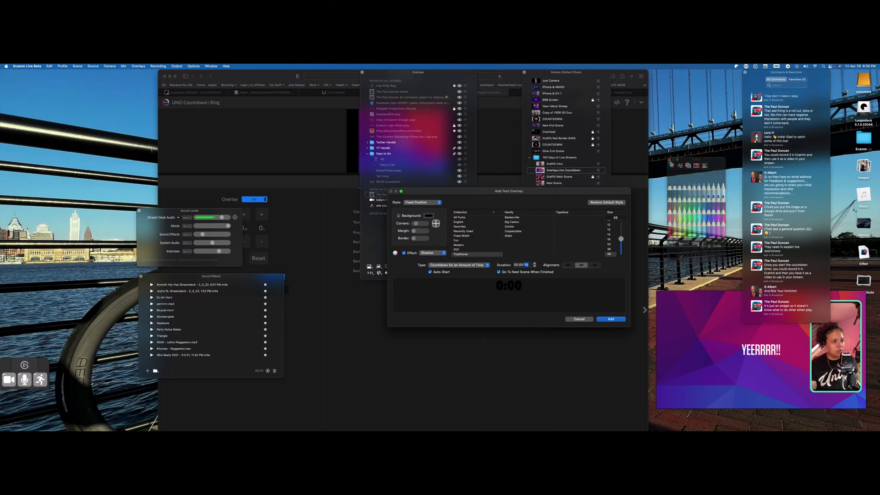
{"action": "left_click", "coordinate": [395, 253]}
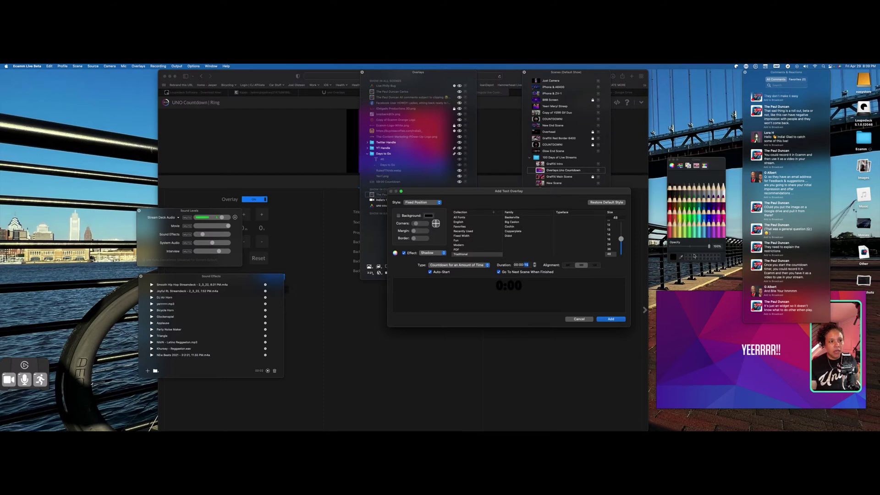
{"action": "left_click_drag", "start_coordinate": [709, 246], "coordinate": [667, 248]}
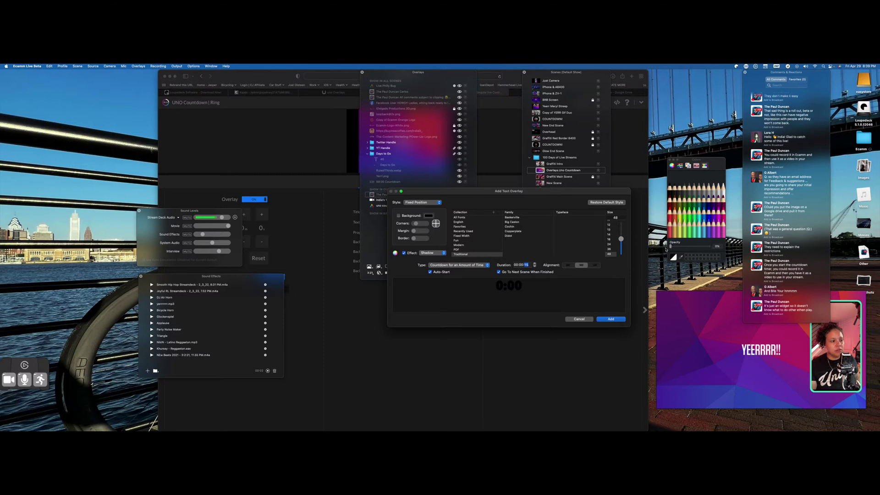
{"action": "left_click", "coordinate": [610, 319]}
{"action": "mouse_move", "coordinate": [741, 339]}
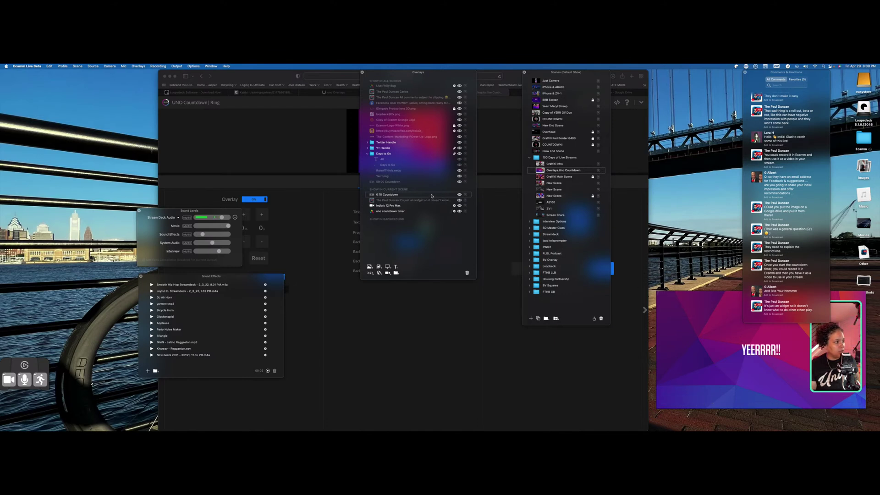
{"action": "mouse_move", "coordinate": [431, 196]}
{"action": "left_mouse_down"}
{"action": "mouse_move", "coordinate": [429, 212]}
{"action": "mouse_move", "coordinate": [426, 193]}
{"action": "left_mouse_up"}
{"action": "mouse_move", "coordinate": [707, 350]}
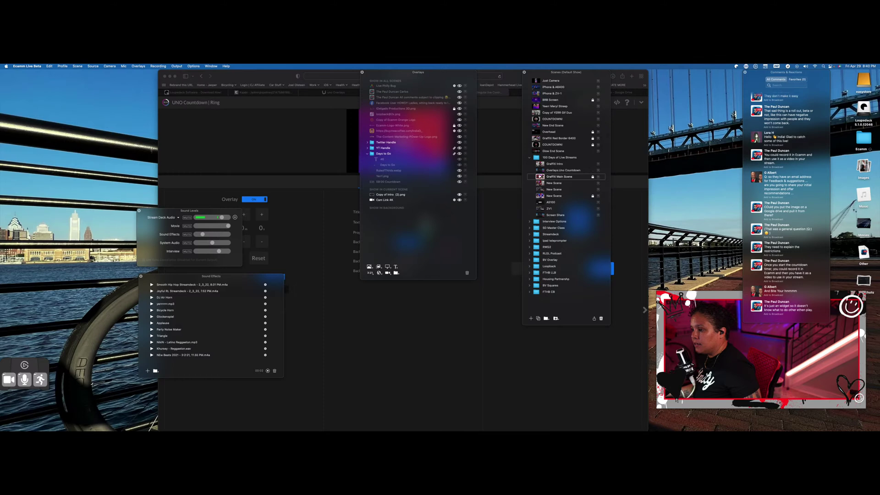
Return to the Overlays Uno Countdown scene and reset the ring countdown on the Safari control page
{"action": "left_click", "coordinate": [540, 170]}
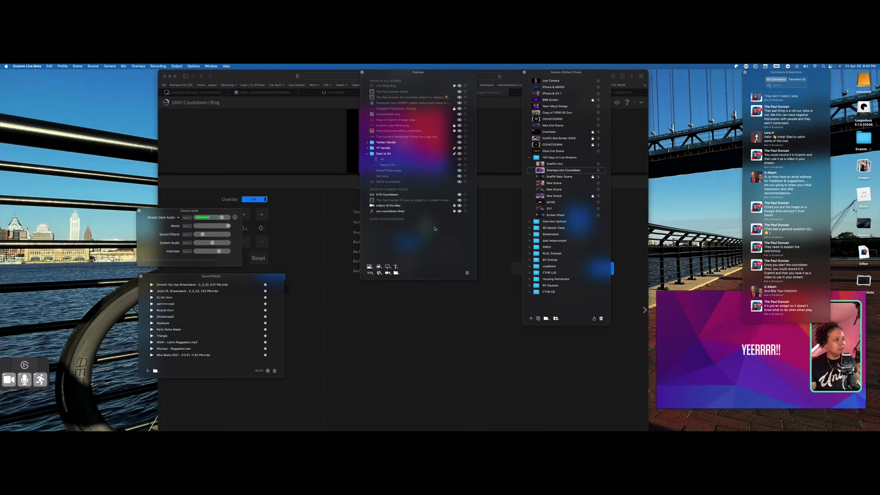
{"action": "mouse_move", "coordinate": [439, 195]}
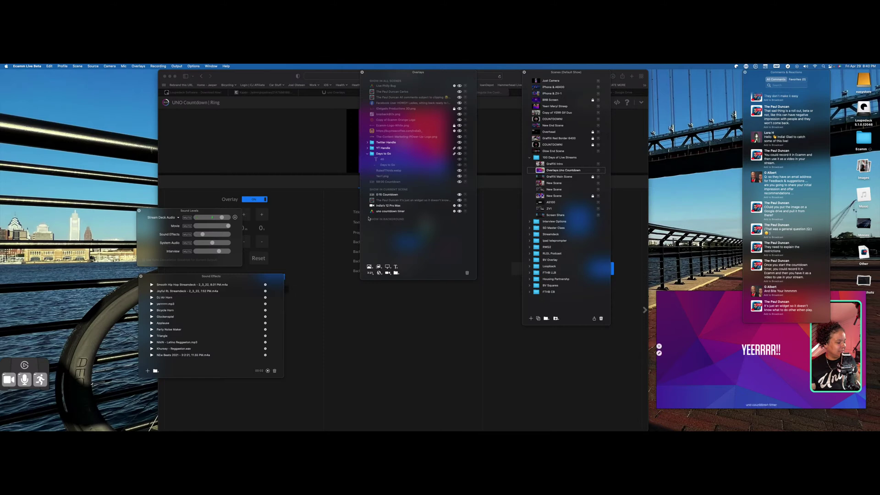
{"action": "left_click", "coordinate": [644, 257]}
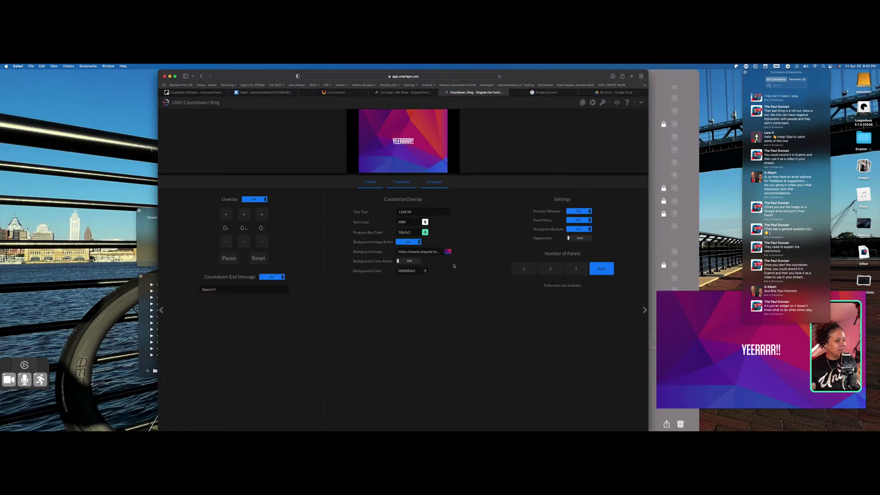
{"action": "left_click", "coordinate": [230, 258]}
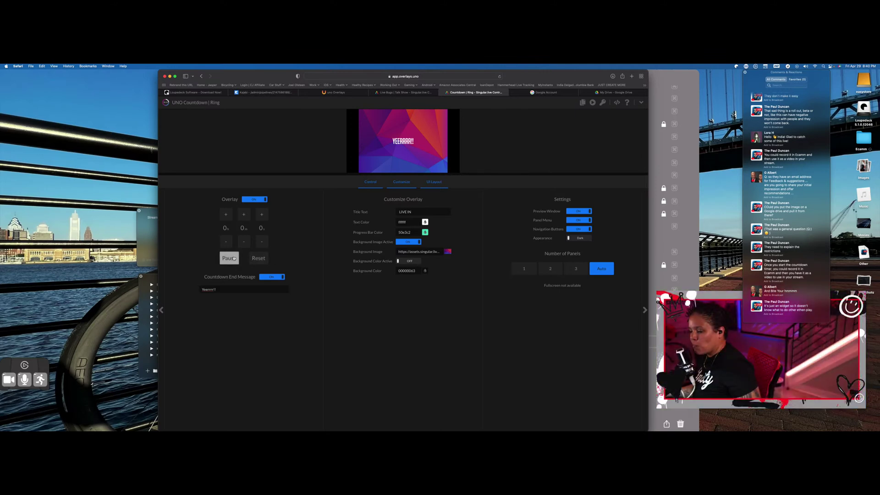
{"action": "left_click", "coordinate": [259, 257]}
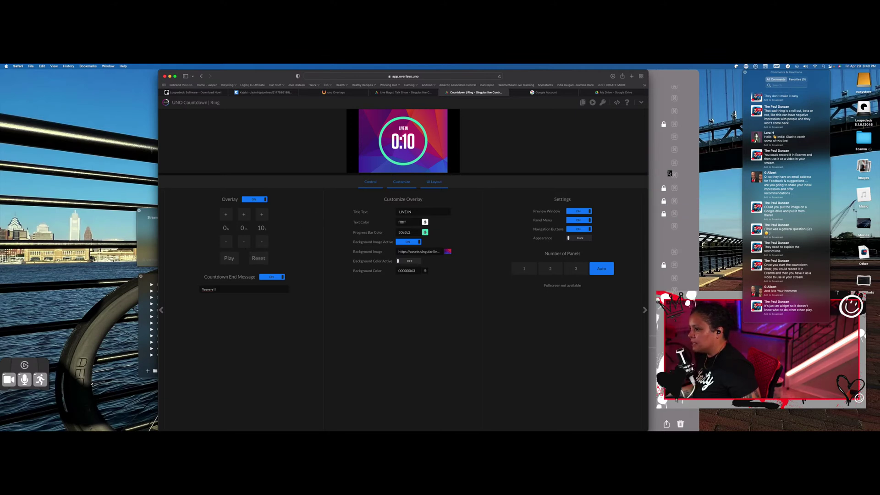
Move the Ecamm Live broadcast window beneath the overlays list so it sits beside the scene list
{"action": "mouse_move", "coordinate": [660, 174]}
{"action": "left_mouse_down"}
{"action": "mouse_move", "coordinate": [682, 147]}
{"action": "mouse_move", "coordinate": [675, 95]}
{"action": "left_mouse_up"}
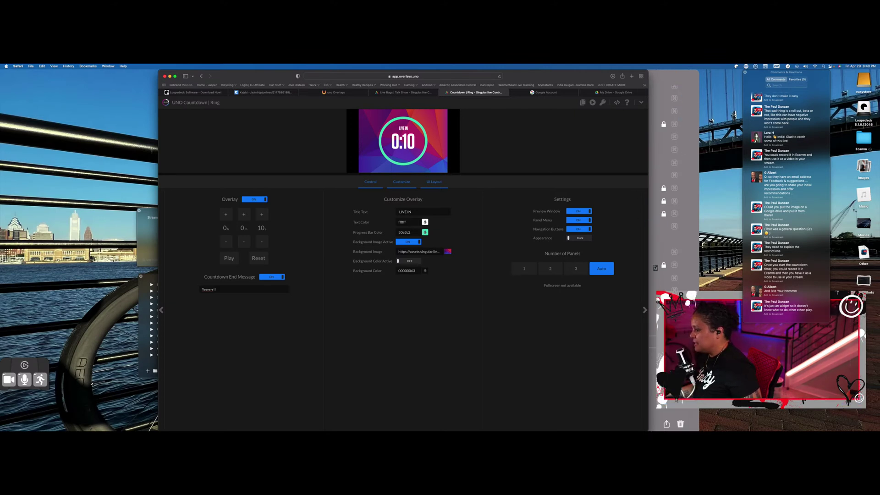
{"action": "left_click", "coordinate": [654, 284]}
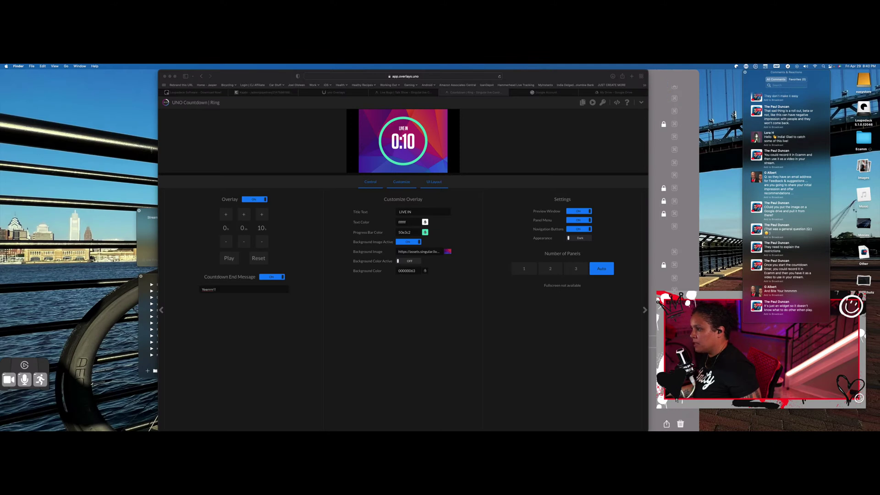
{"action": "left_click", "coordinate": [759, 362]}
{"action": "left_click_drag", "start_coordinate": [758, 362], "coordinate": [373, 353]}
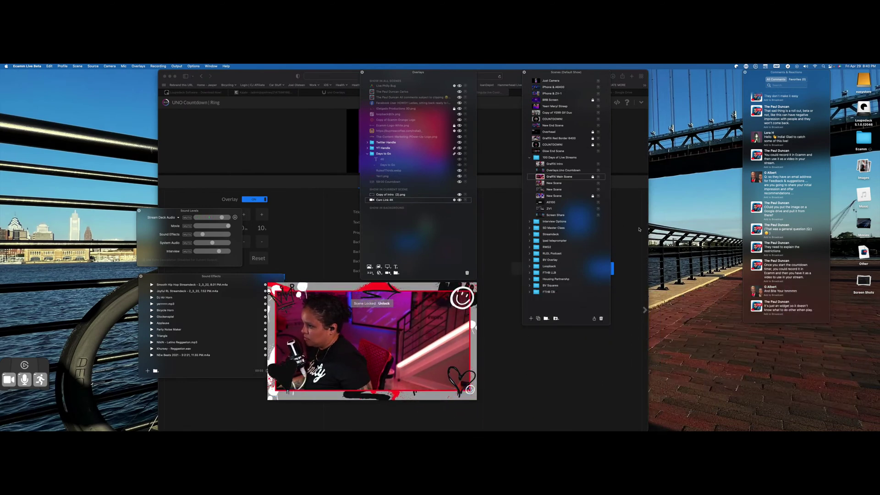
Bring the scene list window to the front and switch the broadcast to the Overlays Uno Countdown scene
{"action": "key", "text": "ctrl+Up"}
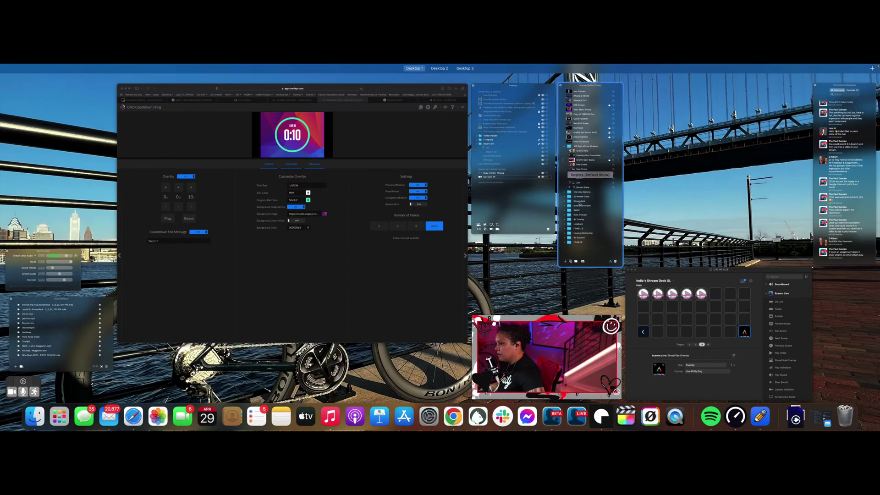
{"action": "left_click", "coordinate": [579, 203]}
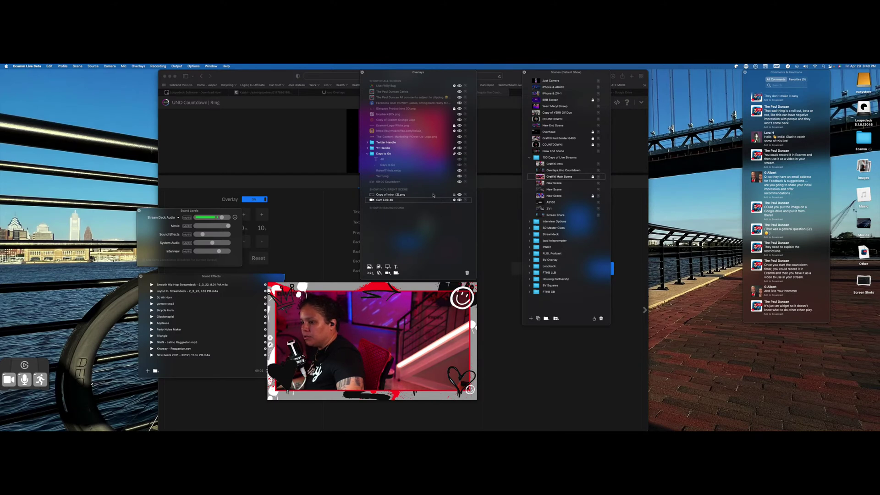
{"action": "left_click", "coordinate": [539, 171]}
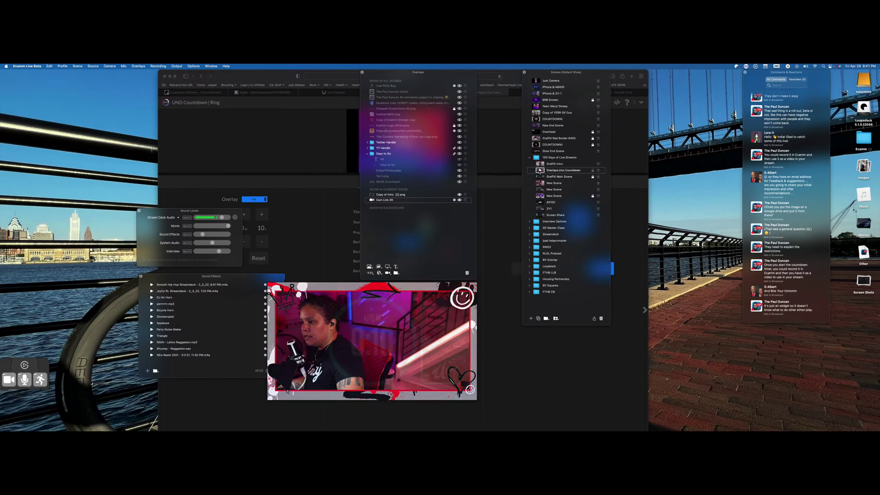
Lengthen the duration of the hidden countdown timer in the Overlays Uno Countdown scene and save it
{"action": "left_click", "coordinate": [459, 195]}
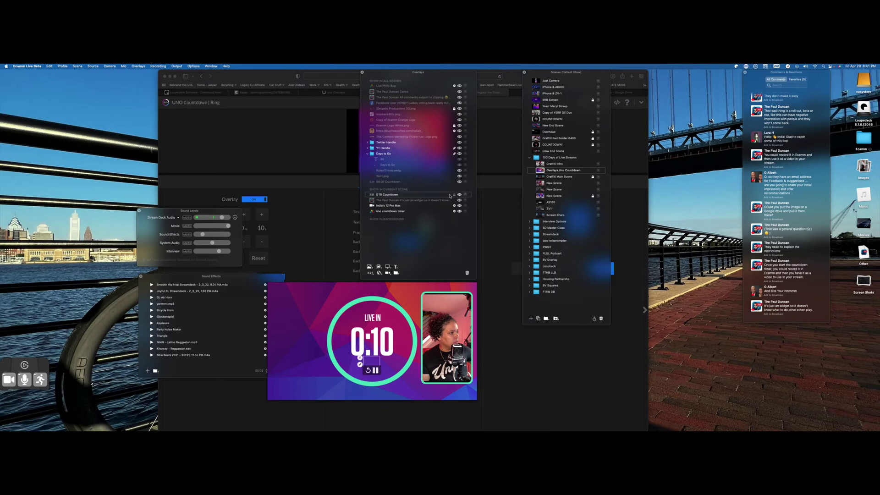
{"action": "double_click", "coordinate": [433, 195]}
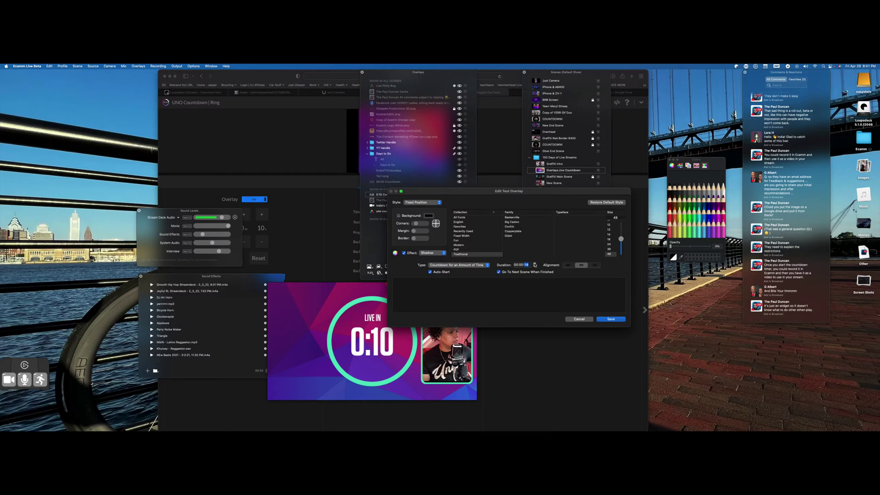
{"action": "left_click", "coordinate": [612, 318]}
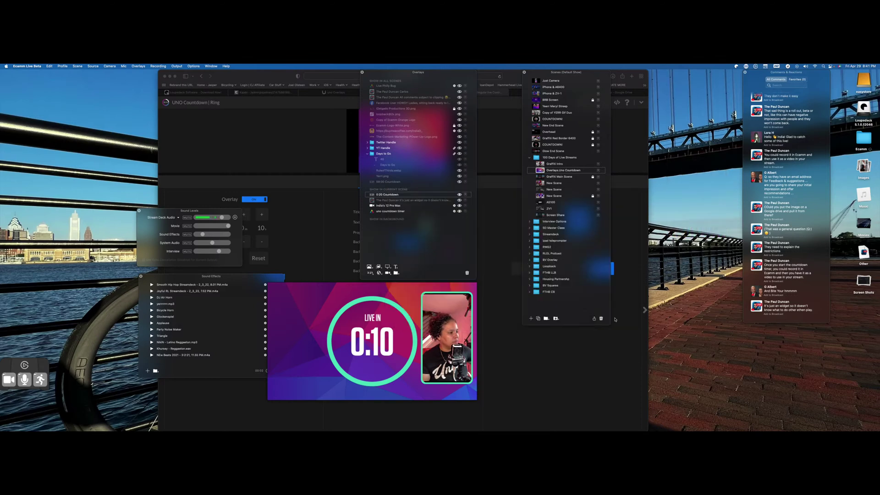
Start the ring countdown on the Safari control page, return to Ecamm Live and advance to the Graffiti Main Scene
{"action": "left_click", "coordinate": [327, 243]}
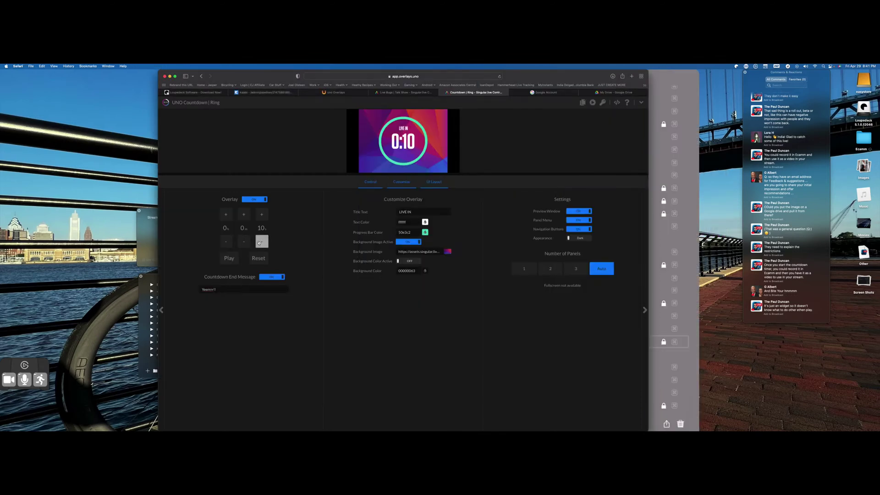
{"action": "left_click", "coordinate": [229, 258]}
{"action": "key", "text": "ctrl+Up"}
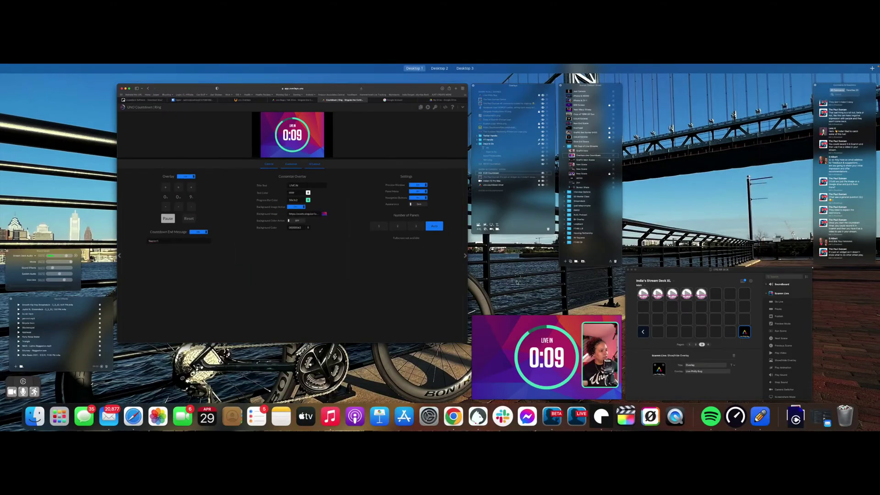
{"action": "left_click", "coordinate": [489, 348]}
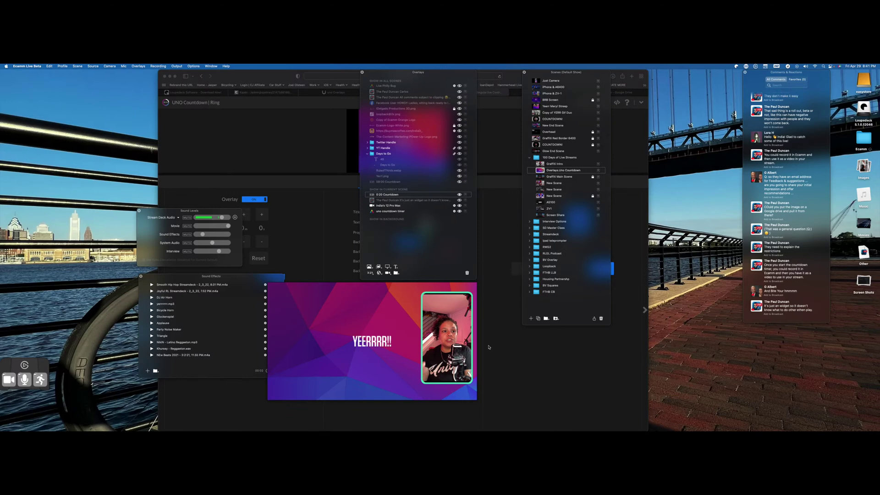
{"action": "key", "text": "Down"}
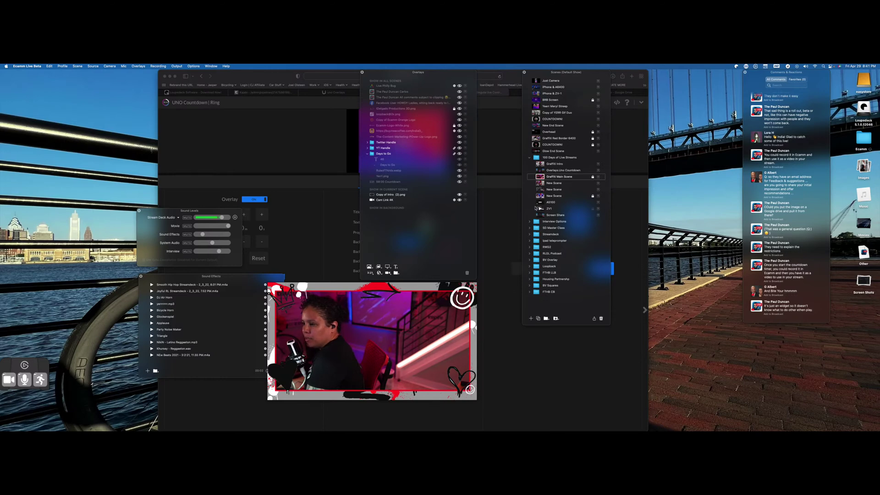
Switch the broadcast to the Screen Share scene and set its phone camera overlay's shape to Tall (9:16)
{"action": "left_click", "coordinate": [540, 215]}
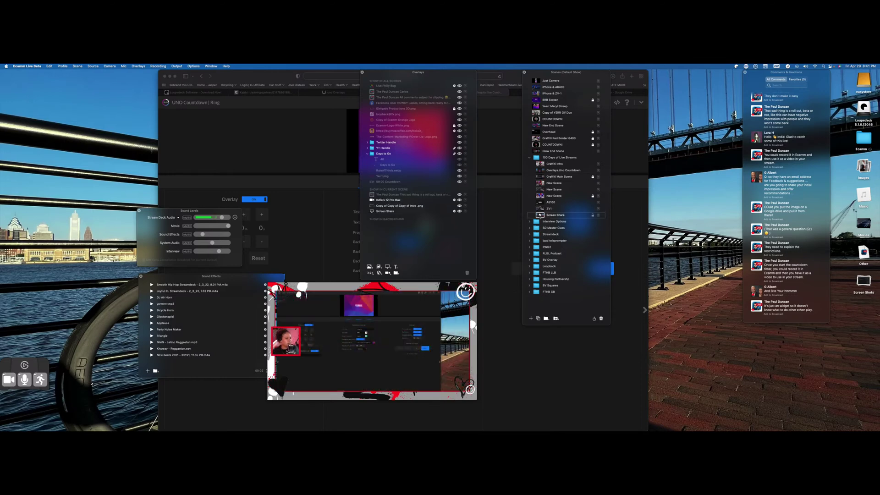
{"action": "mouse_move", "coordinate": [381, 303]}
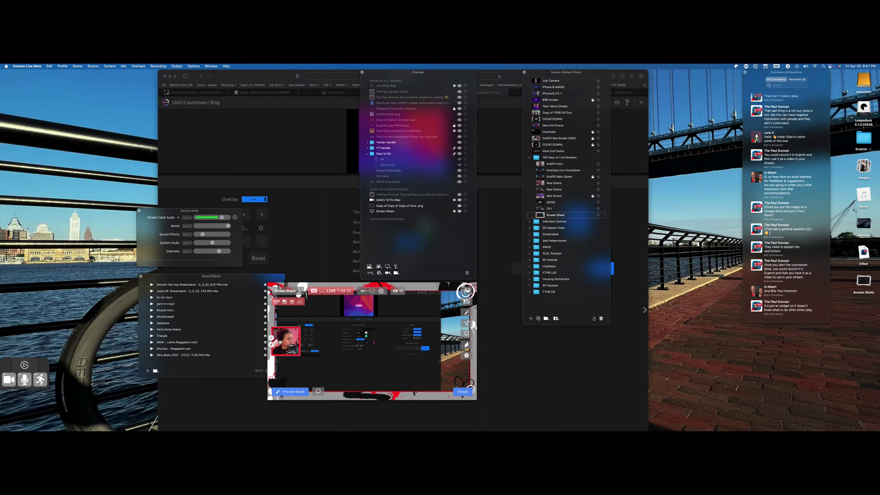
{"action": "left_click", "coordinate": [271, 339]}
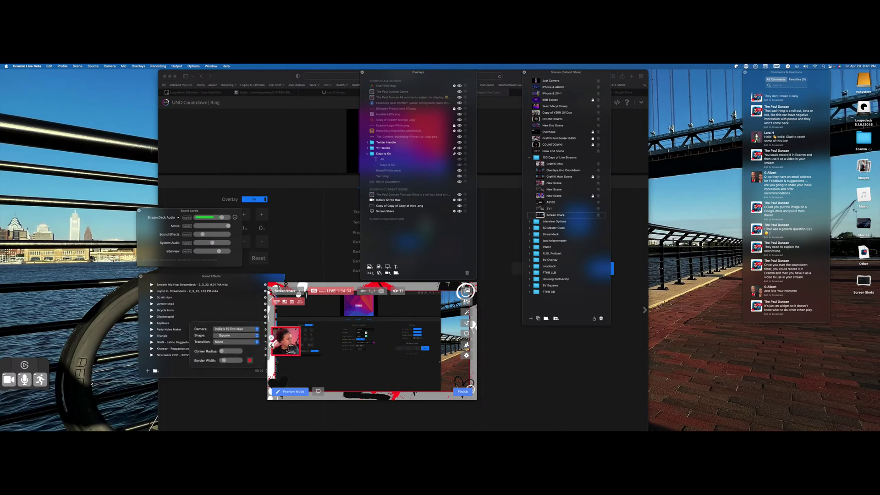
{"action": "left_click", "coordinate": [250, 328]}
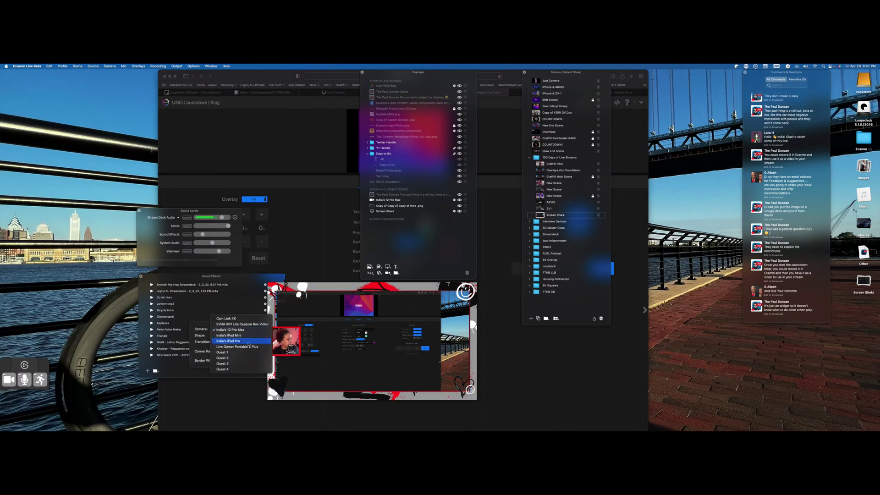
{"action": "left_click", "coordinate": [251, 329]}
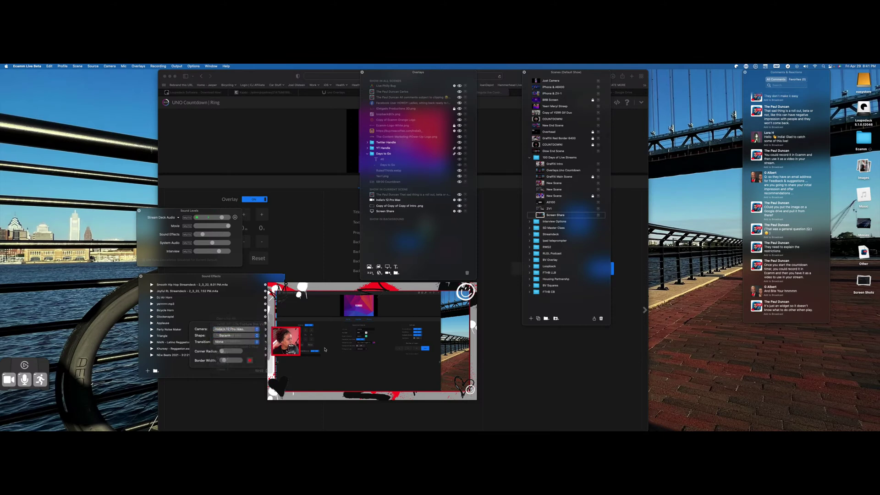
{"action": "left_click", "coordinate": [236, 336]}
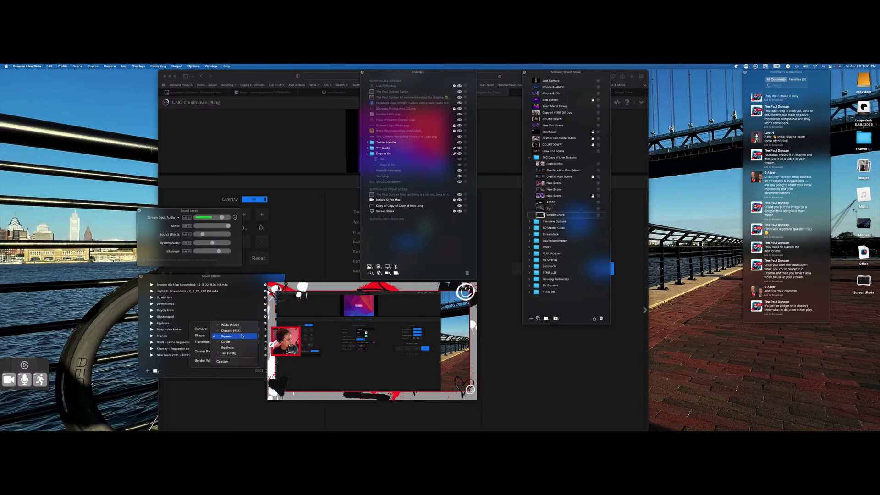
{"action": "left_click", "coordinate": [238, 353]}
Enlarge the phone camera overlay at the right edge of the shared screen and move the broadcast window aside
{"action": "left_click_drag", "start_coordinate": [281, 347], "coordinate": [455, 338]}
{"action": "scroll", "coordinate": [454, 337], "scroll_direction": "up", "scroll_amount": 3}
{"action": "scroll", "coordinate": [455, 342], "scroll_direction": "down", "scroll_amount": 1}
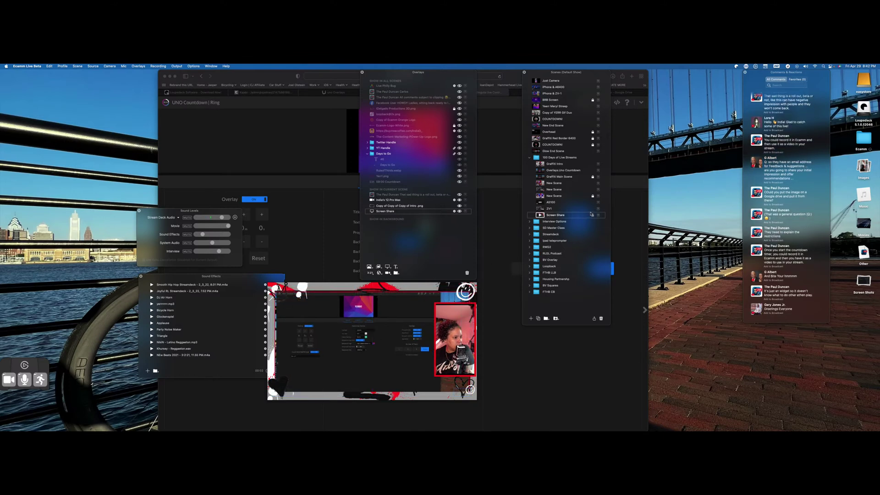
{"action": "mouse_move", "coordinate": [332, 371]}
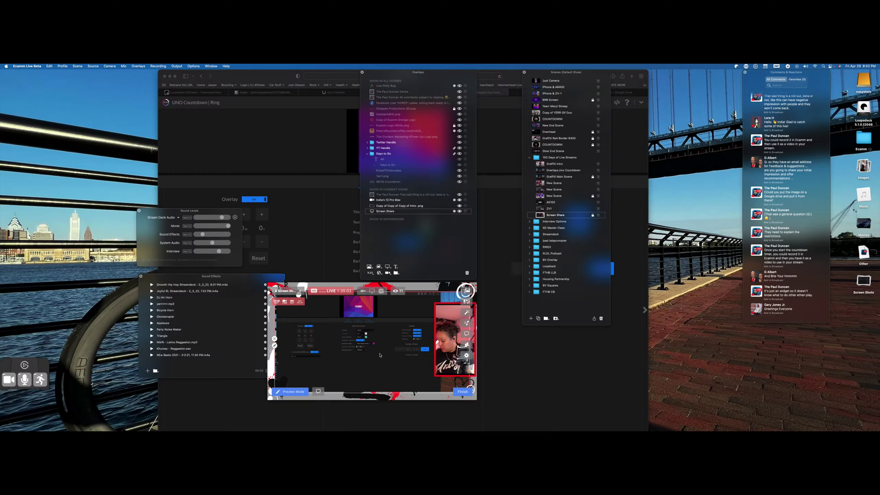
{"action": "left_click_drag", "start_coordinate": [332, 371], "coordinate": [686, 362]}
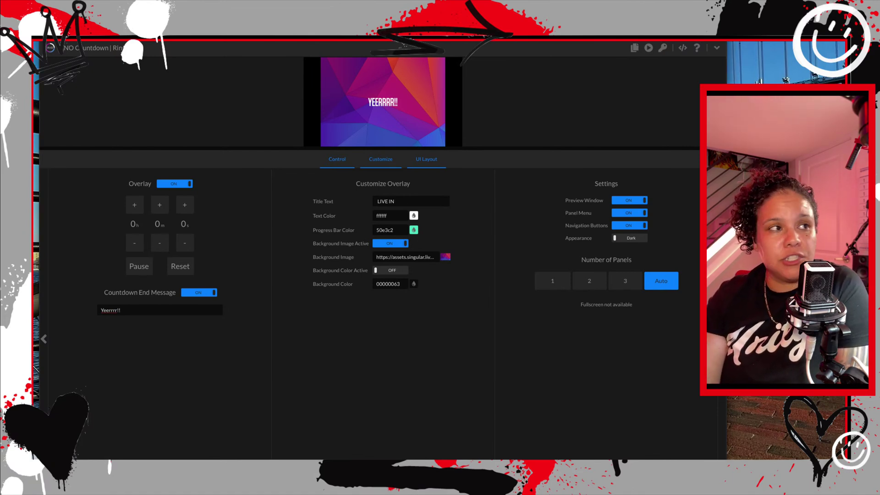
Copy the output link of the UNO Countdown | Ring overlay from its control page
{"action": "left_click", "coordinate": [634, 48]}
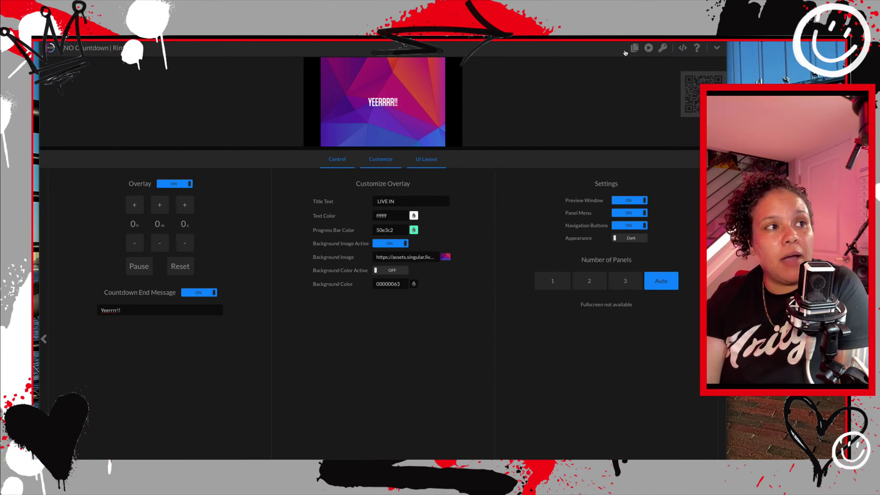
{"action": "mouse_move", "coordinate": [635, 48]}
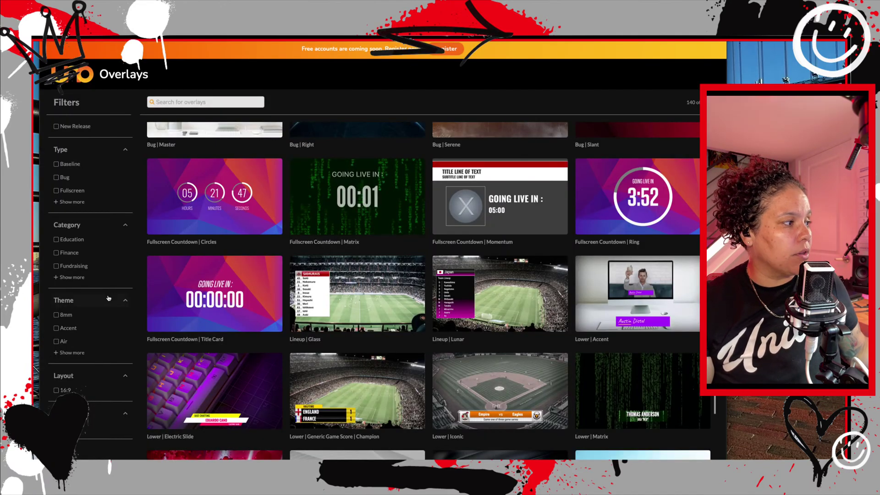
Expand the Type filter in the Uno overlay library and show only Lower overlays
{"action": "left_click", "coordinate": [71, 201]}
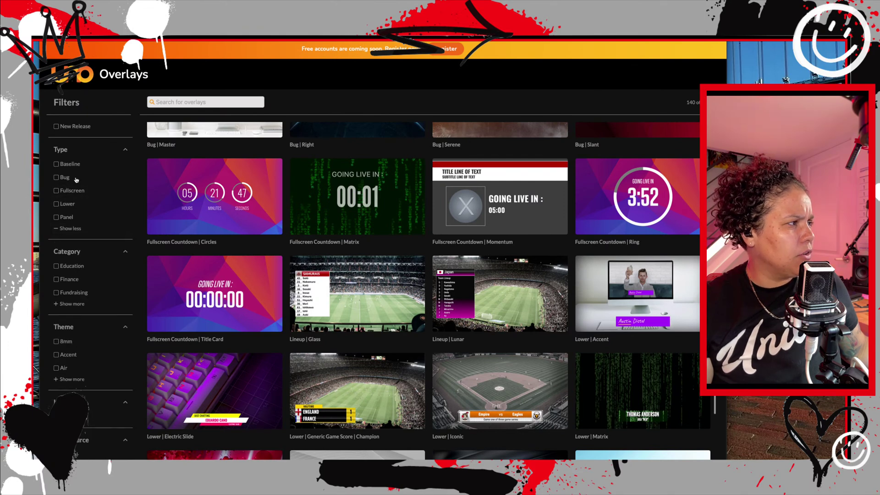
{"action": "left_click", "coordinate": [65, 207]}
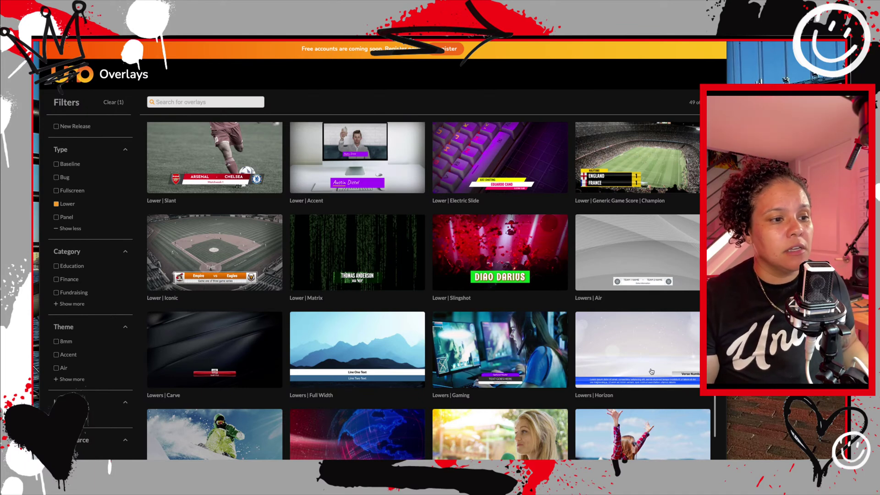
{"action": "scroll", "coordinate": [651, 378], "scroll_direction": "up", "scroll_amount": 1}
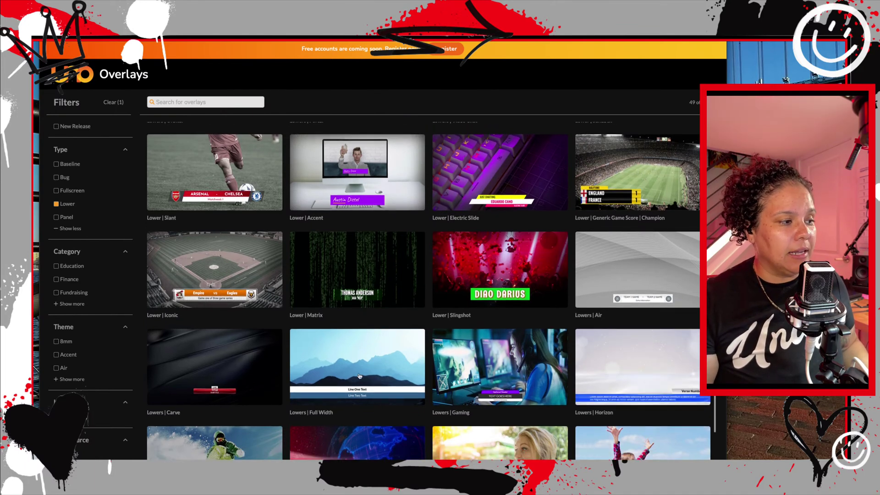
Open the Lowers | Full Width overlay on its control page and copy its output link
{"action": "left_click", "coordinate": [360, 375]}
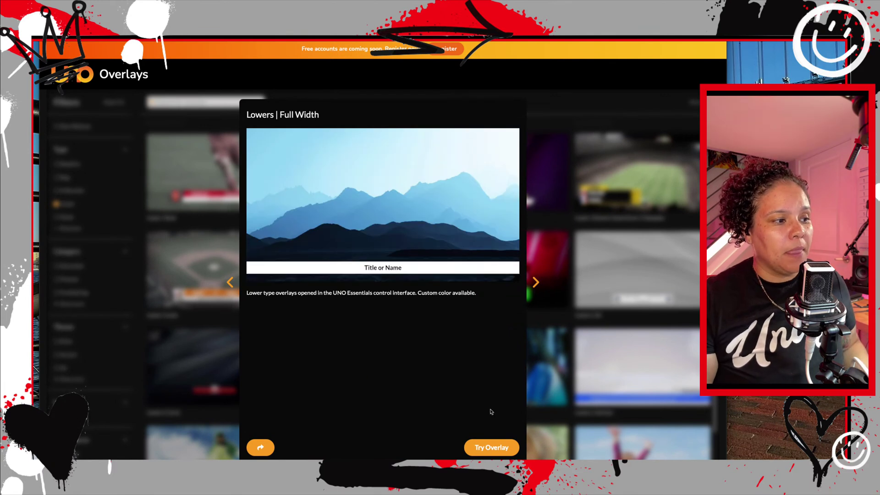
{"action": "left_click", "coordinate": [493, 447]}
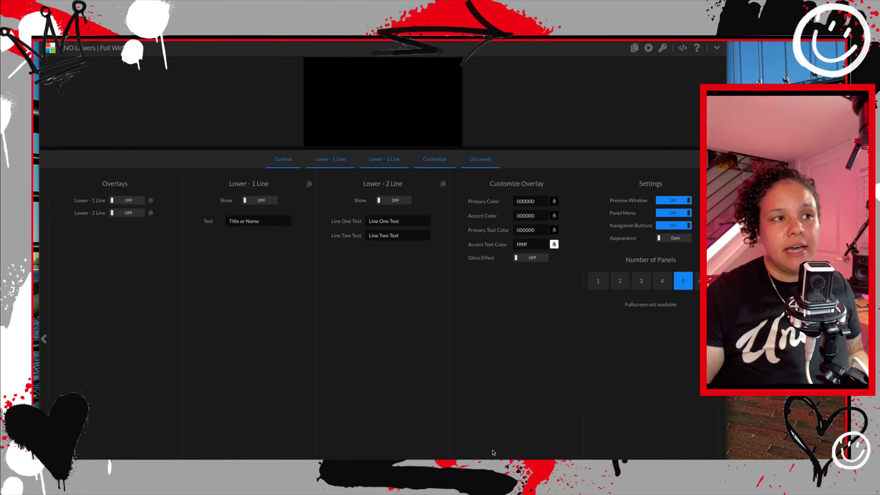
{"action": "left_click", "coordinate": [635, 48]}
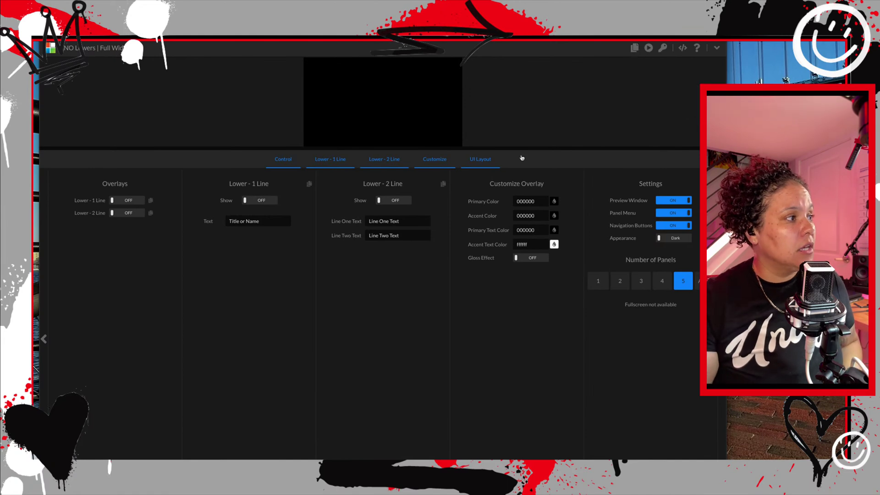
Test the one-line and two-line lowers by turning each on from the Overlays section and its own Show setting
{"action": "left_click", "coordinate": [127, 201]}
{"action": "left_click", "coordinate": [125, 213]}
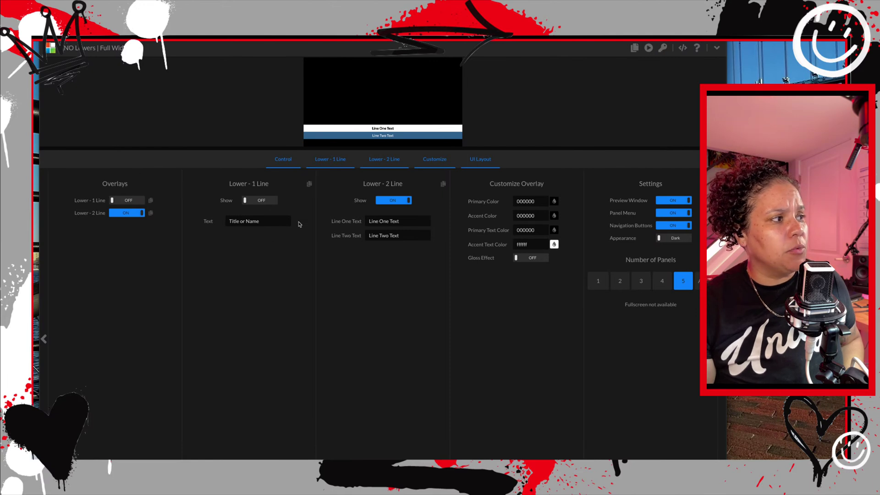
{"action": "left_click", "coordinate": [261, 201]}
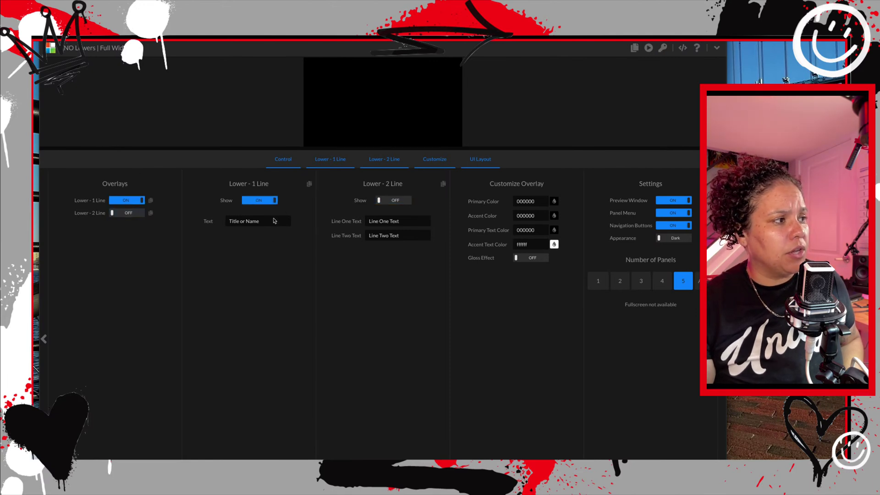
{"action": "left_click", "coordinate": [394, 200]}
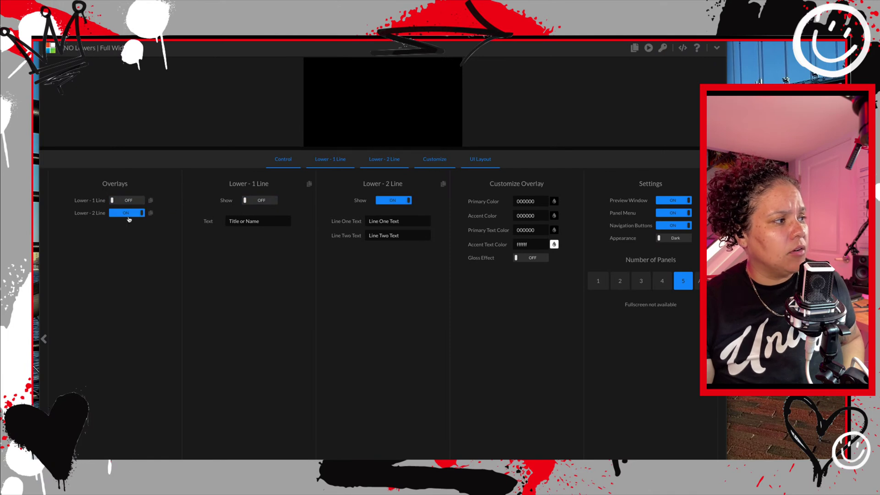
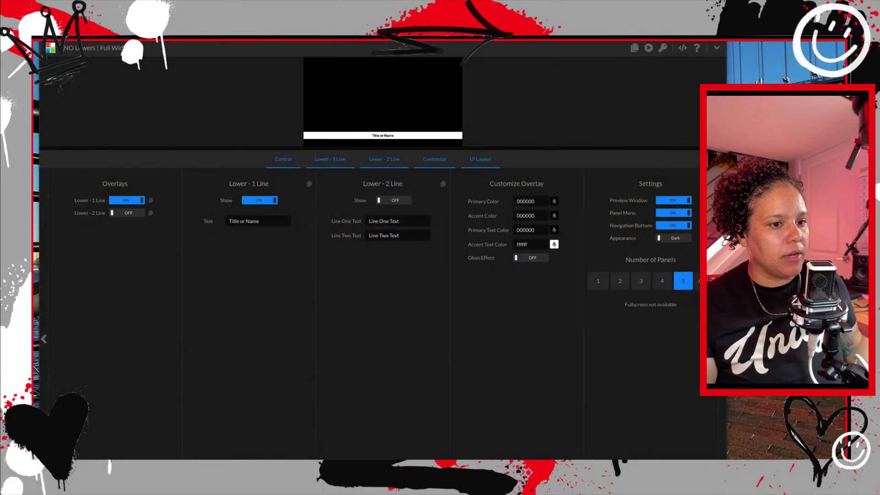
Turn the one-line lower off and on, alternate it with the two-line lower, and leave Lower - 2 Line shown
{"action": "left_click", "coordinate": [138, 202]}
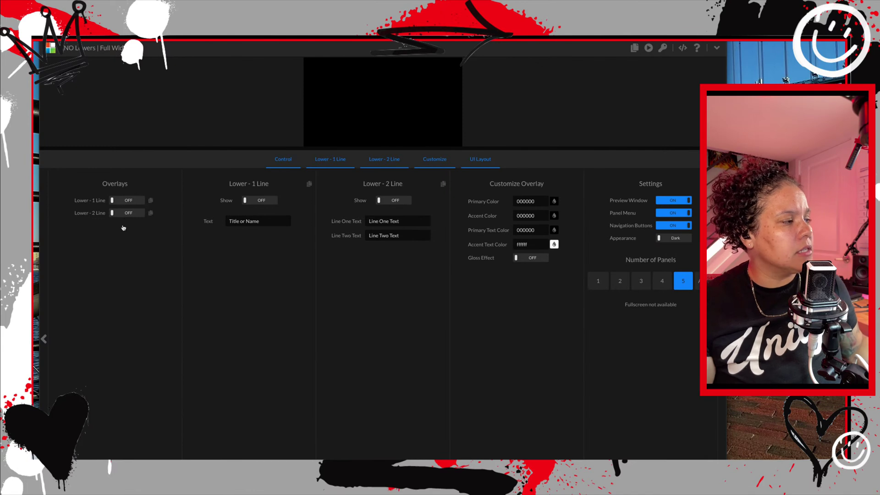
{"action": "left_click", "coordinate": [126, 201]}
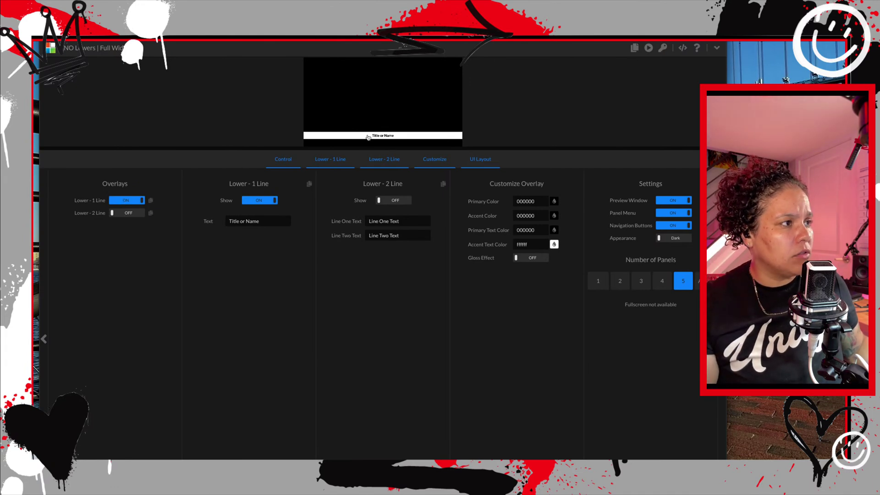
{"action": "left_click", "coordinate": [129, 214]}
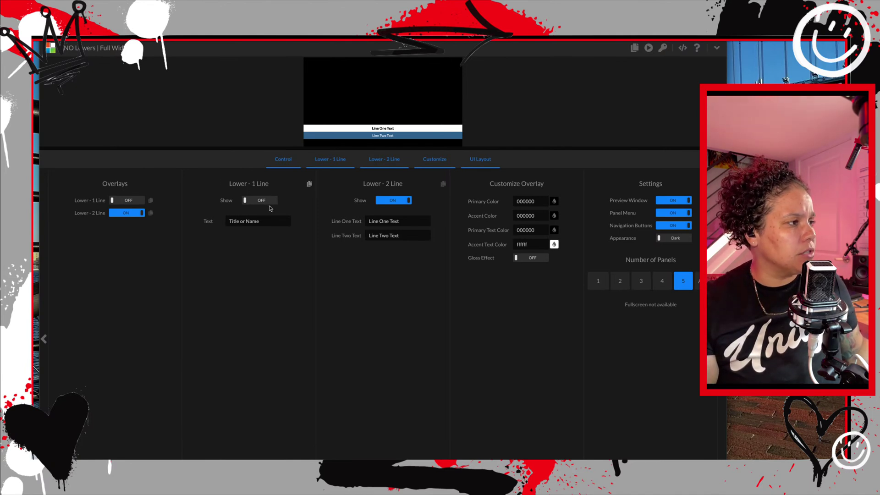
{"action": "left_click", "coordinate": [257, 199]}
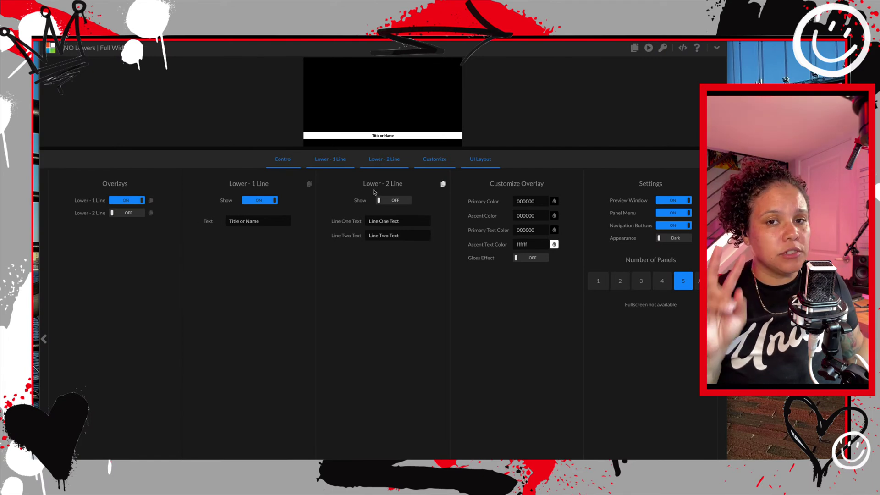
{"action": "left_click", "coordinate": [389, 203]}
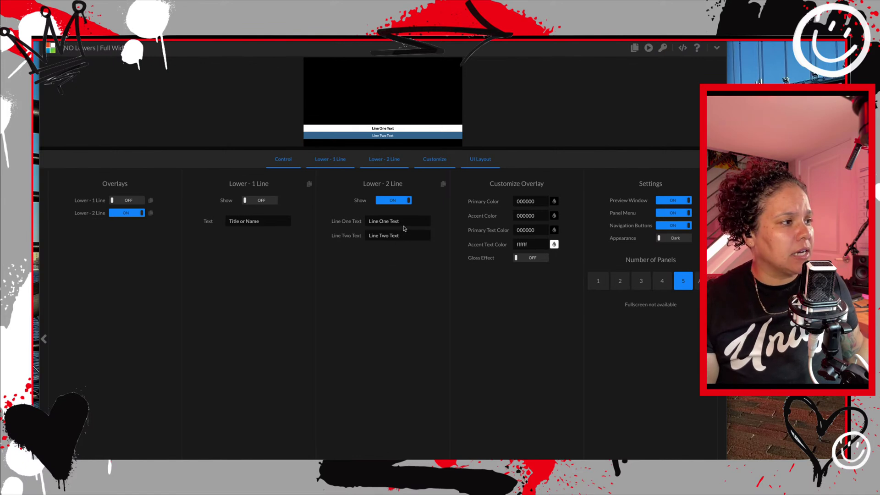
Replace the Line One Text of the two-line lower with the host's full name
{"action": "left_click", "coordinate": [319, 223]}
{"action": "key", "text": "ctrl+a"}
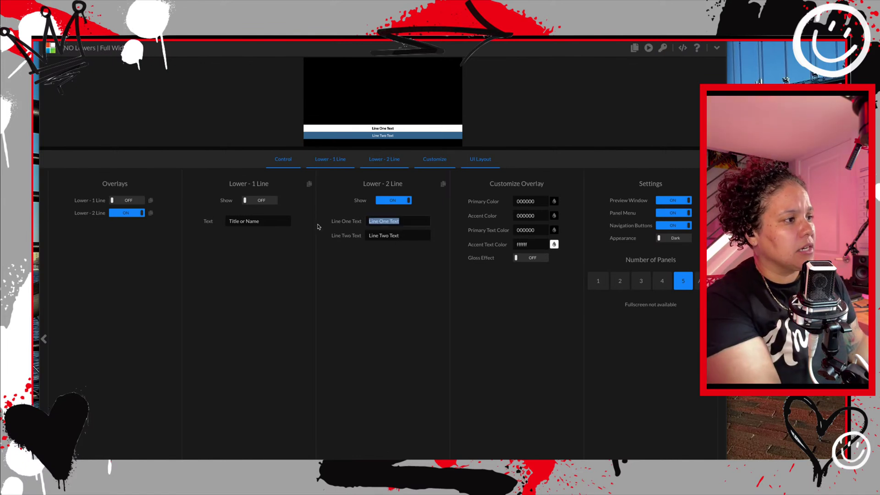
{"action": "type", "text": "Iddia Delgado"}
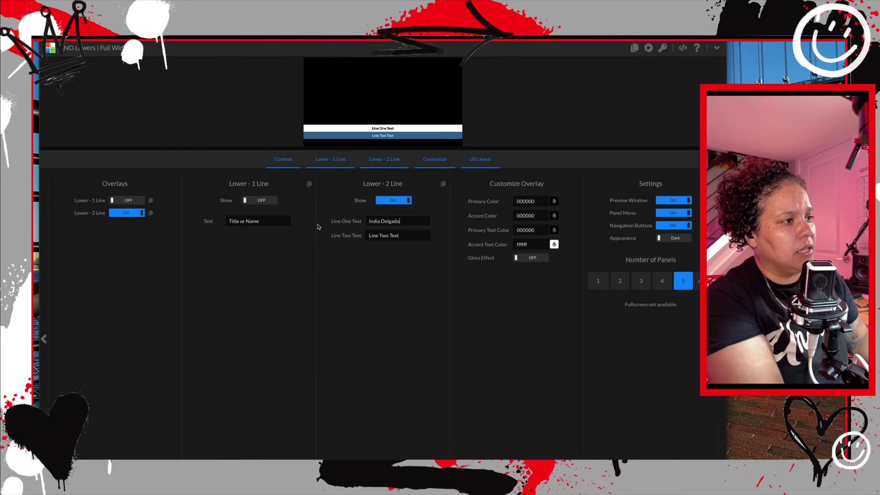
Replace the Line Two Text of the two-line lower with "IDelgdado Production, LLC"
{"action": "key", "text": "Tab"}
{"action": "key", "text": "BackSpace"}
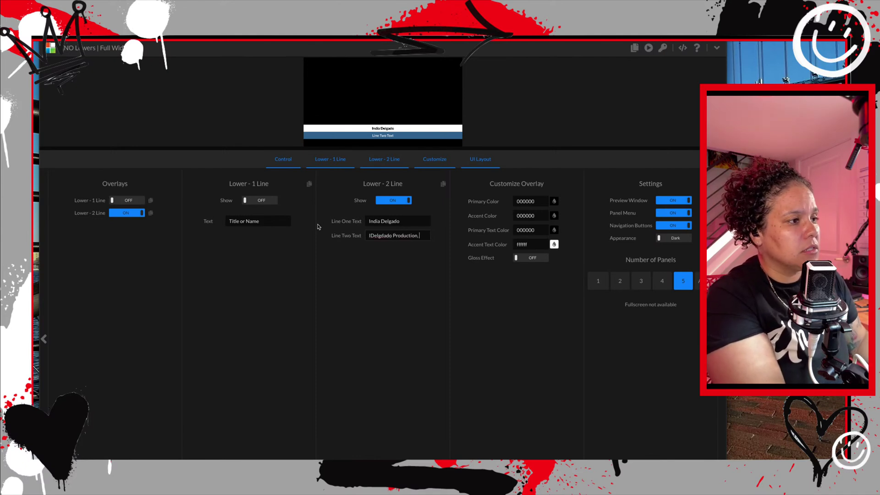
{"action": "type", "text": "LLC"}
{"action": "left_click", "coordinate": [321, 365]}
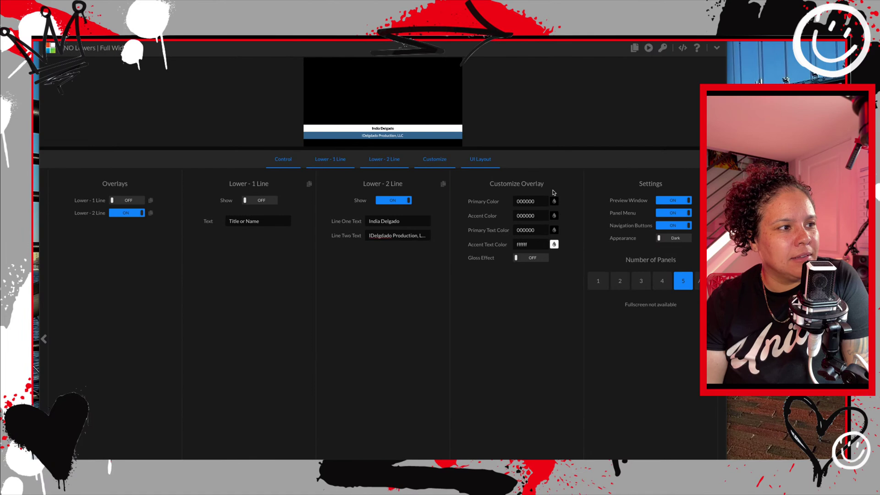
Try dark red 7f0404 as the overlay's Primary Color
{"action": "left_click", "coordinate": [554, 203]}
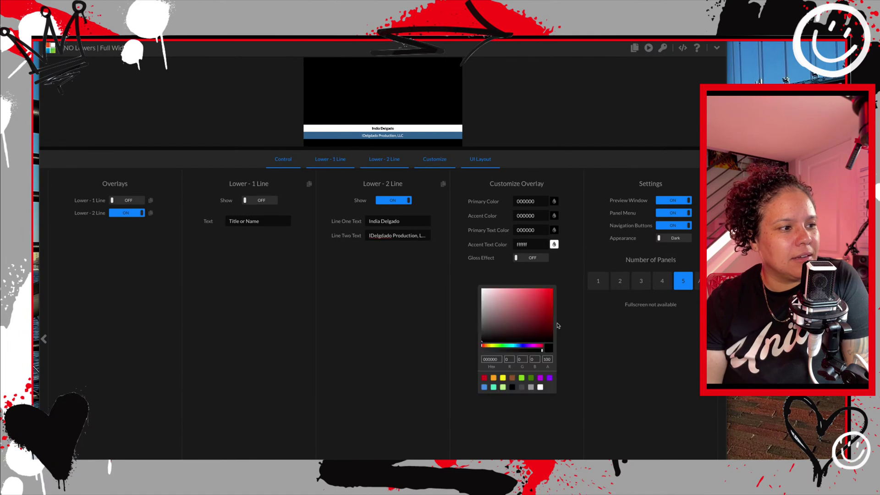
{"action": "left_click", "coordinate": [551, 317]}
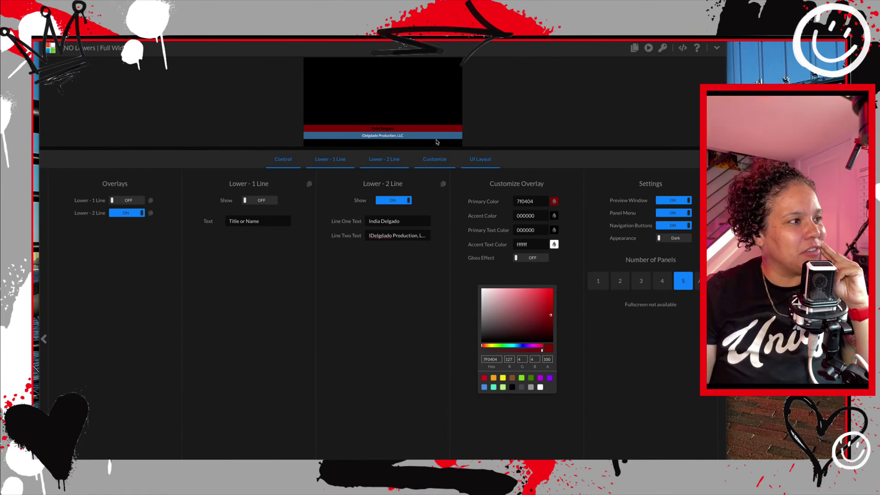
{"action": "left_click", "coordinate": [555, 202]}
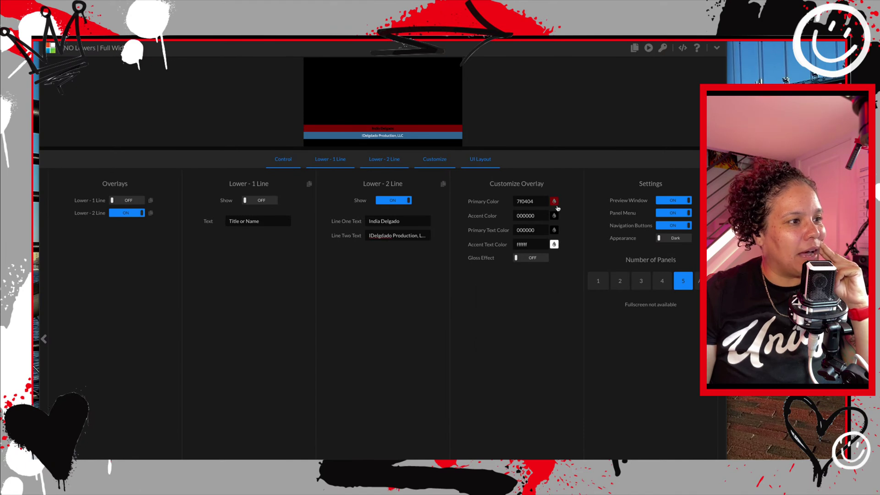
Set the overlay's Primary Color to white ffffff and its Accent Color to red d0021b
{"action": "left_click", "coordinate": [555, 201]}
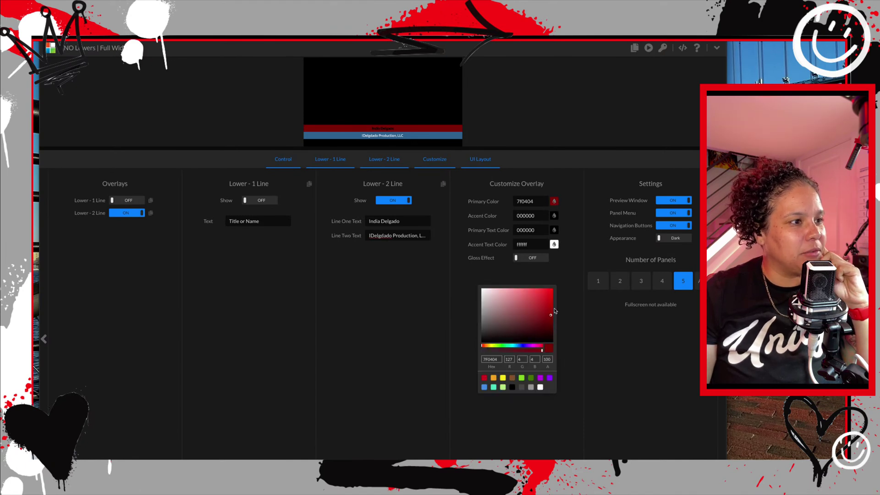
{"action": "left_click", "coordinate": [540, 388]}
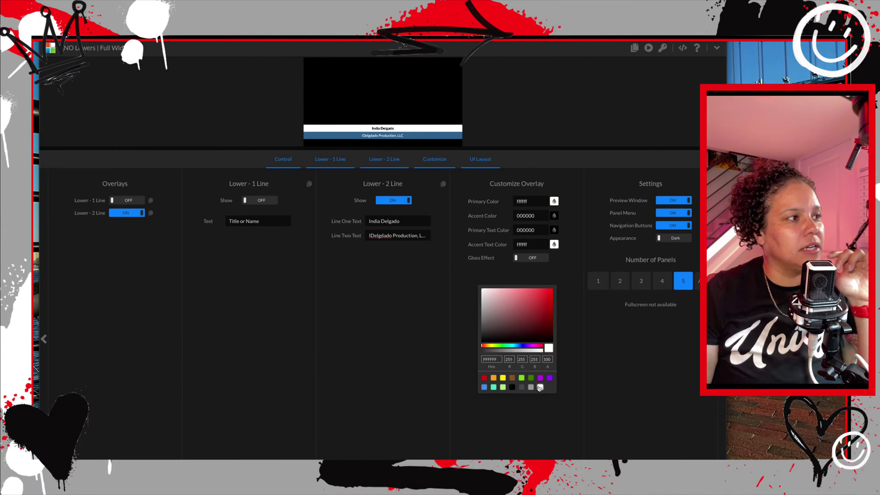
{"action": "left_click", "coordinate": [554, 215]}
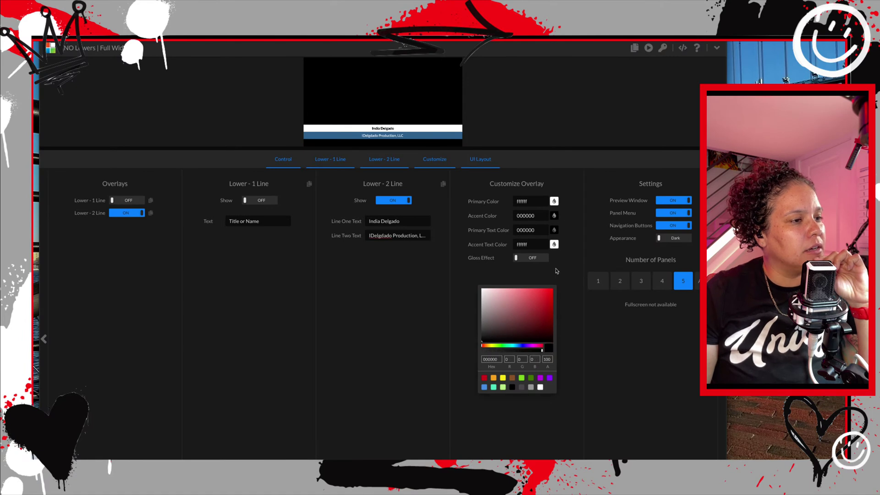
{"action": "left_click", "coordinate": [485, 379]}
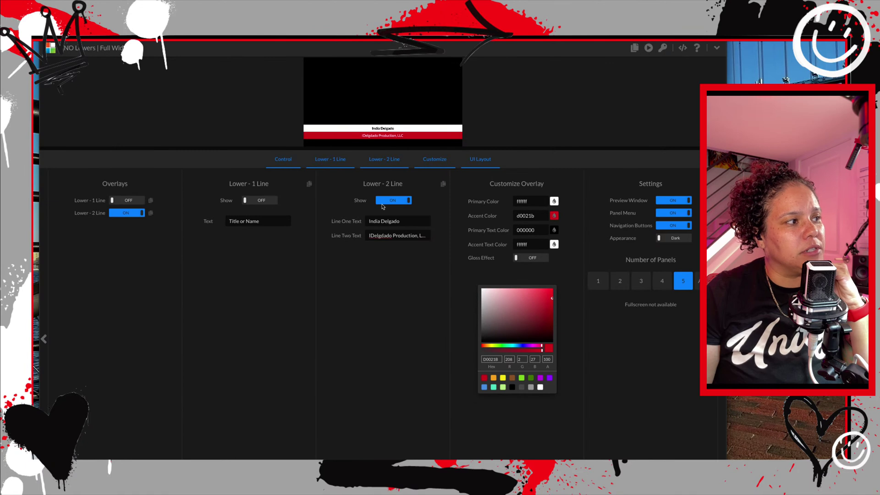
Correct the Line Two Text of the two-line lower to "IDelgdado Productions, LLC"
{"action": "left_click", "coordinate": [417, 237]}
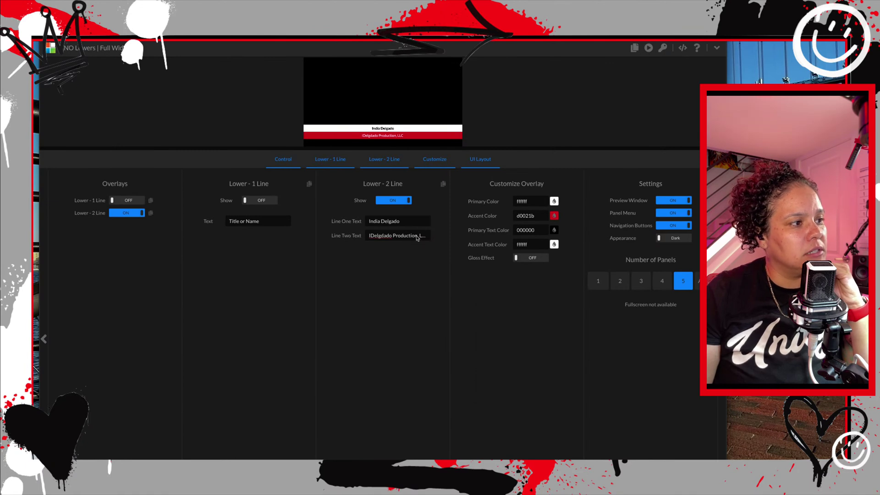
{"action": "left_click", "coordinate": [418, 236]}
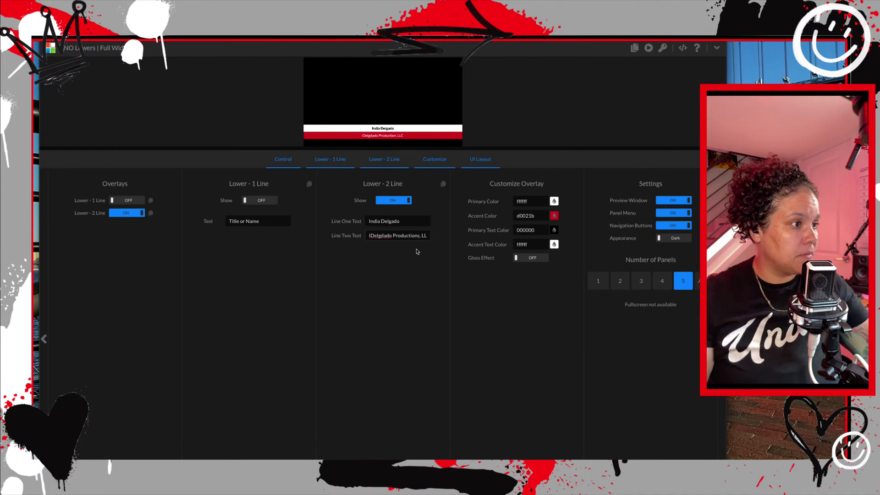
{"action": "type", "text": "s"}
{"action": "left_click", "coordinate": [406, 288]}
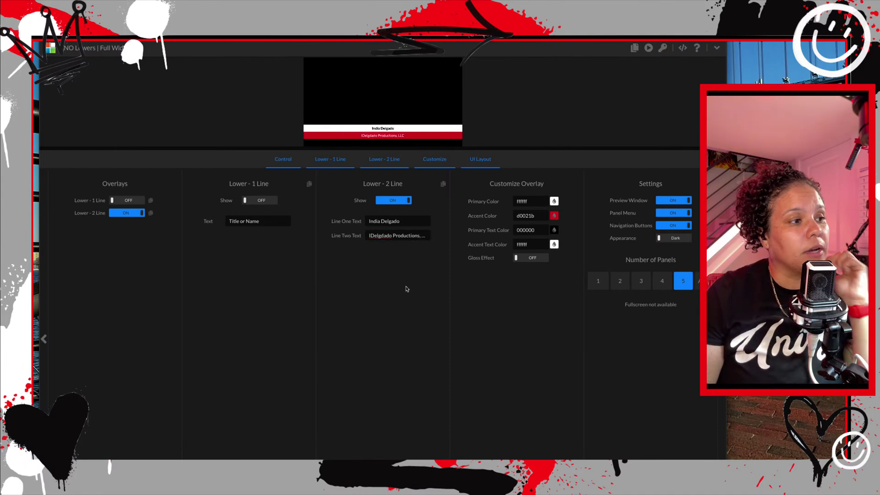
Switch the overlay's Gloss Effect on and off several times to compare the looks, and leave it on
{"action": "left_click", "coordinate": [529, 259]}
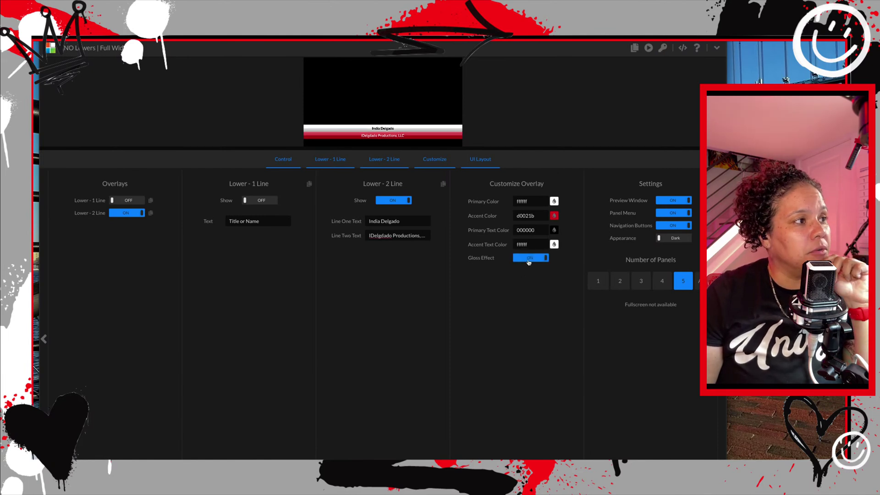
{"action": "left_click", "coordinate": [529, 260]}
{"action": "left_click", "coordinate": [529, 259]}
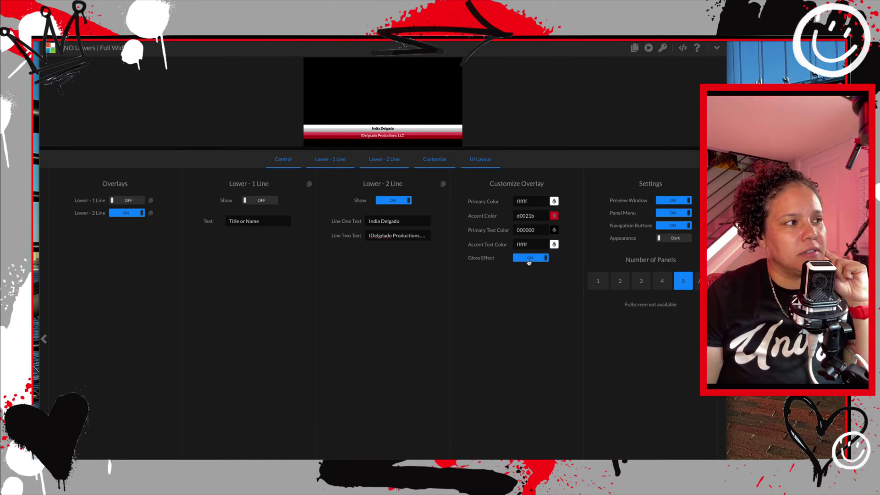
{"action": "left_click", "coordinate": [528, 260]}
{"action": "left_click", "coordinate": [529, 260]}
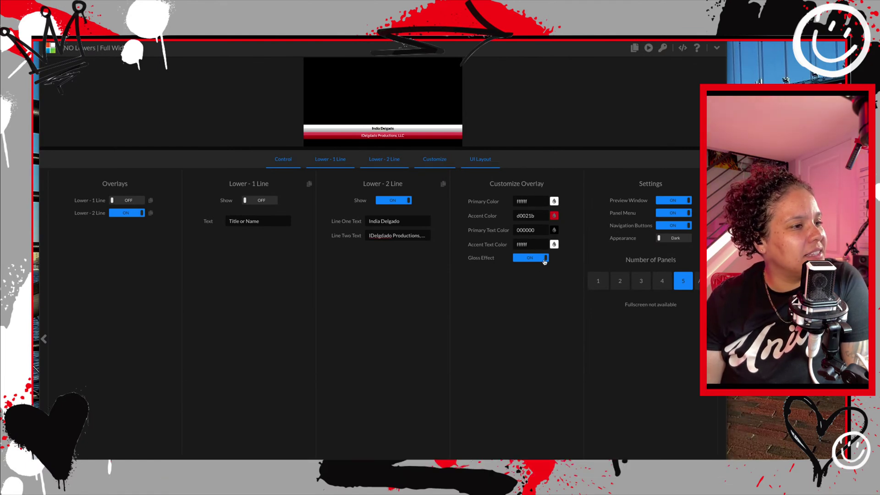
{"action": "left_click", "coordinate": [545, 260]}
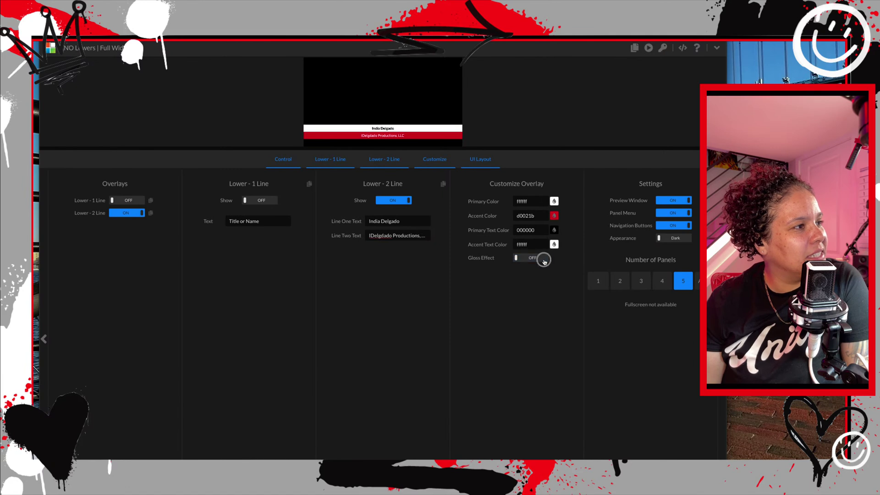
{"action": "left_click", "coordinate": [545, 260]}
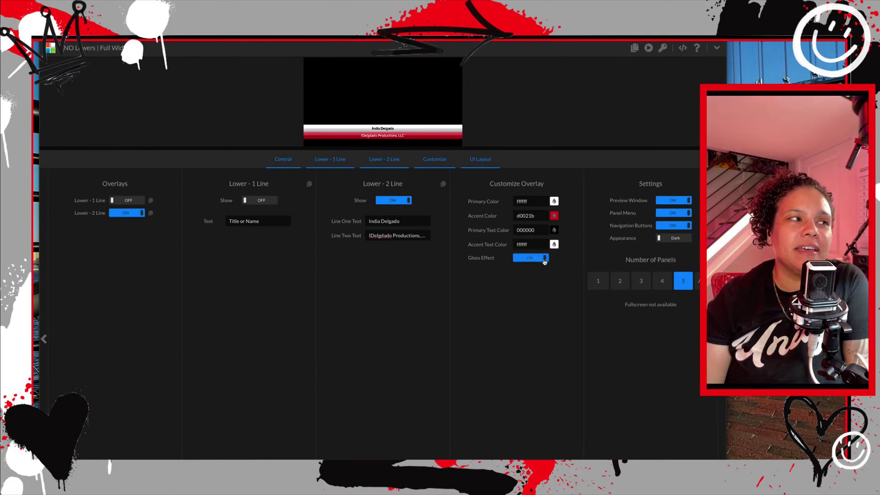
{"action": "left_click", "coordinate": [544, 260]}
{"action": "left_click", "coordinate": [545, 260]}
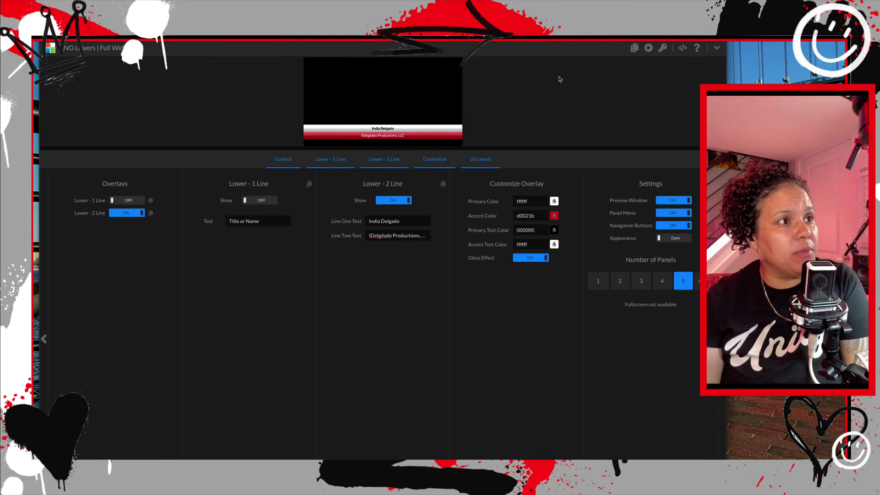
Copy the lower third's output link, switch to Ecamm Live and activate the New Scene listed below Screen Share
{"action": "left_click", "coordinate": [634, 48]}
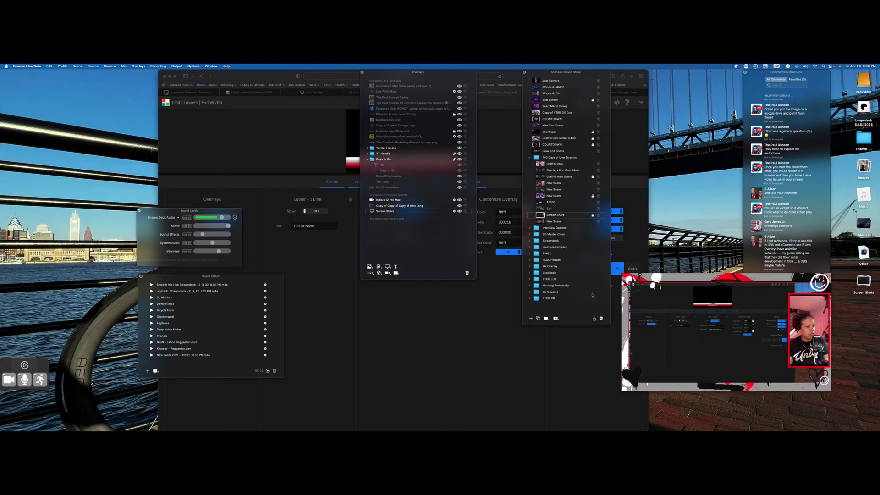
{"action": "left_click", "coordinate": [539, 221]}
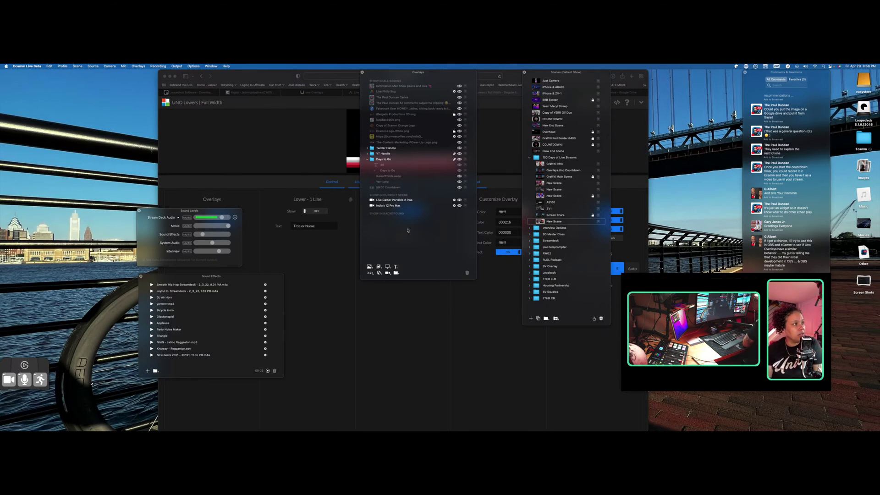
Add a widget overlay named "Overlays.Uno Lower Third IDLP" using the copied output link as its URL, with Keeping Running enabled
{"action": "left_click", "coordinate": [379, 273]}
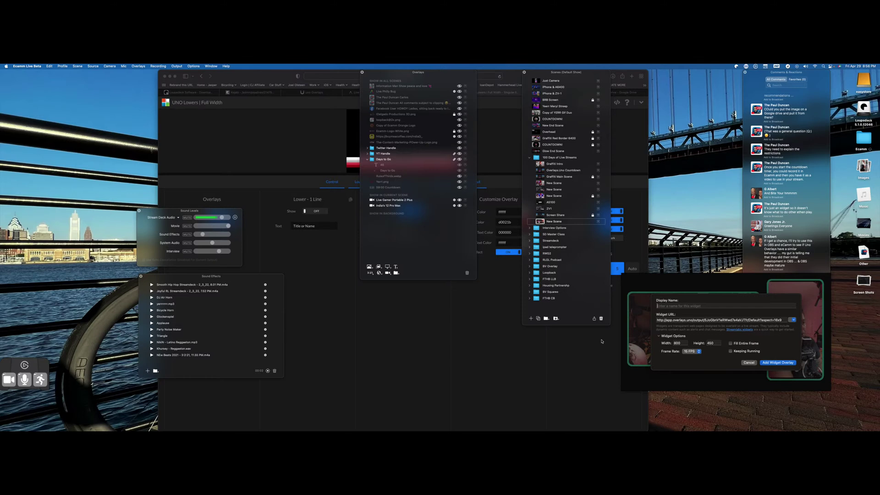
{"action": "type", "text": "G"}
{"action": "type", "text": "verlays.Uno Lower THird"}
{"action": "type", "text": "h"}
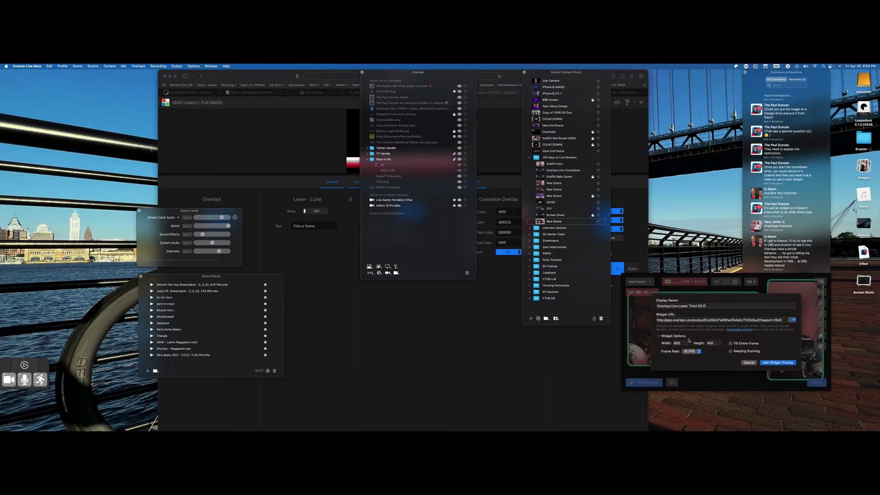
{"action": "triple_click", "coordinate": [706, 320]}
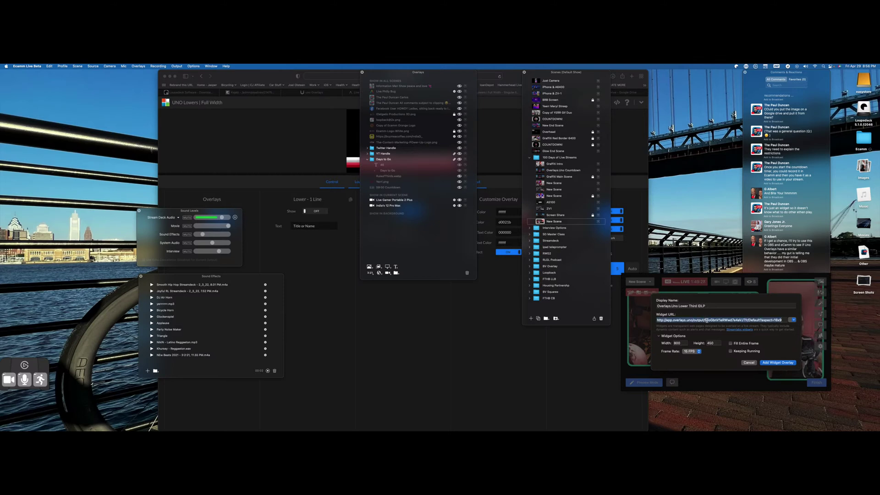
{"action": "key", "text": "super+v"}
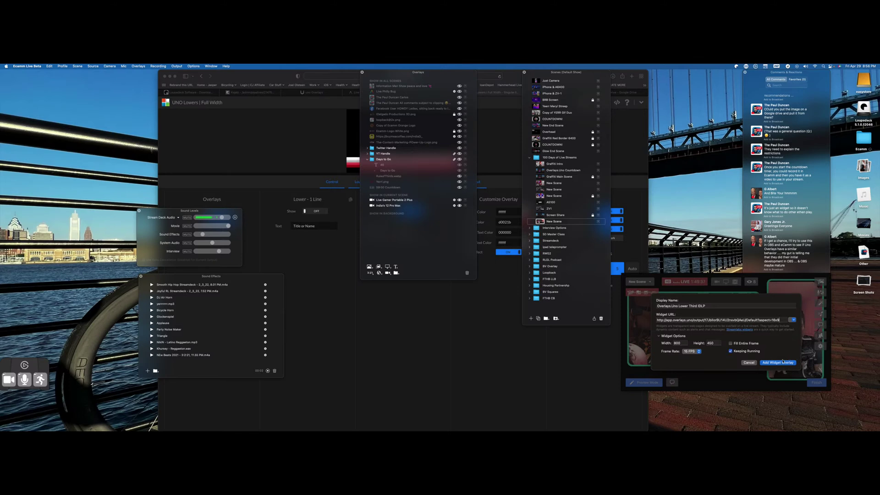
{"action": "left_click", "coordinate": [782, 362]}
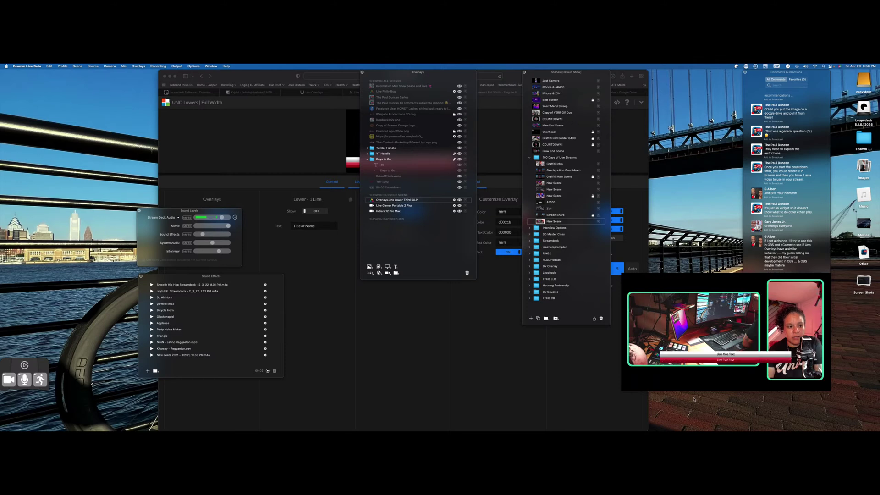
Place the lower third along the bottom of the scene and reposition the two camera overlays clear of it
{"action": "mouse_move", "coordinate": [729, 377]}
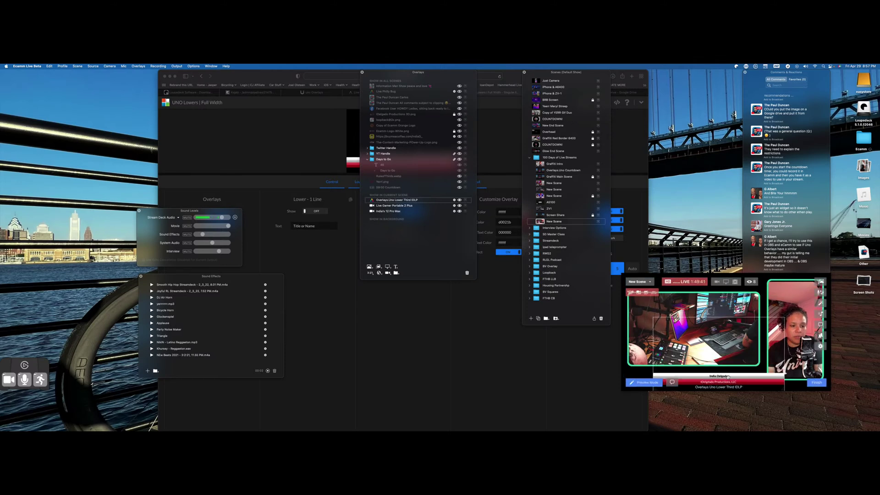
{"action": "left_click_drag", "start_coordinate": [729, 377], "coordinate": [732, 381]}
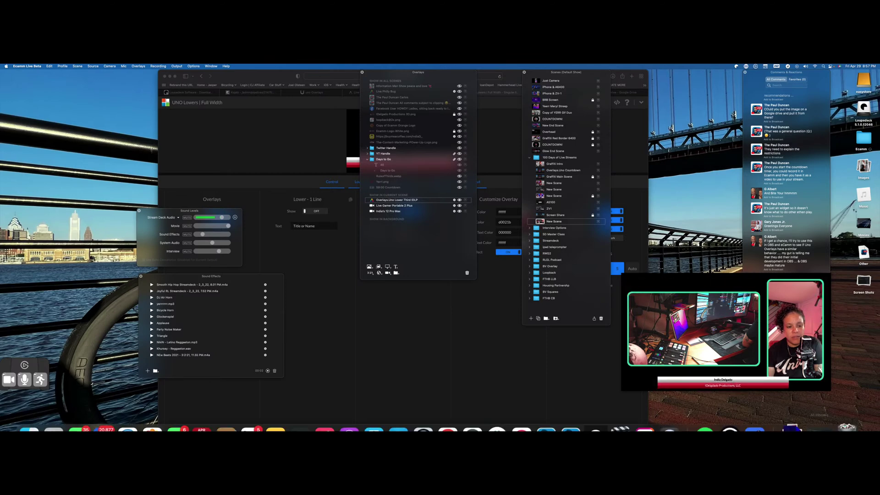
{"action": "left_click", "coordinate": [799, 328]}
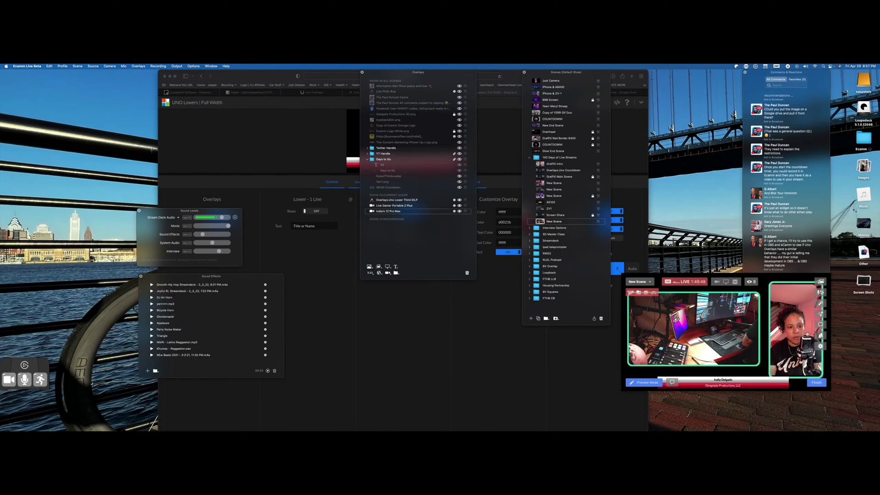
{"action": "left_click_drag", "start_coordinate": [800, 328], "coordinate": [794, 329]}
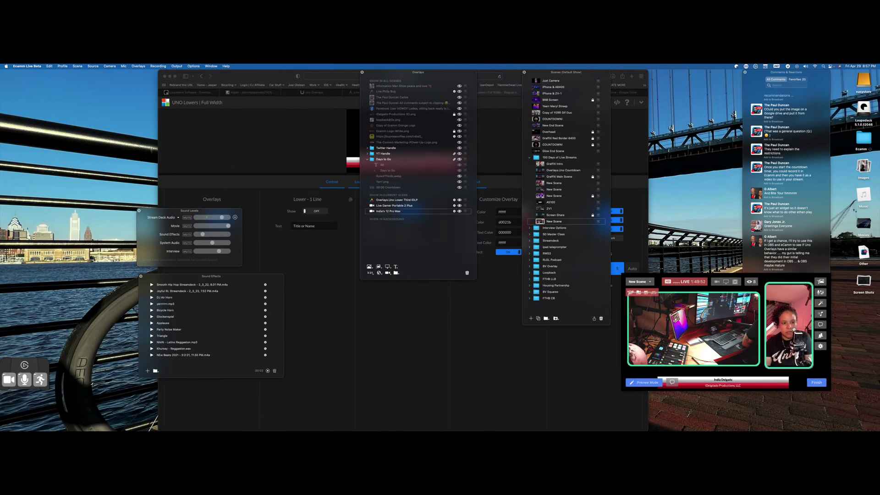
{"action": "left_click", "coordinate": [706, 324]}
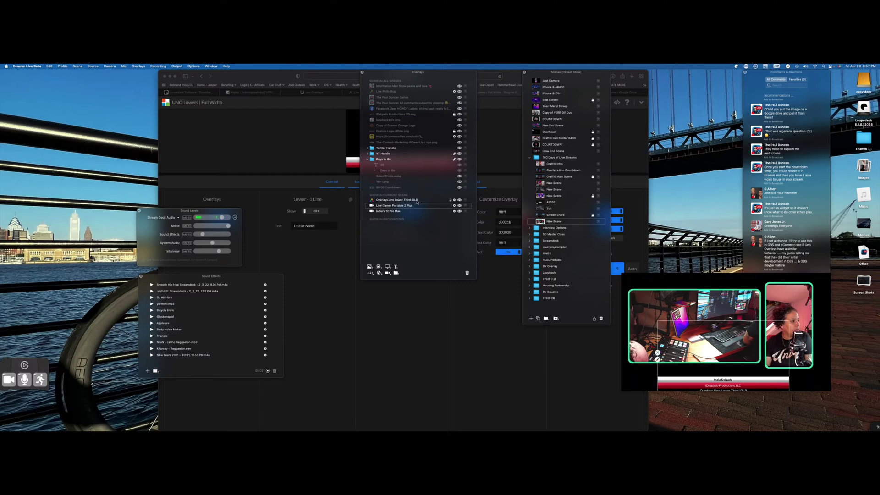
Make the lower third overlay show in all scenes and check it on Graffiti Intro and Overlays.Uno Countdown
{"action": "left_click_drag", "start_coordinate": [417, 201], "coordinate": [414, 193]}
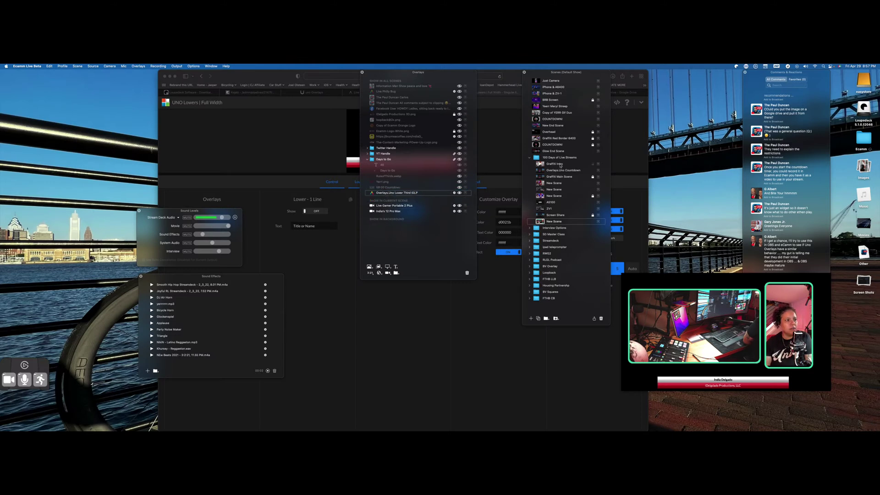
{"action": "left_click", "coordinate": [543, 164]}
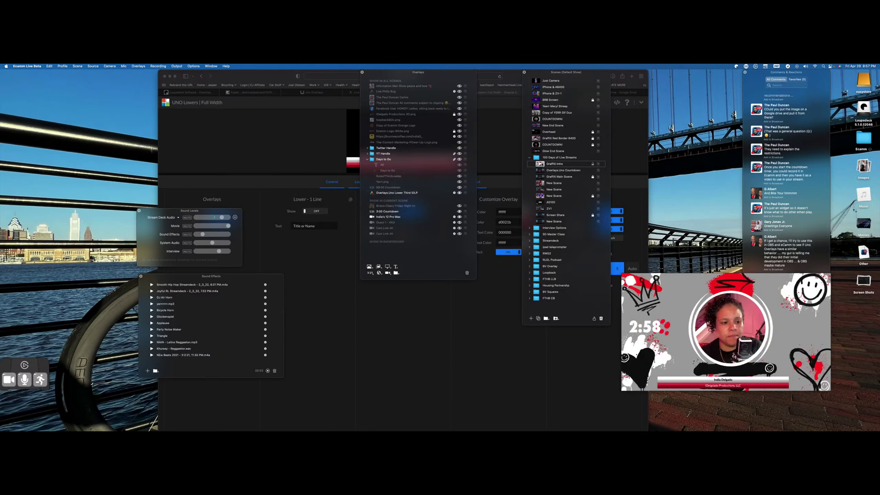
{"action": "left_click", "coordinate": [541, 170]}
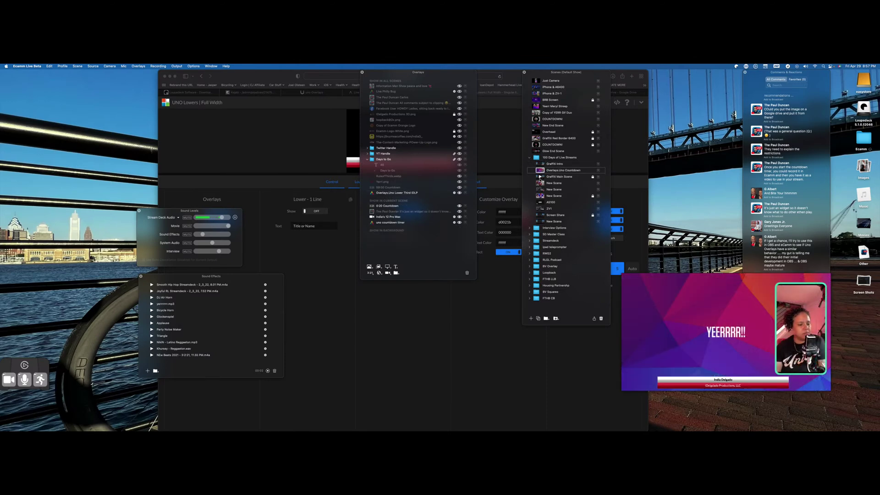
Check the lower third on Graffiti Main Scene and return to the New Scene listed below Screen Share
{"action": "left_click", "coordinate": [540, 176]}
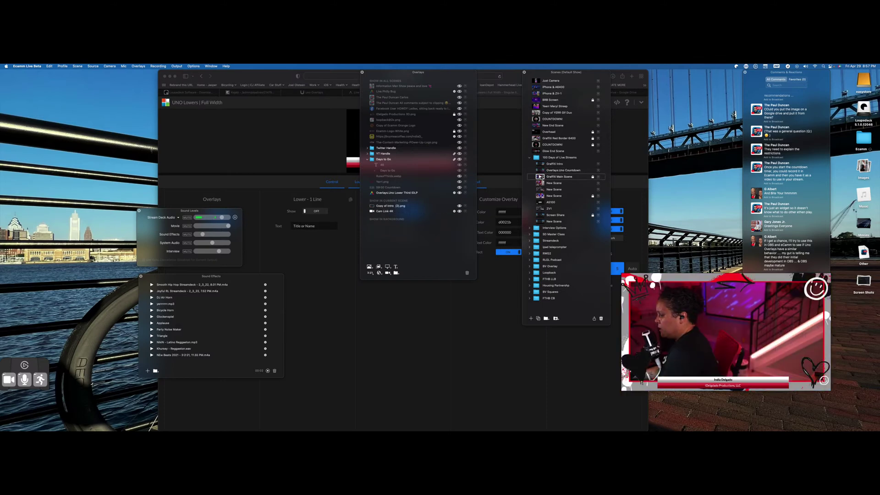
{"action": "mouse_move", "coordinate": [723, 382]}
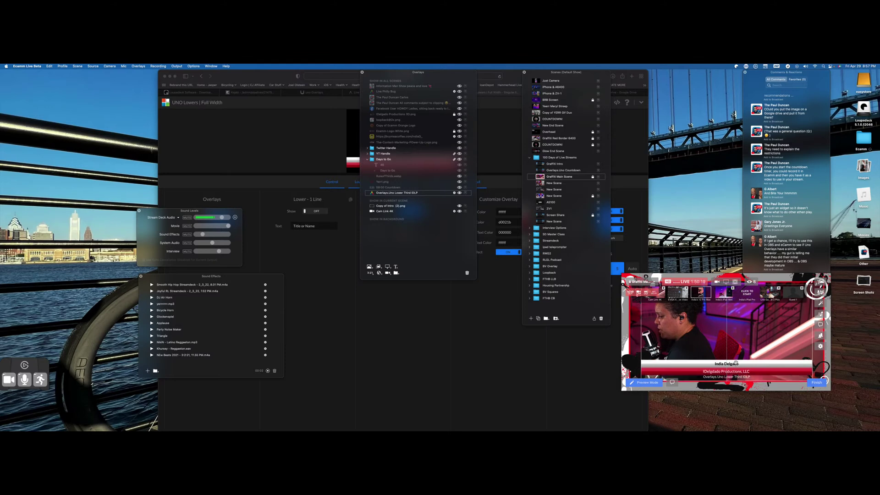
{"action": "left_click", "coordinate": [540, 223]}
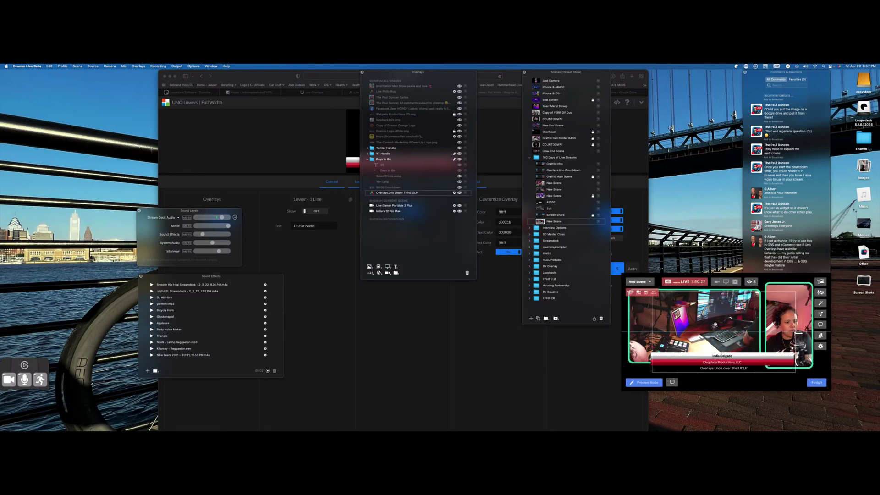
Hide the Live Gamer Portable 2 Plus overlay and separate the lower third from the remaining camera overlay
{"action": "left_click", "coordinate": [460, 206]}
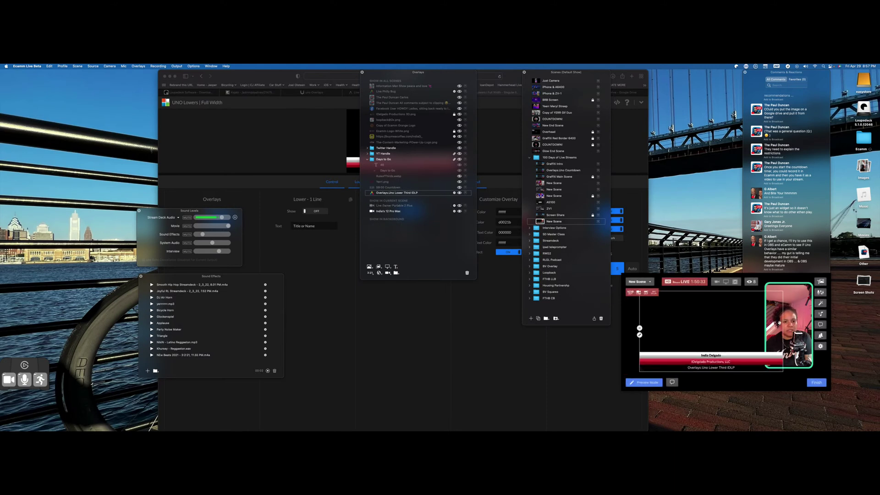
{"action": "left_click_drag", "start_coordinate": [767, 331], "coordinate": [696, 337]}
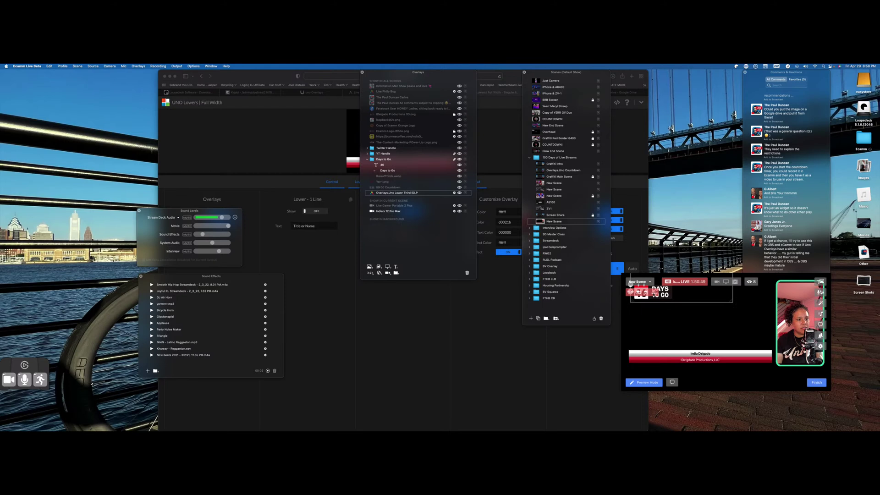
Reposition the Days to Go overlay just above the lower third, and hide it
{"action": "left_click", "coordinate": [651, 293]}
{"action": "left_click", "coordinate": [659, 324]}
{"action": "left_click", "coordinate": [666, 318]}
{"action": "mouse_move", "coordinate": [665, 318]}
{"action": "left_mouse_down"}
{"action": "mouse_move", "coordinate": [696, 322]}
{"action": "mouse_move", "coordinate": [662, 325]}
{"action": "mouse_move", "coordinate": [682, 312]}
{"action": "mouse_move", "coordinate": [685, 347]}
{"action": "mouse_move", "coordinate": [664, 334]}
{"action": "left_mouse_up"}
{"action": "left_click", "coordinate": [672, 333]}
{"action": "left_click", "coordinate": [713, 354]}
{"action": "left_click", "coordinate": [707, 318]}
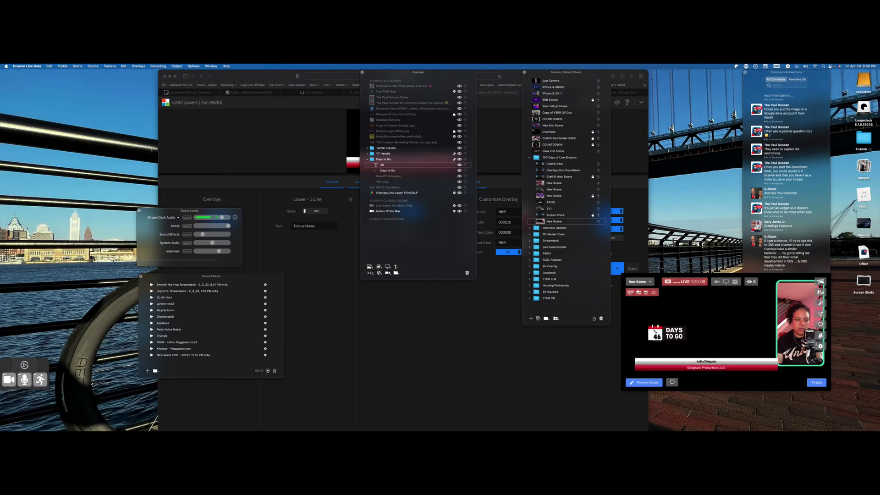
{"action": "left_click", "coordinate": [706, 303]}
{"action": "left_click_drag", "start_coordinate": [706, 303], "coordinate": [698, 295]}
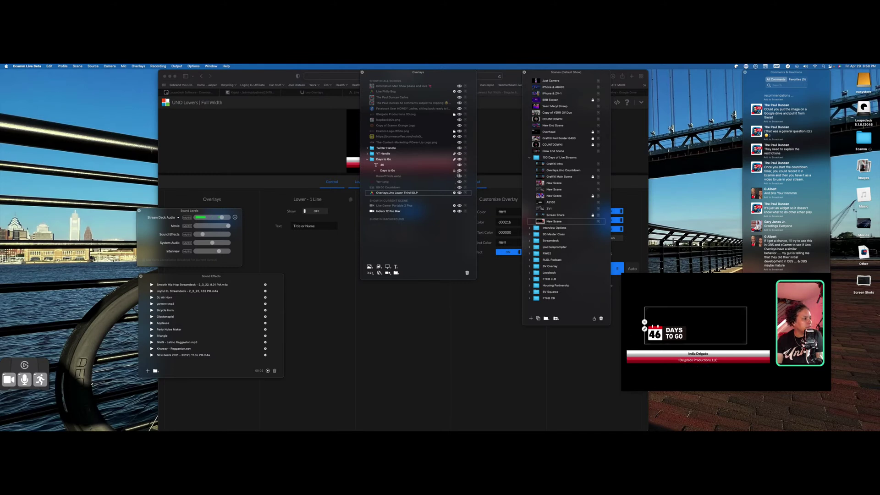
{"action": "left_click", "coordinate": [459, 171]}
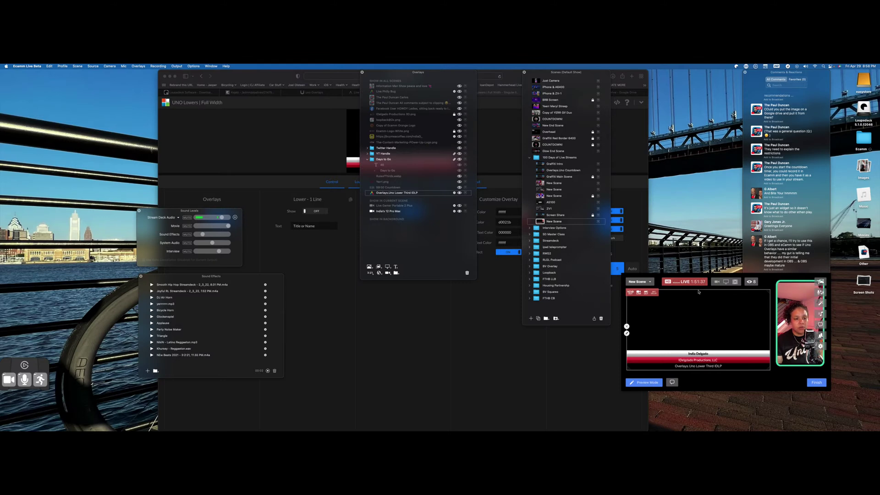
Crop the empty area above the lower third, then enlarge it and place it along the scene's bottom edge
{"action": "mouse_move", "coordinate": [698, 291]}
{"action": "left_mouse_down"}
{"action": "mouse_move", "coordinate": [701, 351]}
{"action": "mouse_move", "coordinate": [724, 362]}
{"action": "left_mouse_up"}
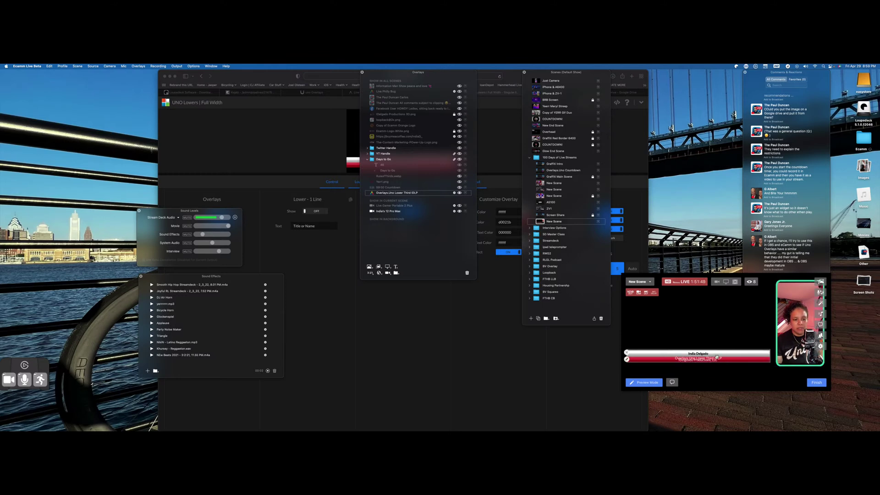
{"action": "left_click_drag", "start_coordinate": [716, 353], "coordinate": [743, 373]}
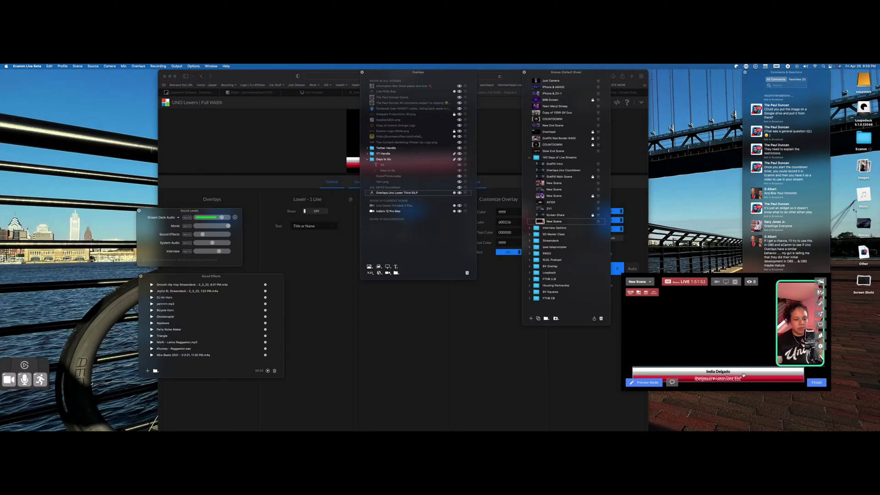
{"action": "left_click", "coordinate": [745, 367]}
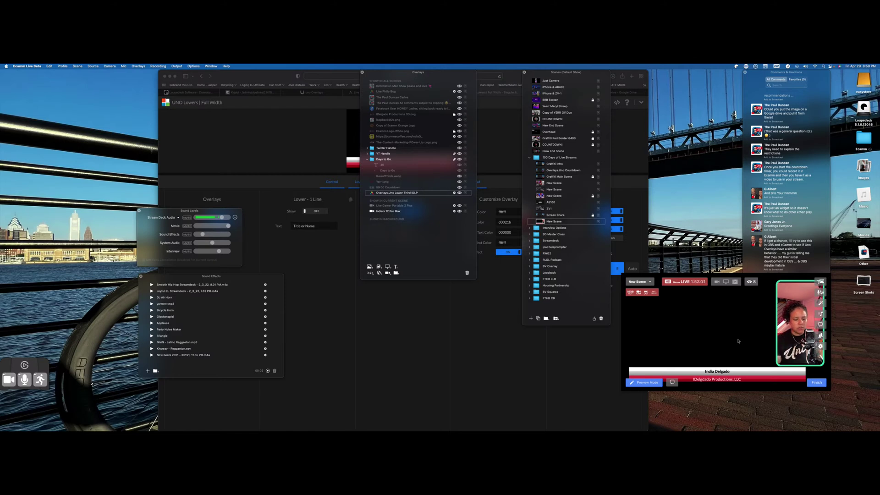
Show the Live Gamer Portable 2 Plus overlay and widen the lower third to nearly full width below both cameras
{"action": "left_click", "coordinate": [459, 206]}
{"action": "mouse_move", "coordinate": [761, 375]}
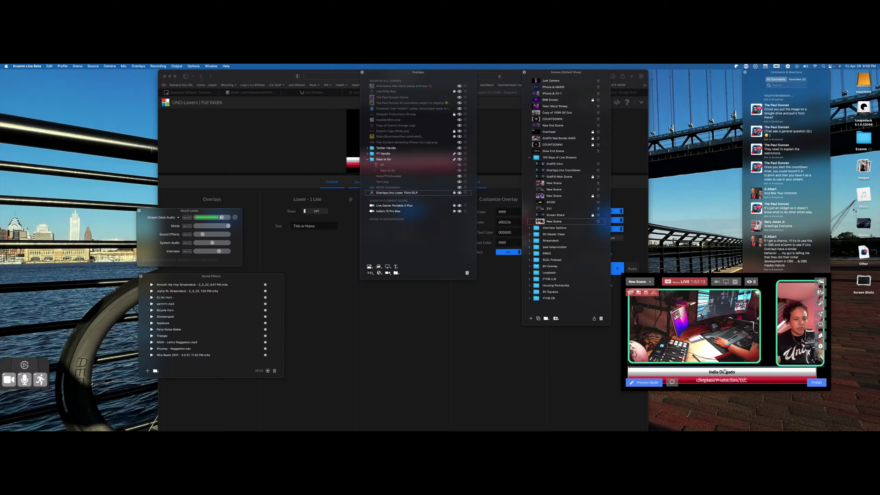
{"action": "left_click_drag", "start_coordinate": [816, 375], "coordinate": [814, 377]}
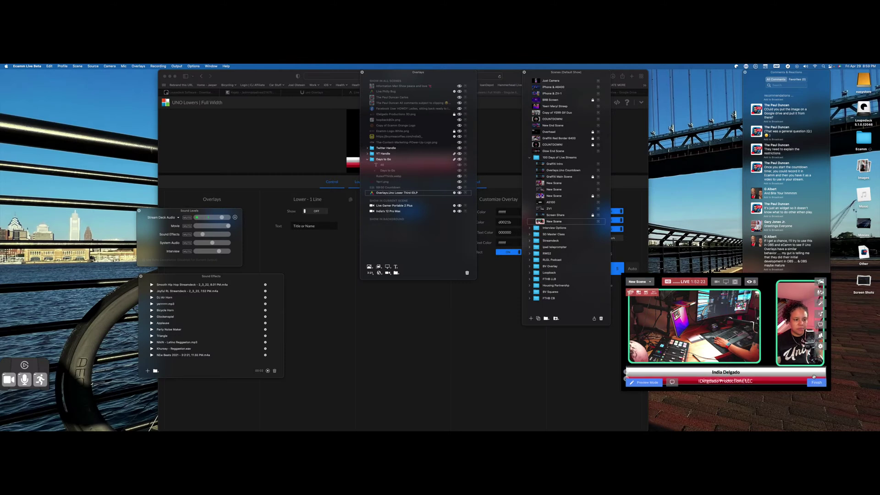
{"action": "mouse_move", "coordinate": [761, 419]}
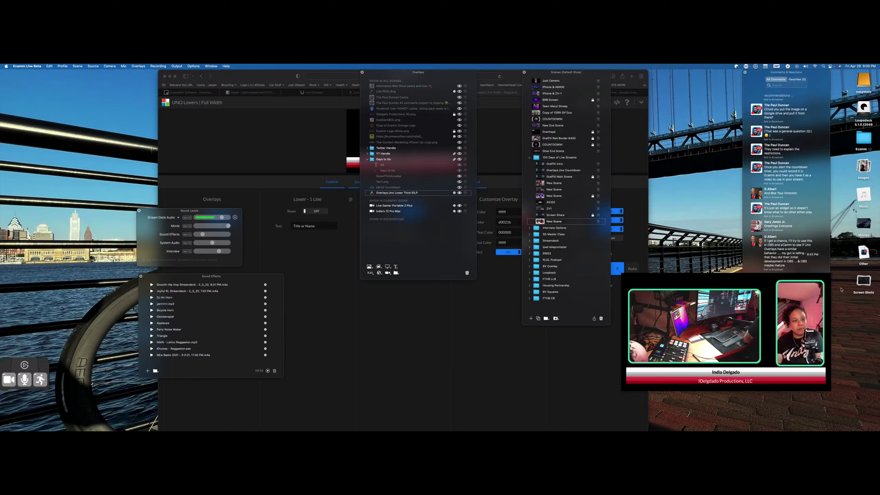
{"action": "mouse_move", "coordinate": [747, 283]}
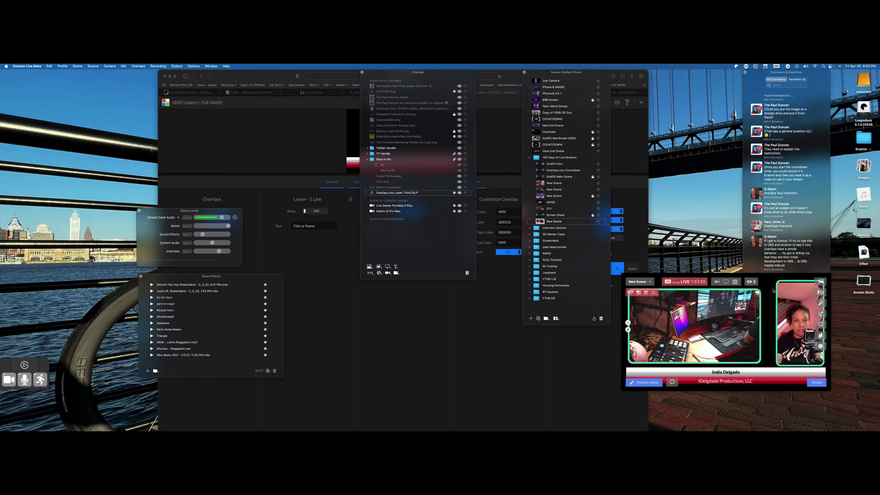